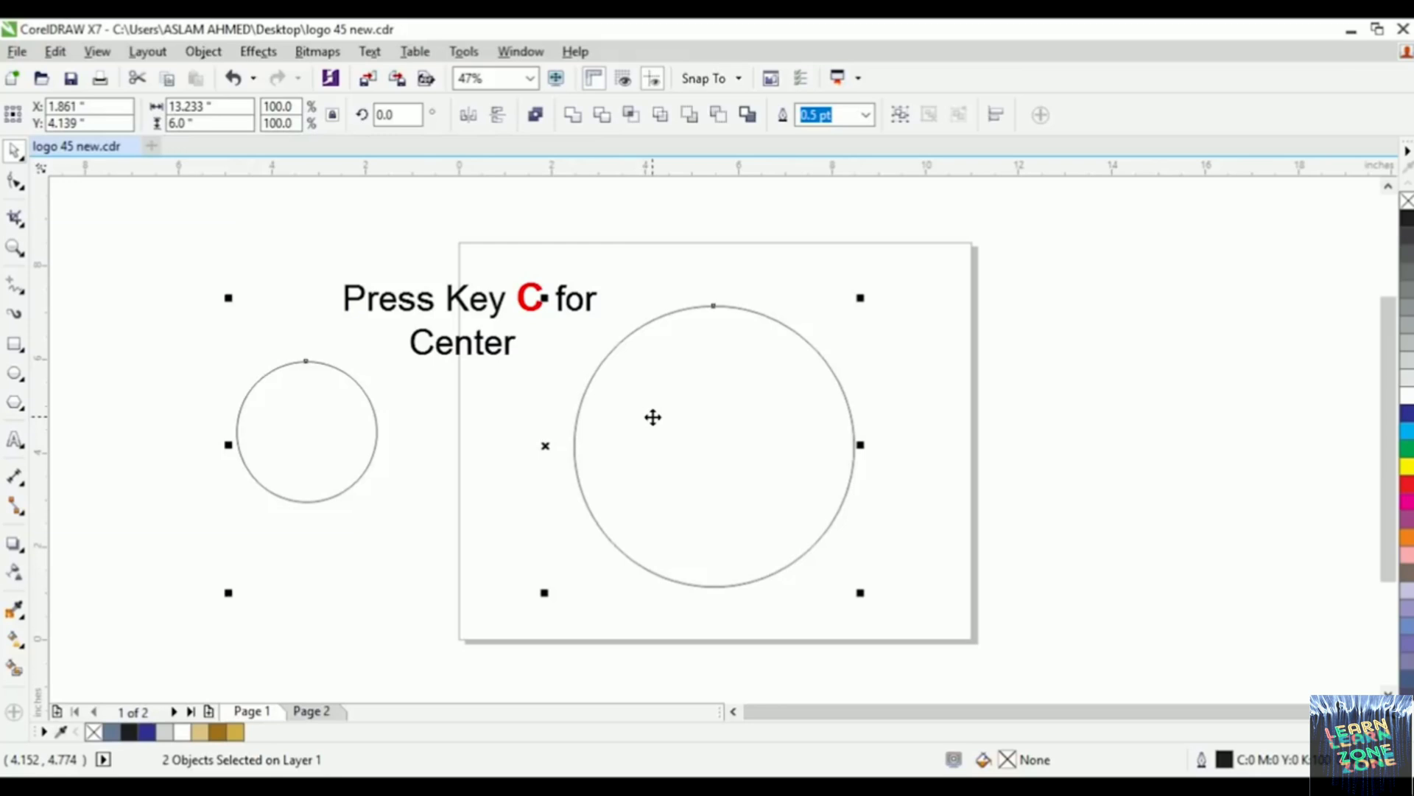
Step: Align the small circle with the large circle by horizontal centres and bottom edges
{"action": "key", "text": "c"}
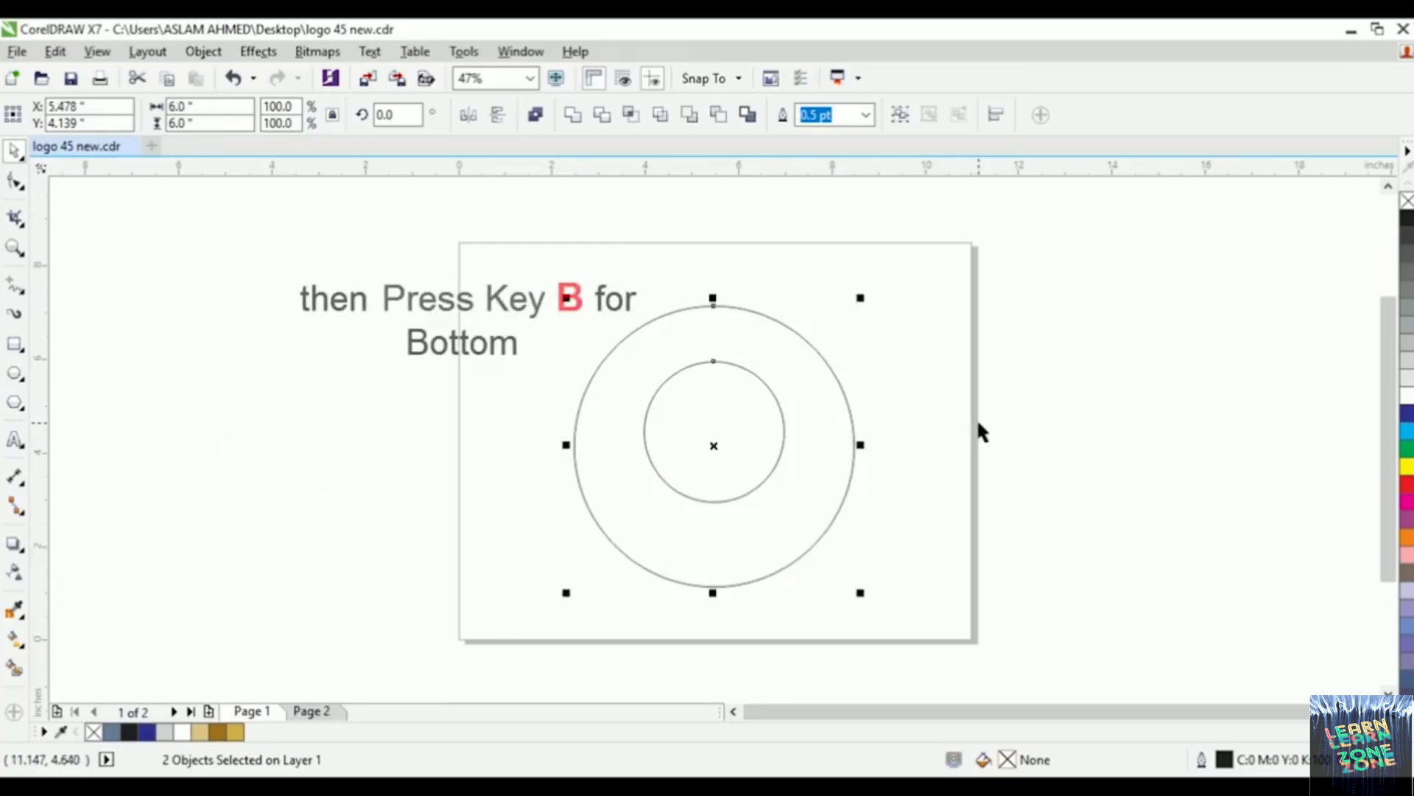
{"action": "key", "text": "b"}
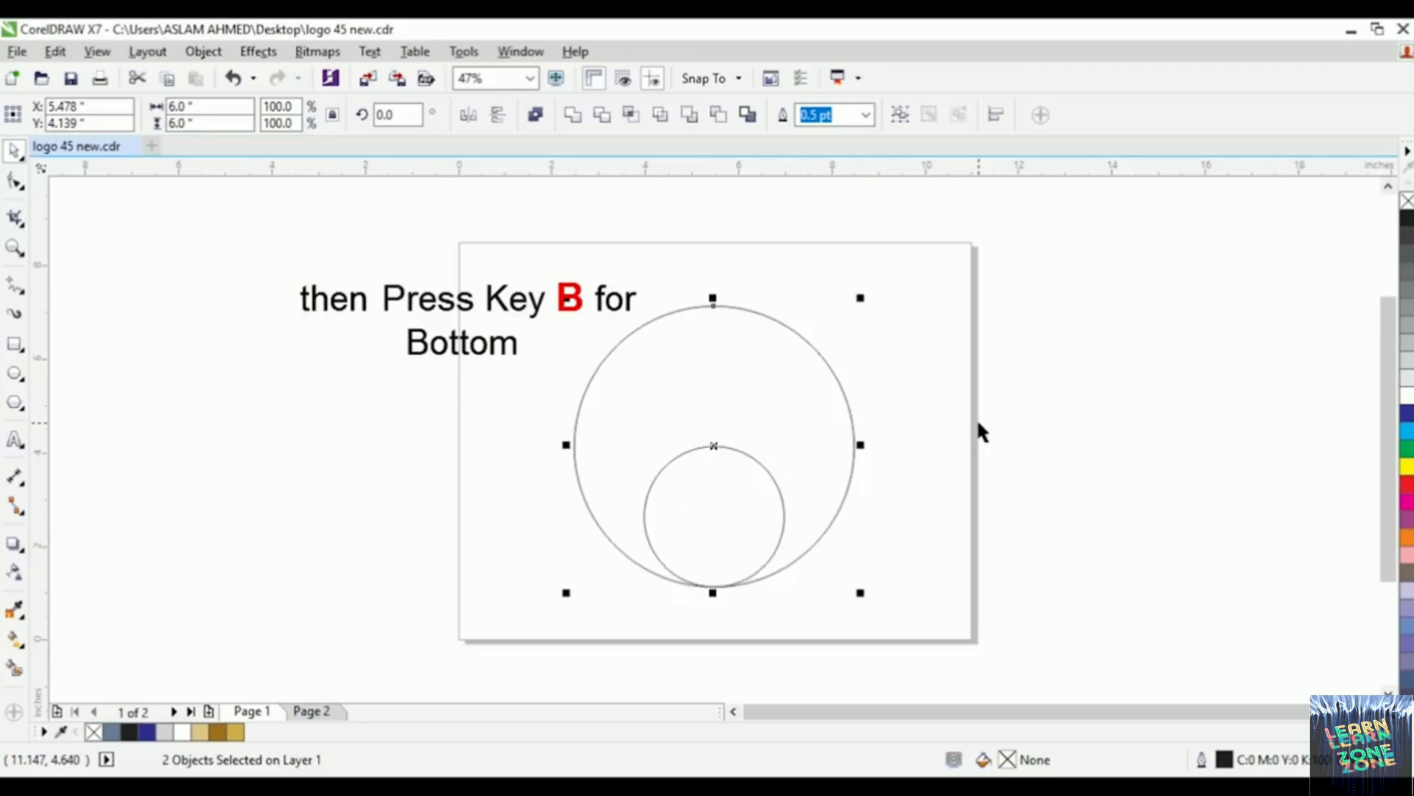
{"action": "left_click", "coordinate": [1063, 395]}
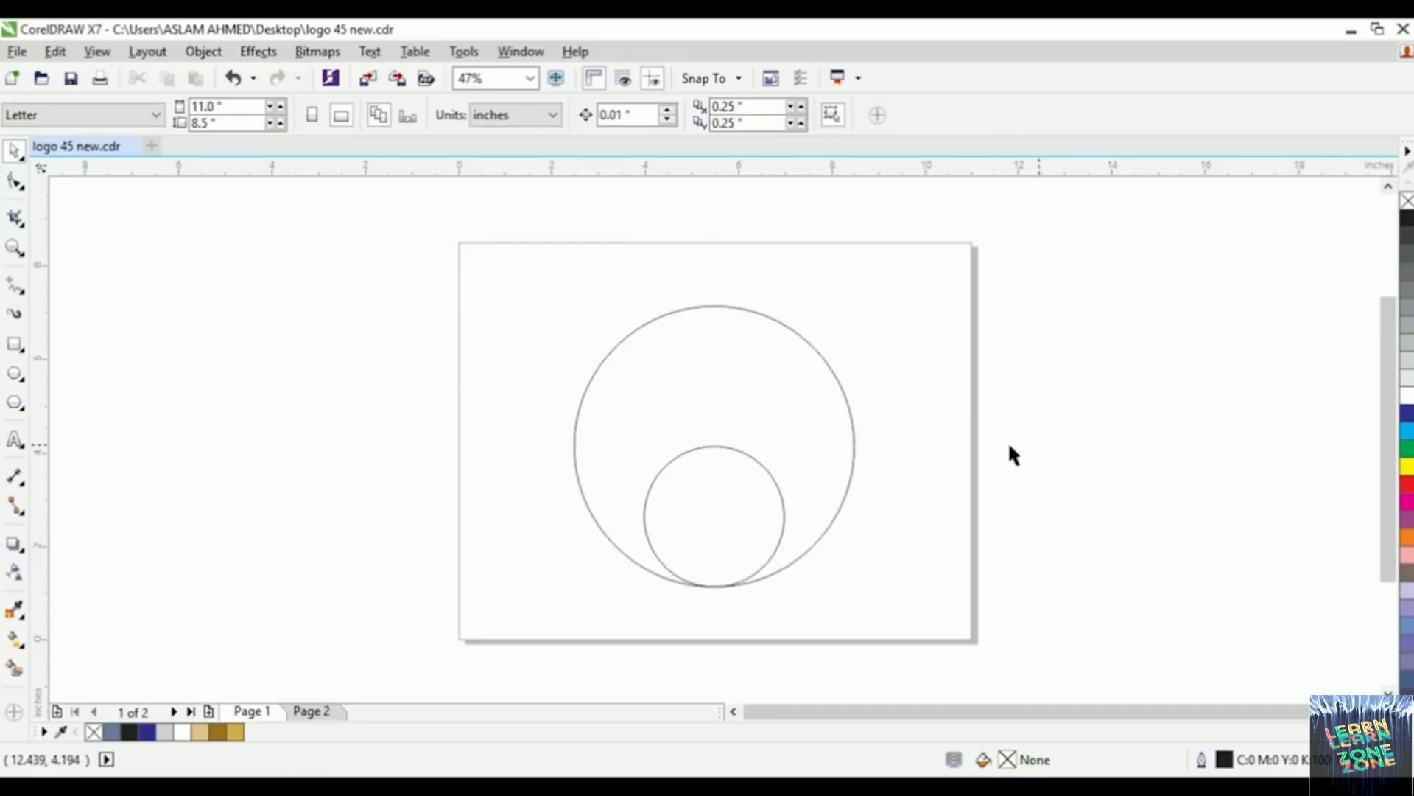
Step: Convert the large circle to a pie and reshape it into the quarter wedge from 180° to 270°
{"action": "left_click", "coordinate": [826, 441]}
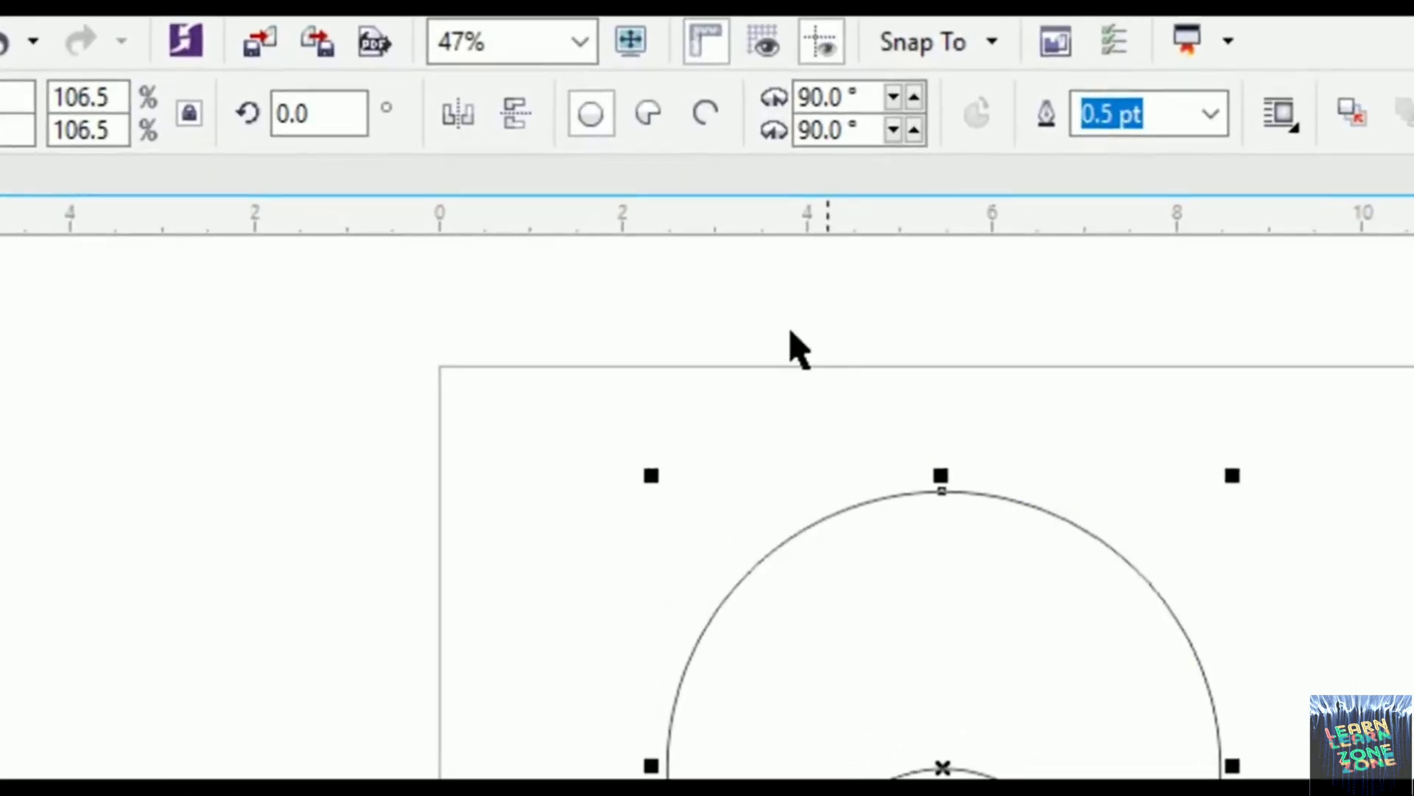
{"action": "left_click", "coordinate": [648, 114]}
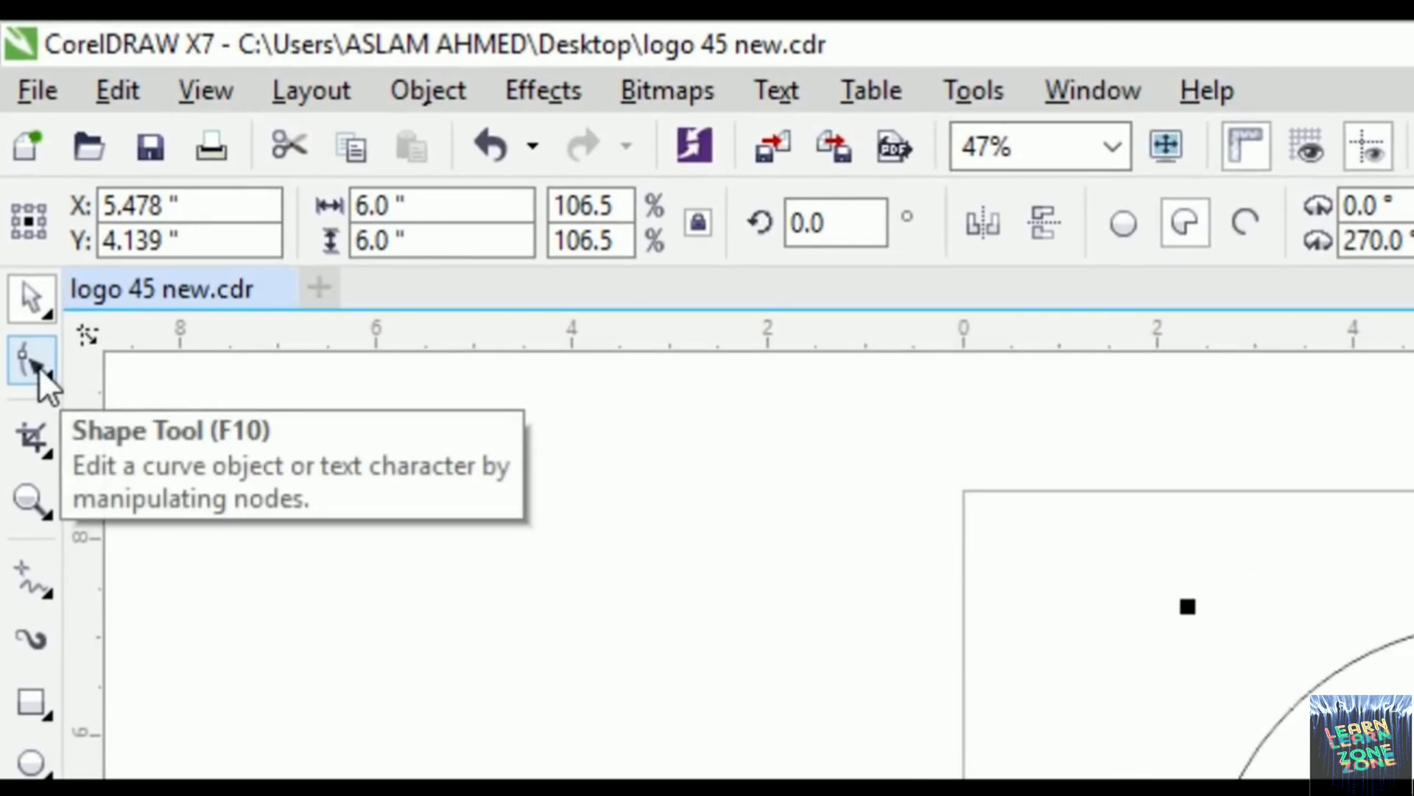
{"action": "left_click", "coordinate": [39, 366]}
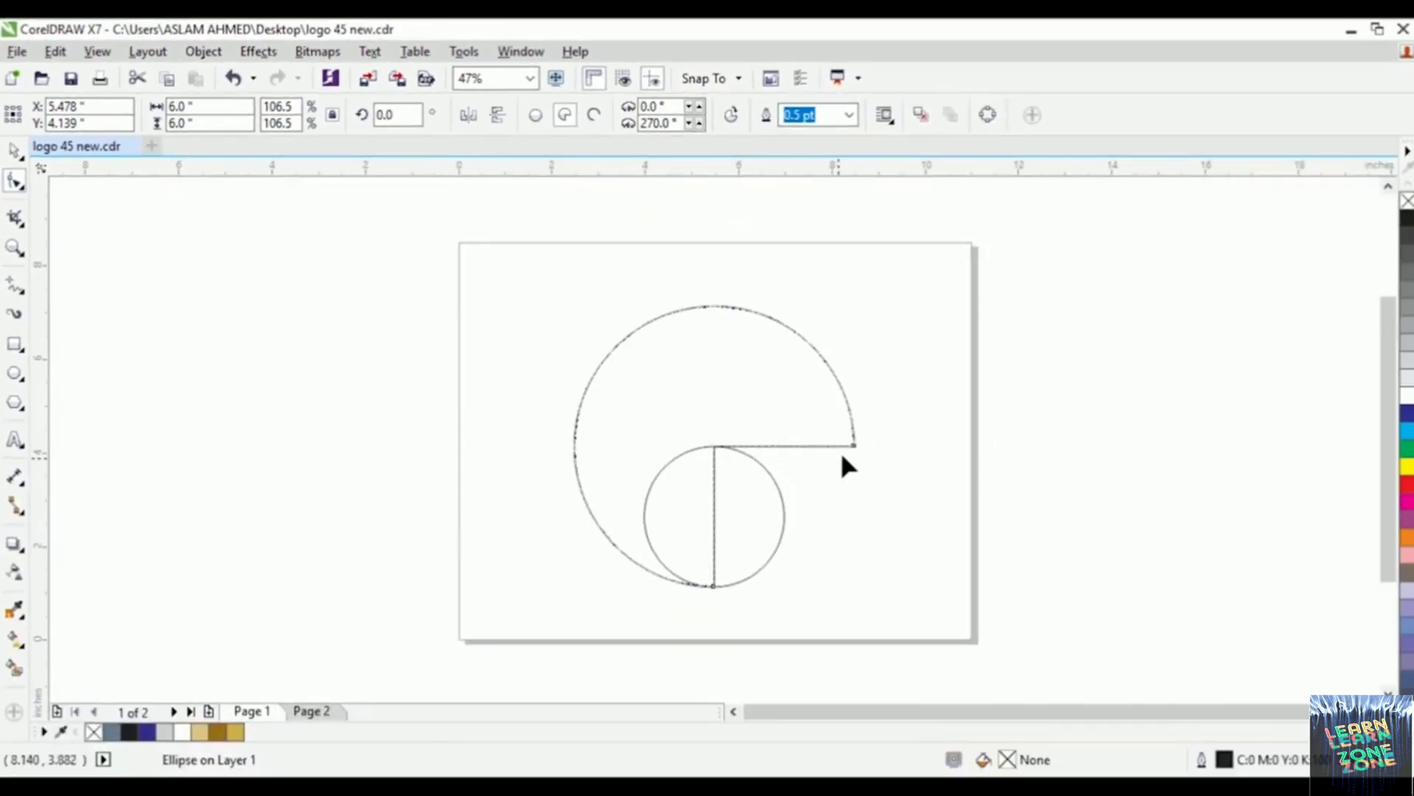
{"action": "left_click_drag", "start_coordinate": [851, 447], "coordinate": [575, 446]}
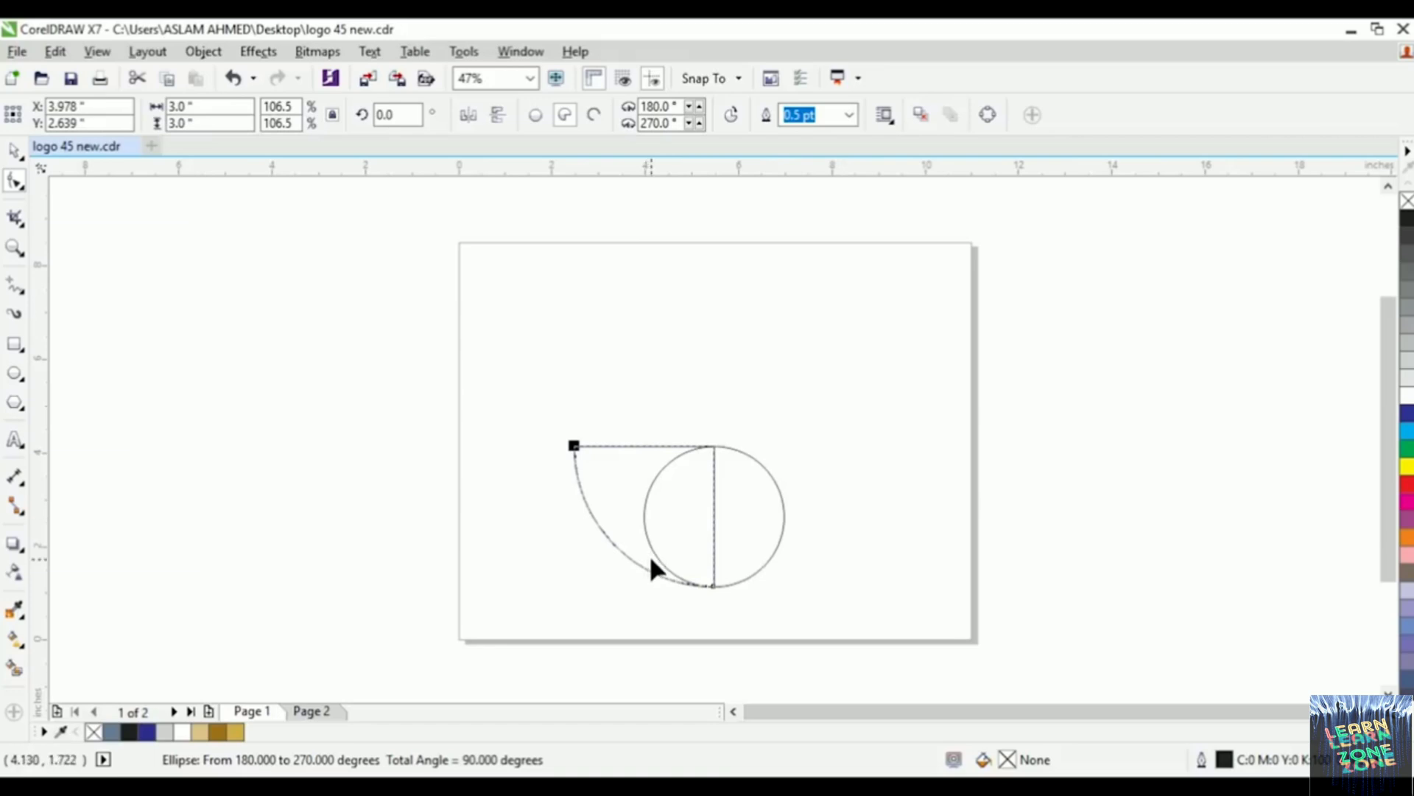
{"action": "scroll", "coordinate": [652, 560], "scroll_direction": "up", "scroll_amount": 2}
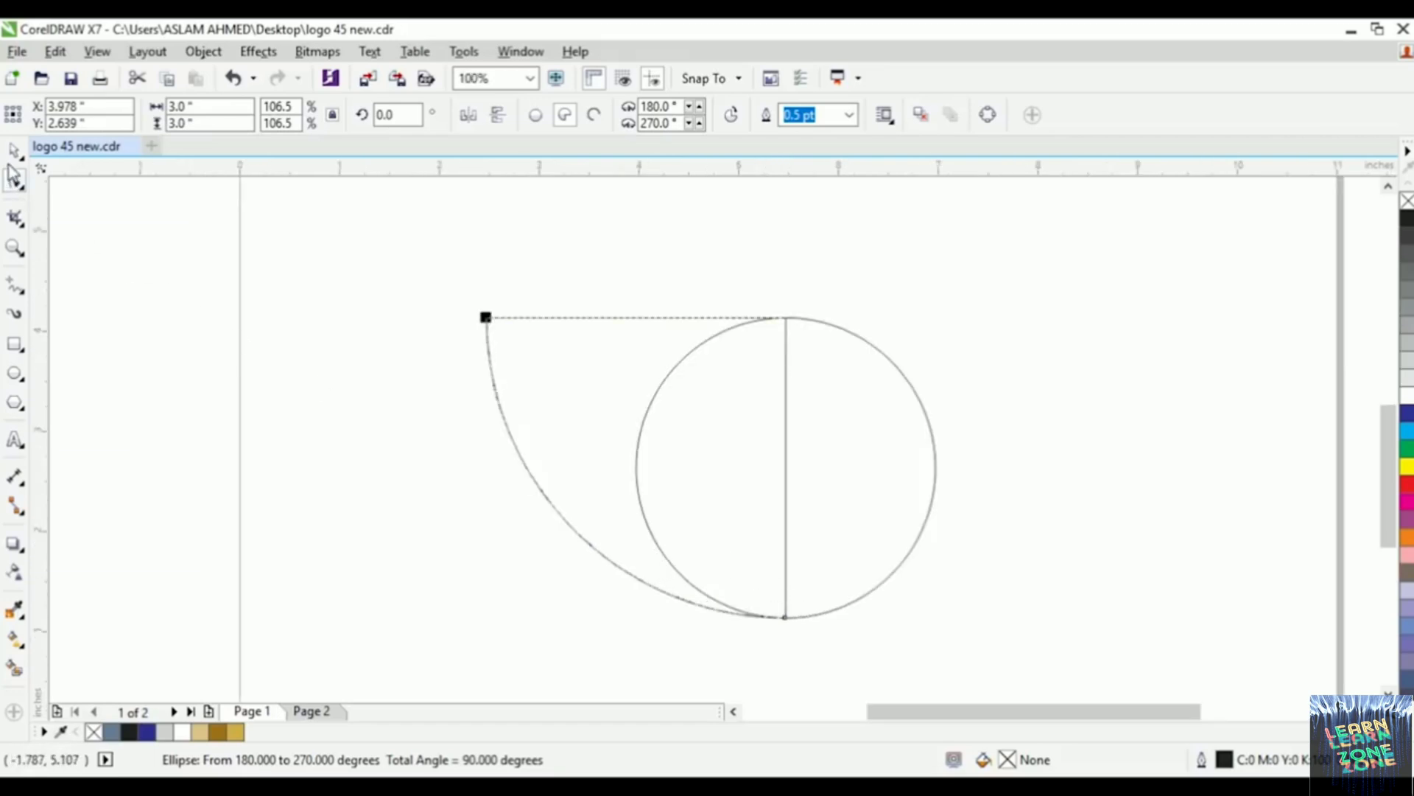
{"action": "left_click", "coordinate": [14, 150]}
{"action": "left_click", "coordinate": [956, 351]}
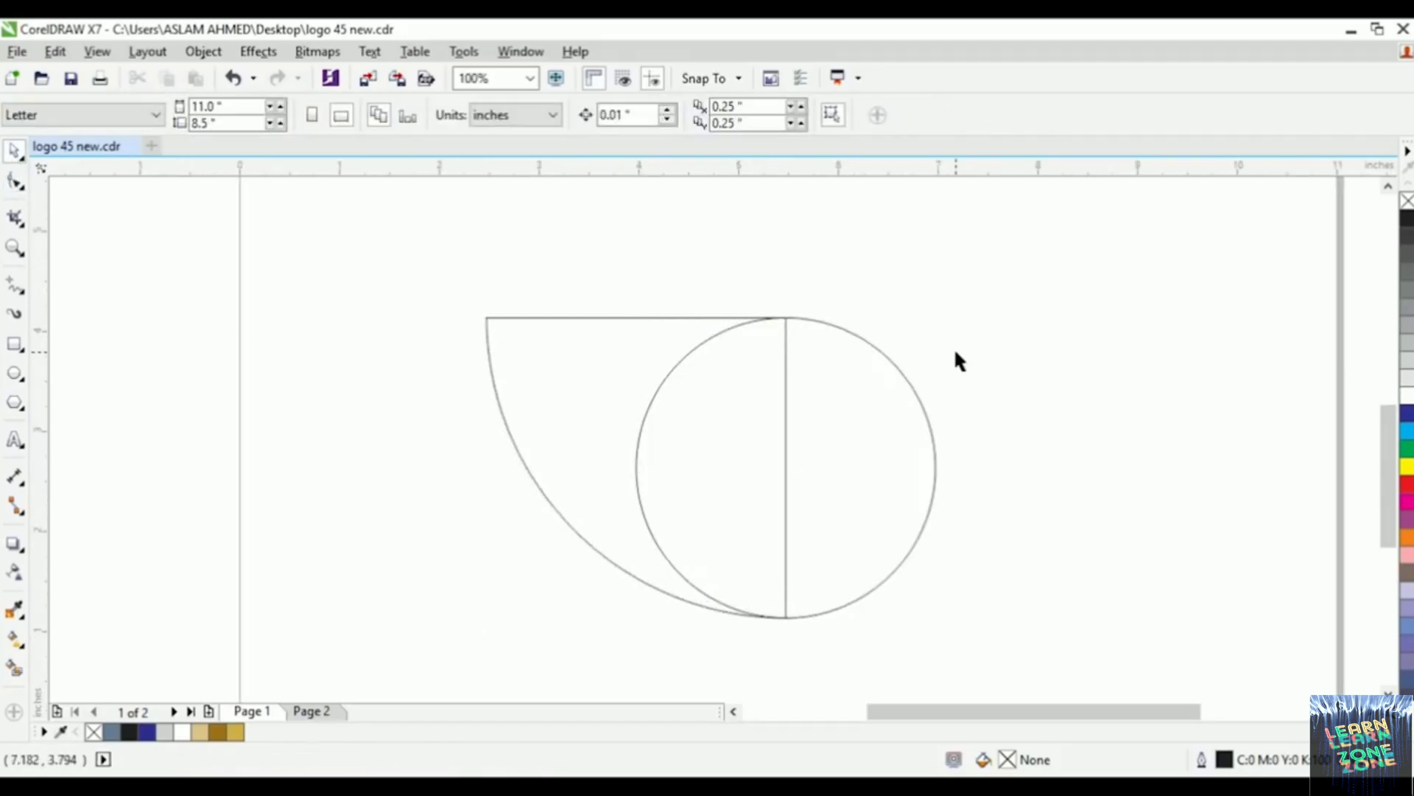
Step: Trim the quarter wedge using the small circle as the cutting shape
{"action": "left_click", "coordinate": [881, 410]}
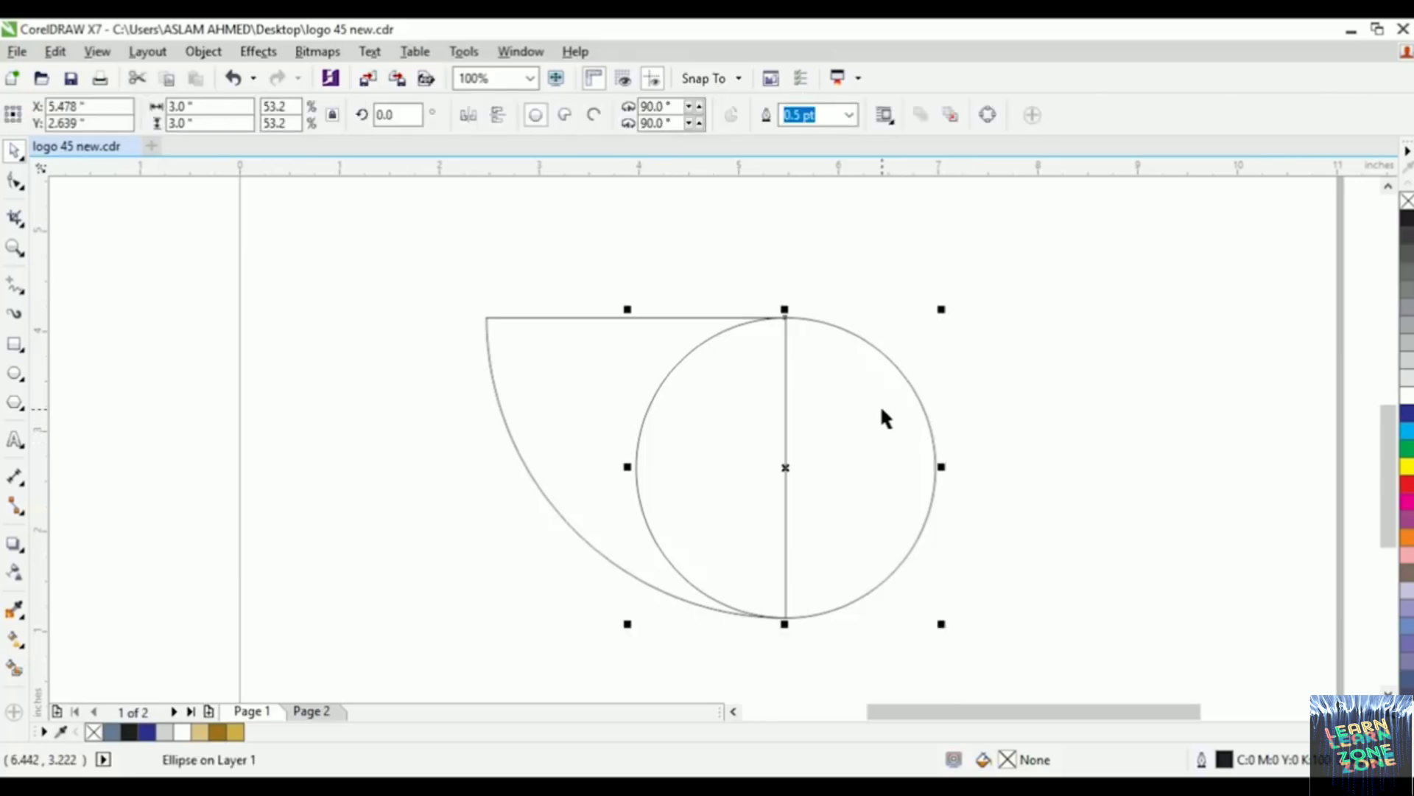
{"action": "left_click", "coordinate": [563, 368], "text": "shift"}
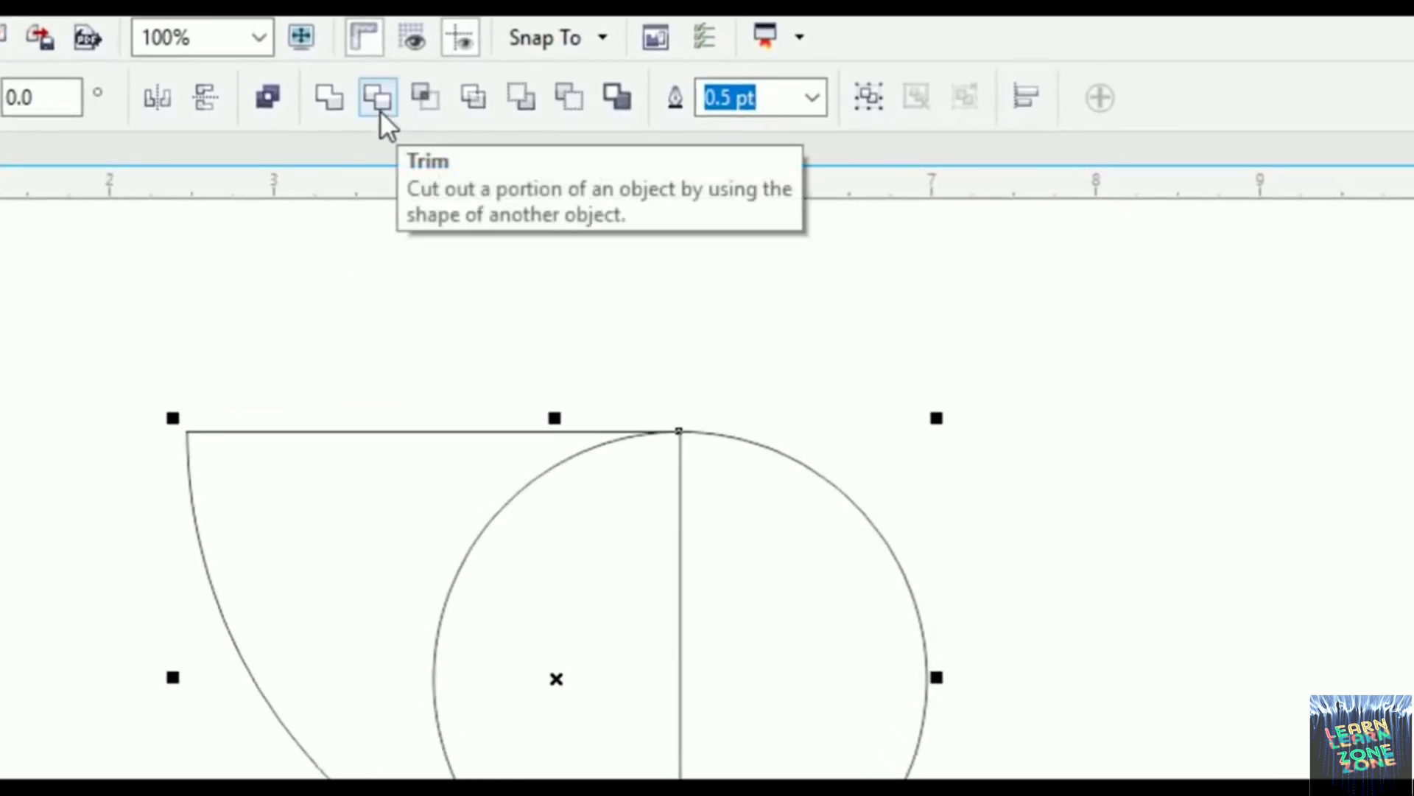
{"action": "left_click", "coordinate": [380, 110]}
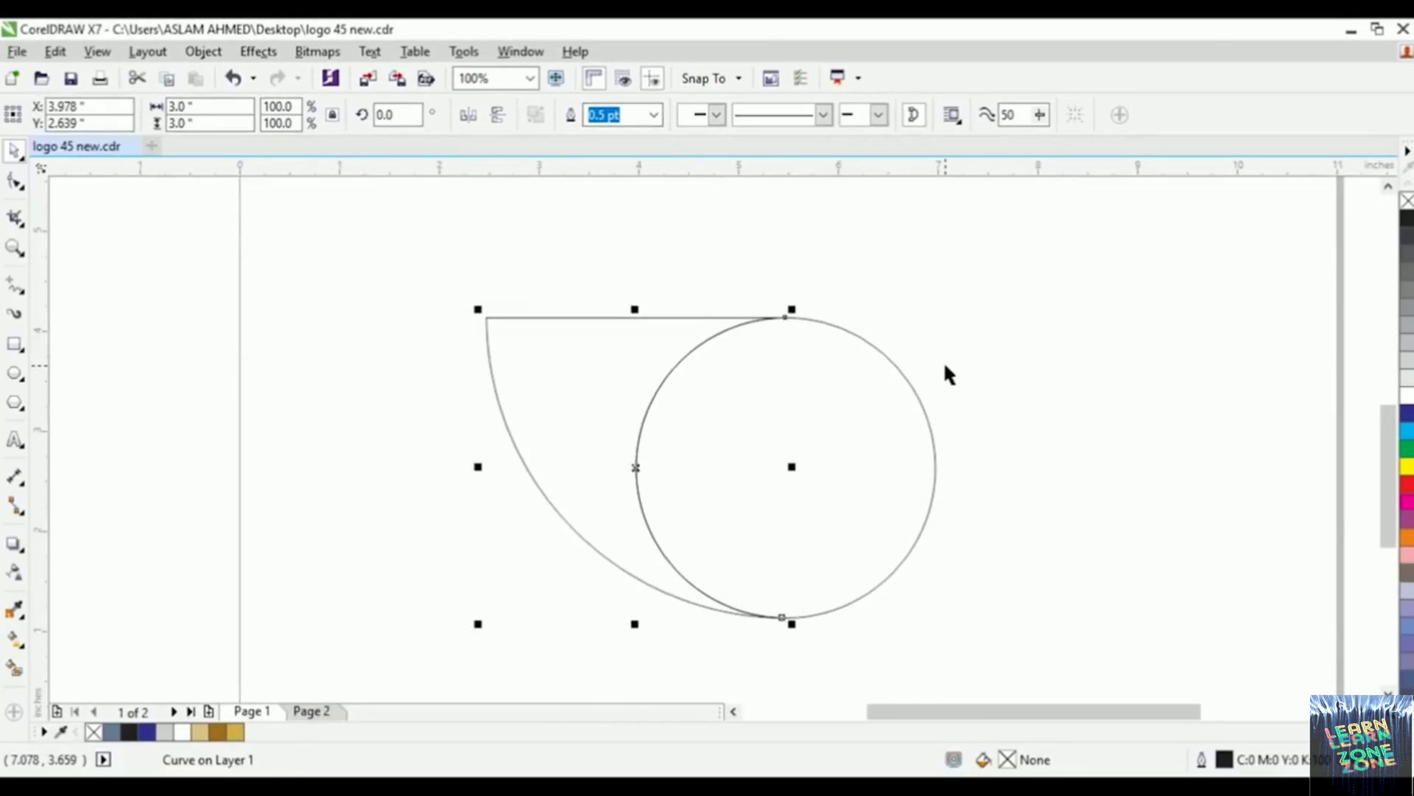
{"action": "left_click", "coordinate": [945, 366]}
{"action": "left_click_drag", "start_coordinate": [833, 411], "coordinate": [935, 412]}
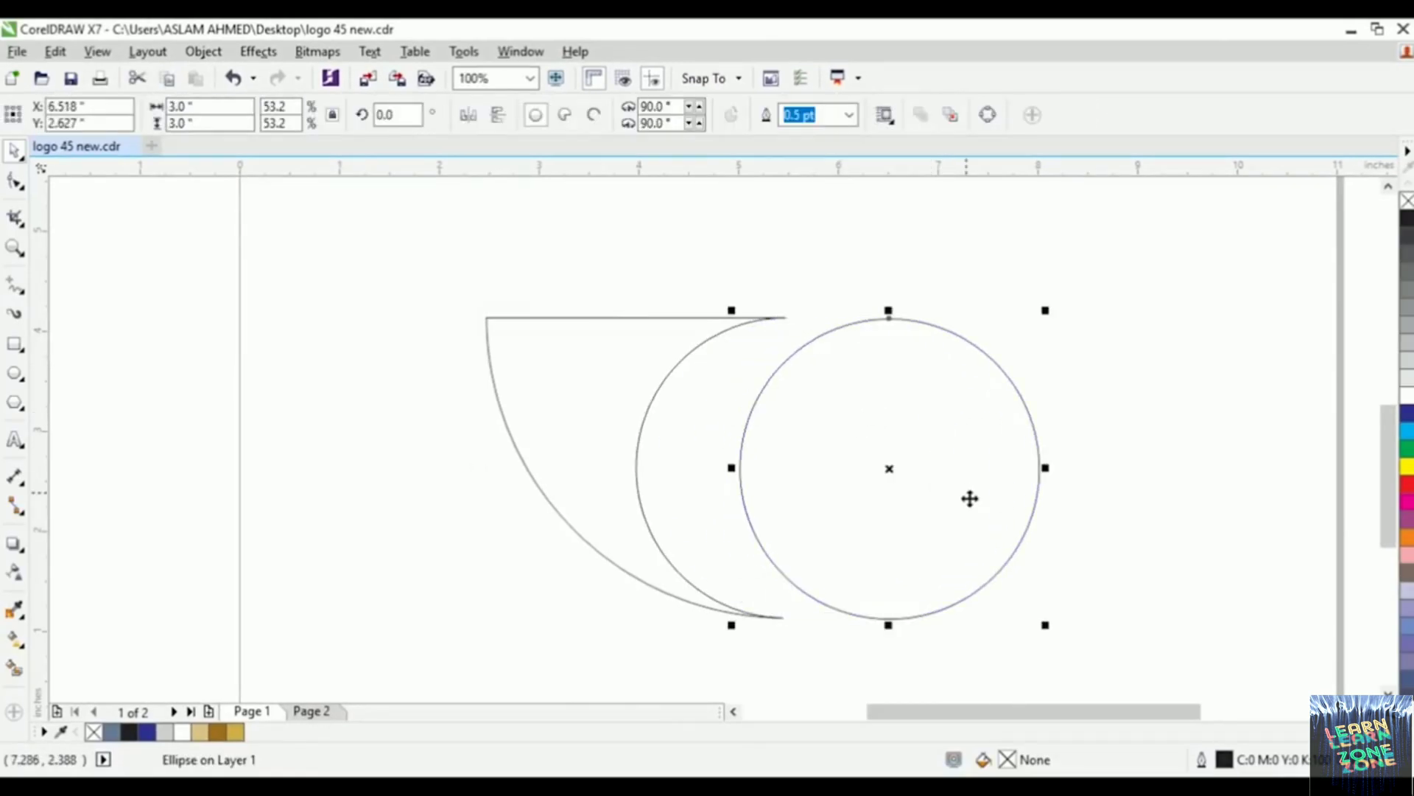
{"action": "key", "text": "ctrl+z"}
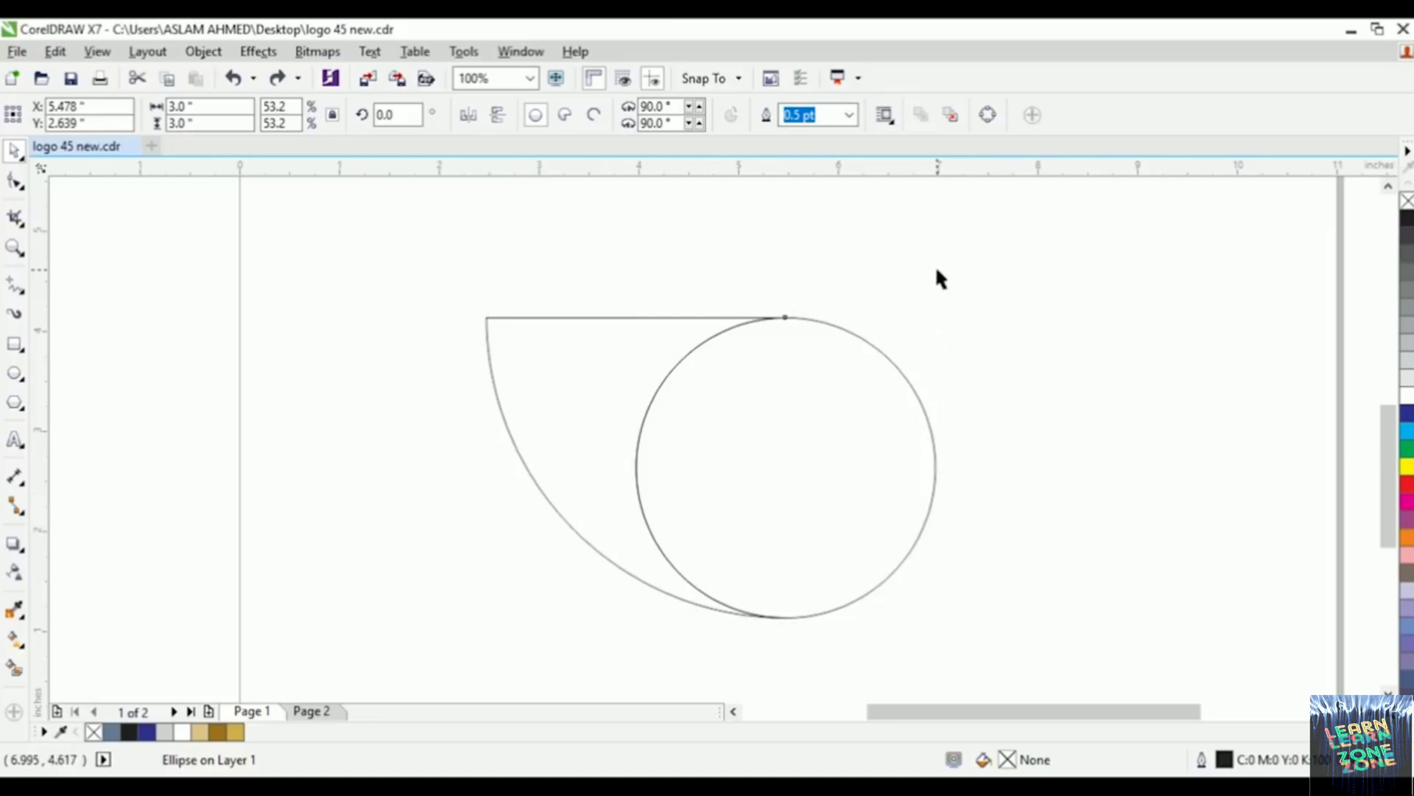
{"action": "left_click", "coordinate": [936, 270]}
Step: Pull the trimmed wedge's node at the top of the circle back along the straight edge, and delete that node
{"action": "left_click", "coordinate": [584, 355]}
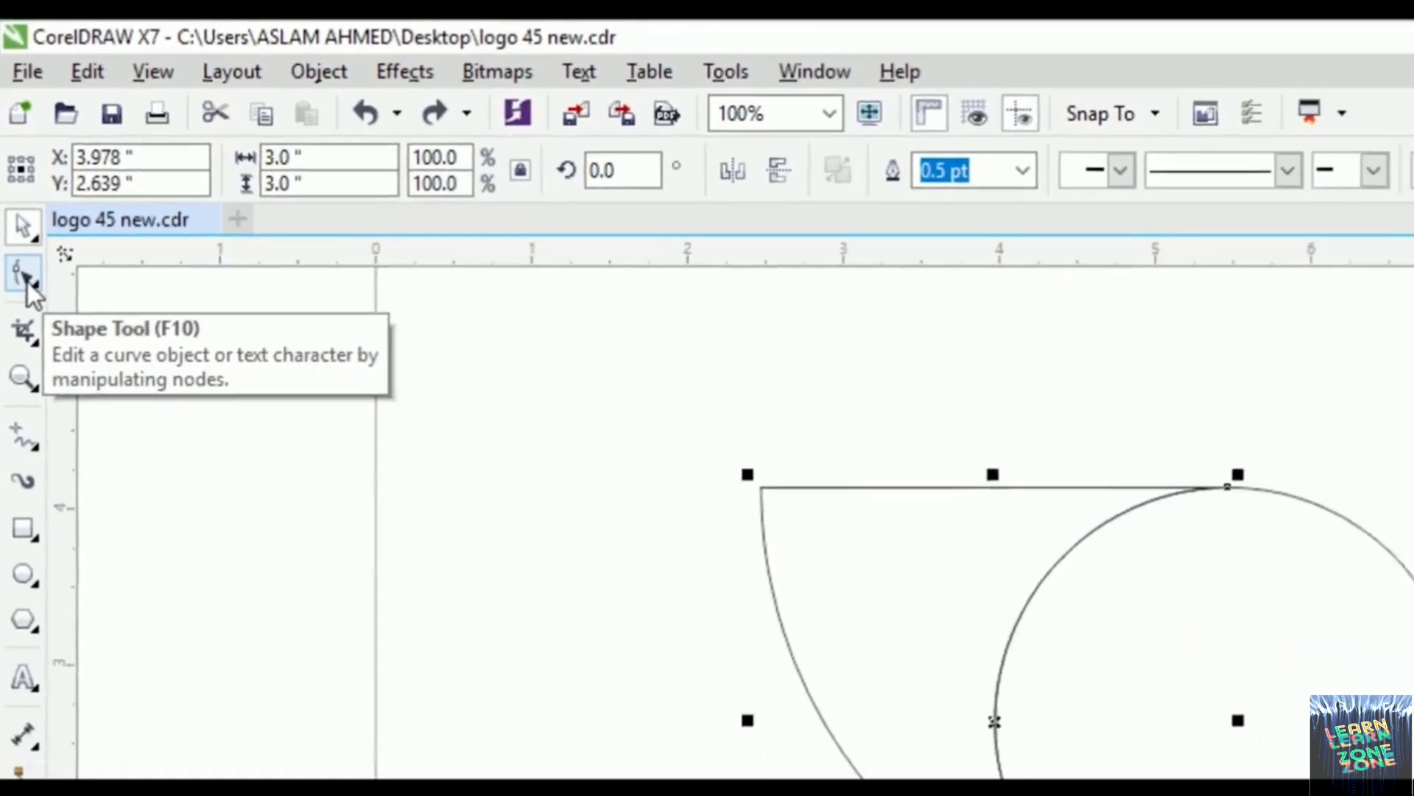
{"action": "left_click", "coordinate": [26, 278]}
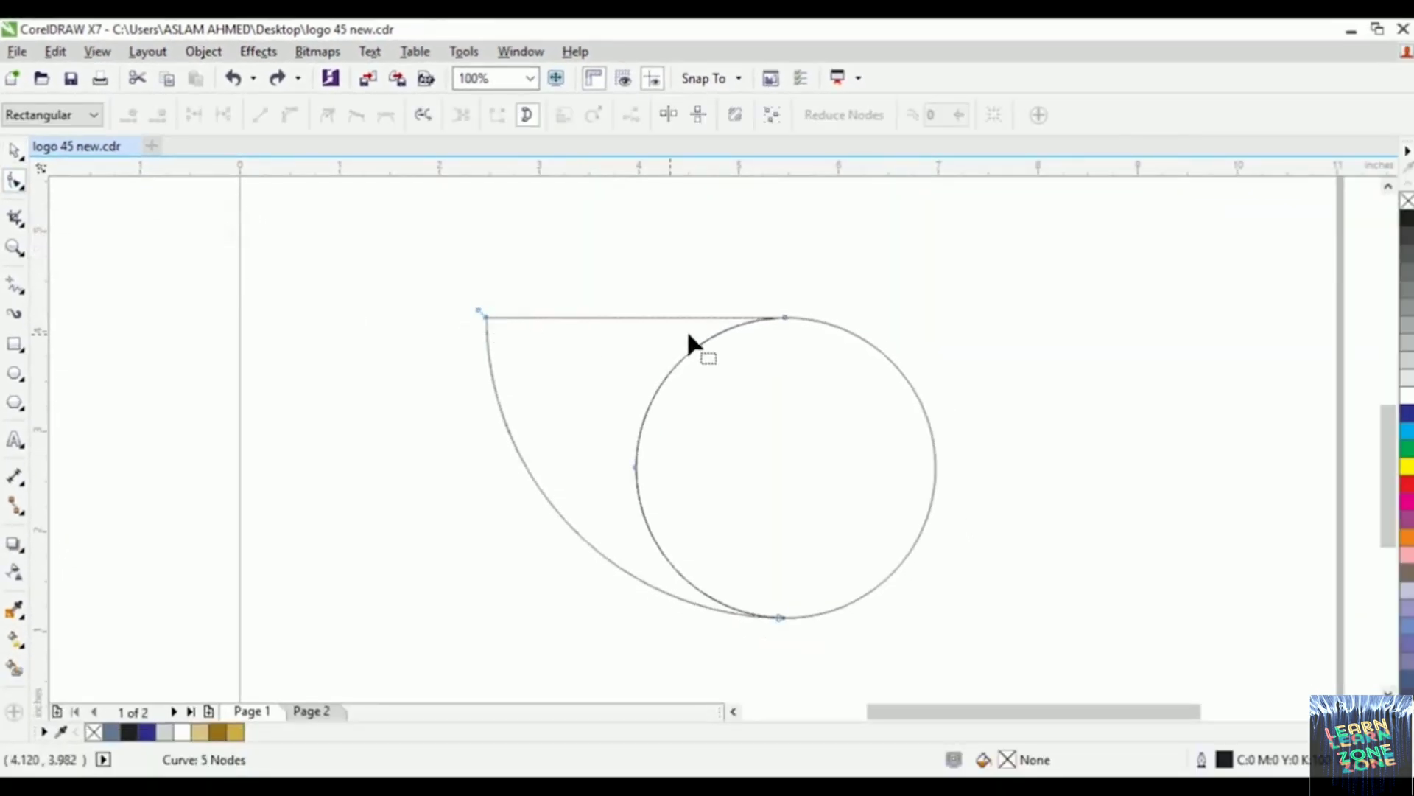
{"action": "left_click_drag", "start_coordinate": [783, 319], "coordinate": [674, 317]}
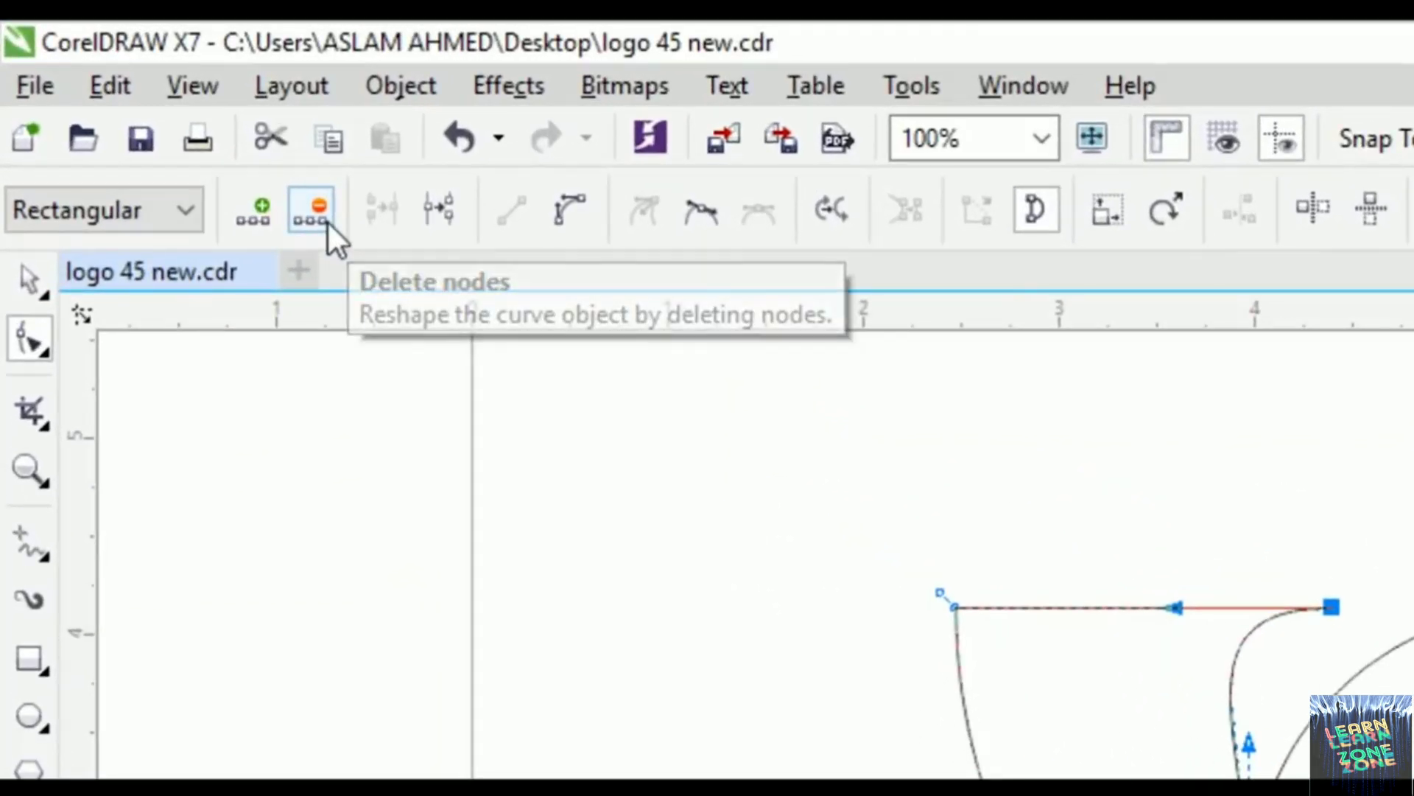
{"action": "left_click", "coordinate": [327, 220]}
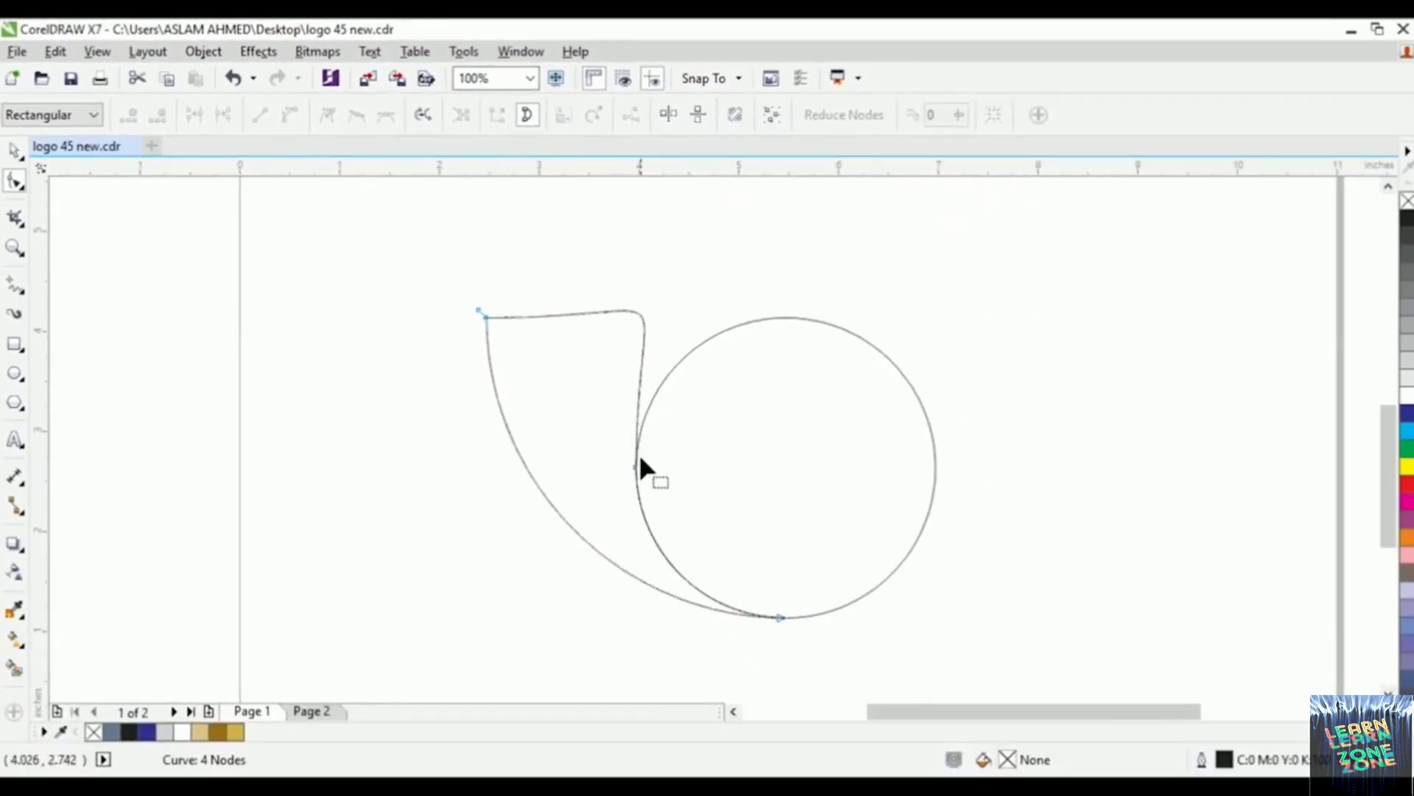
Step: Adjust the curve handles of the wedge's upper edge so it forms a leaf shape with an S-curve from tip to circle
{"action": "left_click", "coordinate": [635, 465]}
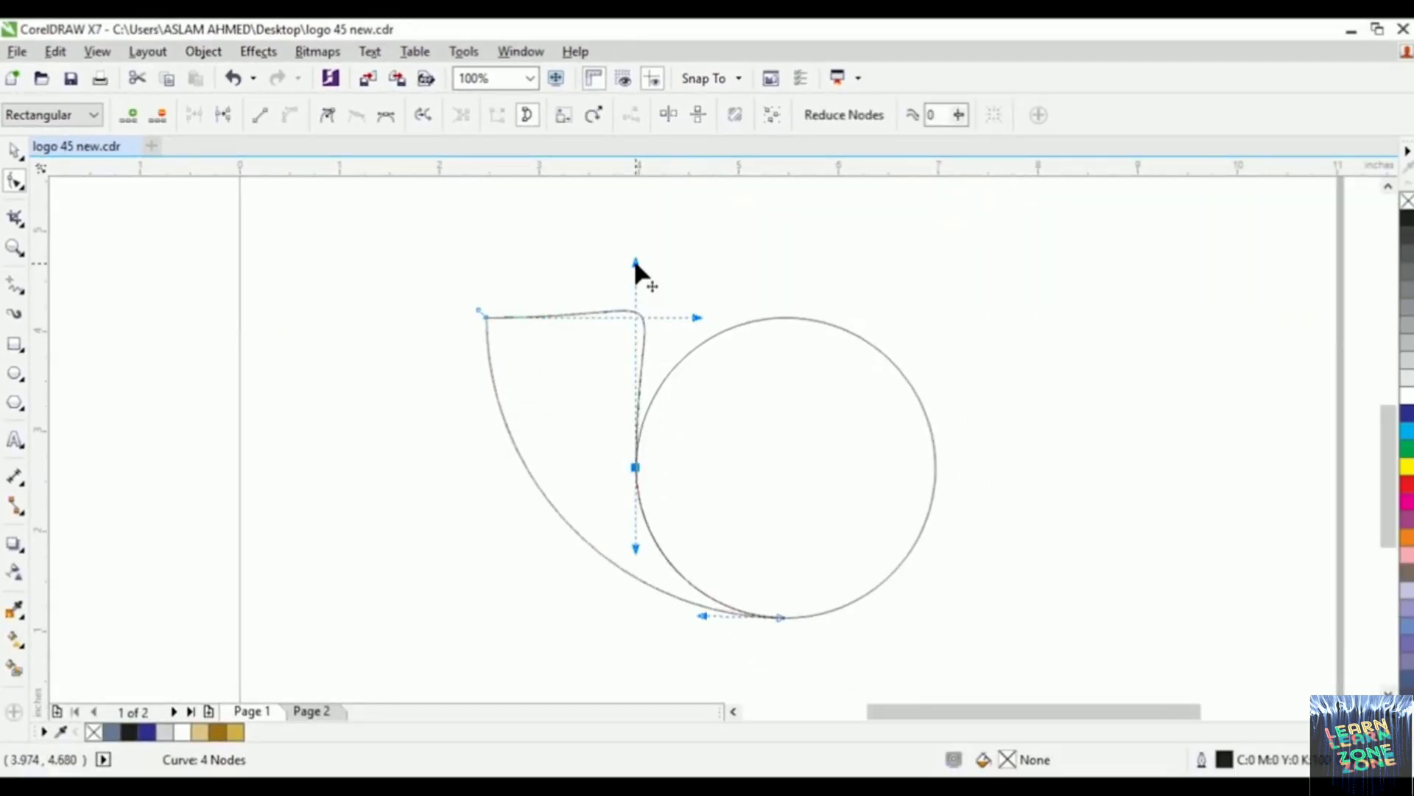
{"action": "left_click_drag", "start_coordinate": [636, 264], "coordinate": [638, 404]}
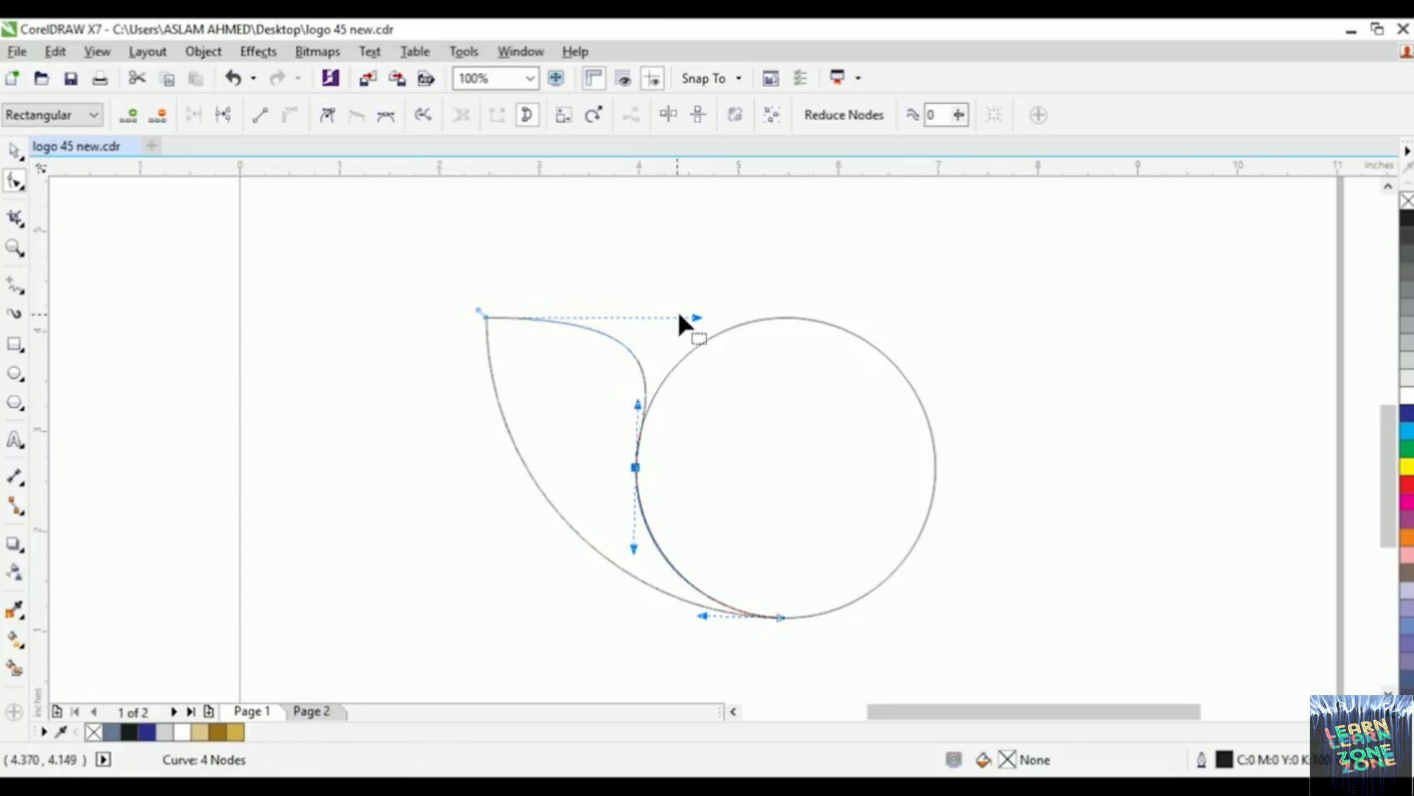
{"action": "left_click", "coordinate": [695, 318]}
{"action": "left_click_drag", "start_coordinate": [695, 317], "coordinate": [641, 346]}
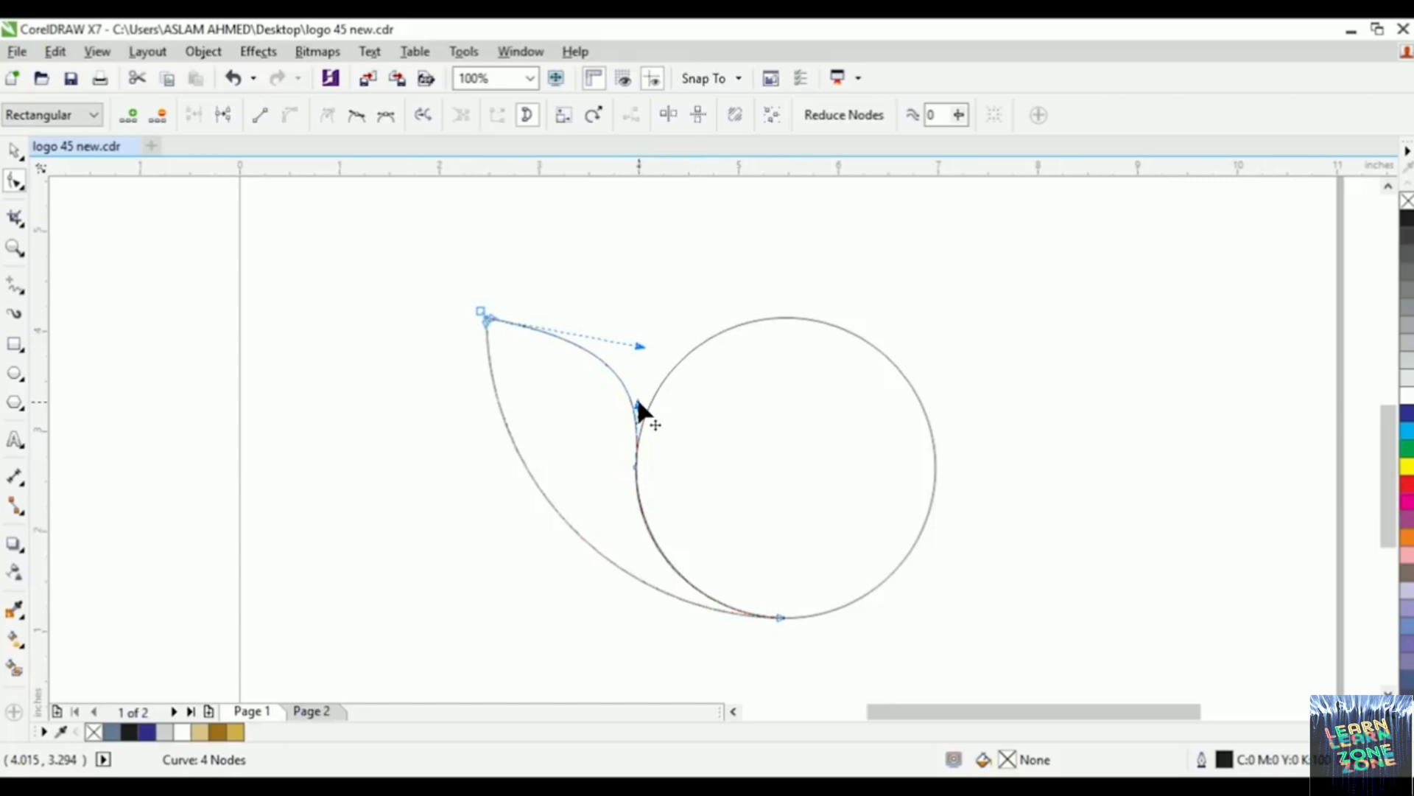
{"action": "left_click_drag", "start_coordinate": [638, 400], "coordinate": [596, 374]}
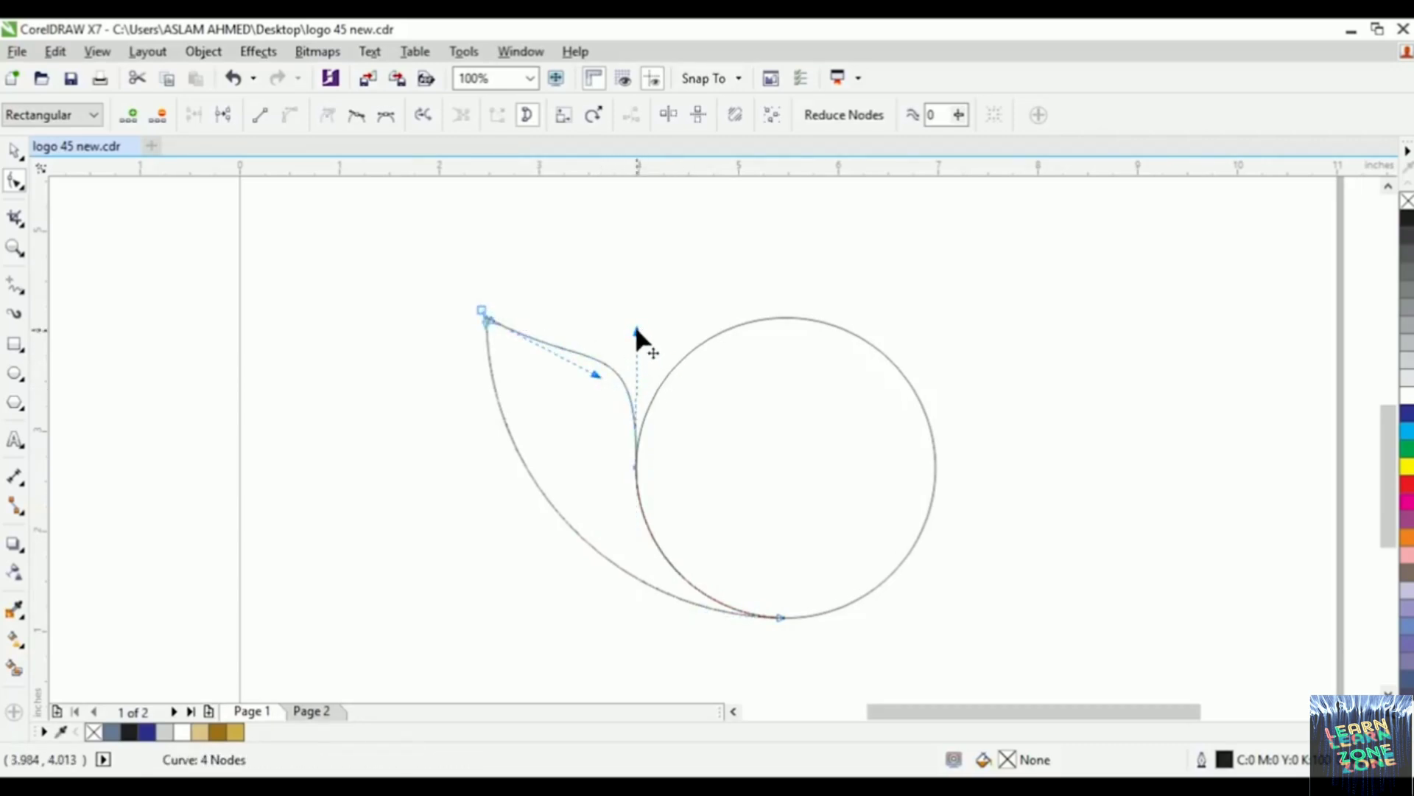
{"action": "left_click_drag", "start_coordinate": [635, 330], "coordinate": [635, 309]}
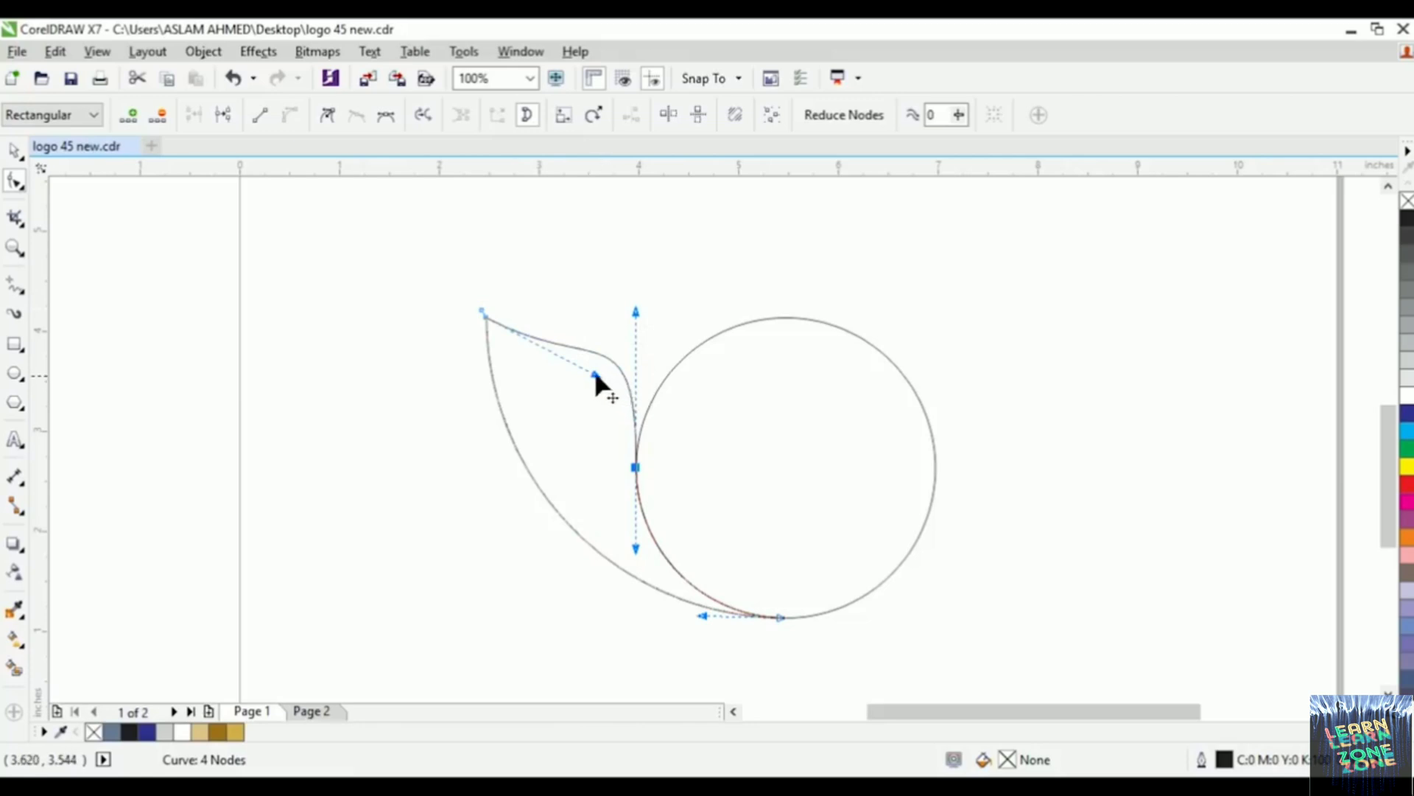
{"action": "left_click_drag", "start_coordinate": [595, 375], "coordinate": [594, 372]}
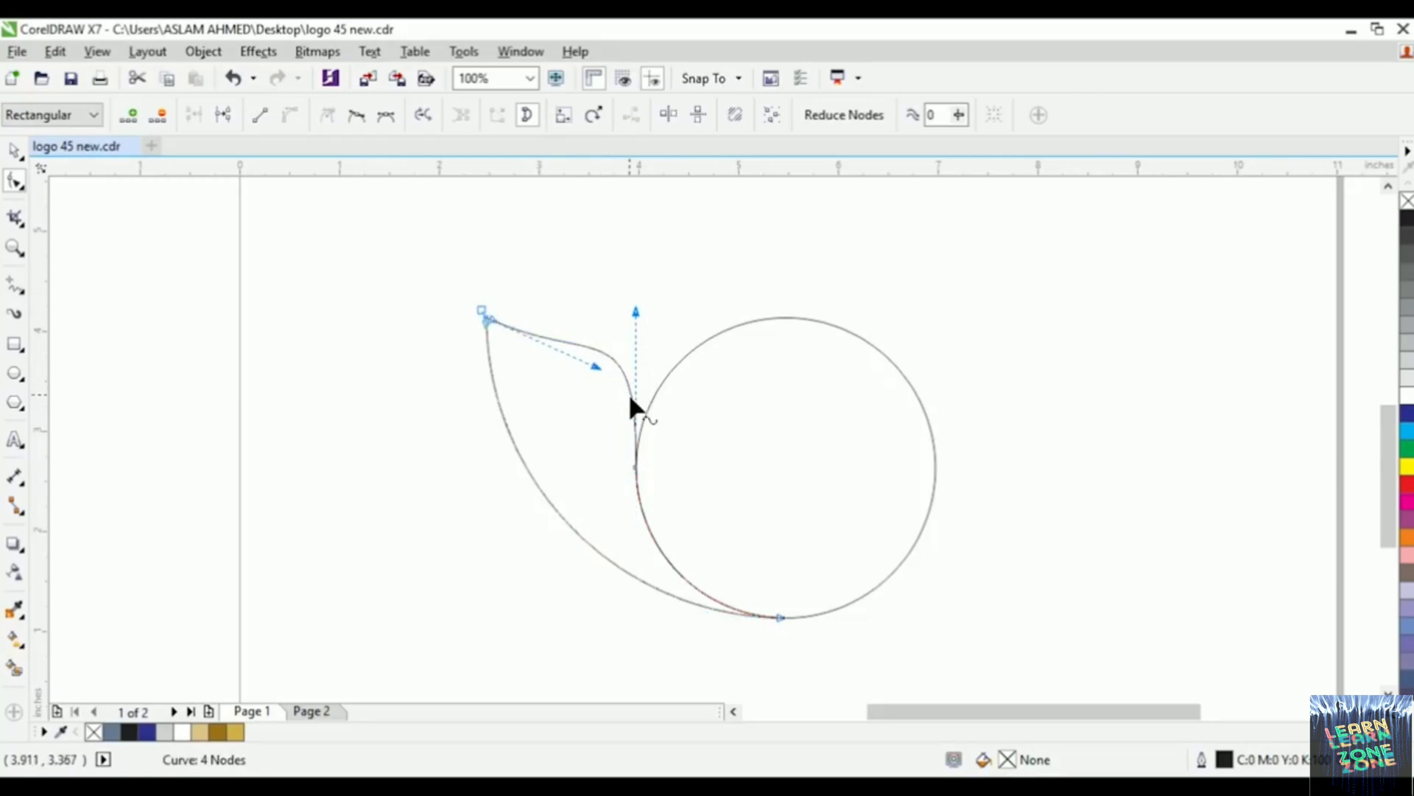
{"action": "left_click", "coordinate": [14, 152]}
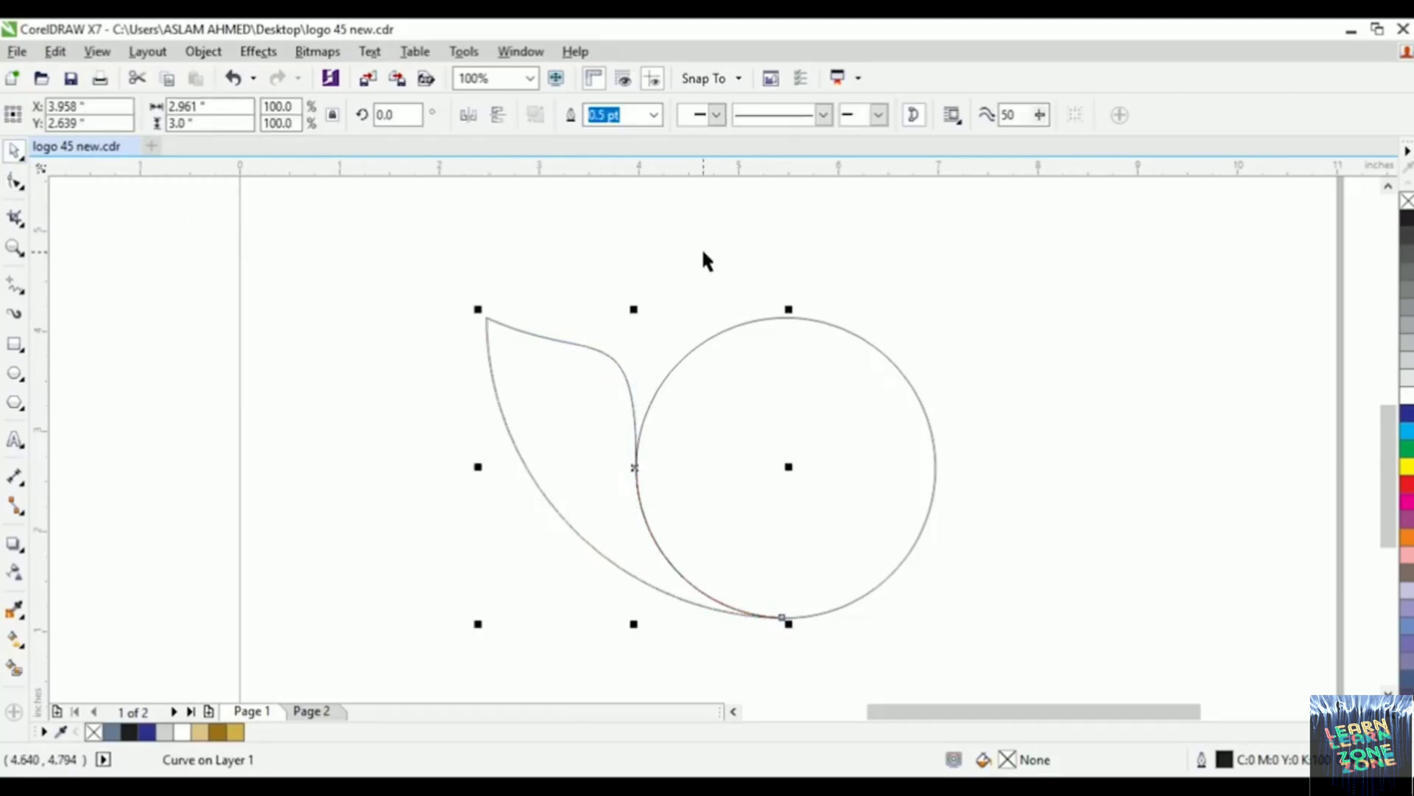
{"action": "left_click", "coordinate": [696, 324]}
Step: Move the leaf's centre of rotation to the centre of the small circle
{"action": "scroll", "coordinate": [696, 325], "scroll_direction": "down", "scroll_amount": 3}
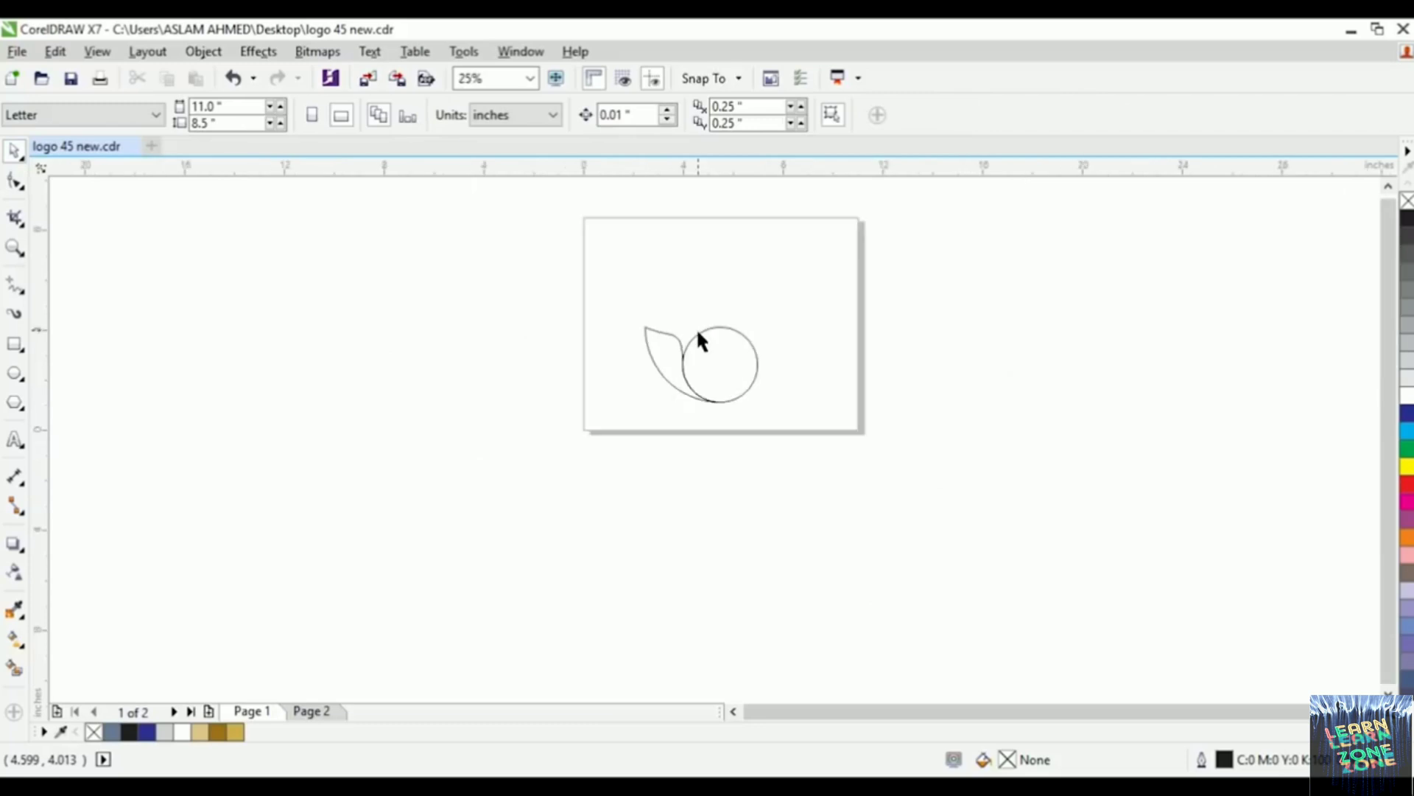
{"action": "scroll", "coordinate": [698, 336], "scroll_direction": "up", "scroll_amount": 1}
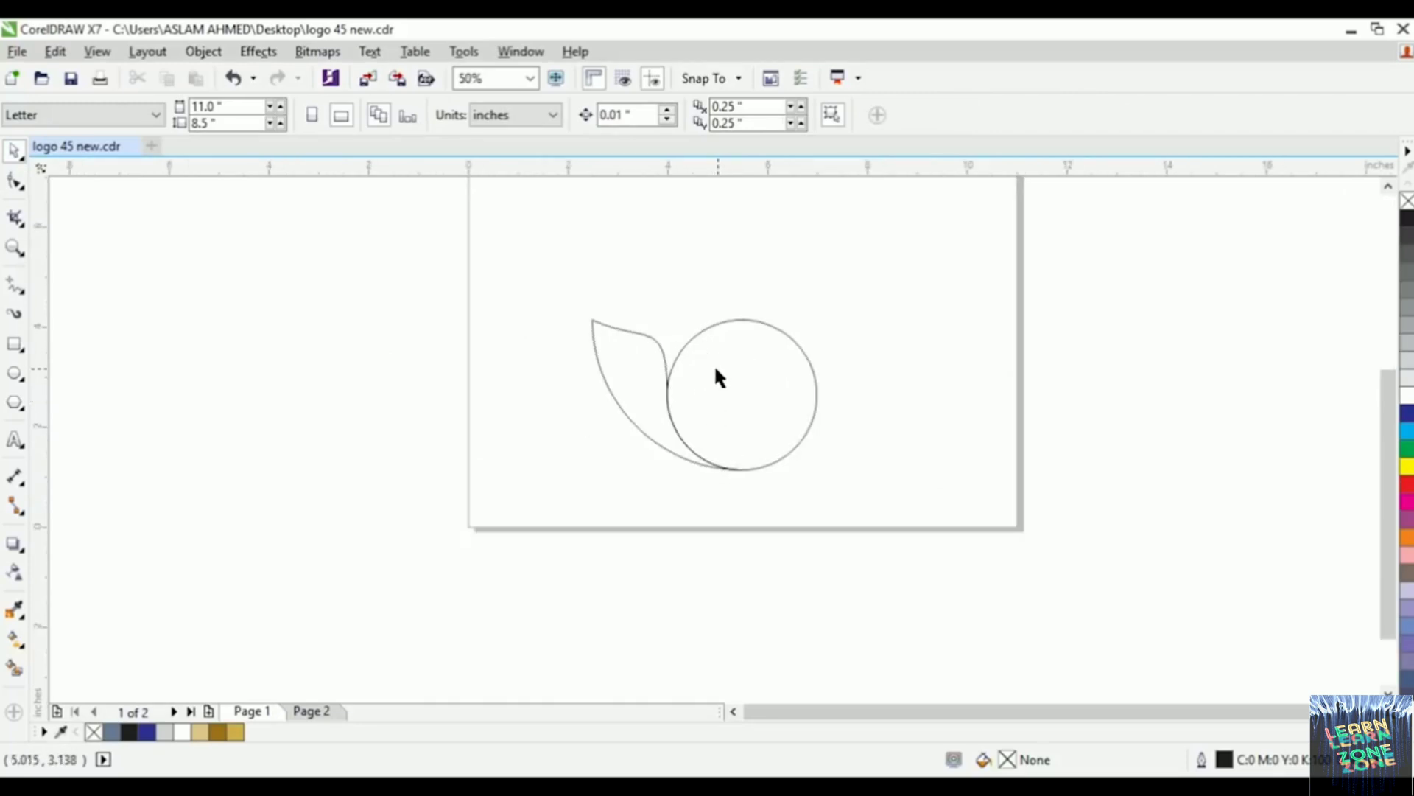
{"action": "left_click", "coordinate": [648, 378]}
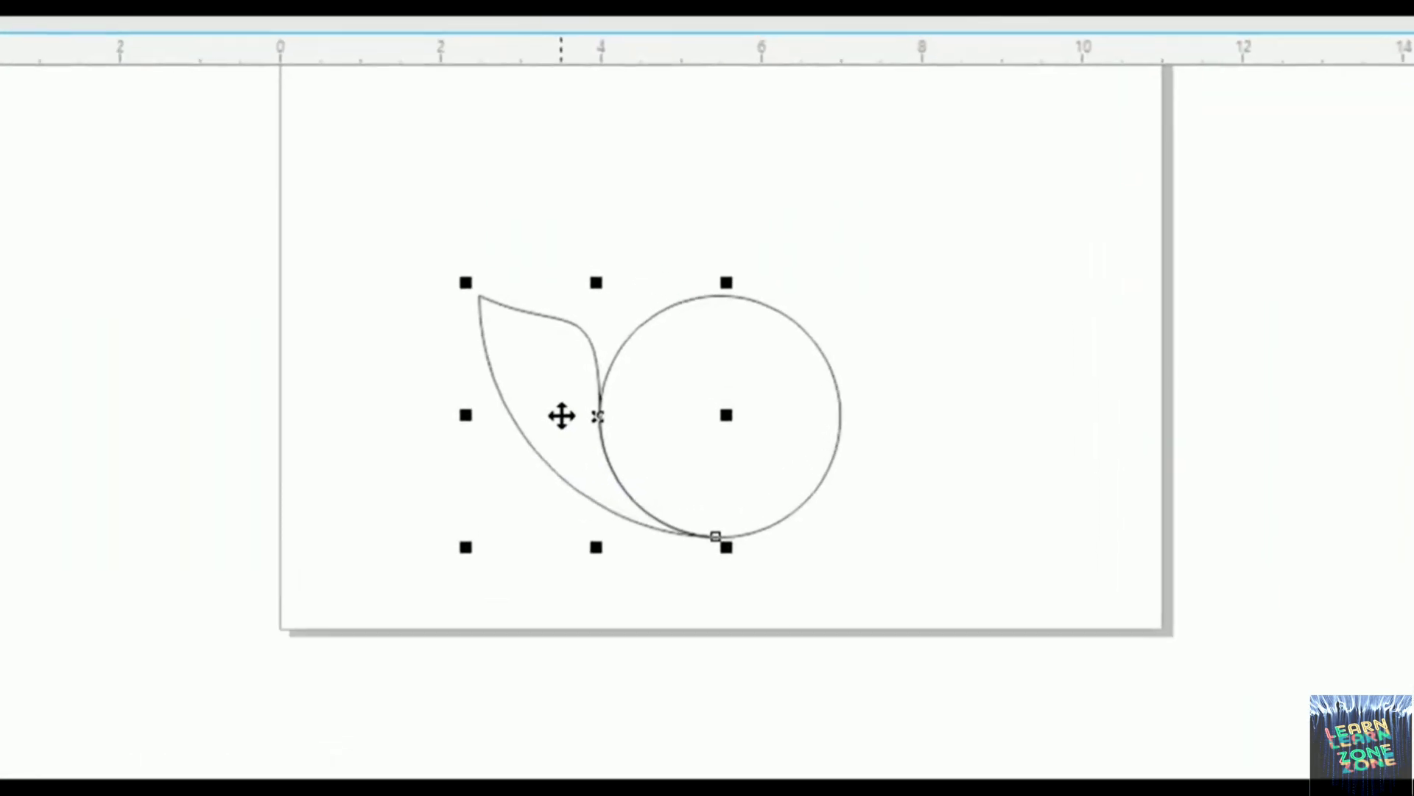
{"action": "left_click", "coordinate": [560, 404]}
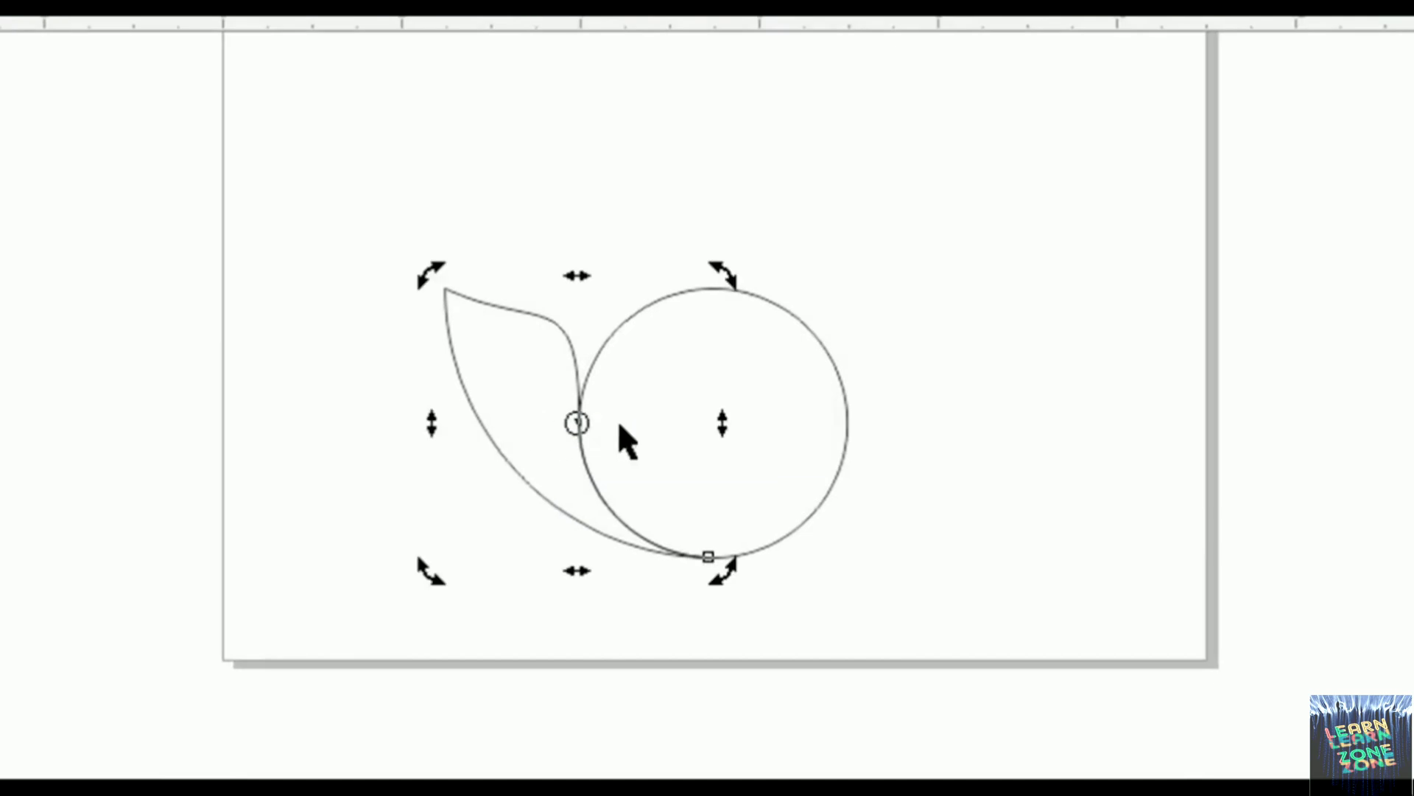
{"action": "scroll", "coordinate": [708, 429], "scroll_direction": "up", "scroll_amount": 1}
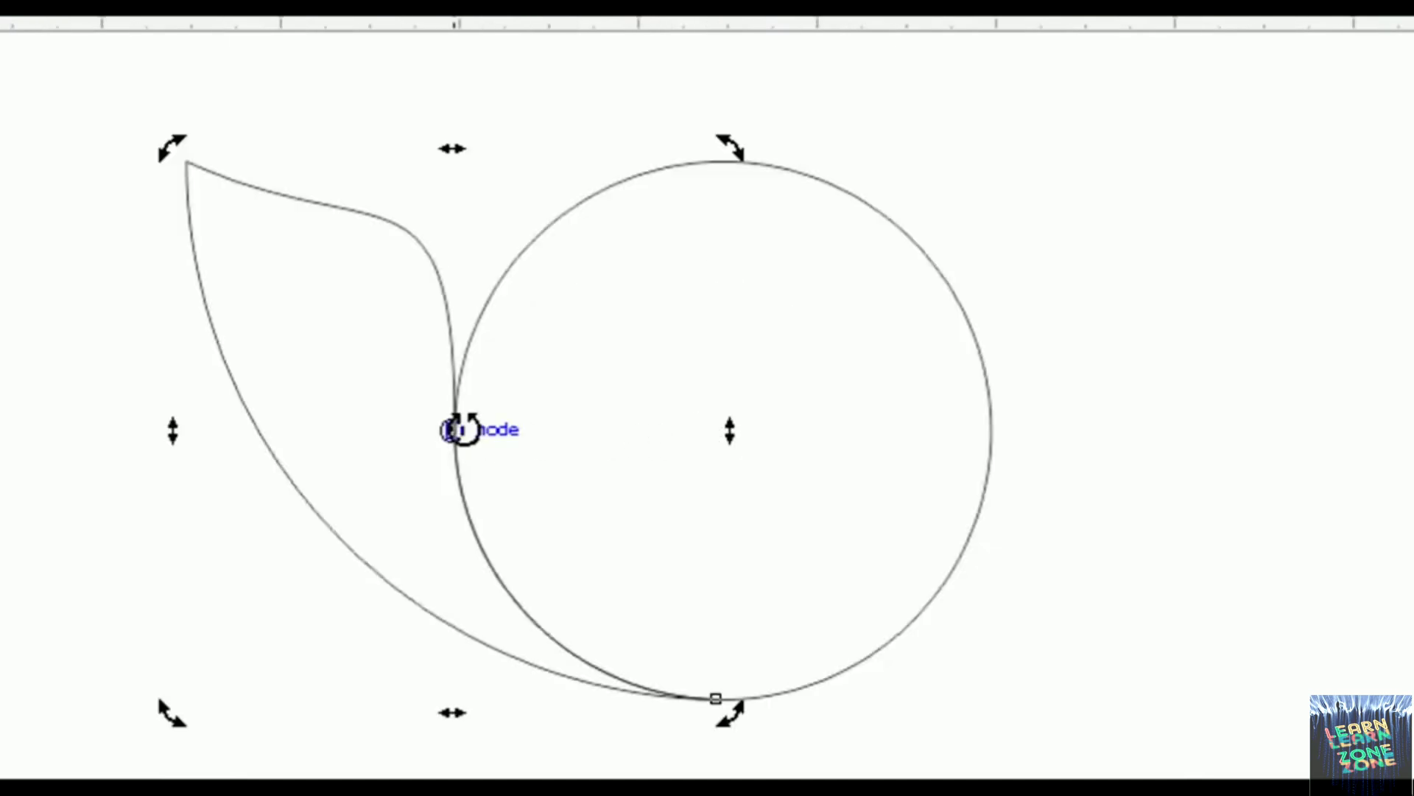
{"action": "left_click_drag", "start_coordinate": [456, 430], "coordinate": [705, 430]}
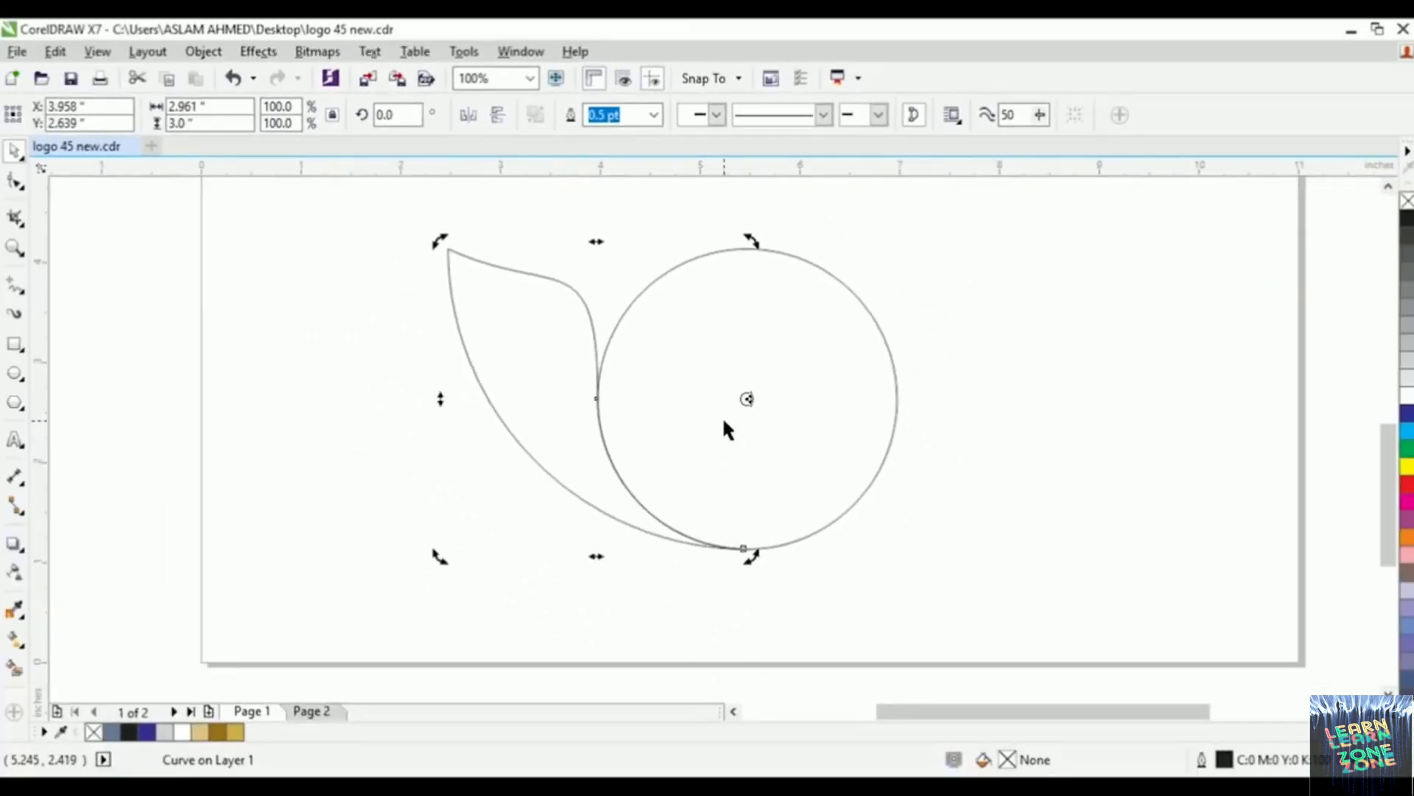
Step: Make a copy of the leaf rotated about 29° clockwise around the circle's centre, and repeat the rotated duplication three times
{"action": "scroll", "coordinate": [727, 429], "scroll_direction": "down", "scroll_amount": 2}
{"action": "left_click_drag", "start_coordinate": [575, 325], "coordinate": [633, 276]}
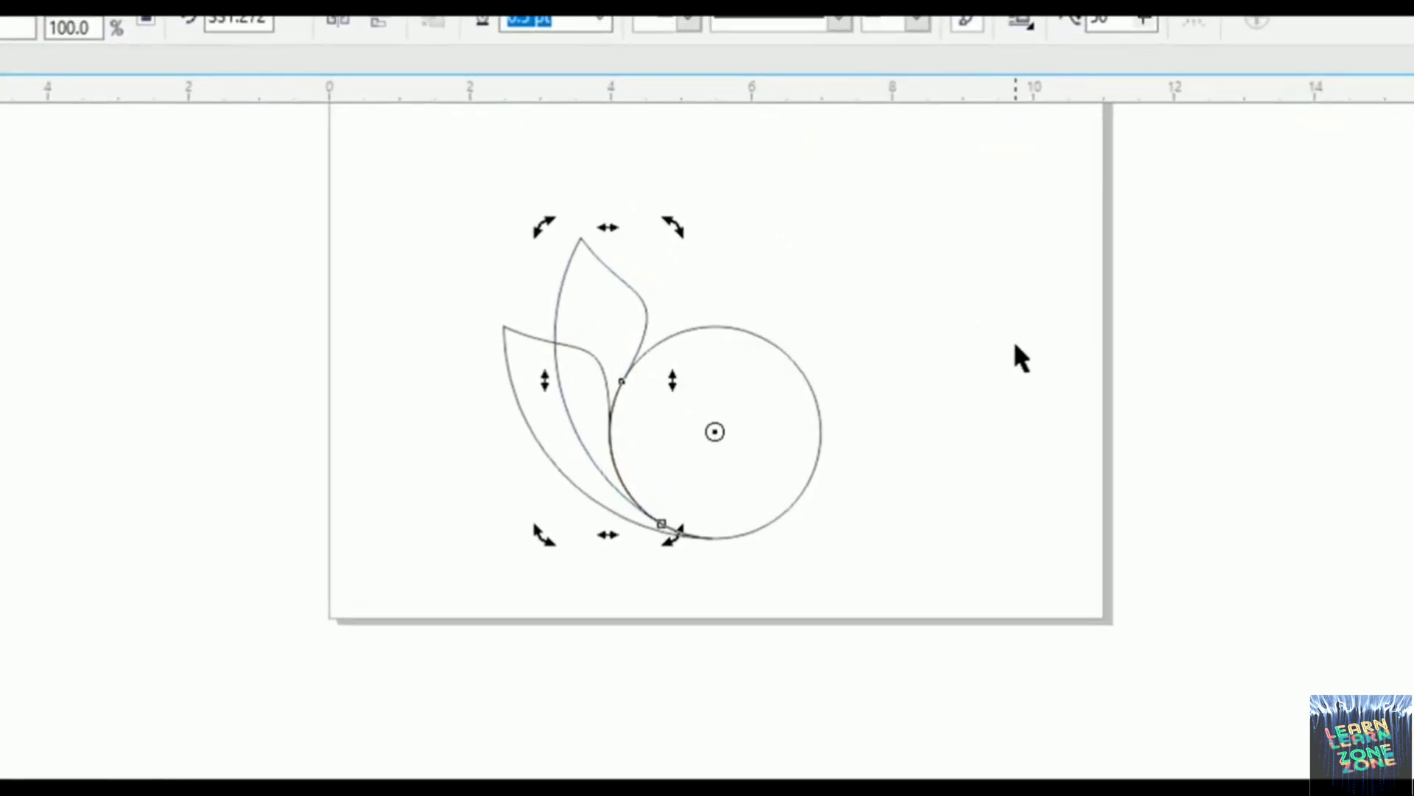
{"action": "key", "text": "ctrl+r"}
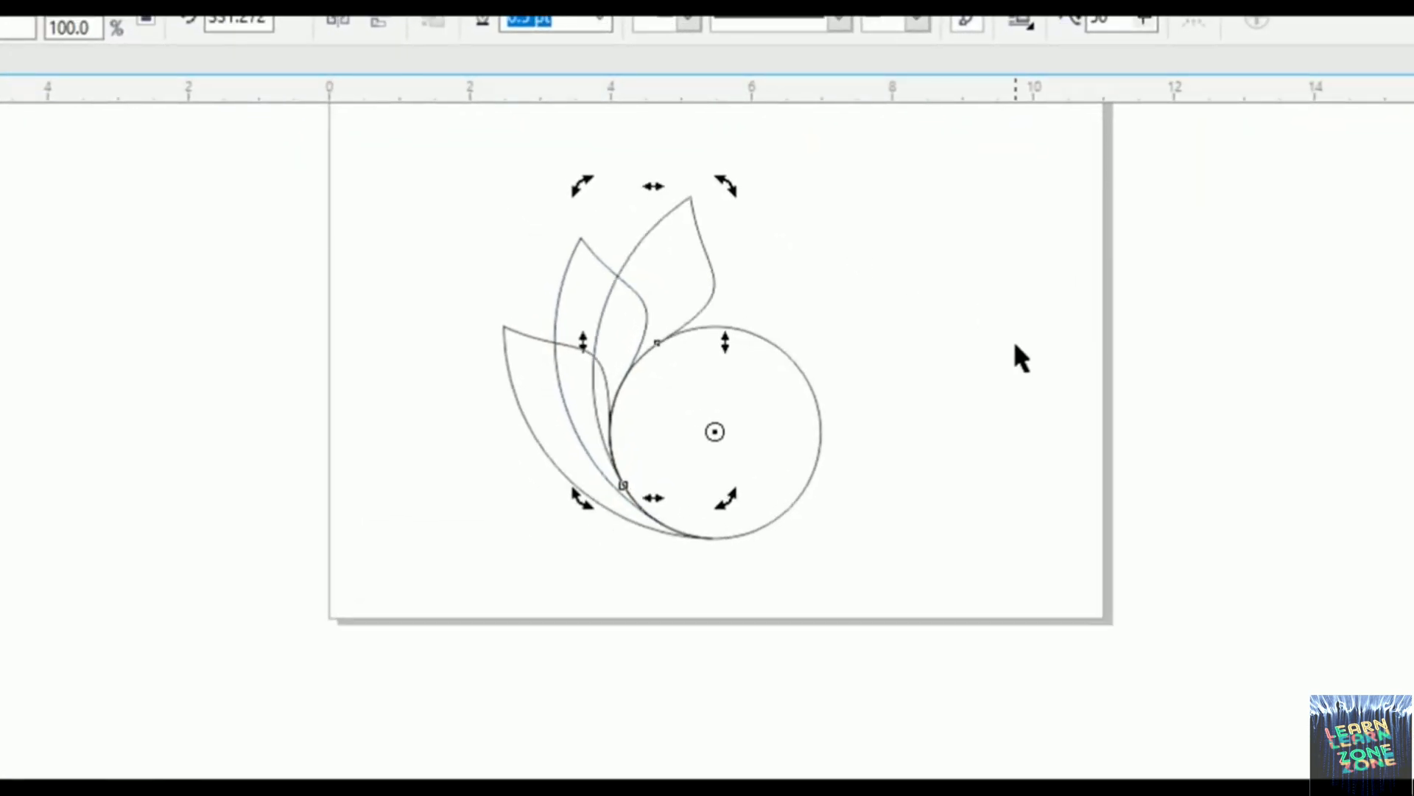
{"action": "key", "text": "ctrl+r"}
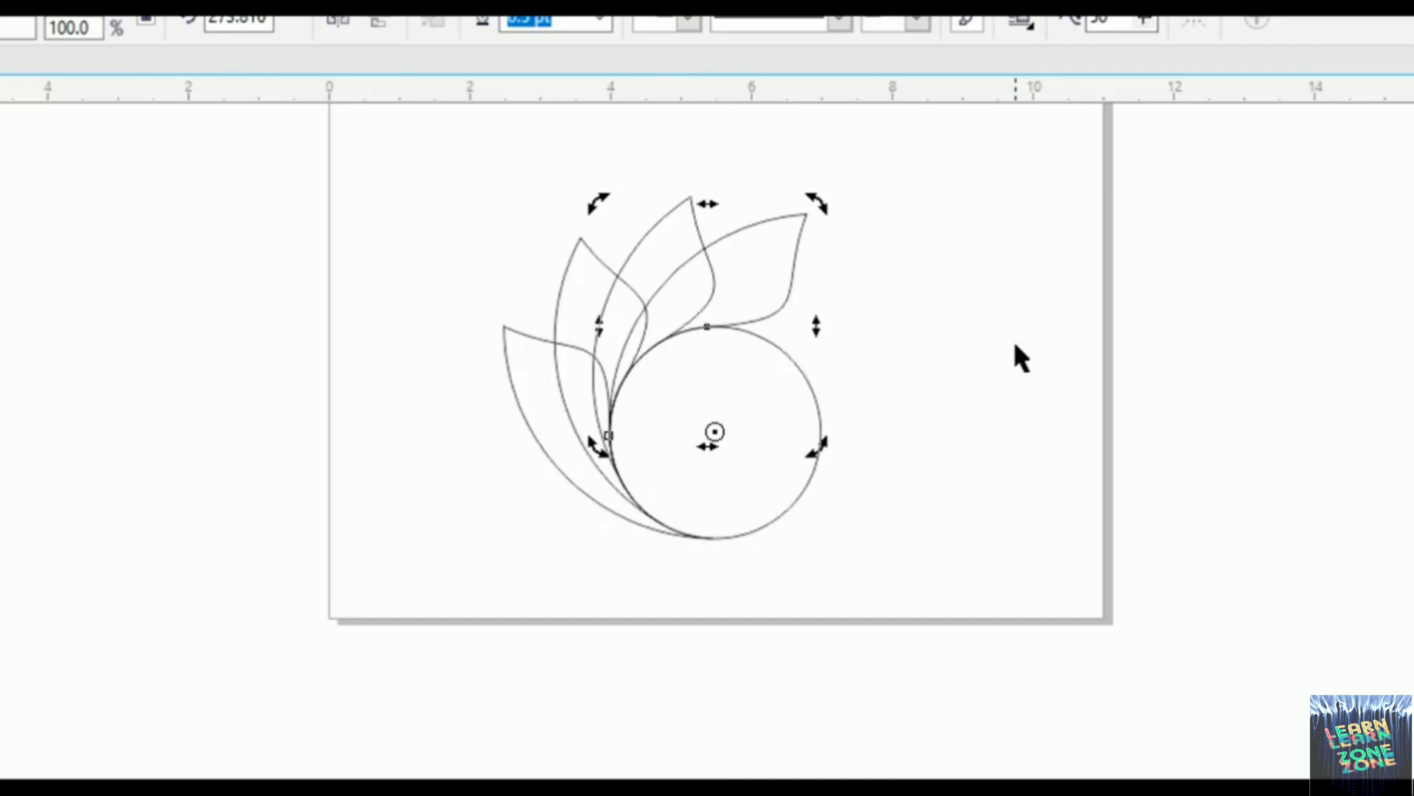
{"action": "key", "text": "ctrl+r"}
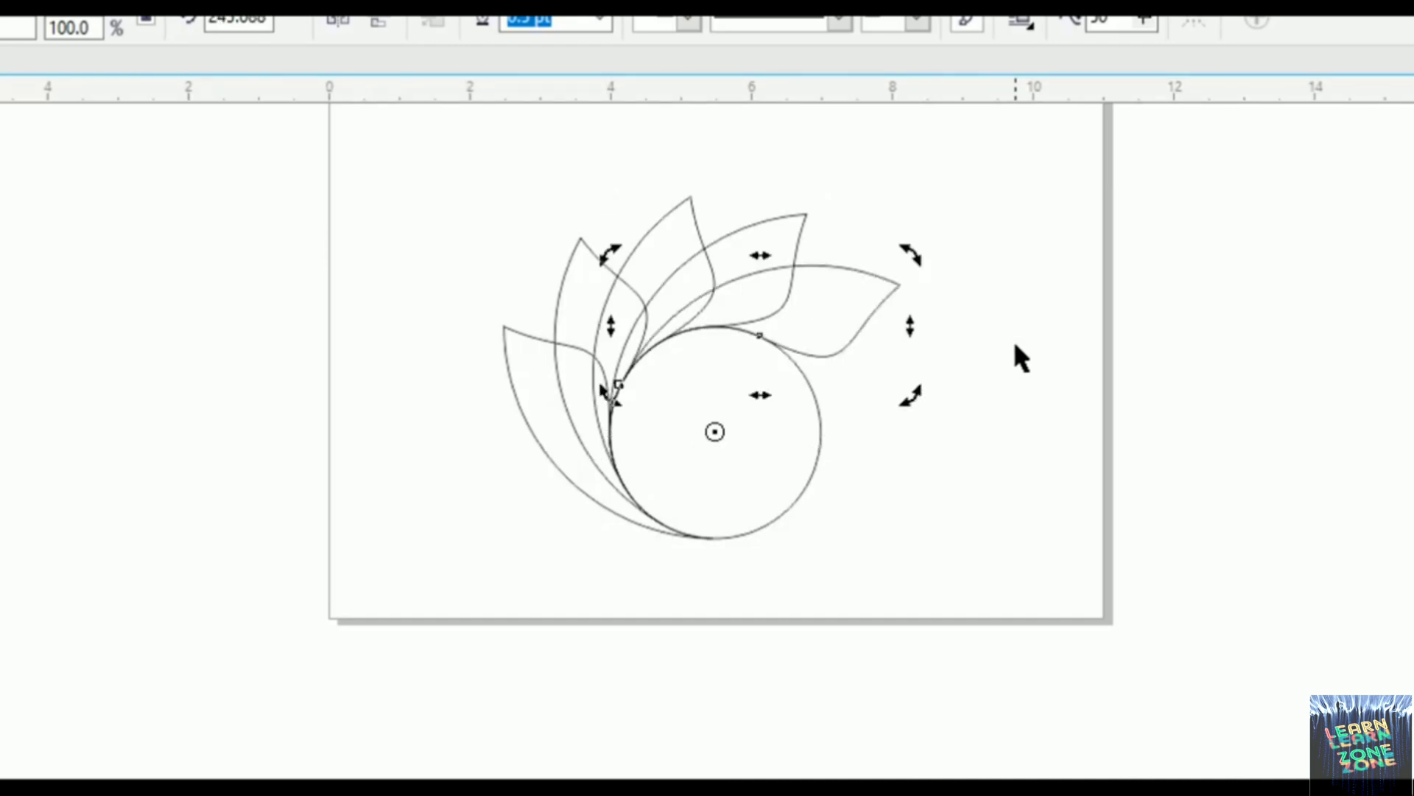
Step: Scale the small circle down slightly about its centre to leave a narrow gap between it and the leaves
{"action": "left_click", "coordinate": [1015, 426]}
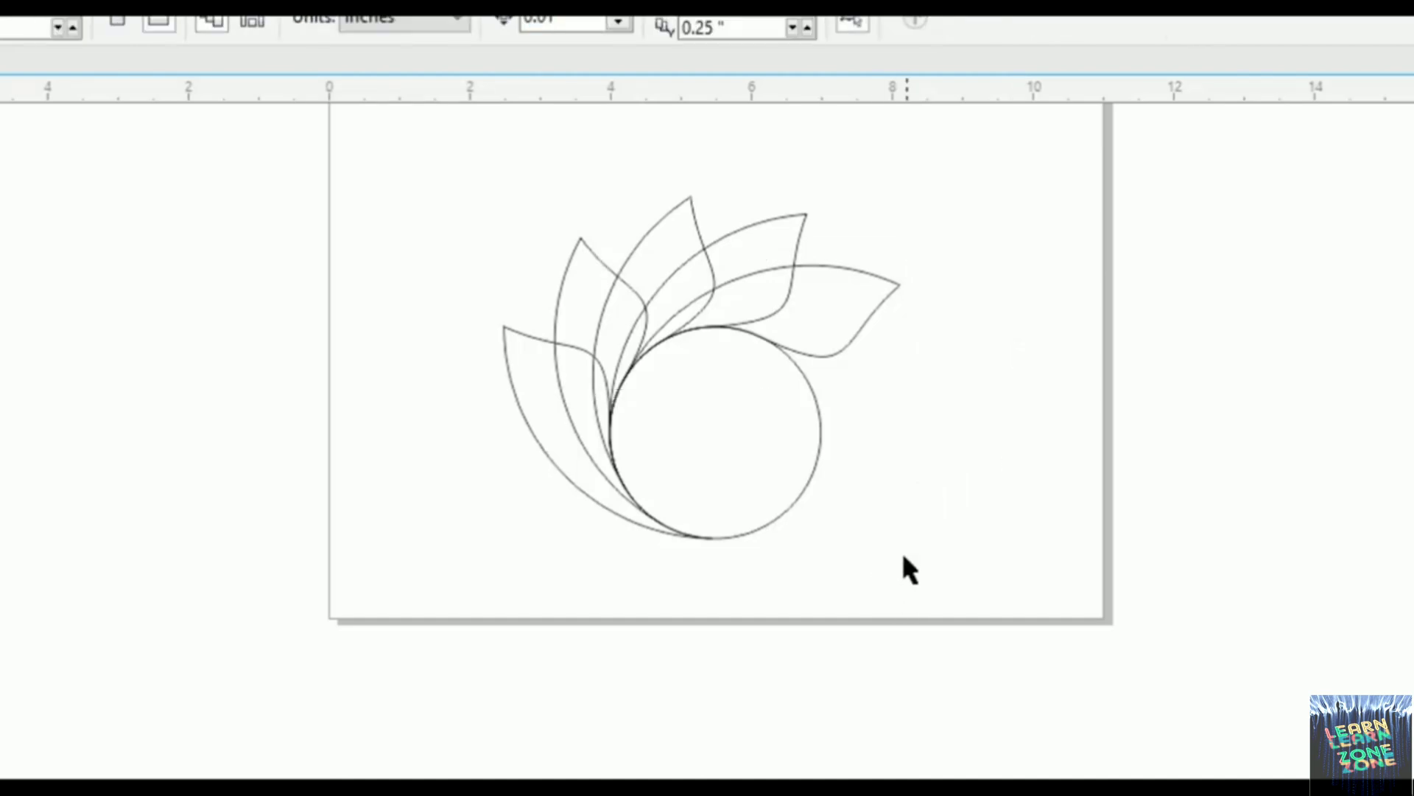
{"action": "left_click", "coordinate": [771, 427]}
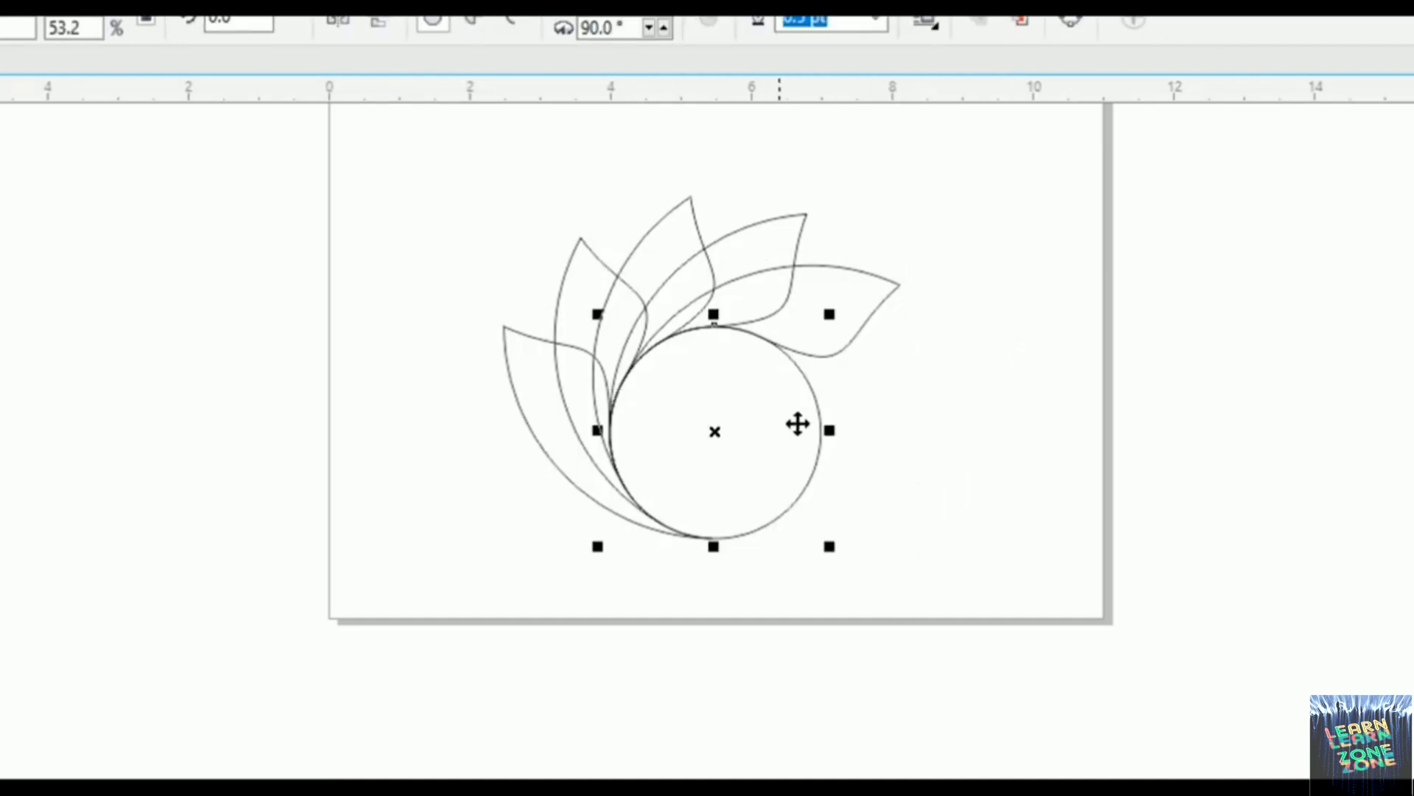
{"action": "left_click_drag", "start_coordinate": [834, 318], "coordinate": [817, 317]}
{"action": "left_click", "coordinate": [1010, 351]}
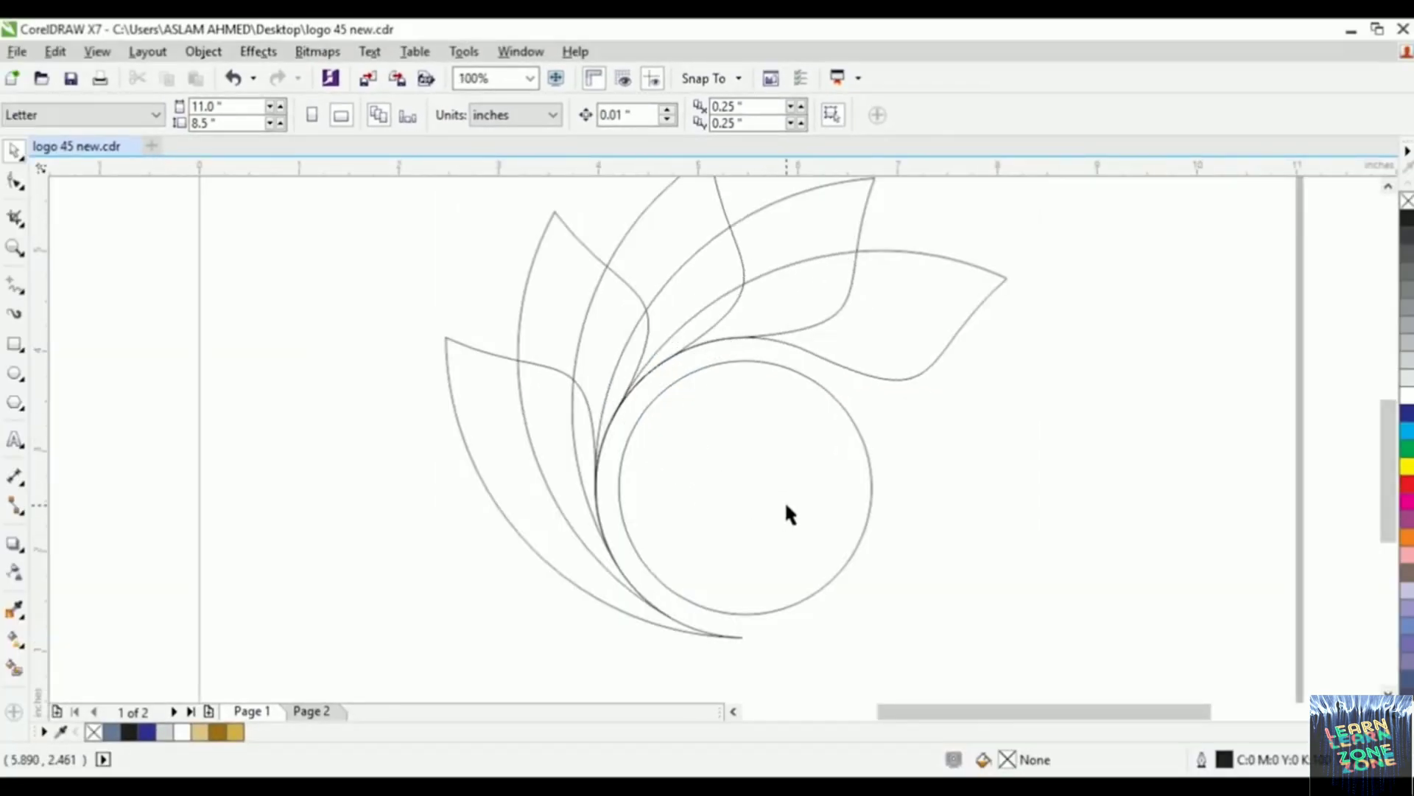
Step: Smart-fill the regions of the two leftmost leaves with blue-grey (C:40 M:20 Y:0 K:40) and a 0.5 pt outline
{"action": "left_click", "coordinate": [15, 668]}
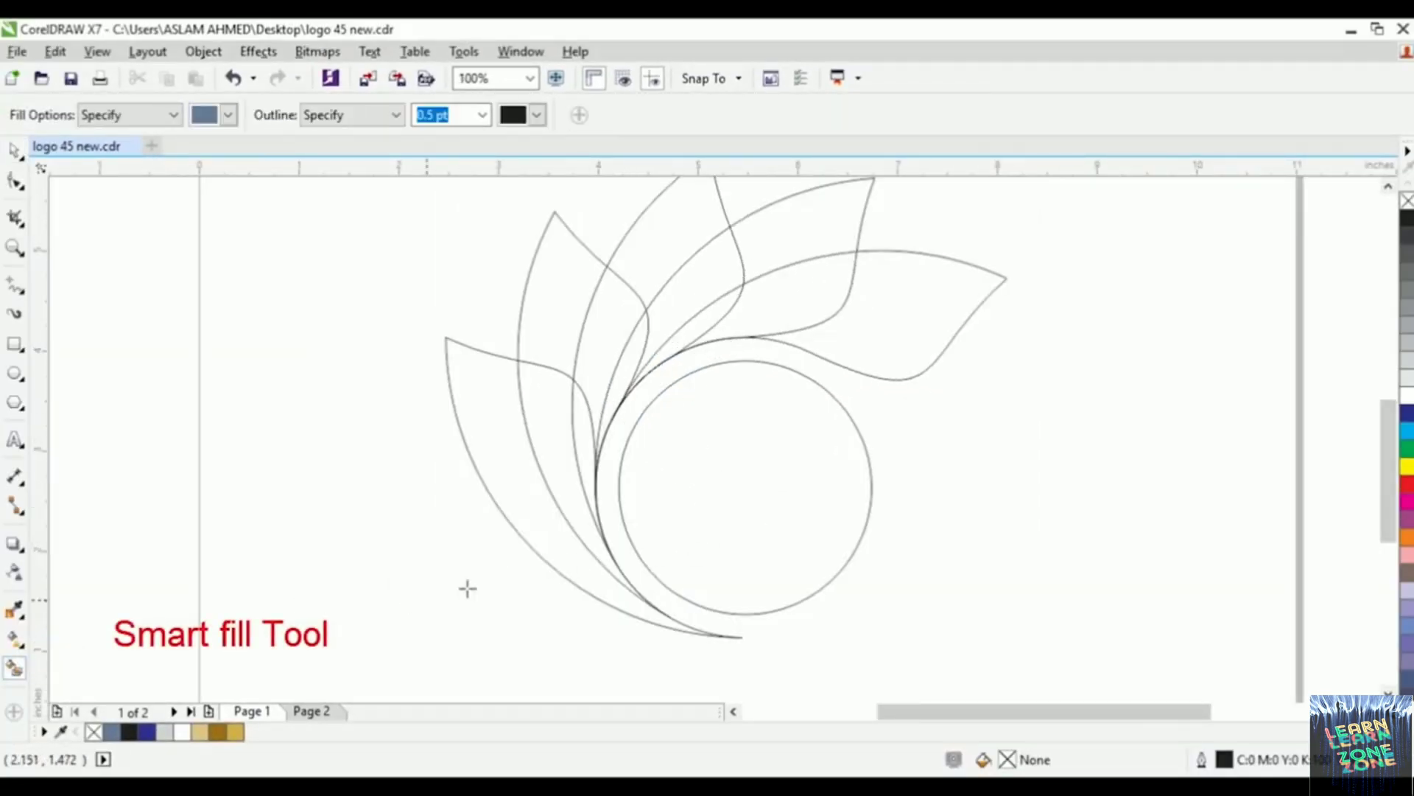
{"action": "left_click", "coordinate": [533, 524]}
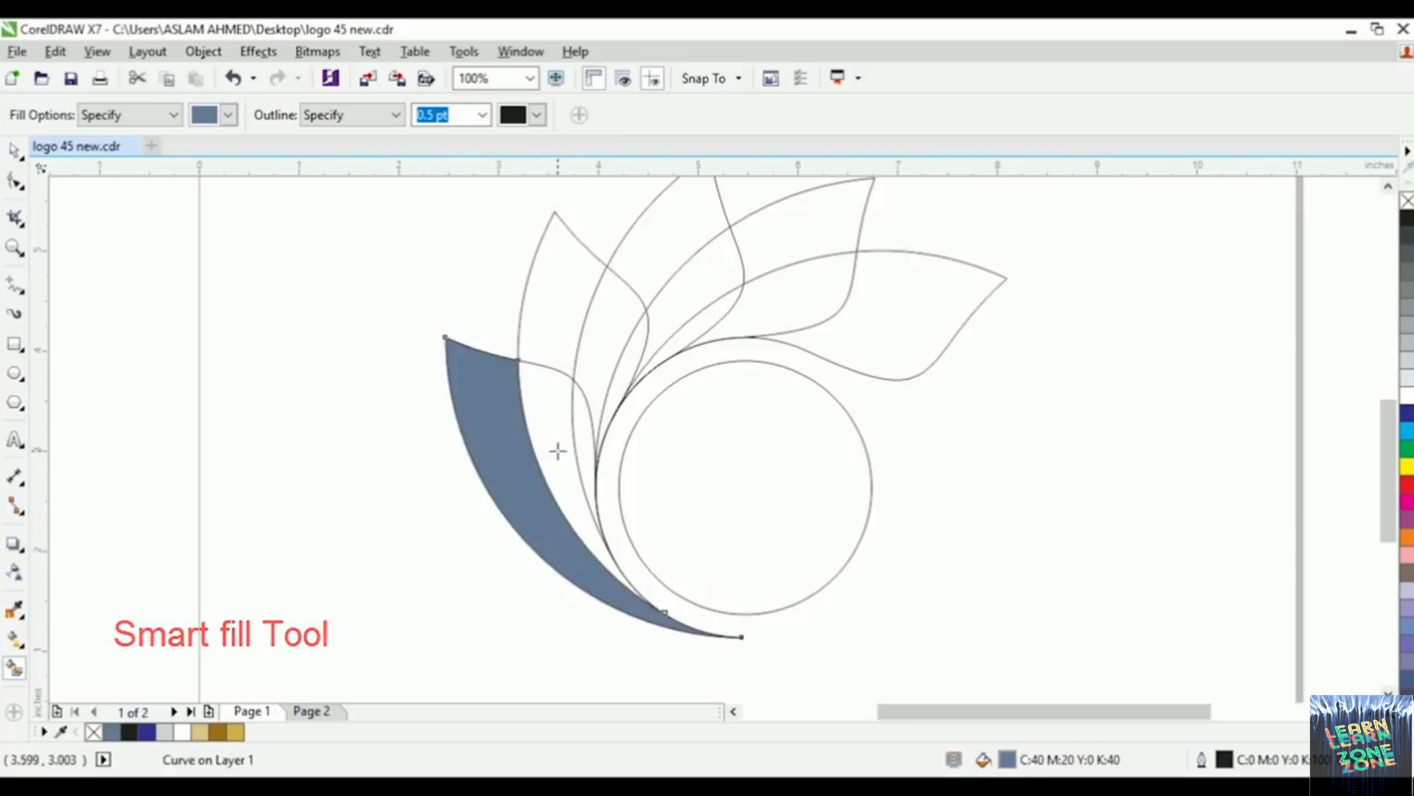
{"action": "left_click", "coordinate": [556, 451]}
{"action": "left_click", "coordinate": [586, 454]}
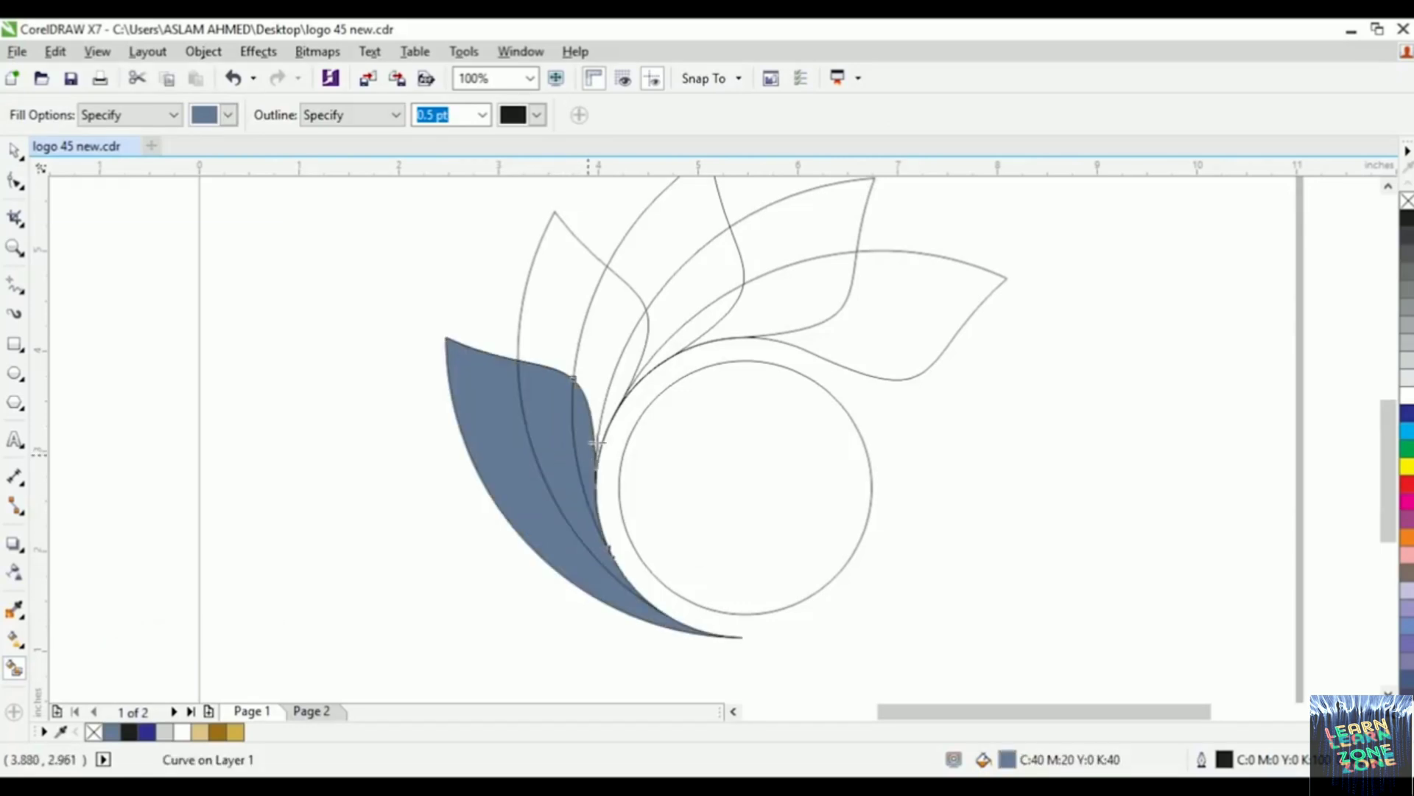
{"action": "left_click", "coordinate": [613, 406]}
{"action": "left_click", "coordinate": [599, 345]}
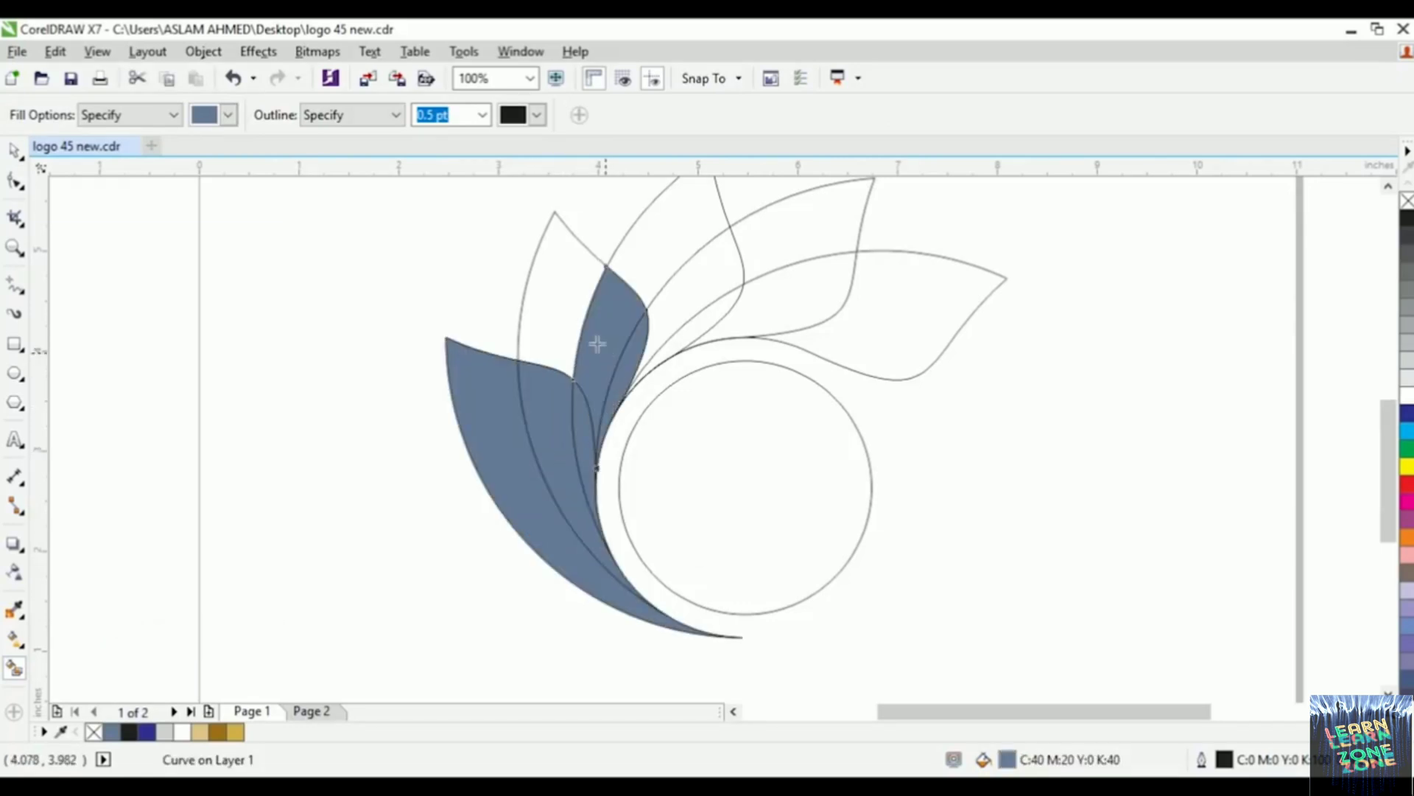
{"action": "left_click", "coordinate": [572, 309]}
Step: Smart-fill the regions of the remaining three leaves with the same blue-grey, and leave nothing selected
{"action": "left_click", "coordinate": [658, 257]}
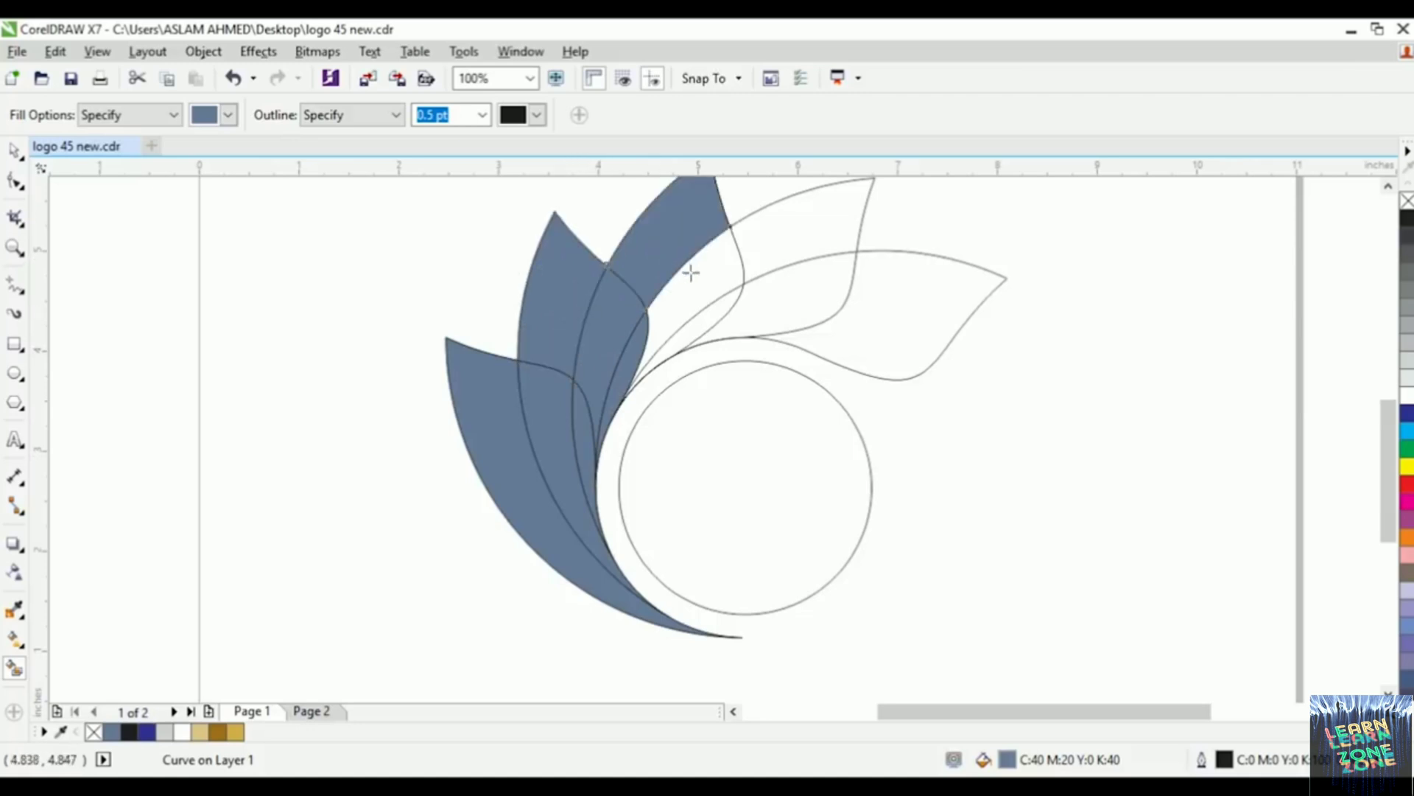
{"action": "left_click", "coordinate": [707, 287]}
{"action": "left_click", "coordinate": [702, 324]}
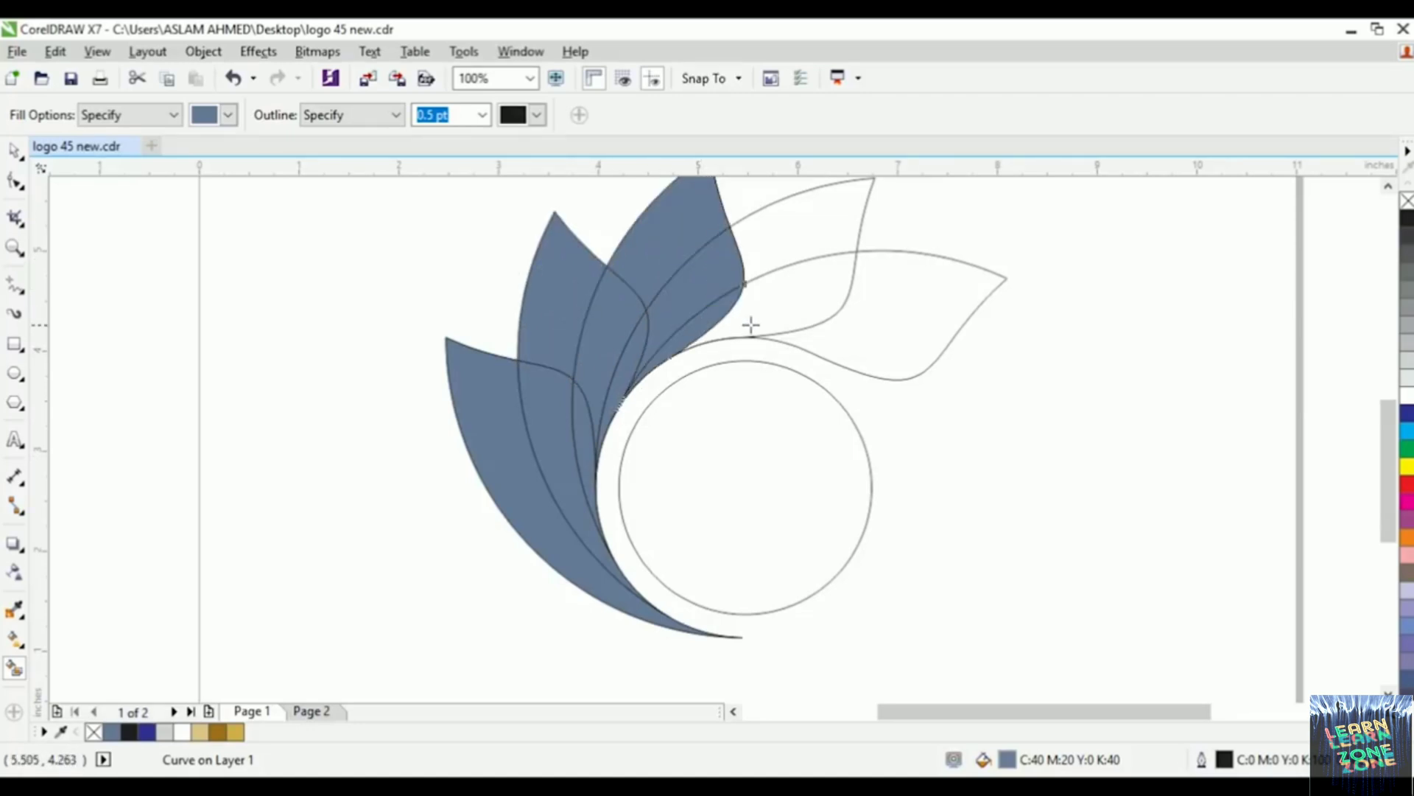
{"action": "left_click", "coordinate": [772, 317]}
{"action": "left_click", "coordinate": [888, 313]}
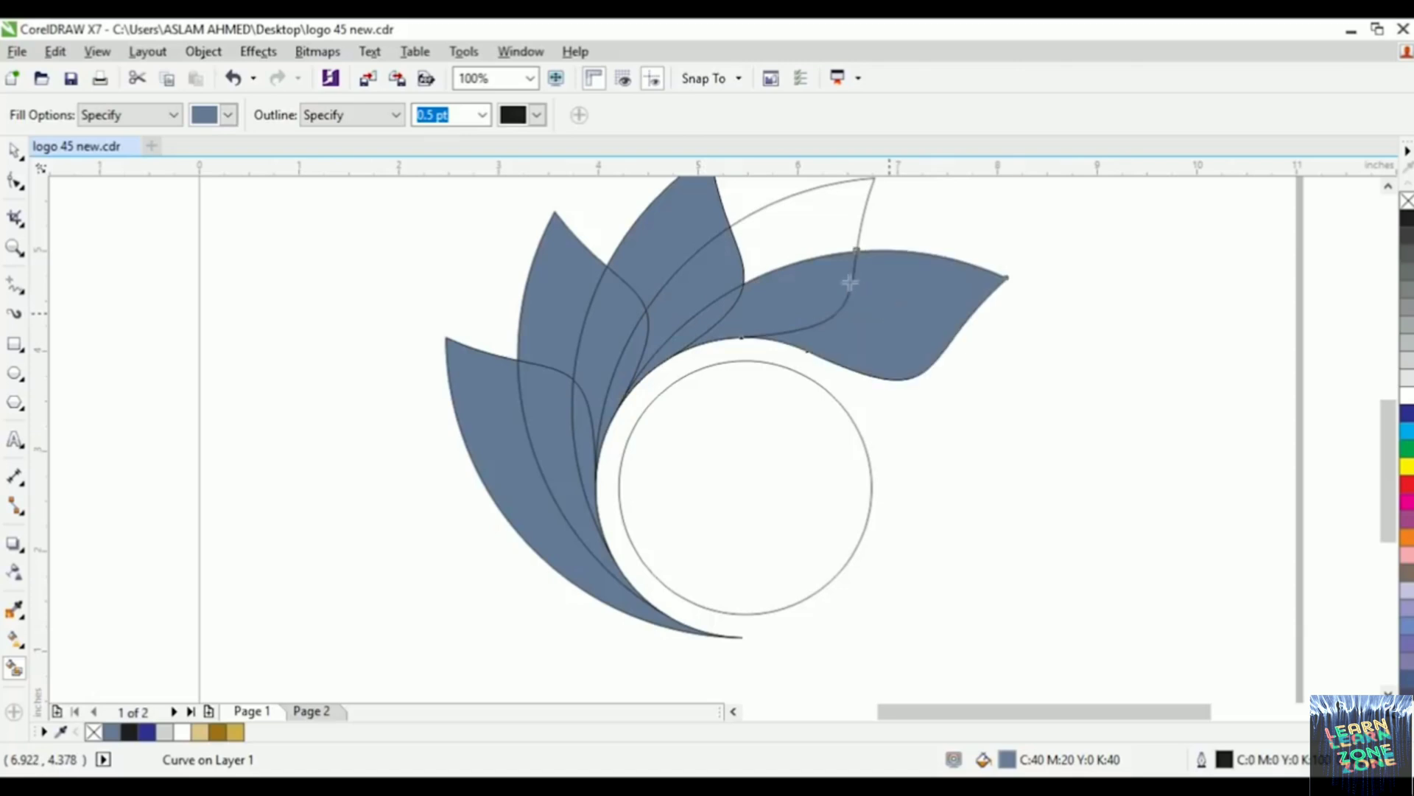
{"action": "left_click", "coordinate": [810, 239]}
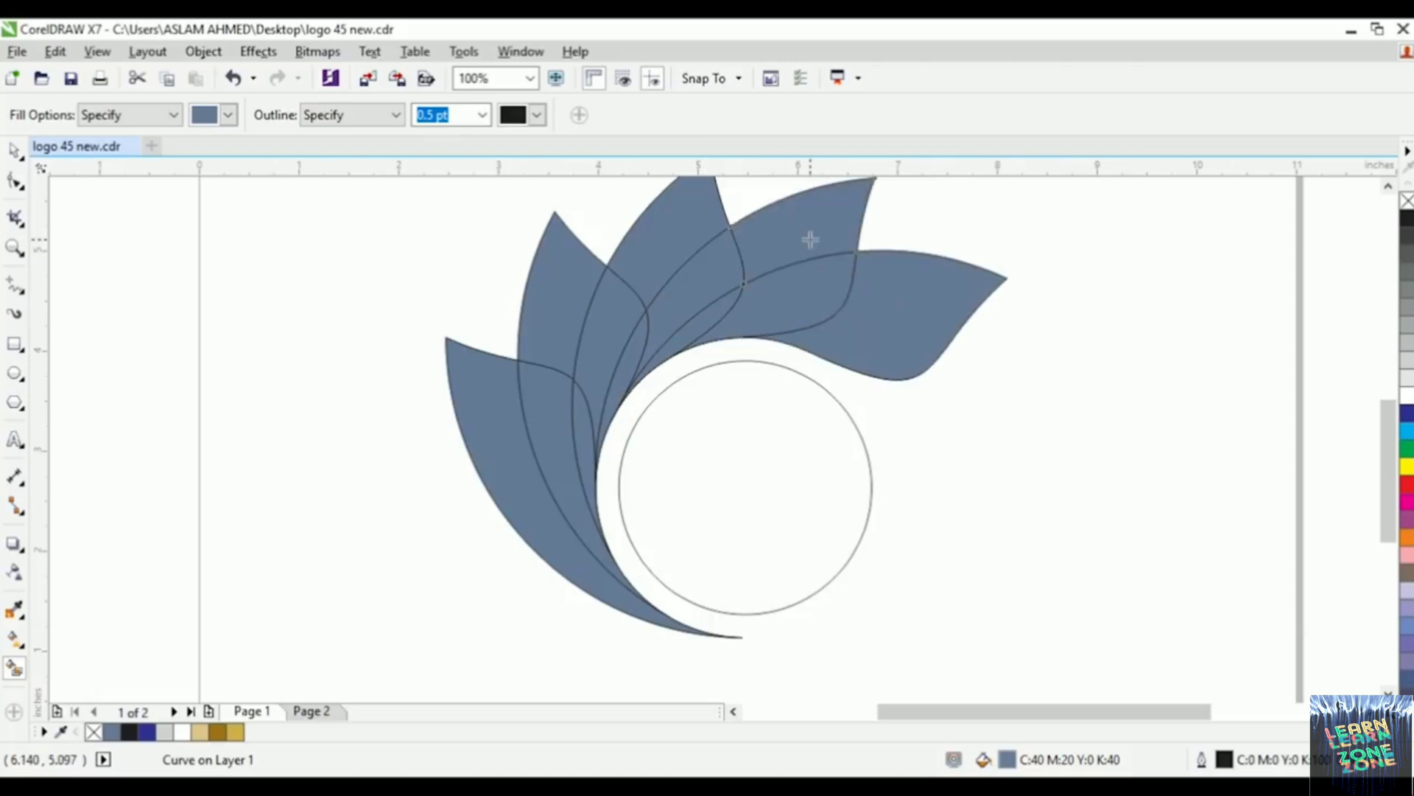
{"action": "left_click", "coordinate": [16, 153]}
{"action": "scroll", "coordinate": [601, 410], "scroll_direction": "down", "scroll_amount": 2}
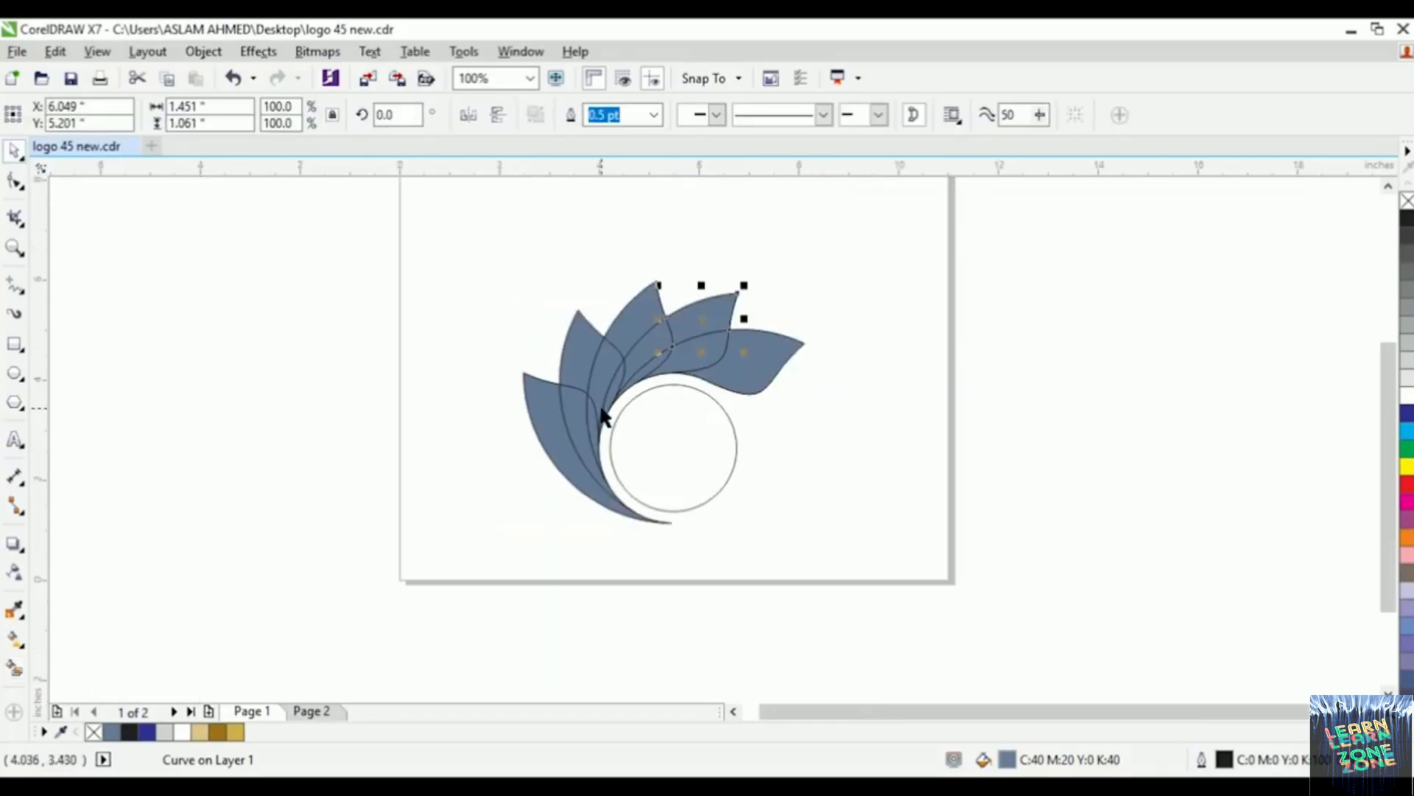
{"action": "left_click", "coordinate": [884, 368]}
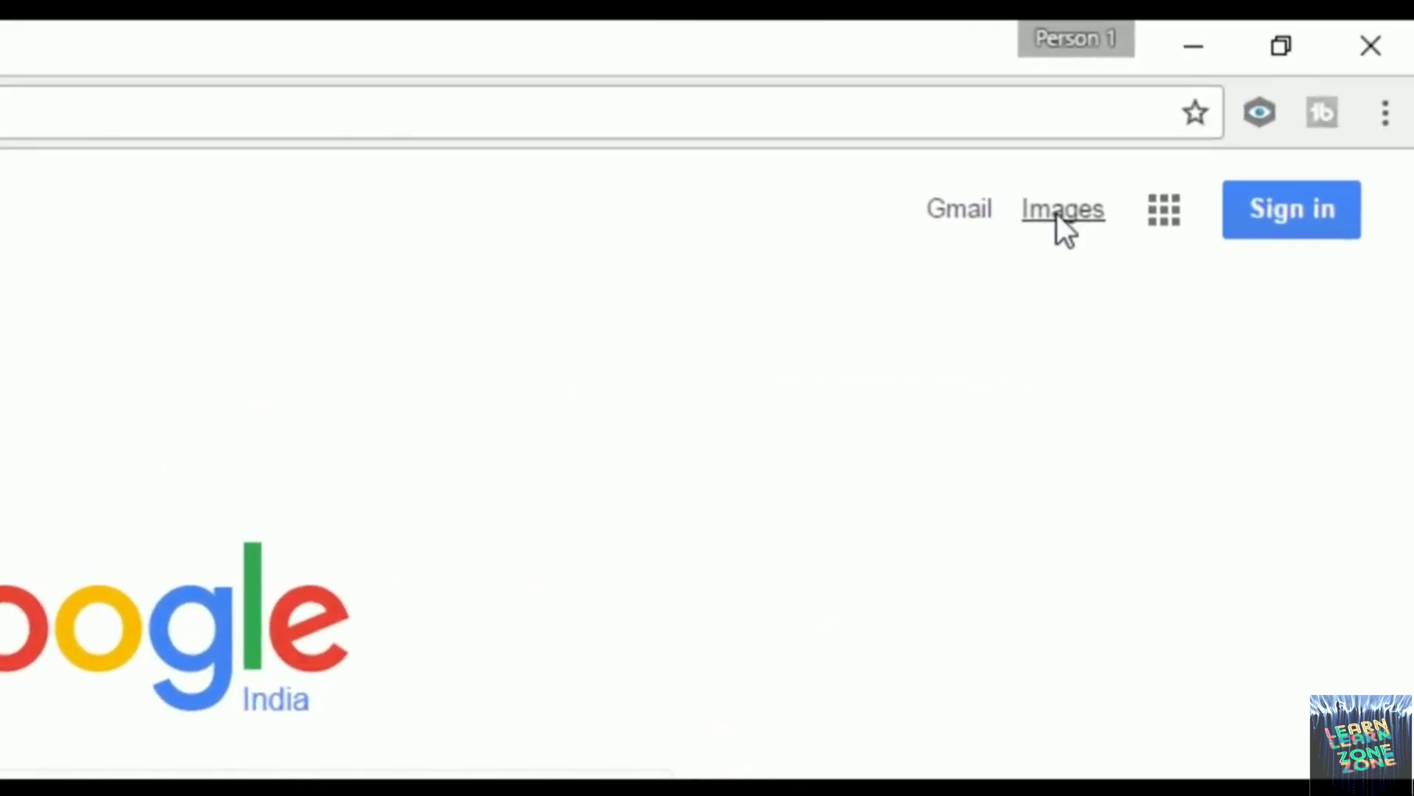
Step: In the web browser, search Google Images for "gold colour shades"
{"action": "left_click", "coordinate": [1056, 214]}
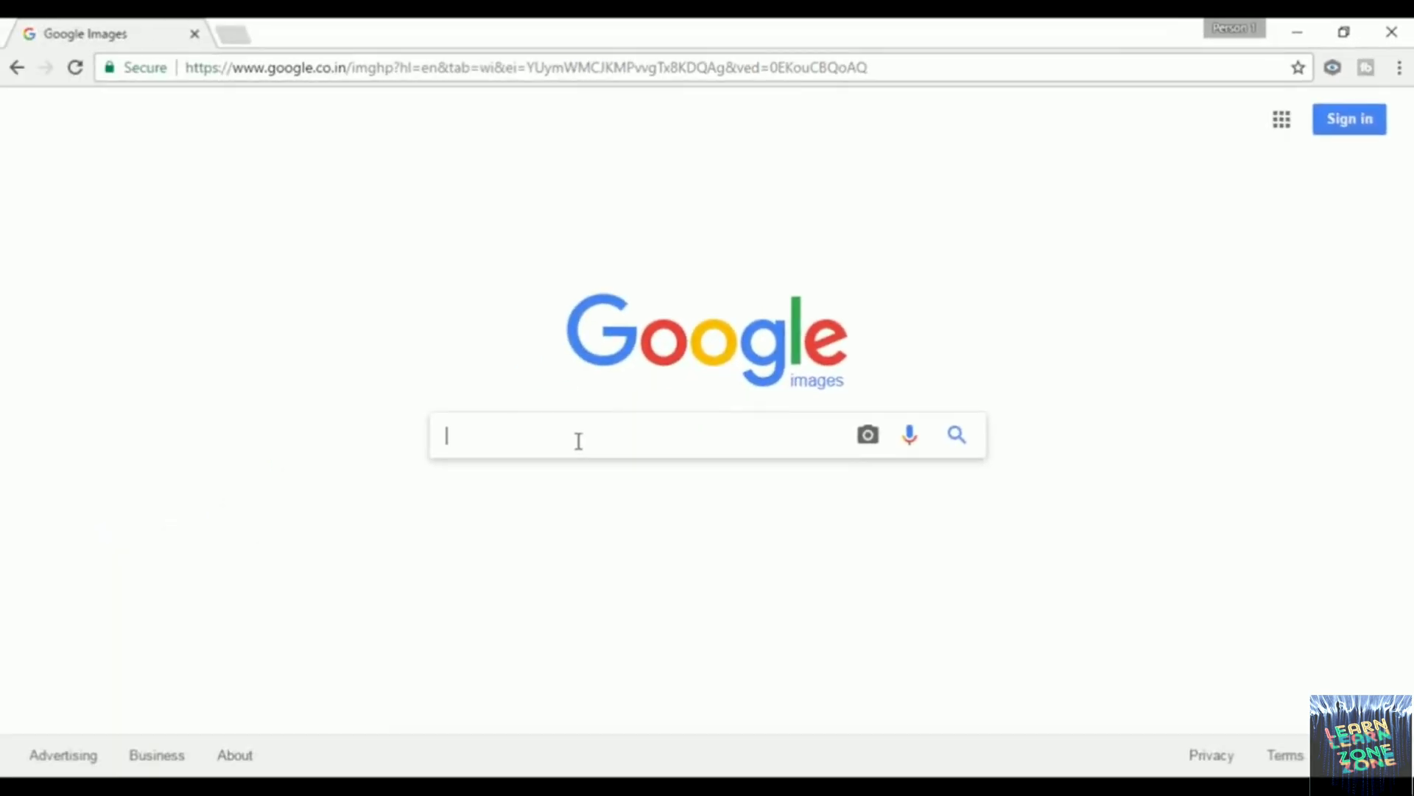
{"action": "type", "text": "gold c"}
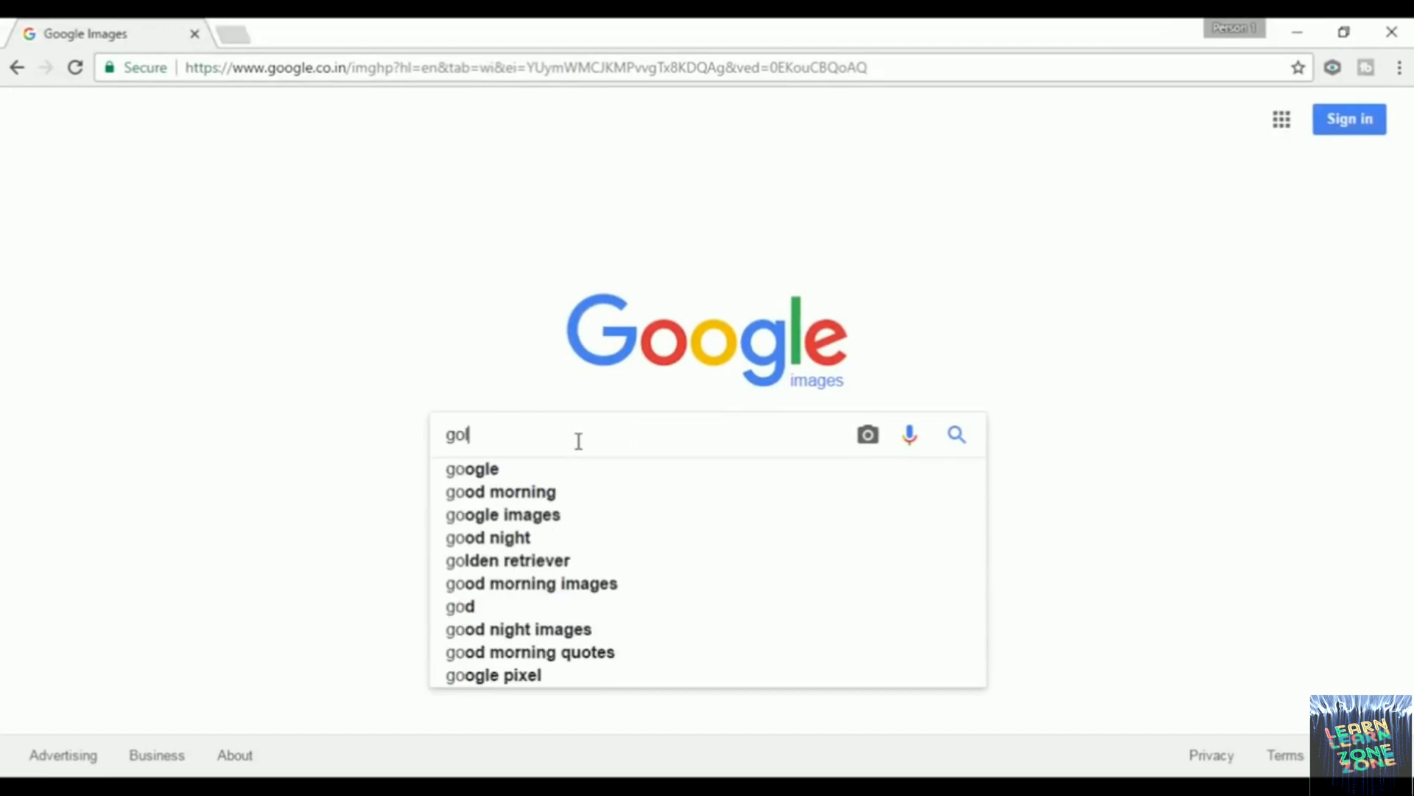
{"action": "type", "text": "olour "}
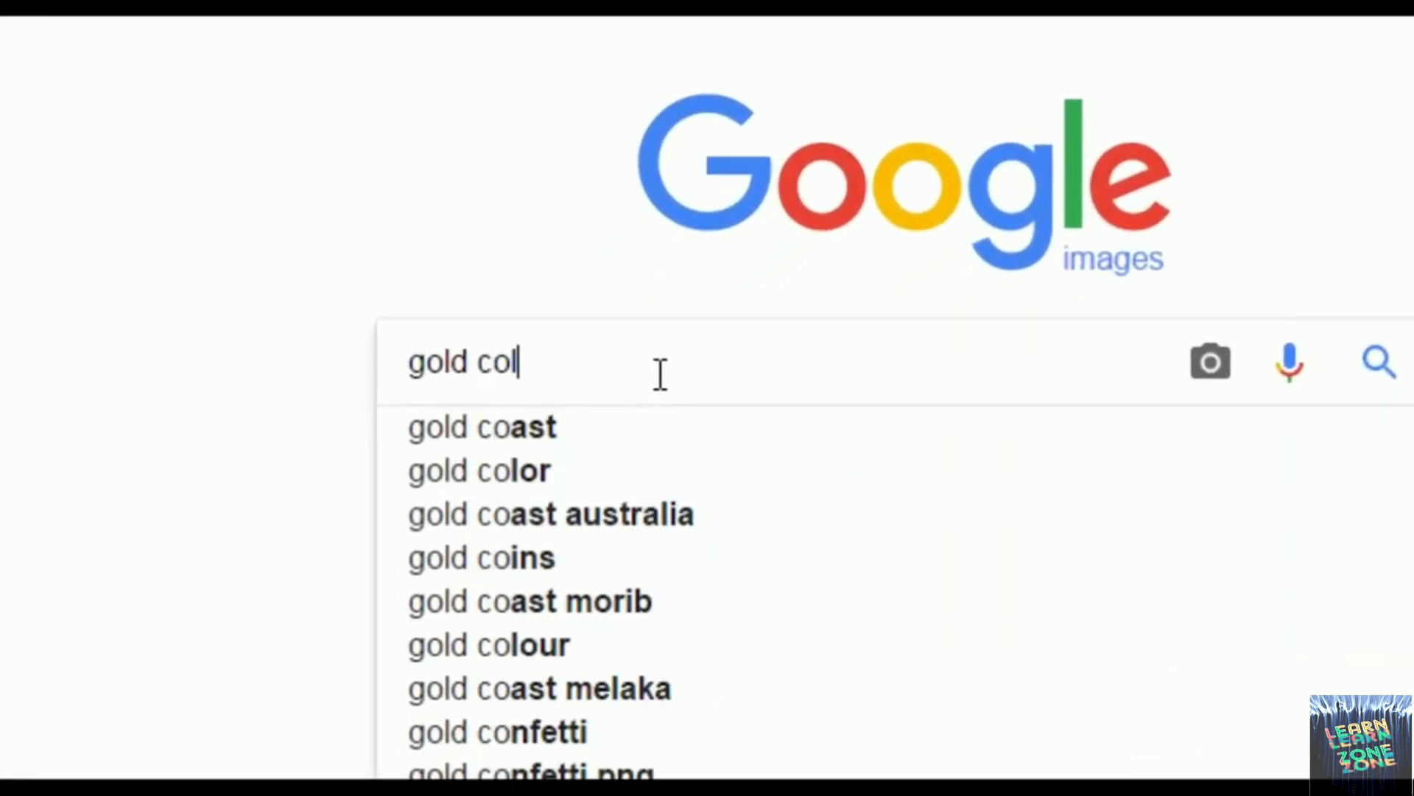
{"action": "type", "text": "shades"}
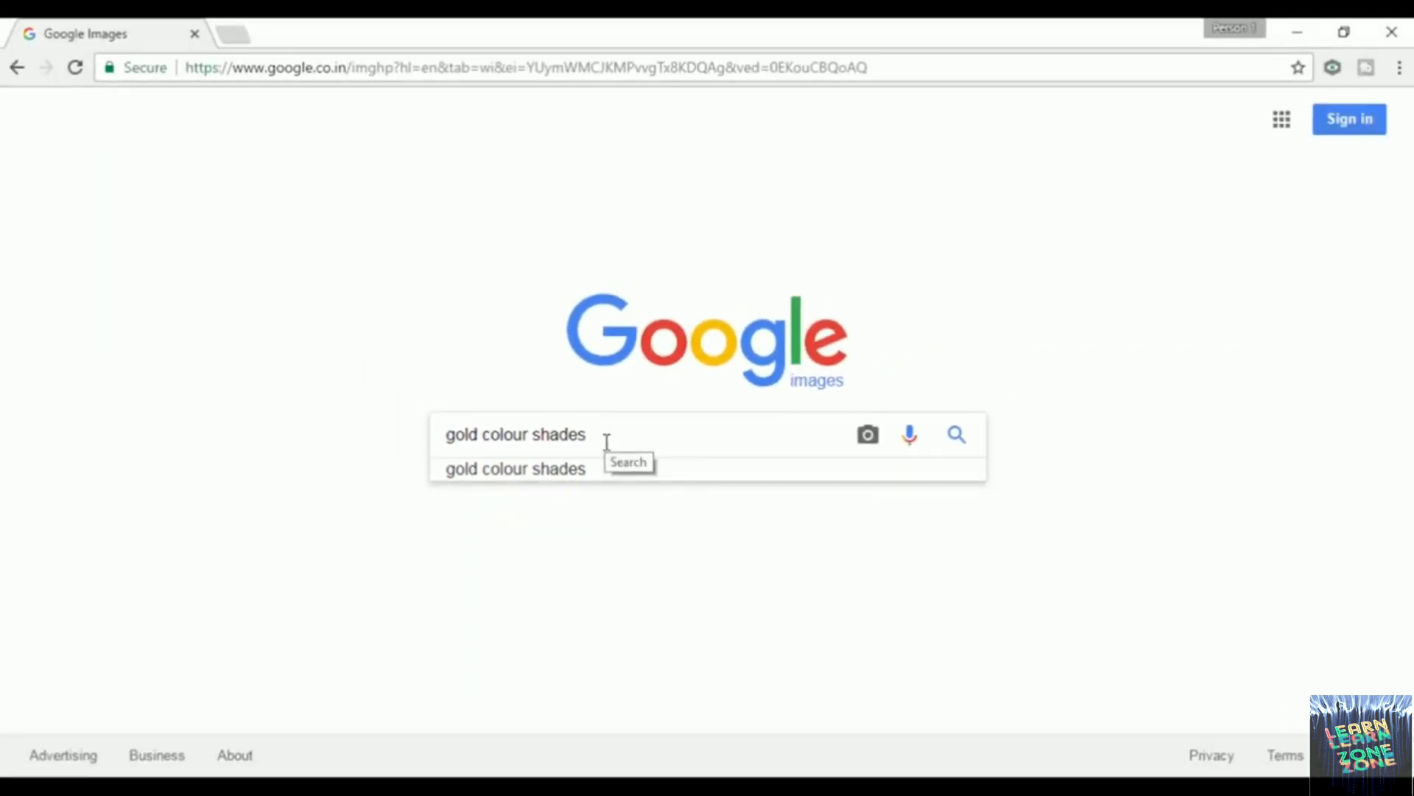
{"action": "key", "text": "Return"}
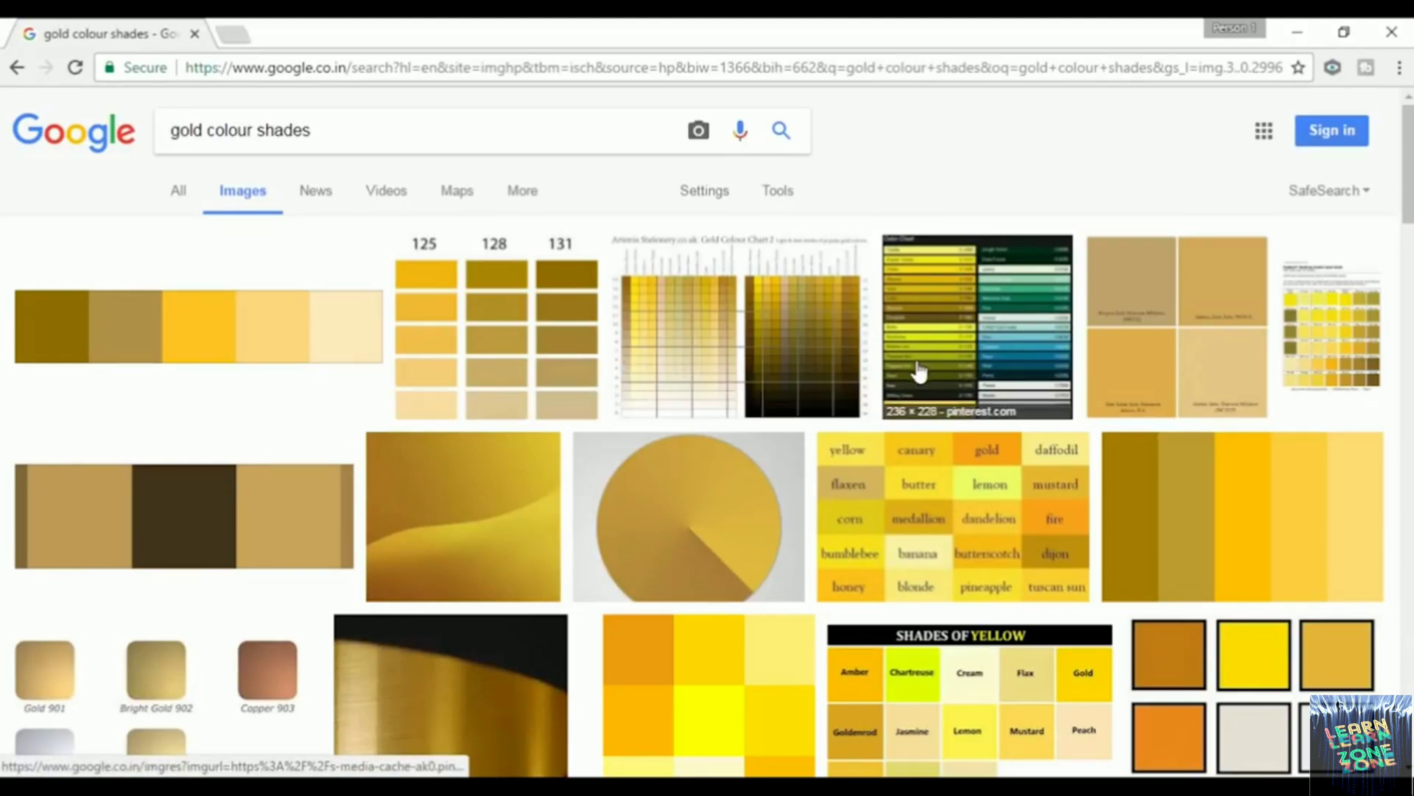
Step: Open the brushed gold lamp shade image in a new tab, save it to the Desktop as a JPEG, and close the browser
{"action": "scroll", "coordinate": [919, 372], "scroll_direction": "down", "scroll_amount": 2}
{"action": "scroll", "coordinate": [919, 372], "scroll_direction": "down", "scroll_amount": 1}
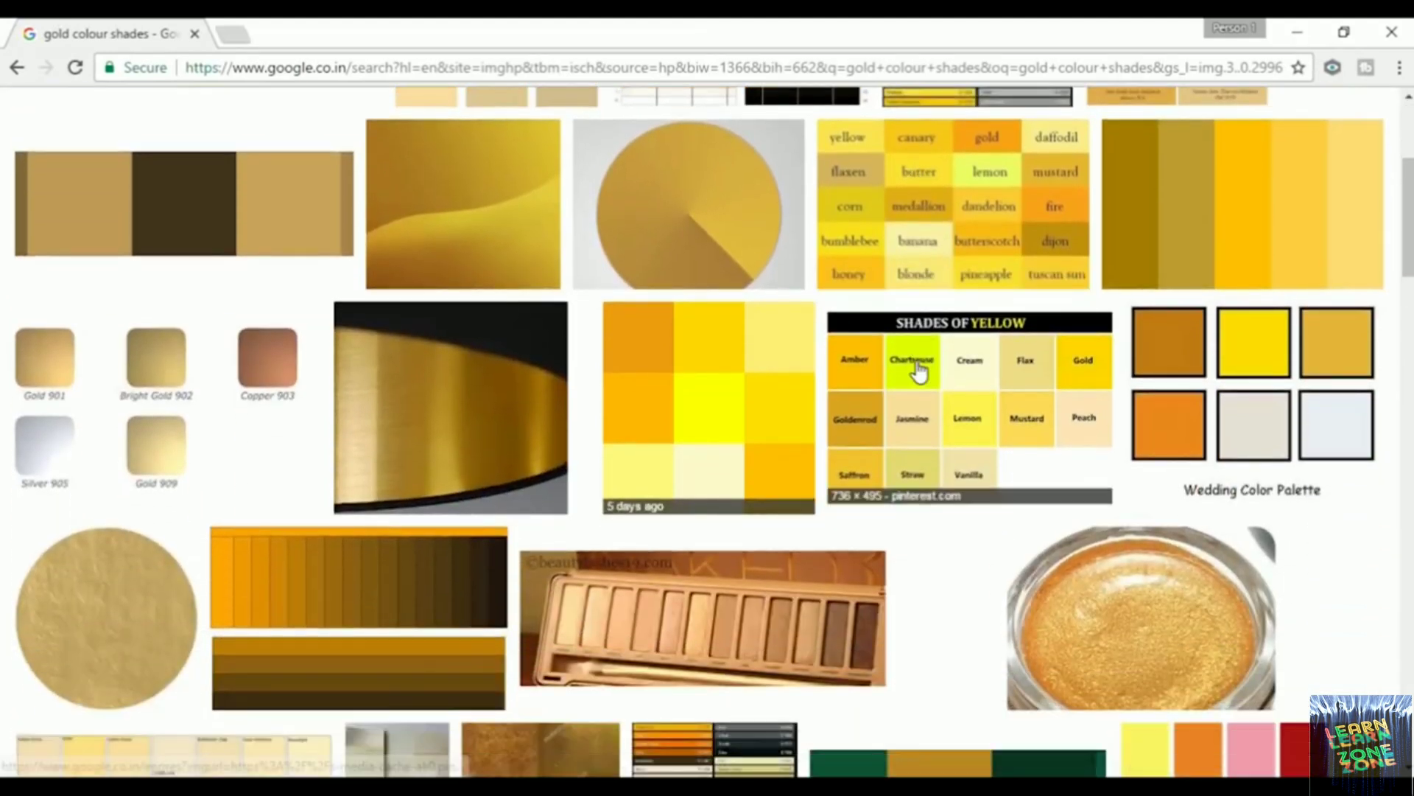
{"action": "right_click", "coordinate": [462, 397]}
{"action": "left_click", "coordinate": [495, 404]}
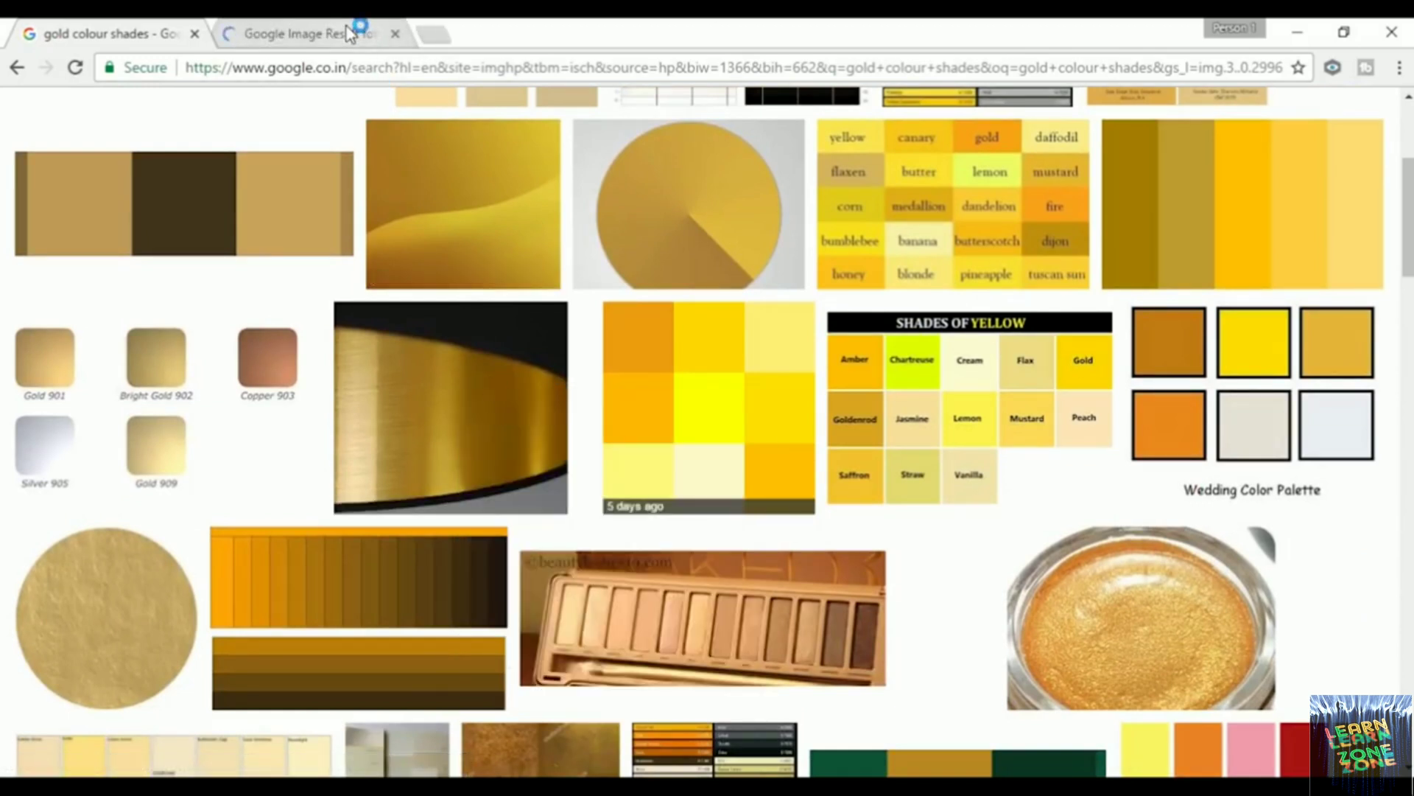
{"action": "left_click", "coordinate": [350, 31]}
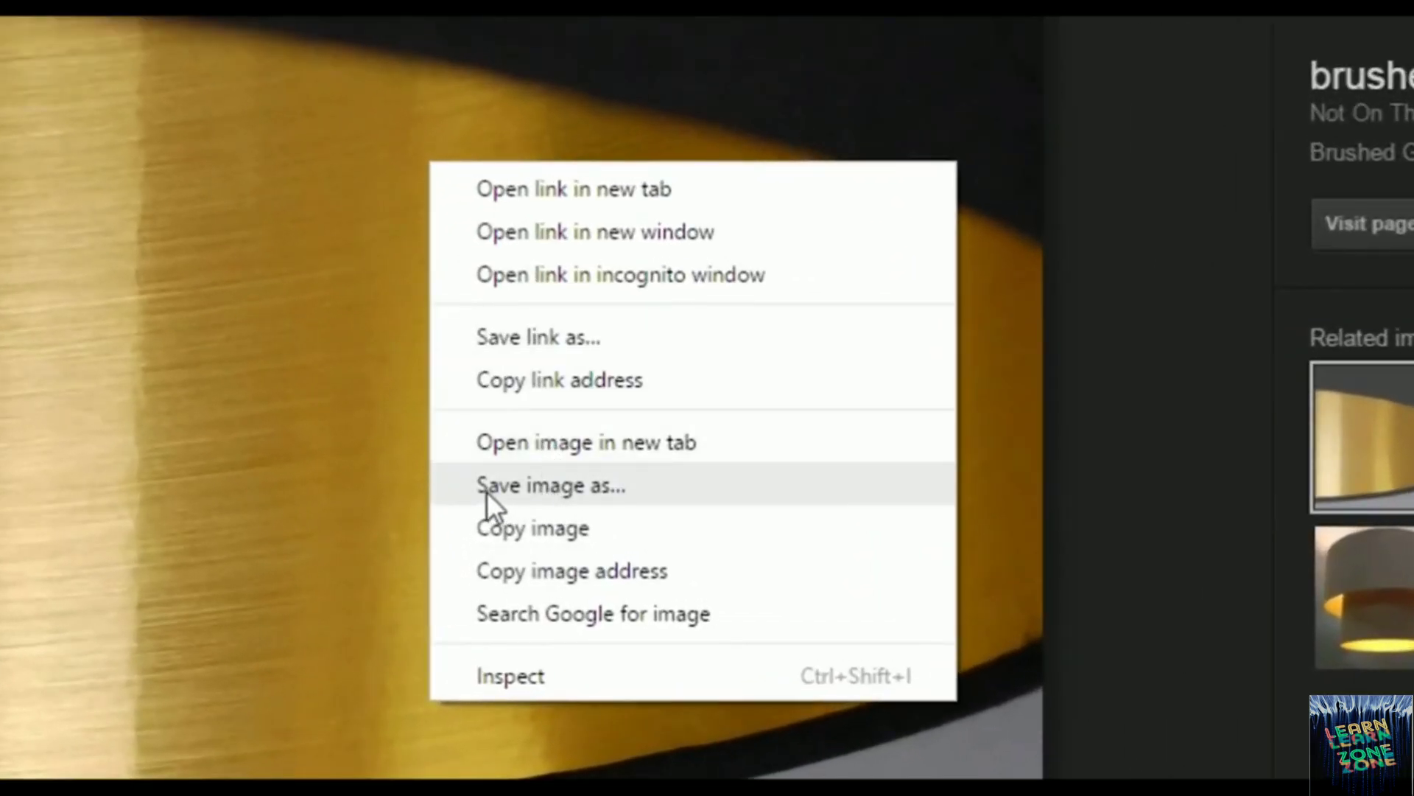
{"action": "left_click", "coordinate": [551, 487]}
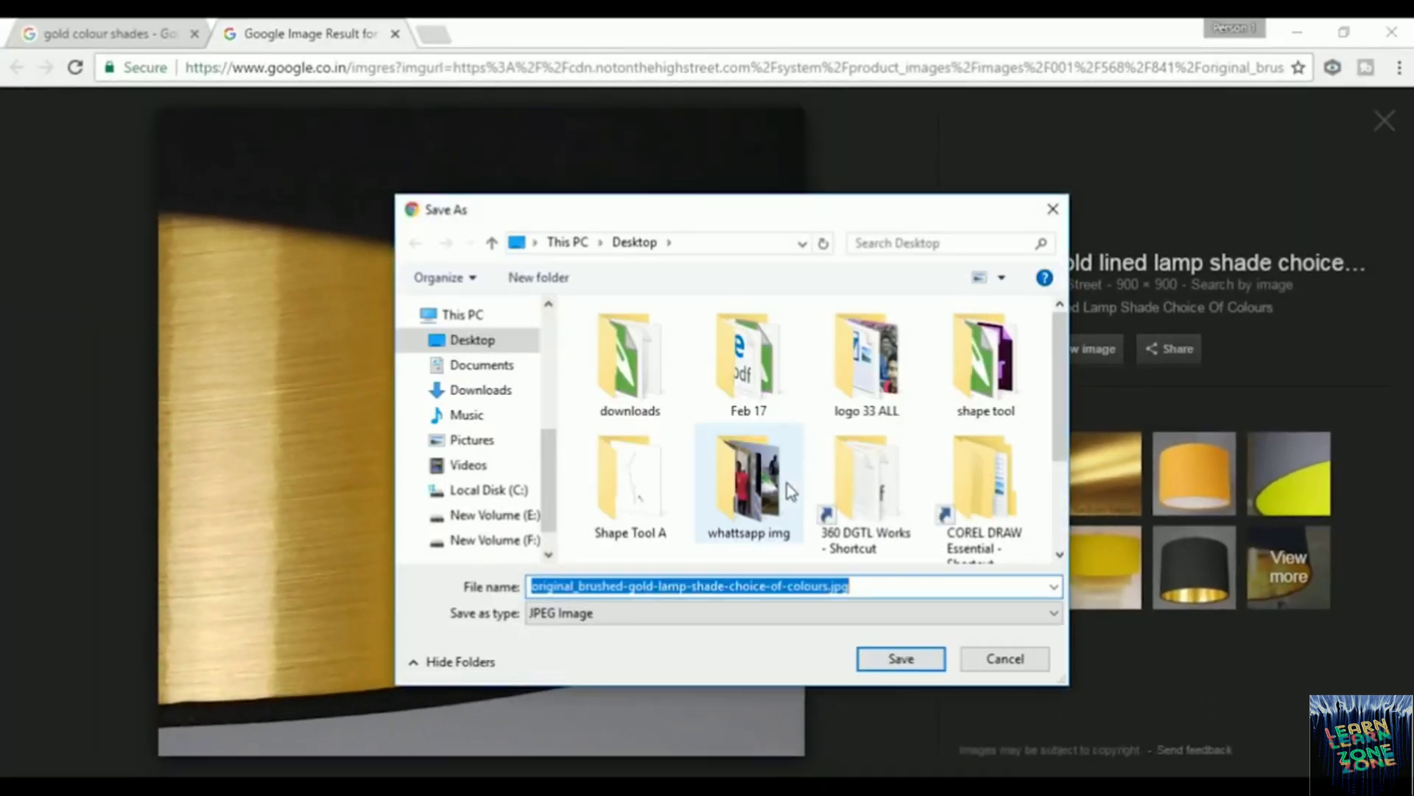
{"action": "left_click", "coordinate": [894, 660]}
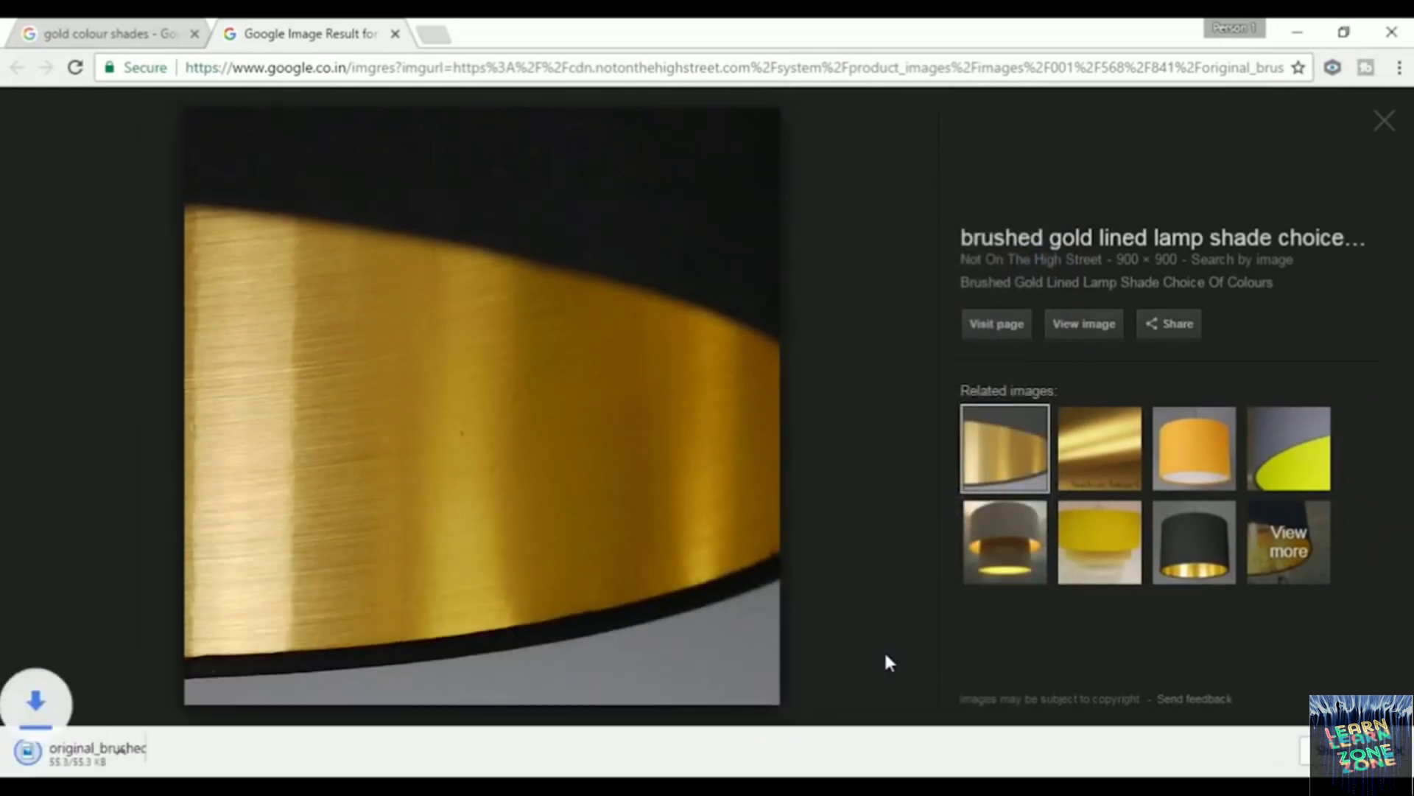
{"action": "left_click", "coordinate": [396, 35]}
{"action": "left_click", "coordinate": [1391, 31]}
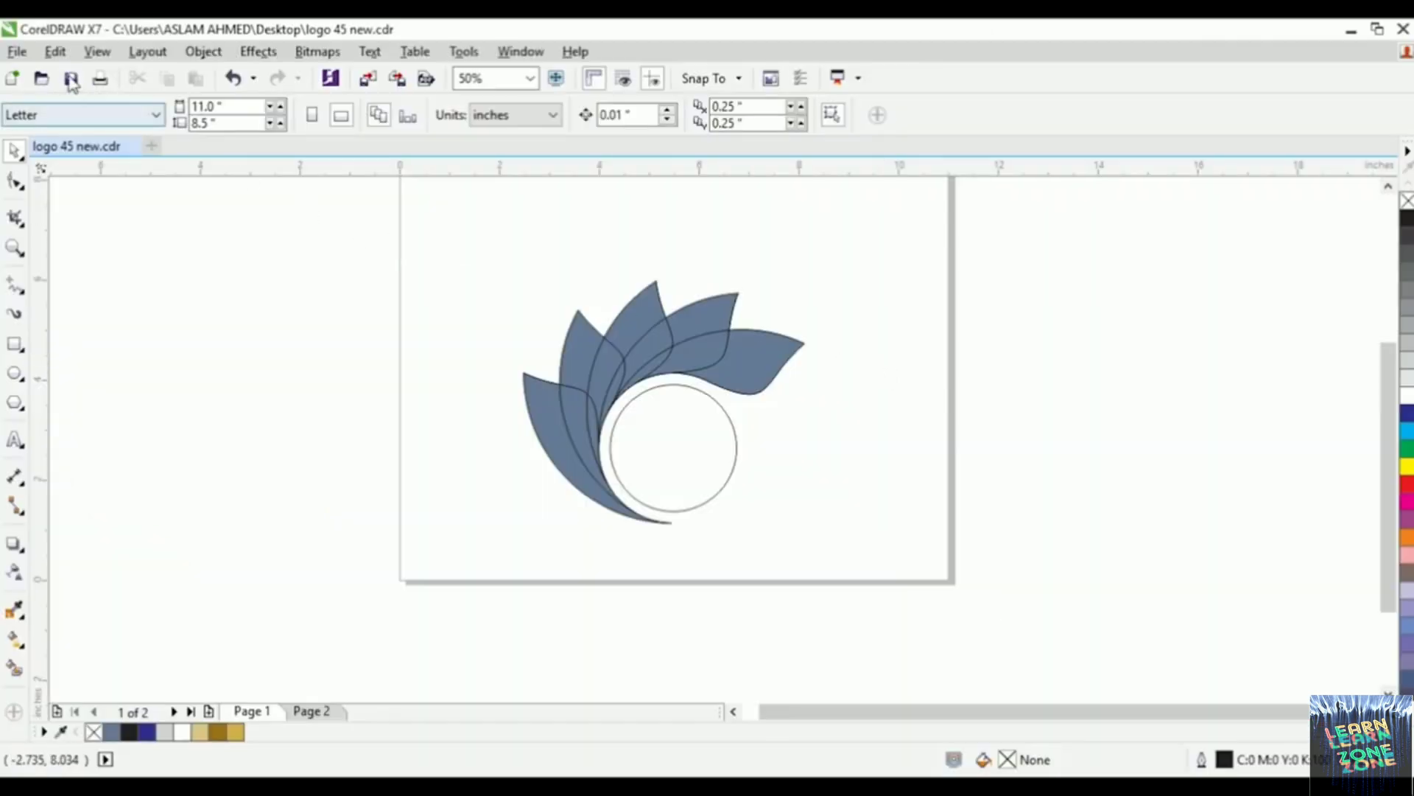
Step: Import original_brushed-gold-lamp-shade-choice-of-colours.jpg from the Desktop into the CorelDRAW document and place it beside the page's right edge
{"action": "left_click", "coordinate": [16, 50]}
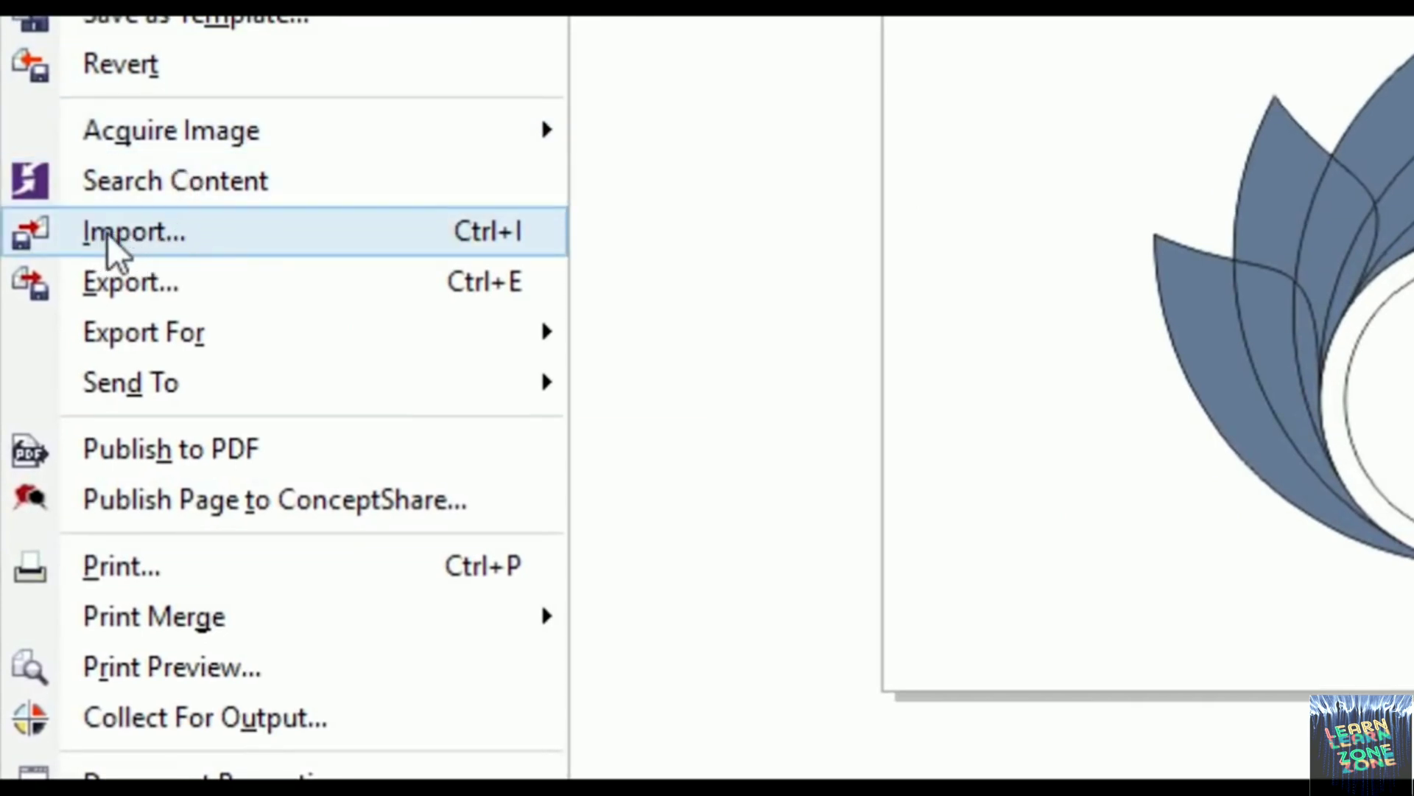
{"action": "left_click", "coordinate": [174, 235]}
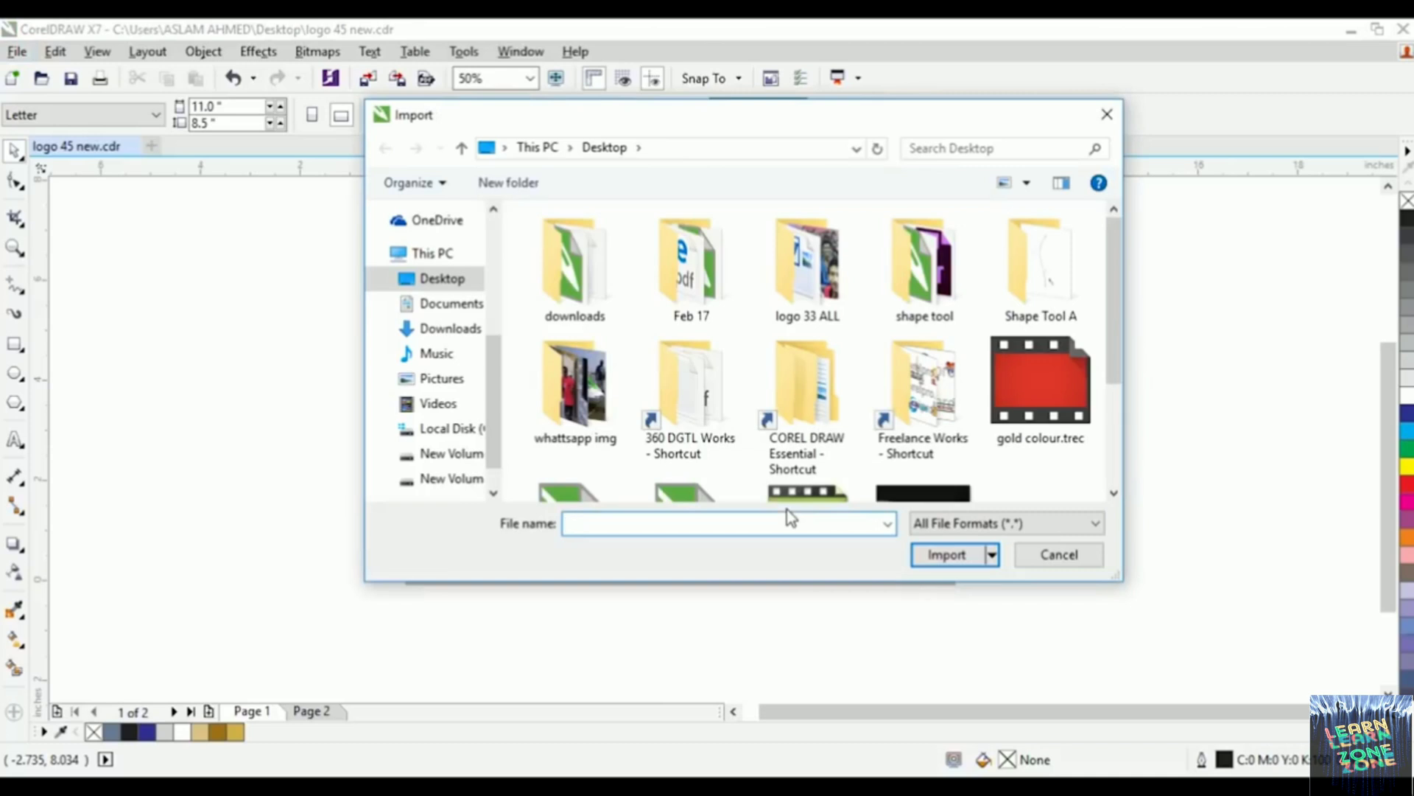
{"action": "left_click_drag", "start_coordinate": [1111, 283], "coordinate": [1006, 419]}
{"action": "left_click", "coordinate": [927, 391]}
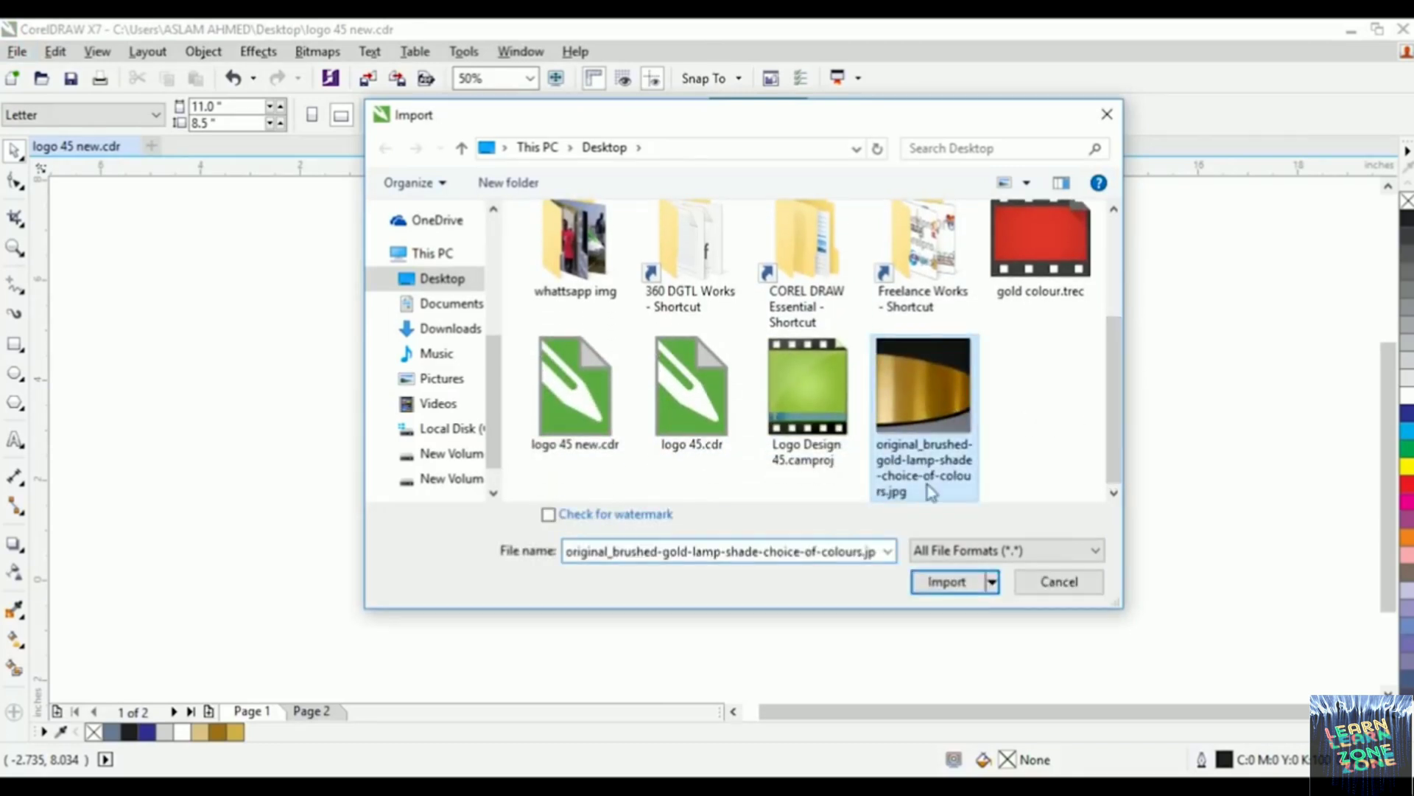
{"action": "left_click", "coordinate": [945, 581]}
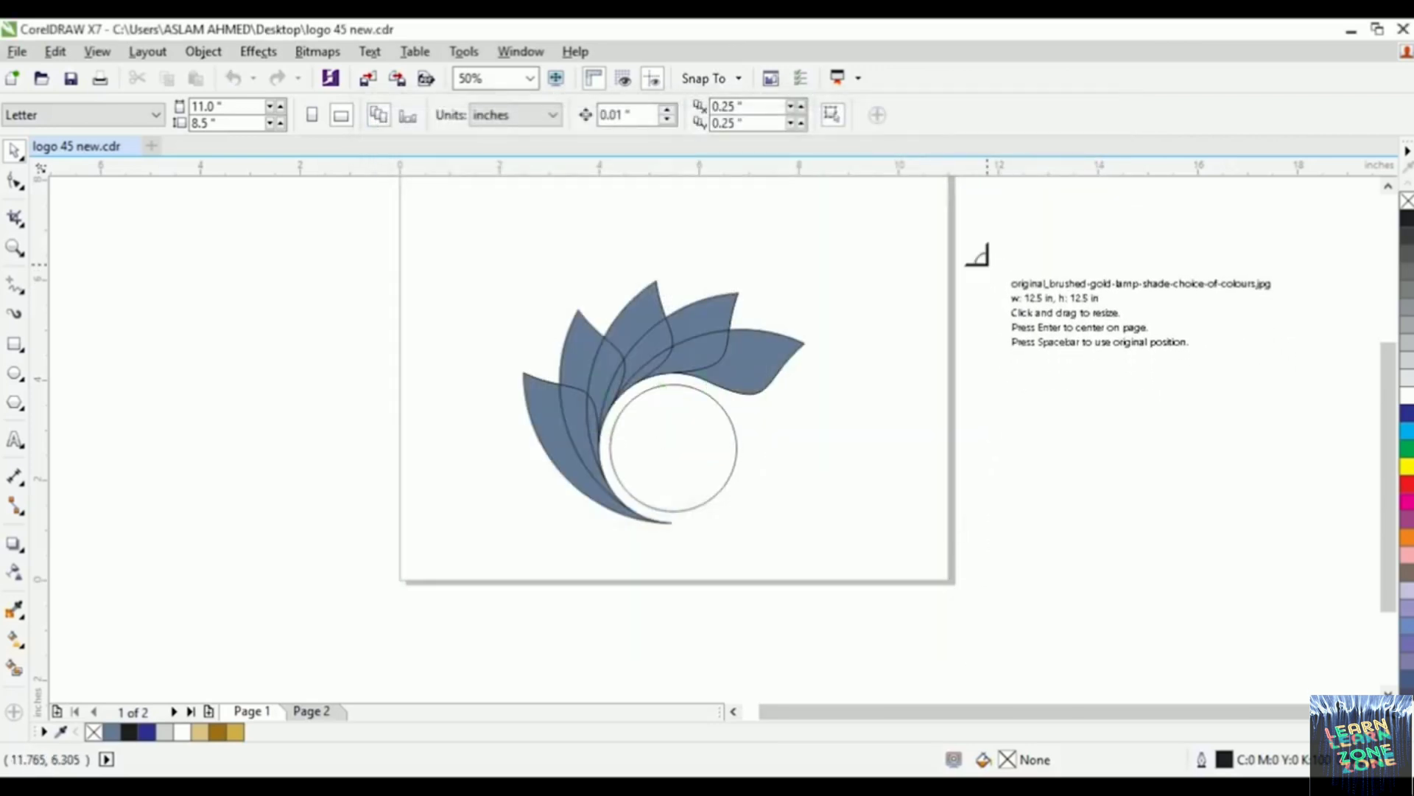
{"action": "left_click", "coordinate": [985, 254]}
Step: Scale the gold image down proportionally to about 6.04 in square, keeping its upper left corner in place
{"action": "scroll", "coordinate": [990, 264], "scroll_direction": "down", "scroll_amount": 2}
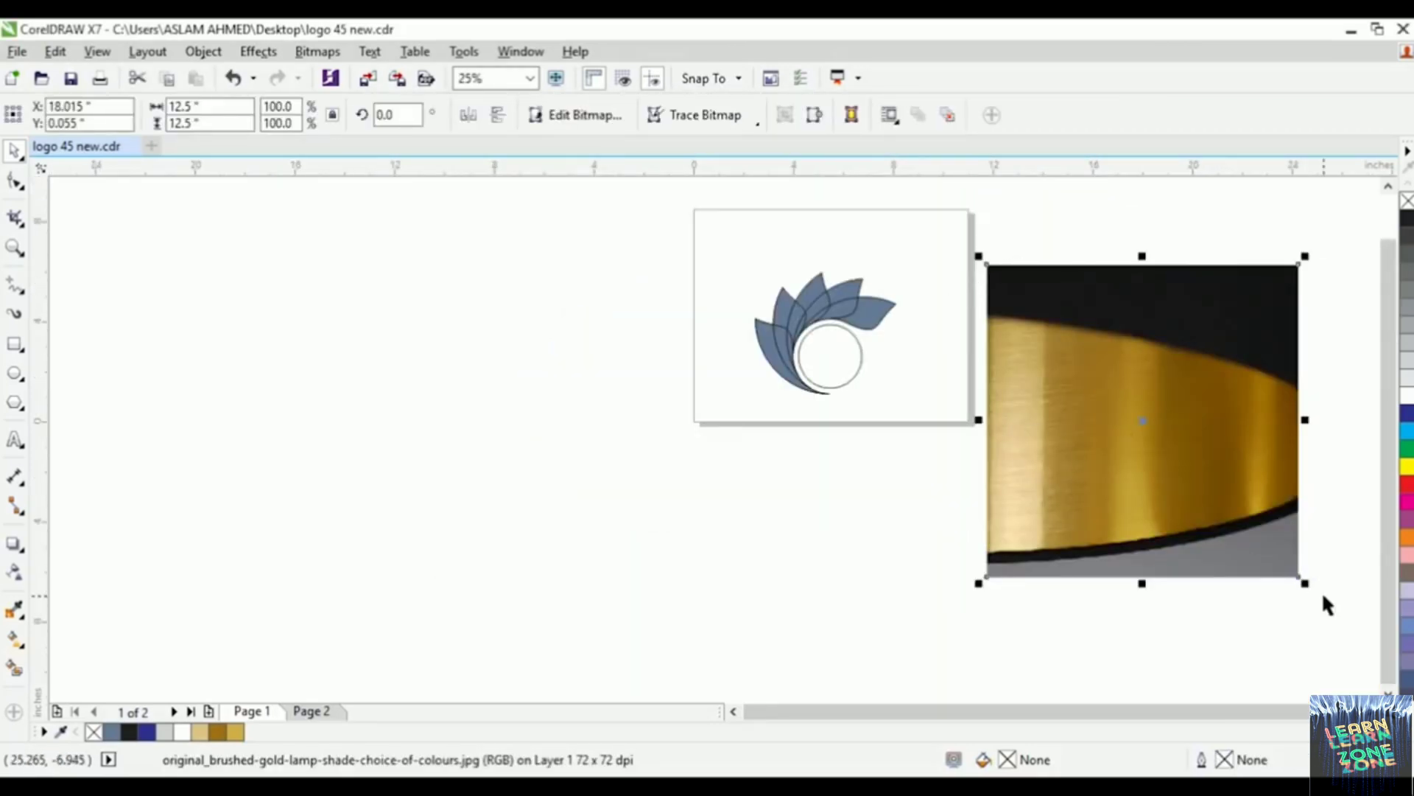
{"action": "left_click_drag", "start_coordinate": [1305, 582], "coordinate": [1144, 421]}
{"action": "scroll", "coordinate": [1006, 262], "scroll_direction": "up", "scroll_amount": 2}
{"action": "left_click", "coordinate": [1023, 224]}
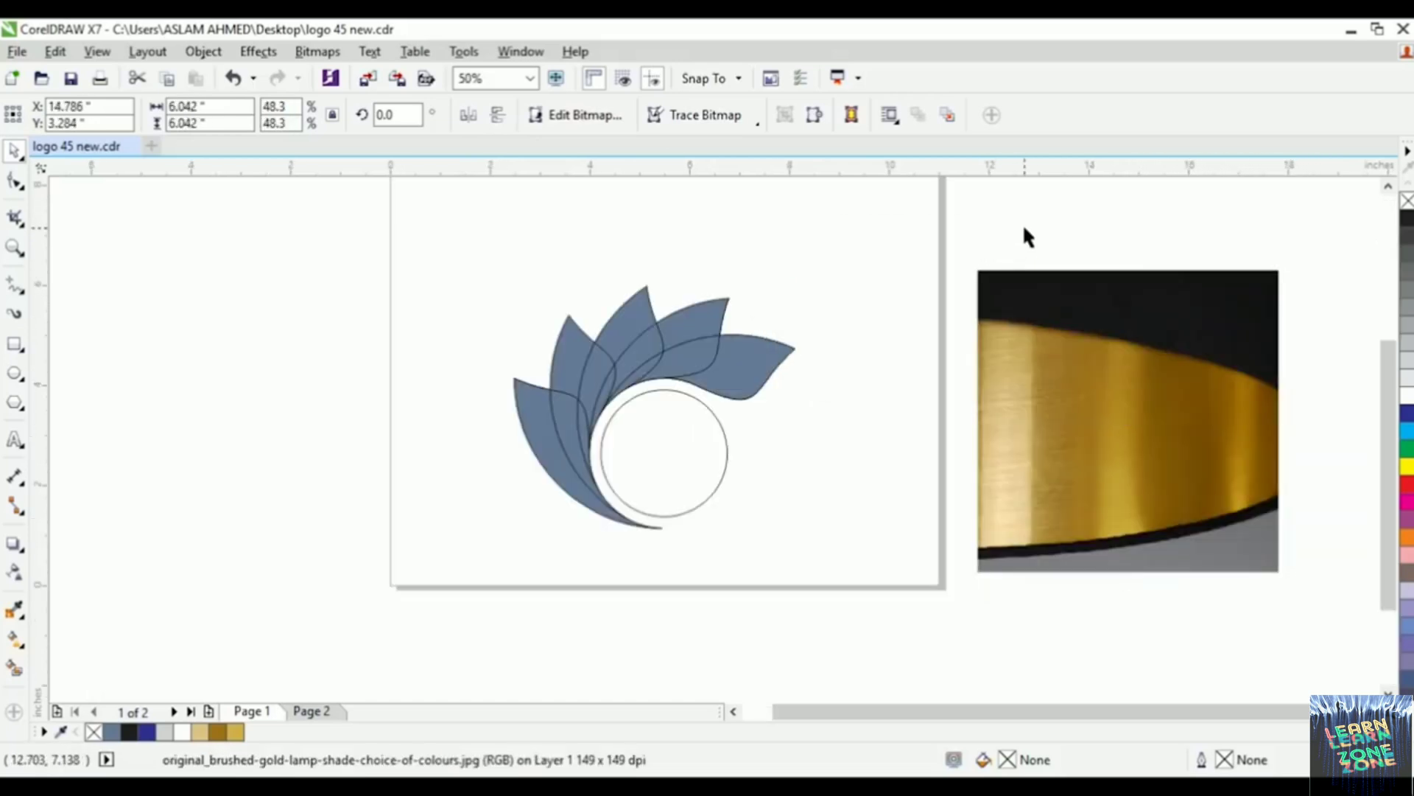
Step: Draw a rectangle about 1.13 by 0.65 in between the leaf logo and the gold image
{"action": "left_click", "coordinate": [12, 345]}
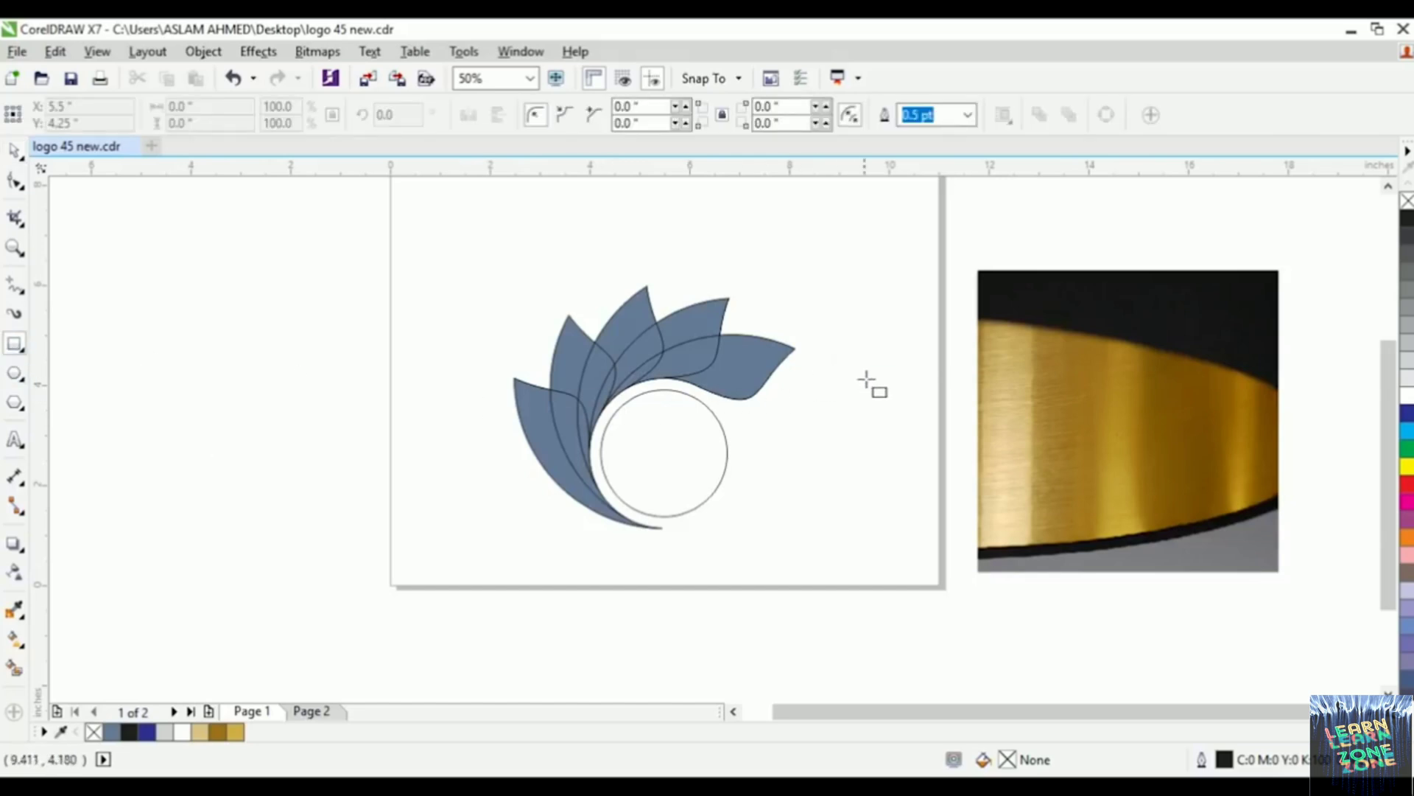
{"action": "left_click_drag", "start_coordinate": [870, 380], "coordinate": [928, 414]}
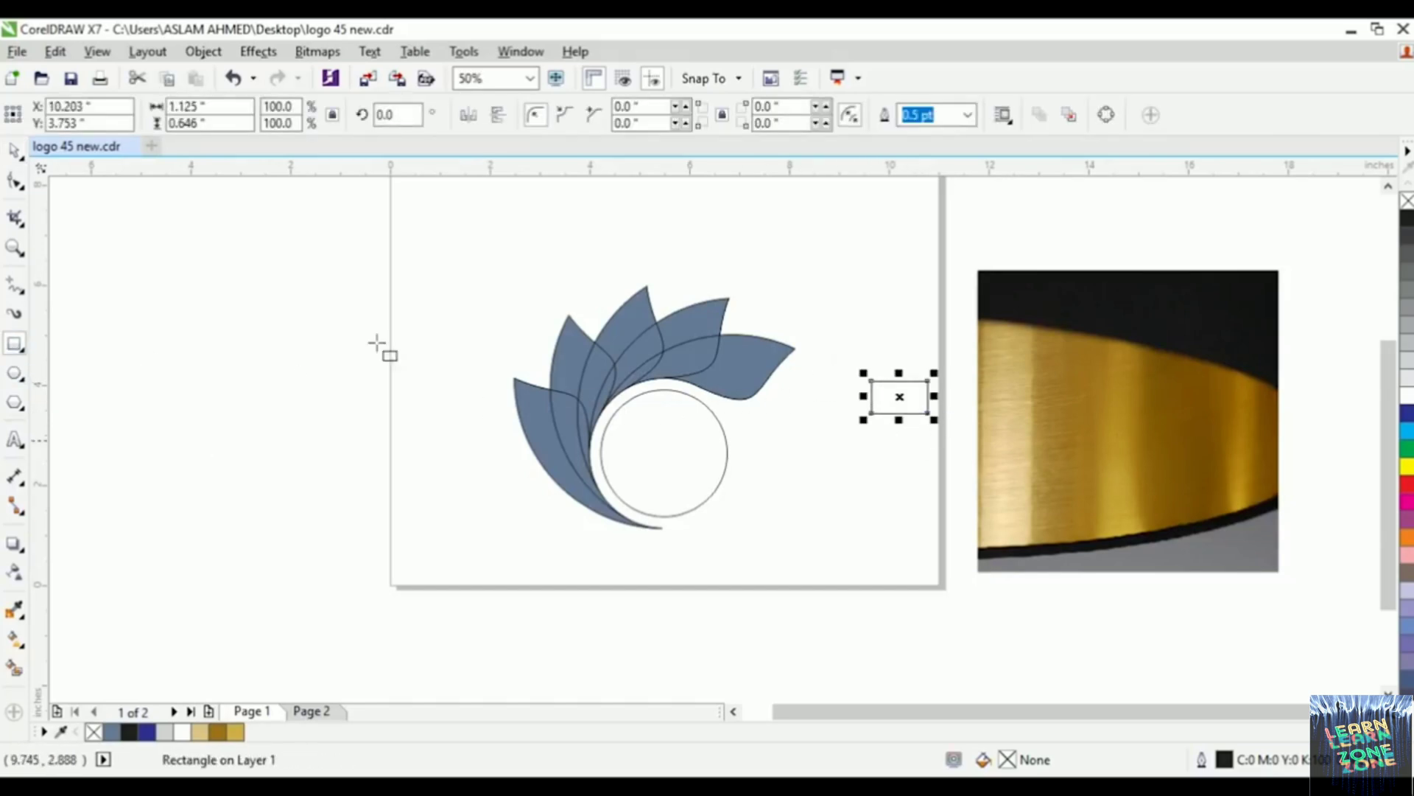
{"action": "left_click", "coordinate": [14, 151]}
Step: Make two copies of the small rectangle, stacked directly below it with narrow gaps
{"action": "scroll", "coordinate": [950, 417], "scroll_direction": "up", "scroll_amount": 2}
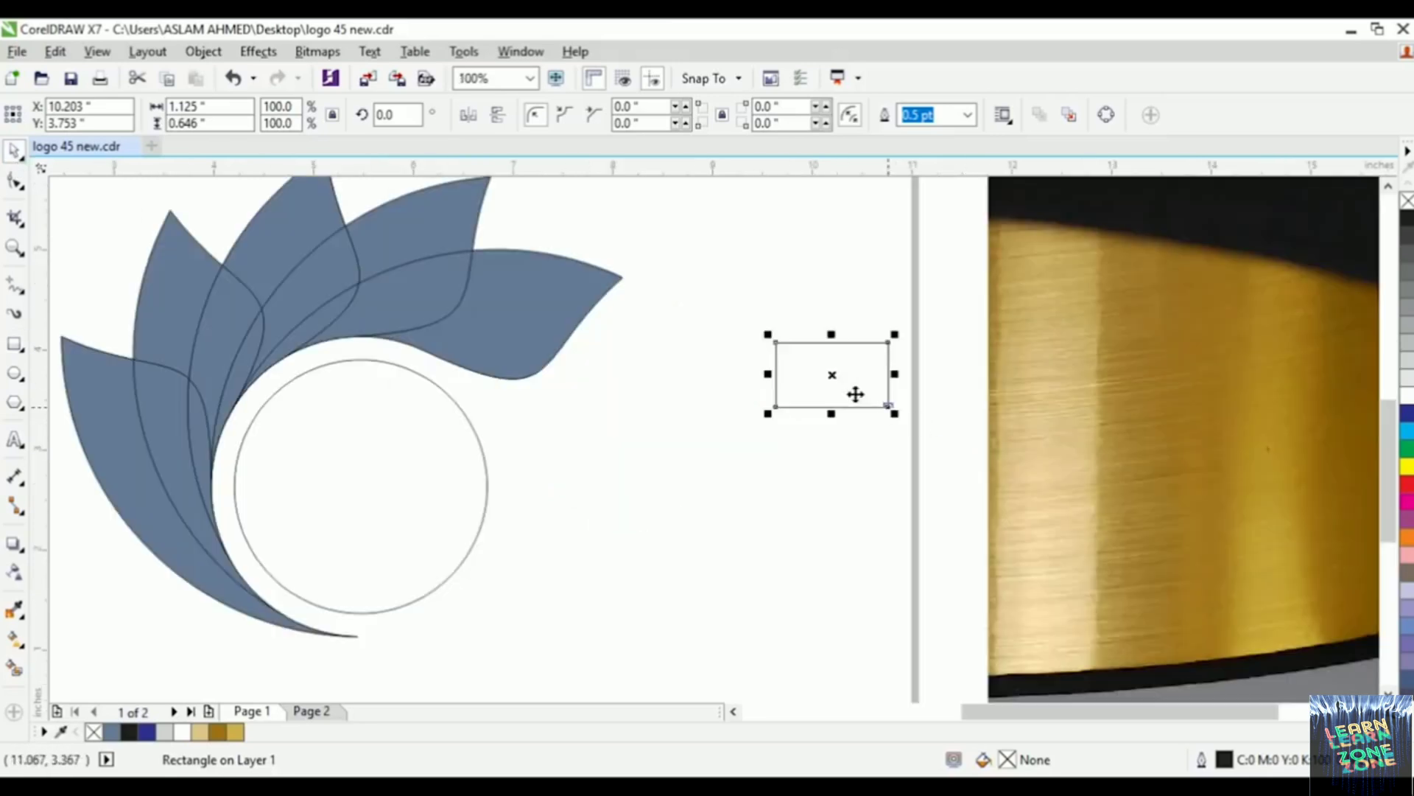
{"action": "mouse_move", "coordinate": [831, 374]}
{"action": "left_mouse_down"}
{"action": "mouse_move", "coordinate": [831, 452]}
{"action": "mouse_move", "coordinate": [832, 377]}
{"action": "left_mouse_up"}
{"action": "left_click_drag", "start_coordinate": [831, 448], "coordinate": [831, 512]}
{"action": "scroll", "coordinate": [814, 451], "scroll_direction": "down", "scroll_amount": 2}
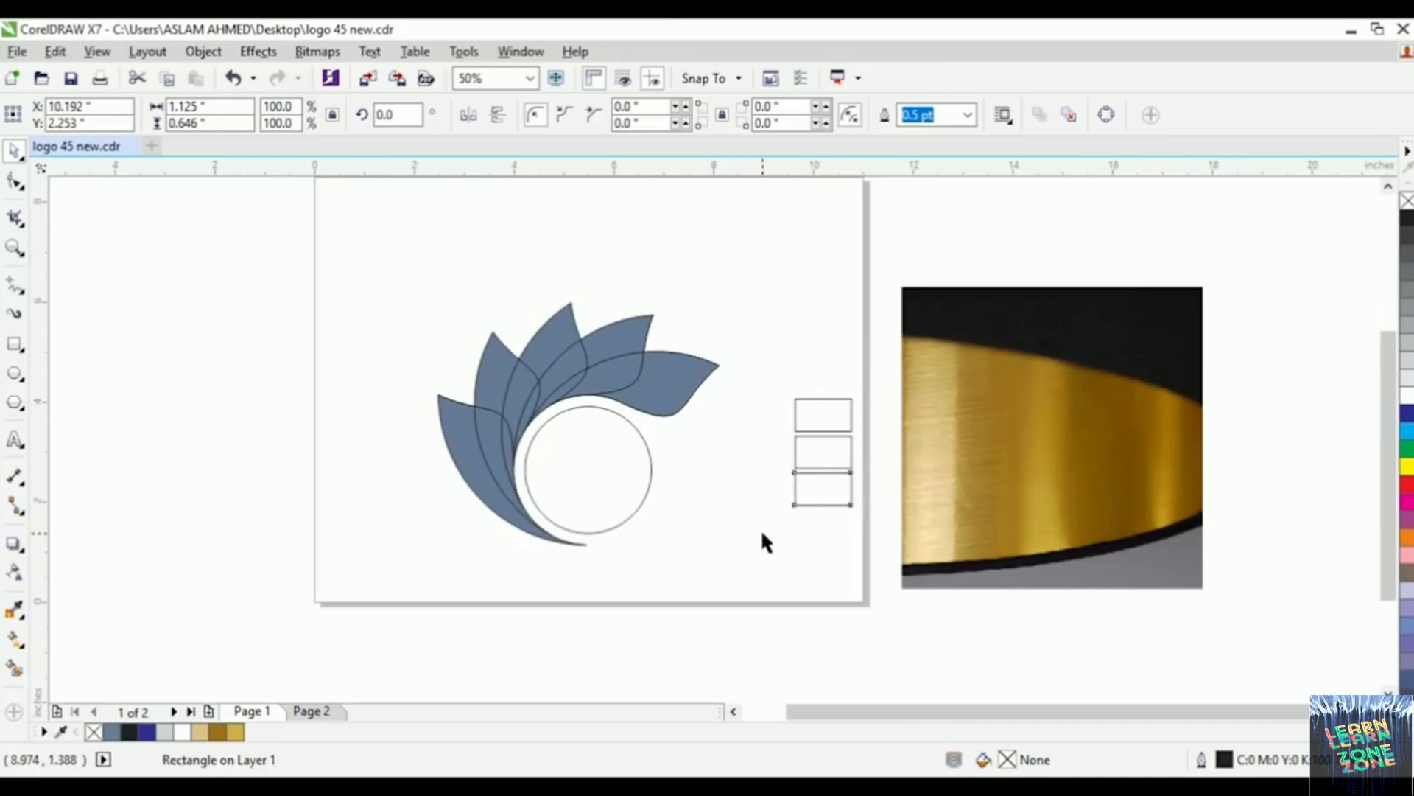
{"action": "left_click", "coordinate": [762, 543]}
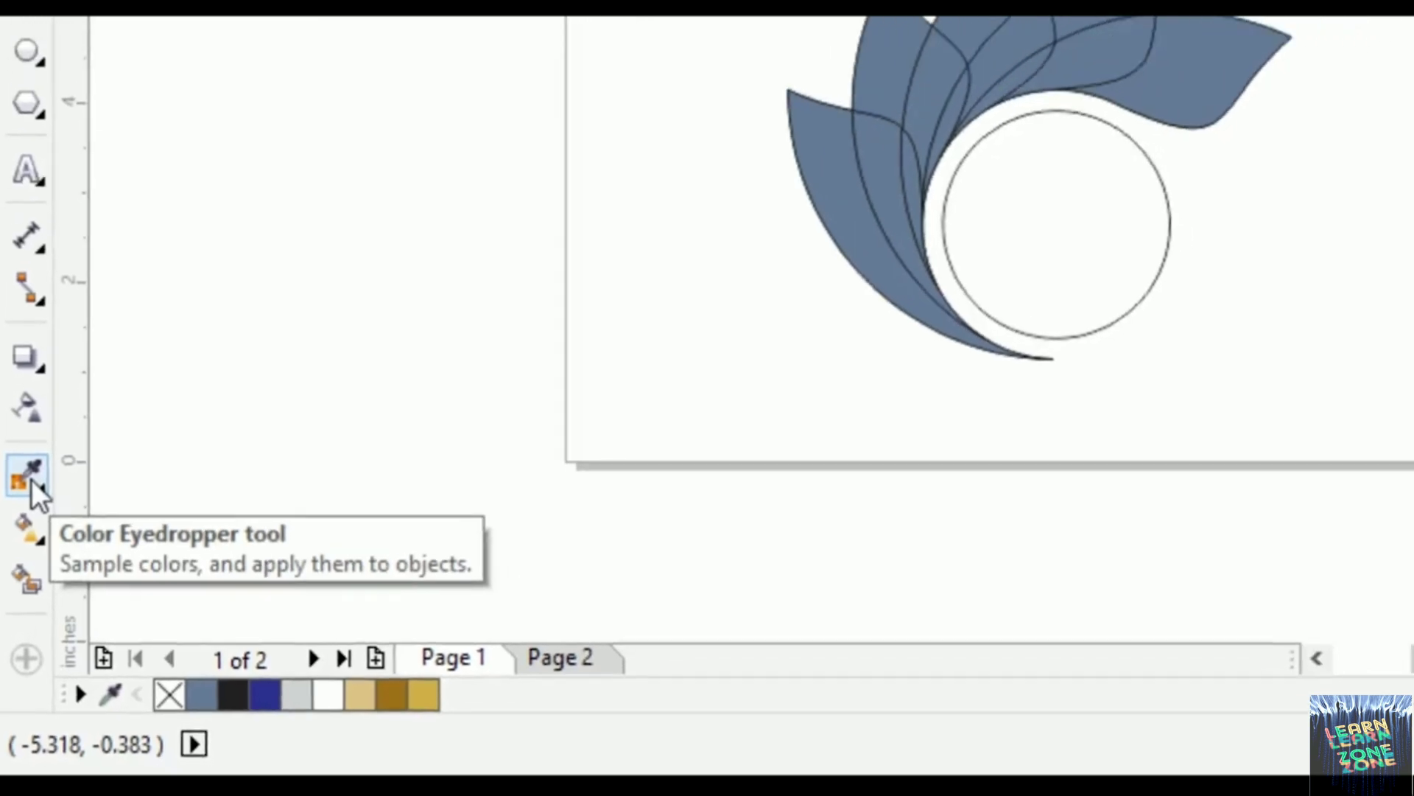
Step: Sample the pale gold #FFE4AF from the gold image and fill the top small rectangle with it
{"action": "left_click", "coordinate": [33, 436]}
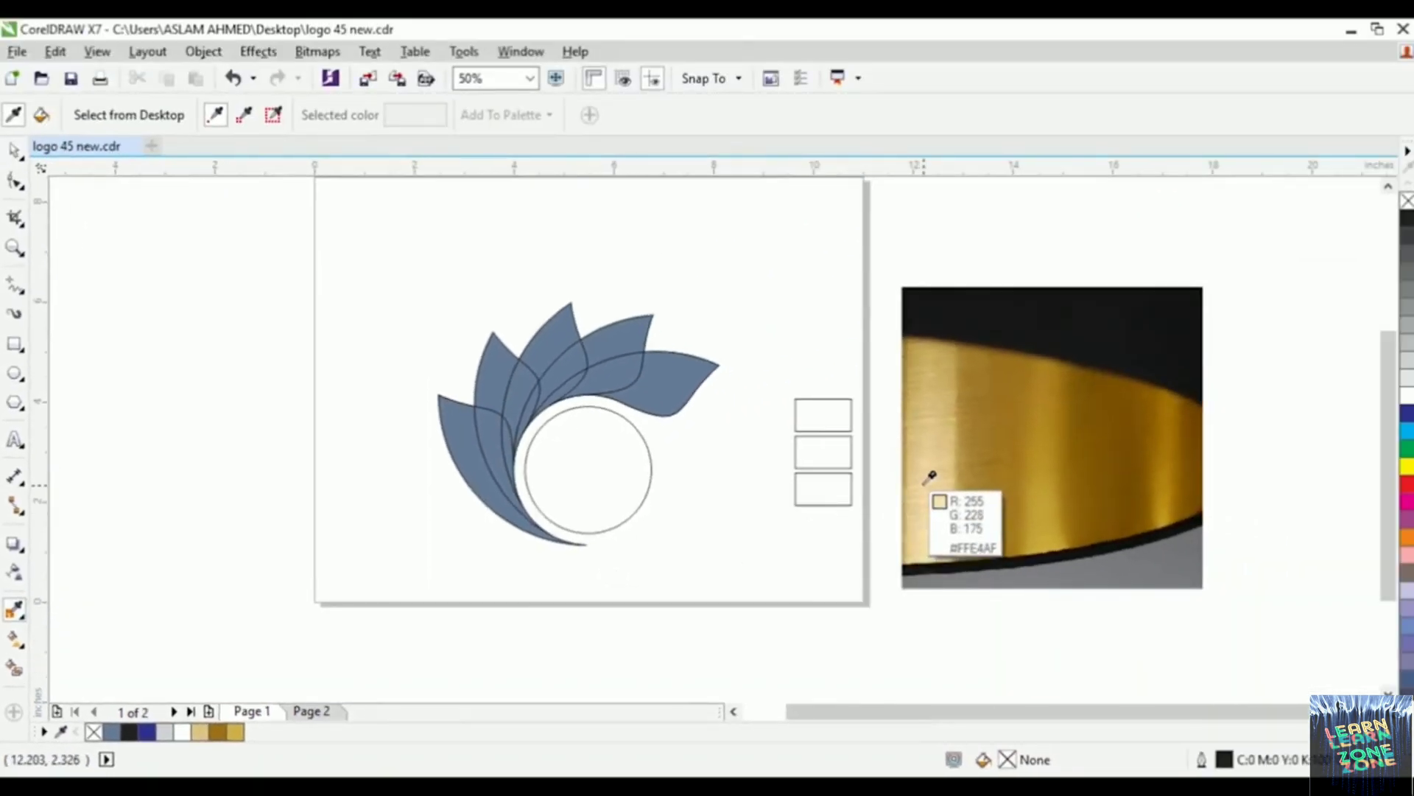
{"action": "left_click", "coordinate": [930, 477]}
{"action": "left_click", "coordinate": [818, 413]}
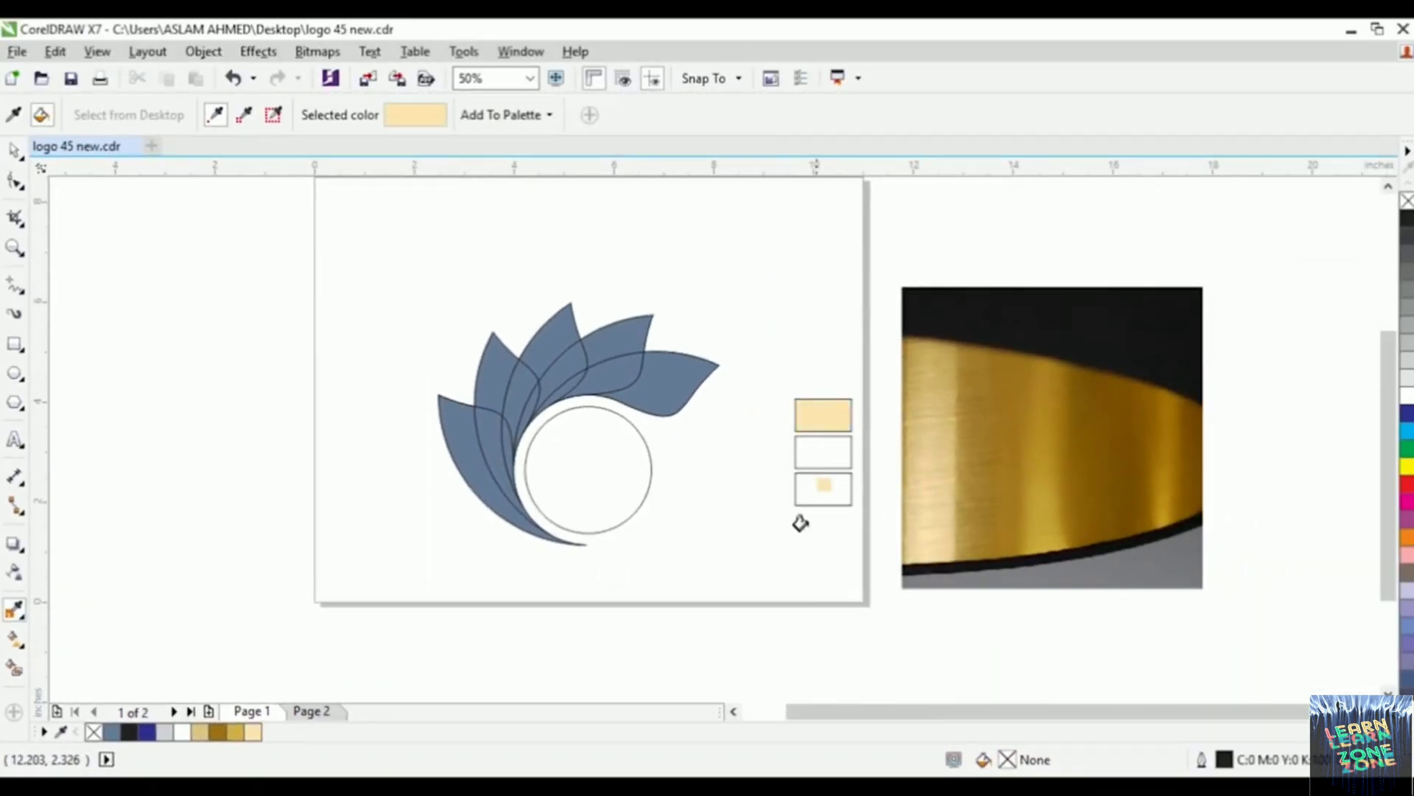
{"action": "left_click", "coordinate": [15, 152]}
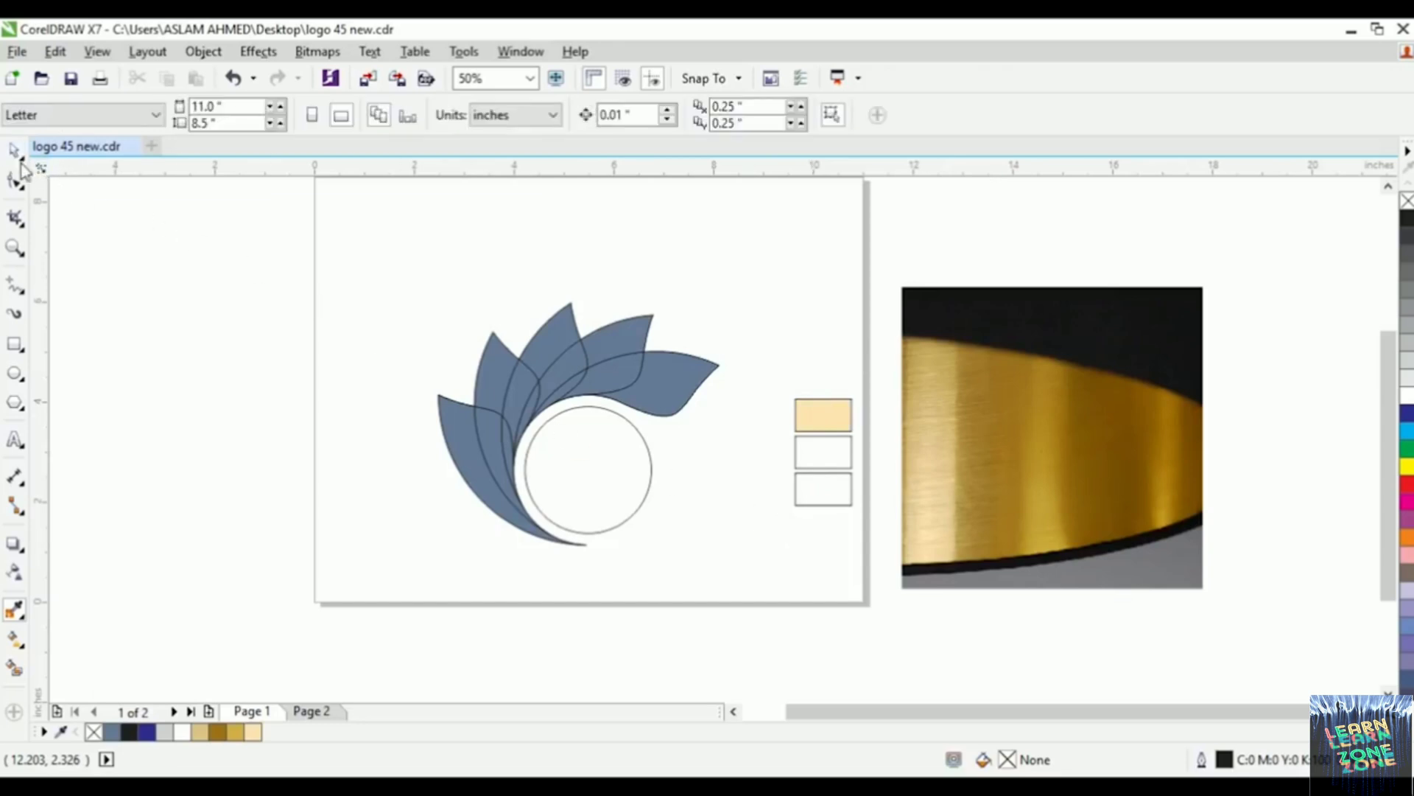
Step: Sample the darker gold #B38E40 from the gold image and fill the middle small rectangle with it
{"action": "left_click", "coordinate": [18, 611]}
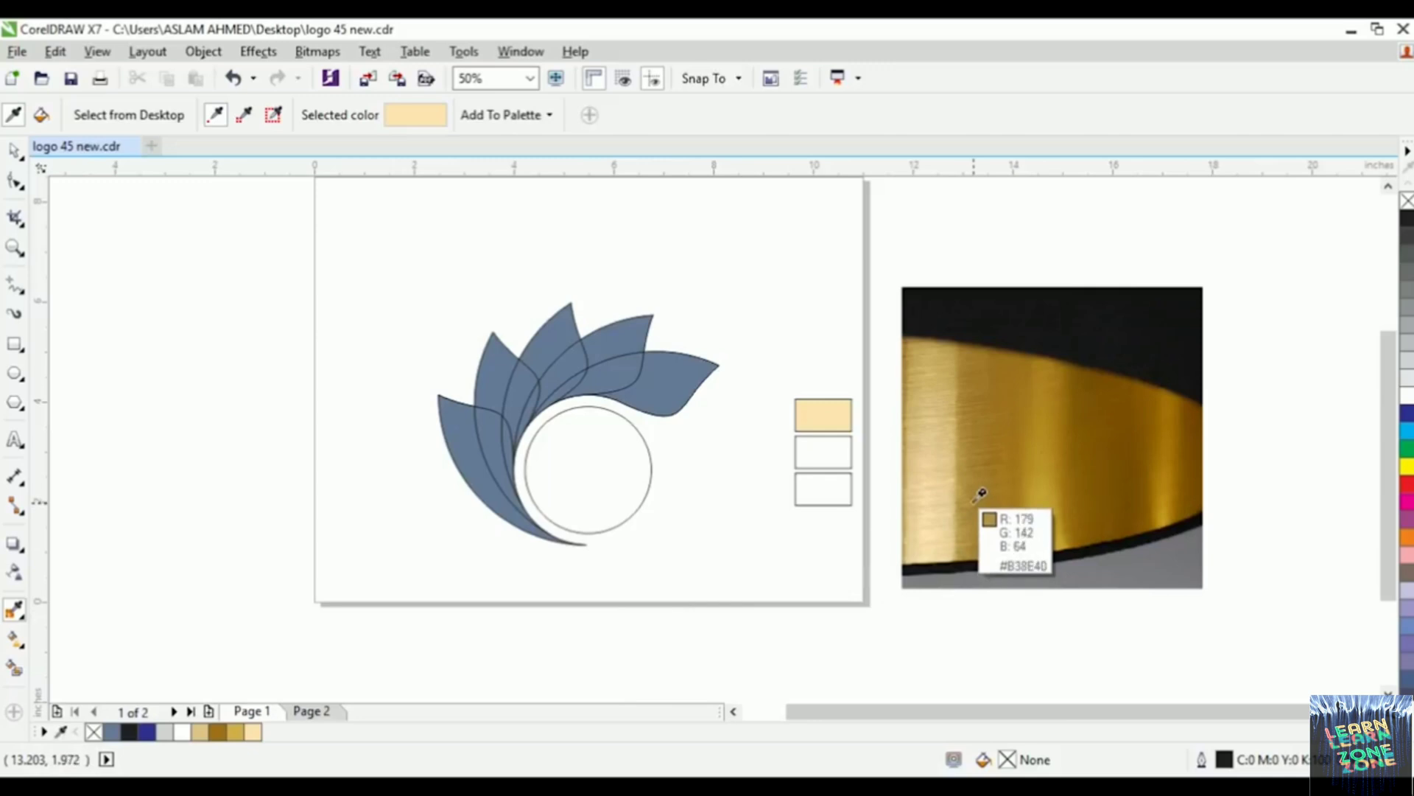
{"action": "left_click", "coordinate": [980, 494]}
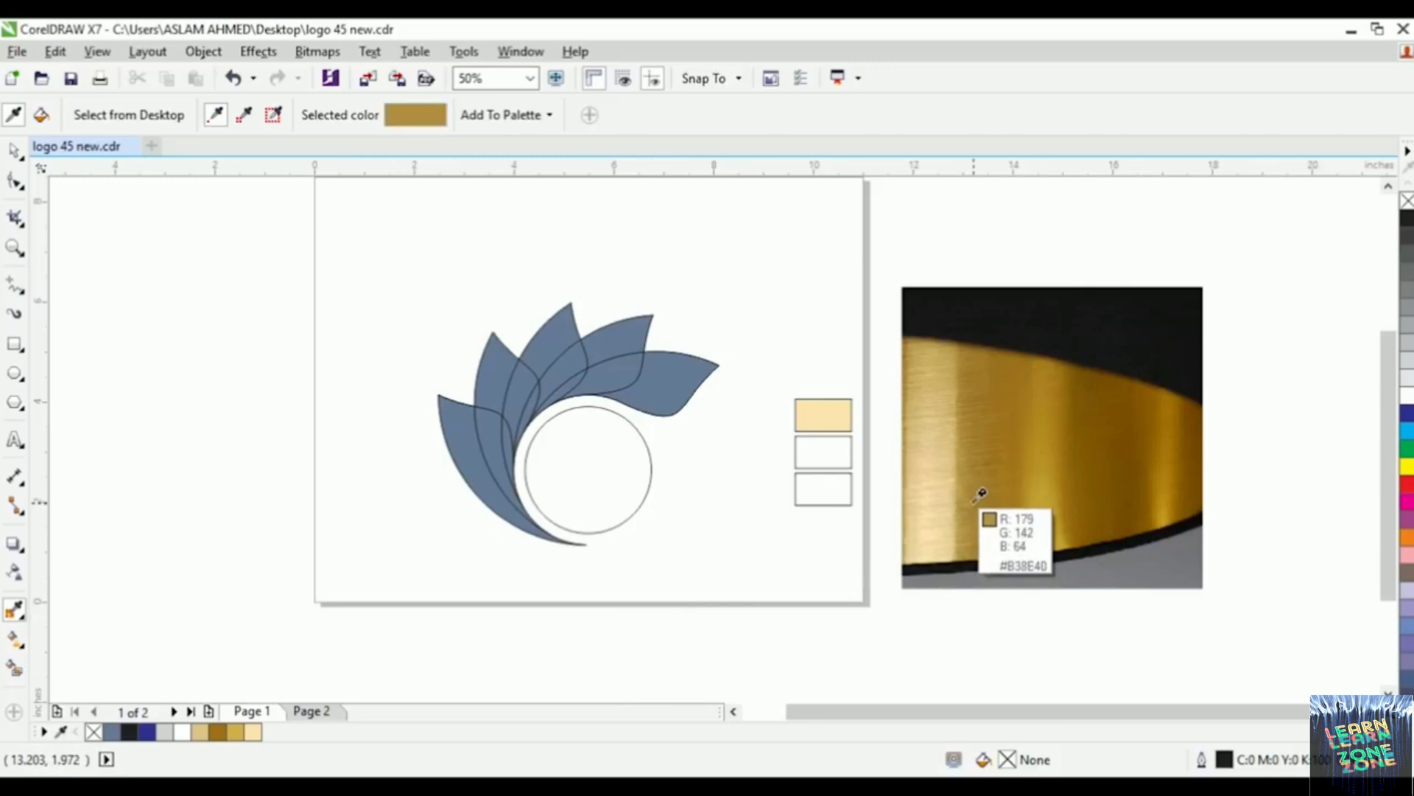
{"action": "left_click", "coordinate": [823, 447]}
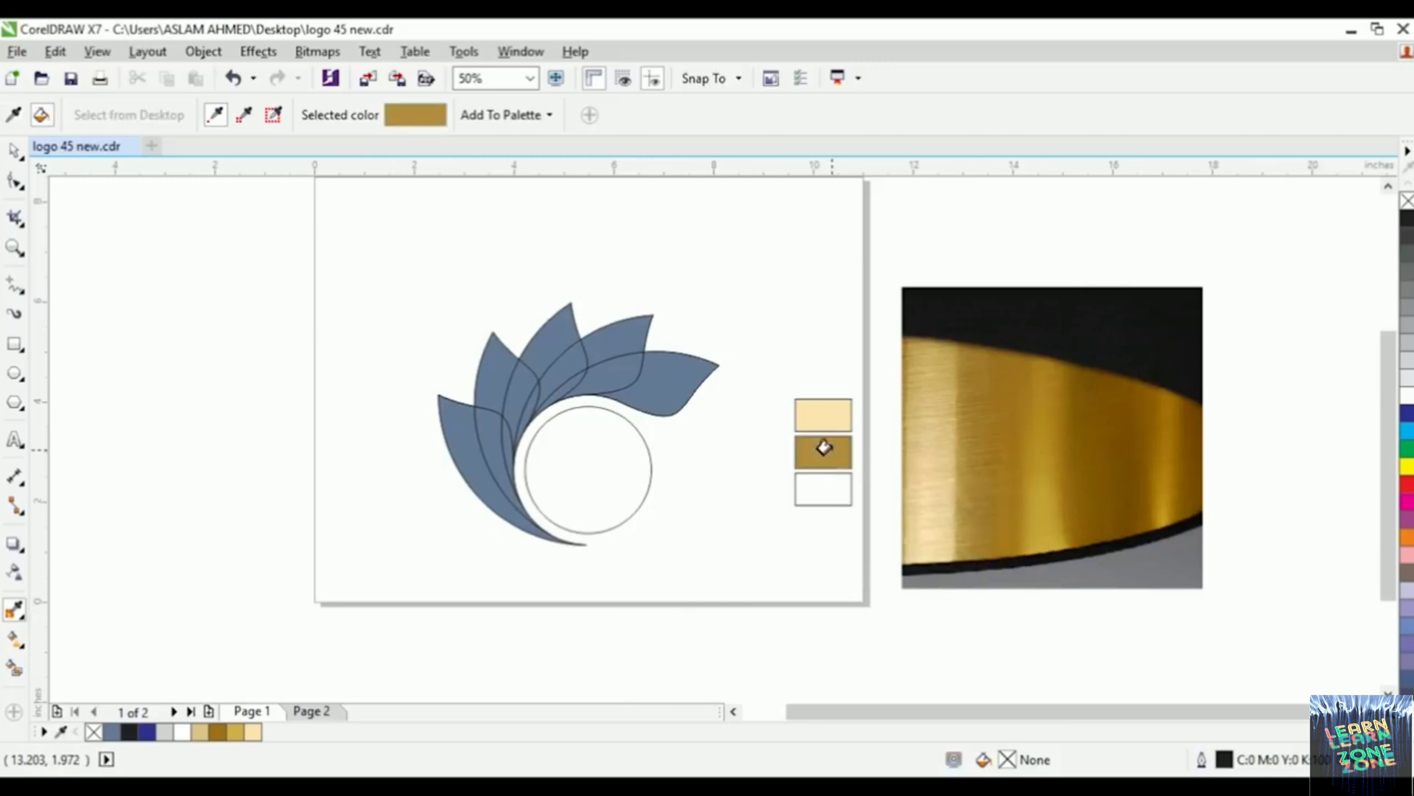
{"action": "left_click", "coordinate": [14, 151]}
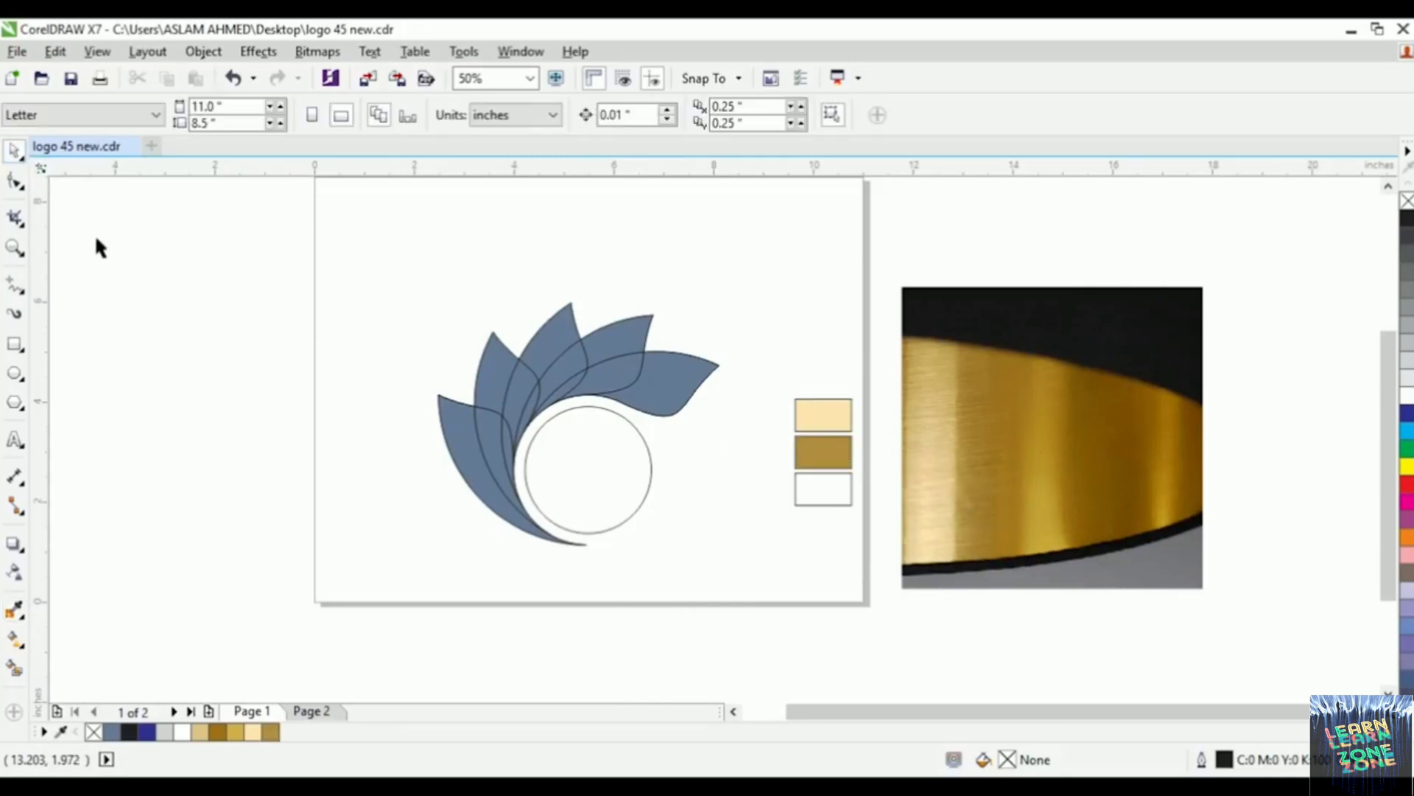
Step: Sample a bright yellow gold from the lower part of the gold image and fill the bottom small rectangle with it
{"action": "left_click", "coordinate": [13, 613]}
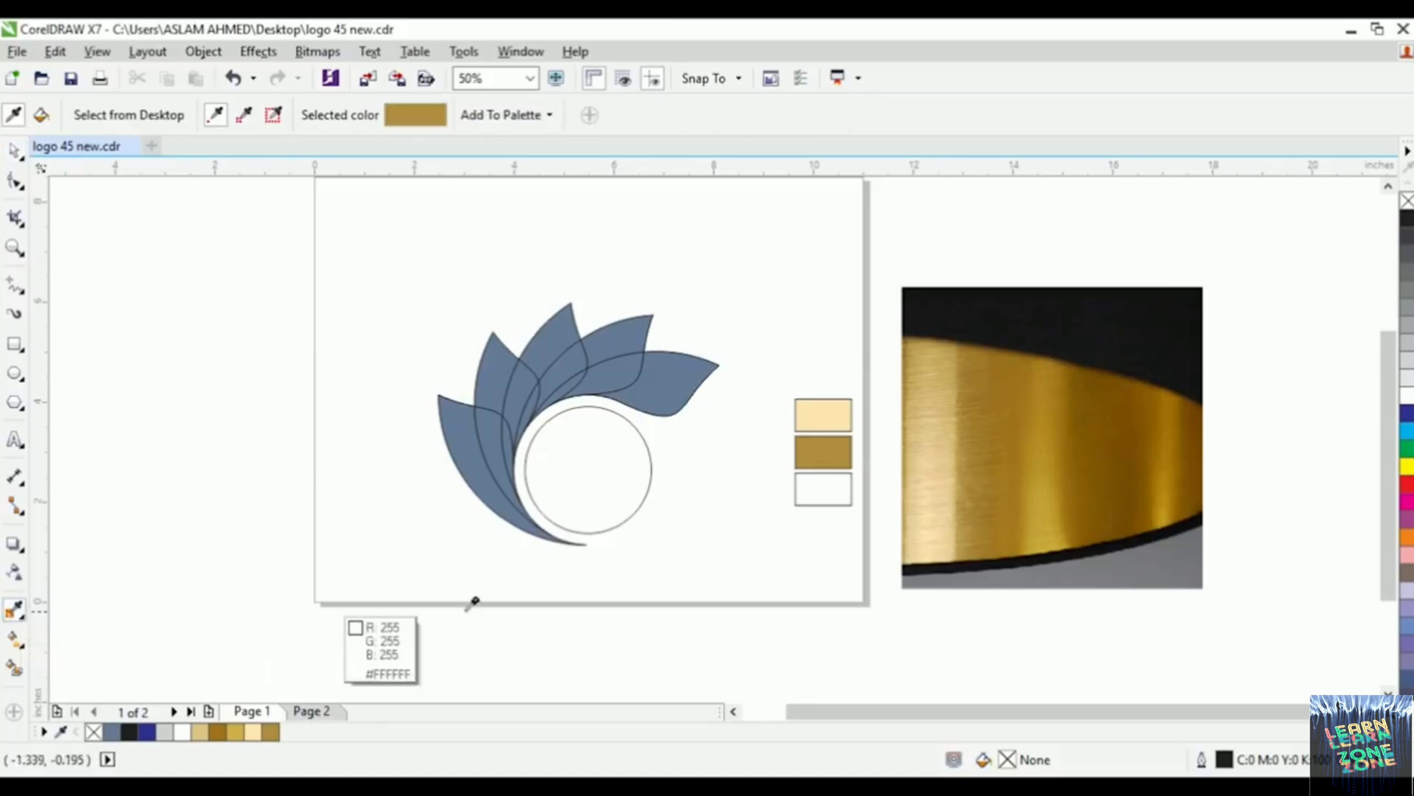
{"action": "left_click", "coordinate": [1041, 540]}
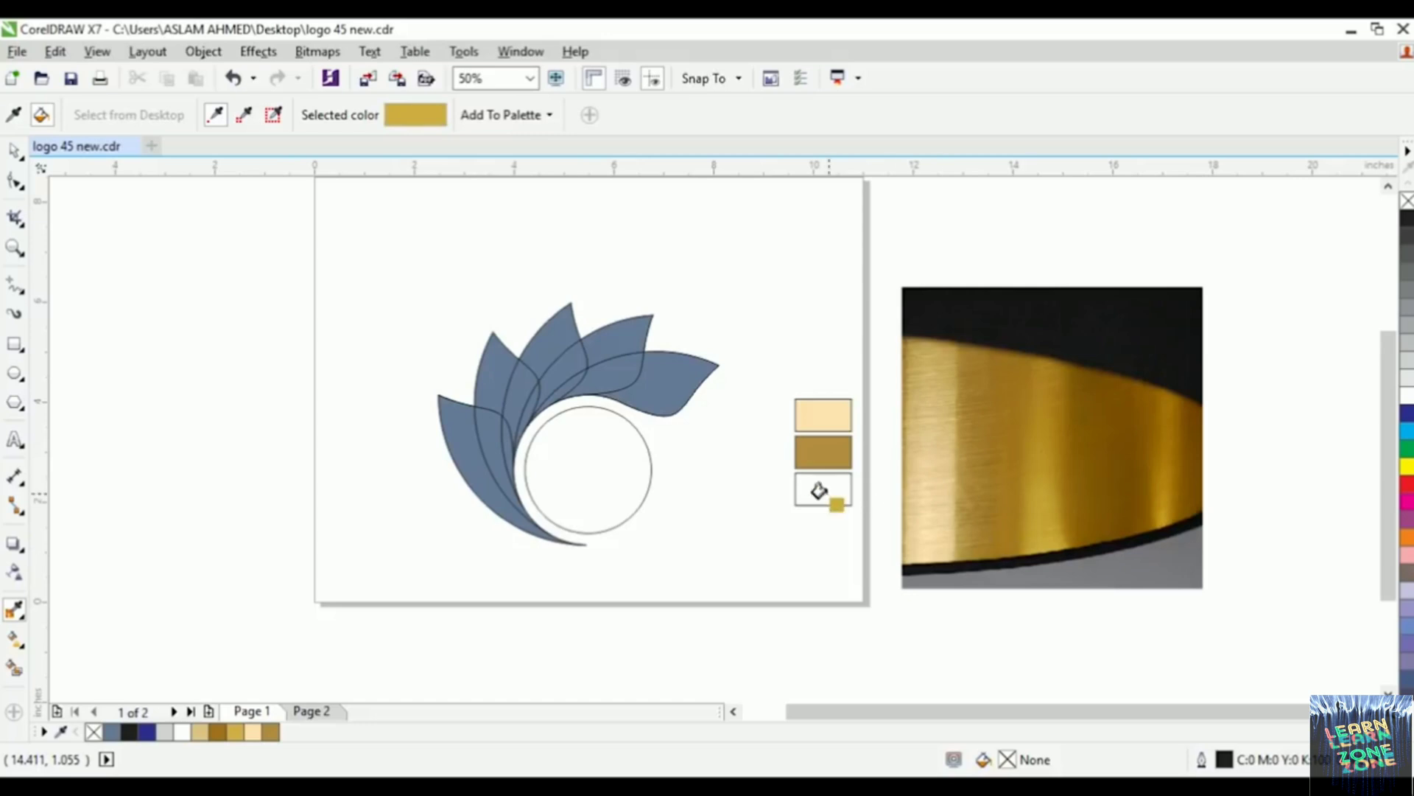
{"action": "left_click", "coordinate": [816, 484]}
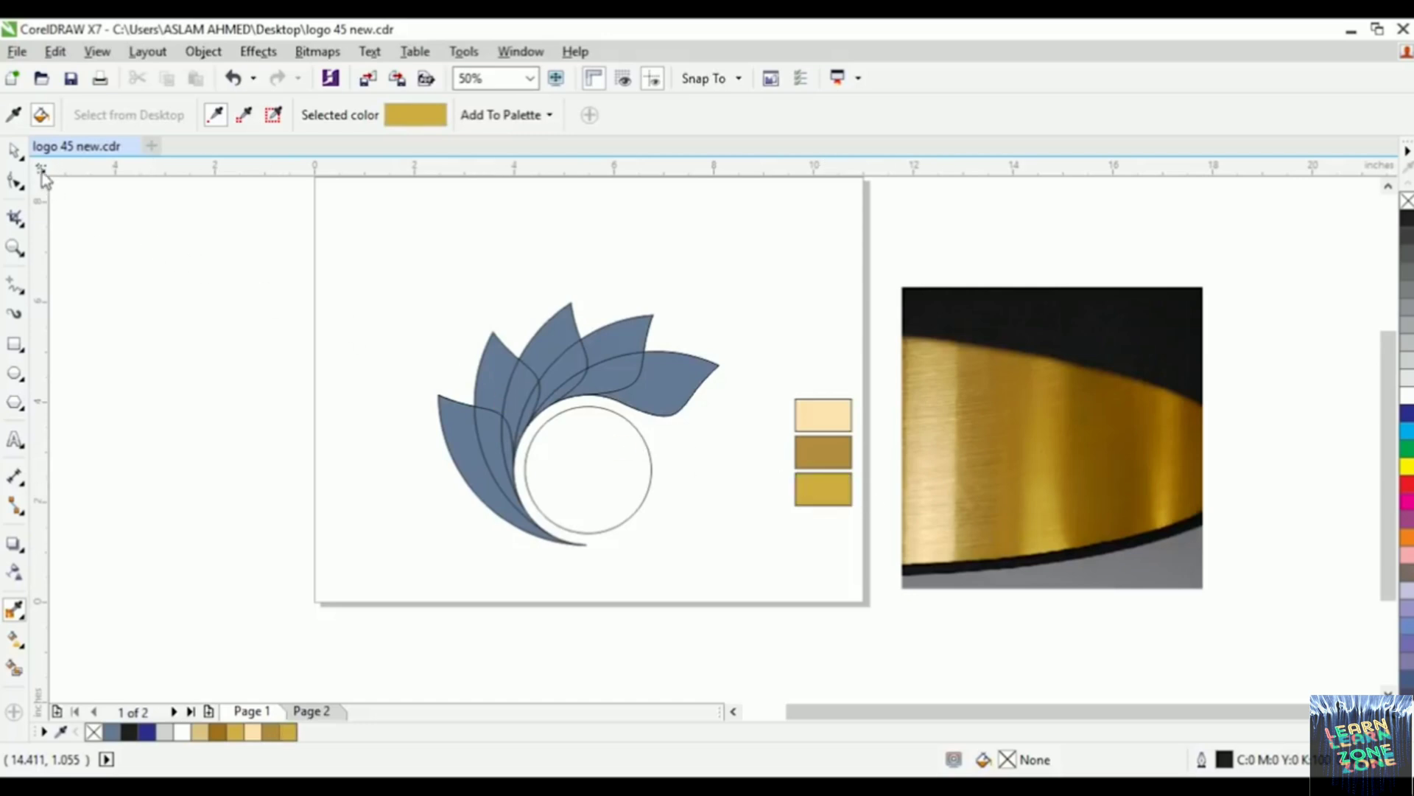
{"action": "left_click", "coordinate": [14, 151]}
Step: Apply a linear fountain fill down the outer section of the lowest petal and set its end colour to dark gold
{"action": "scroll", "coordinate": [593, 407], "scroll_direction": "up", "scroll_amount": 2}
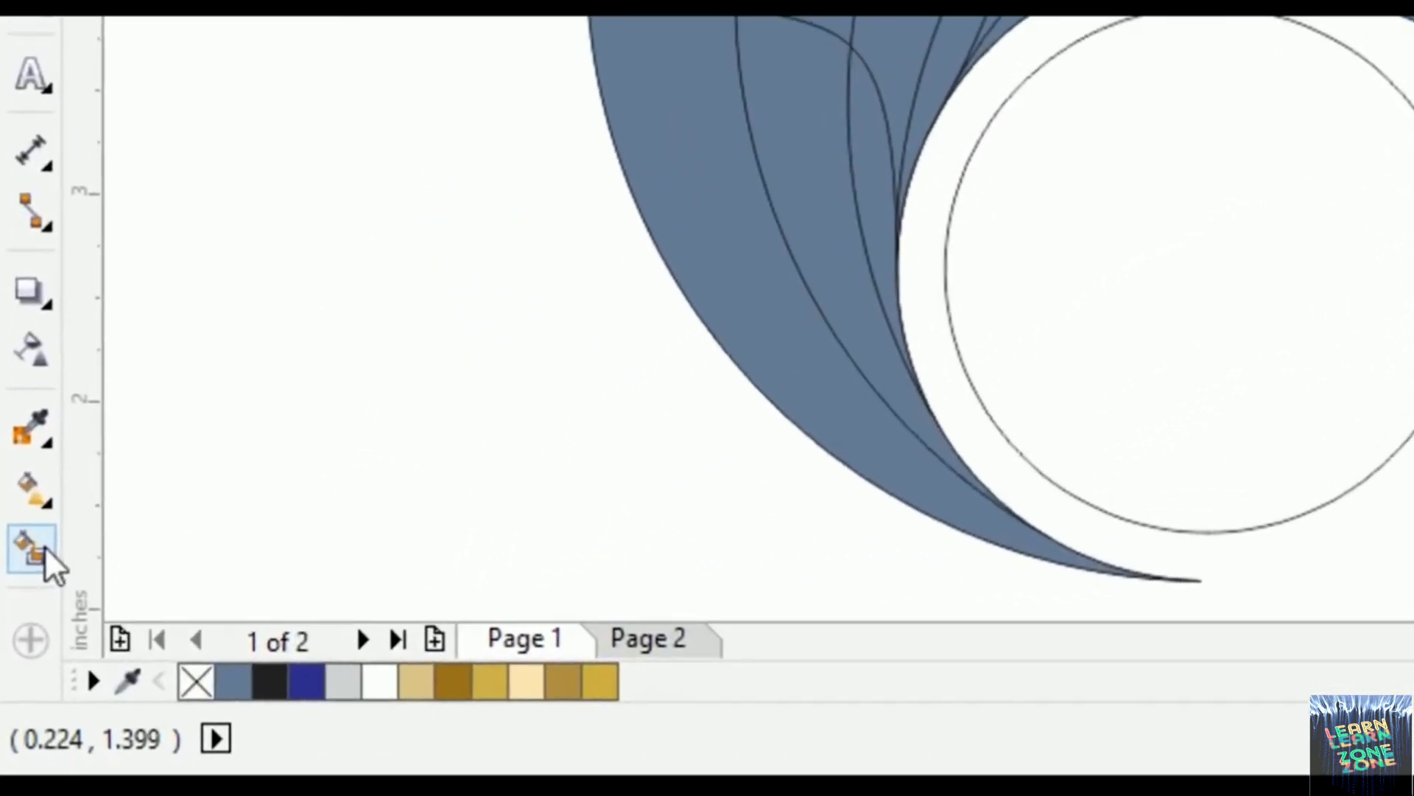
{"action": "left_click", "coordinate": [34, 486]}
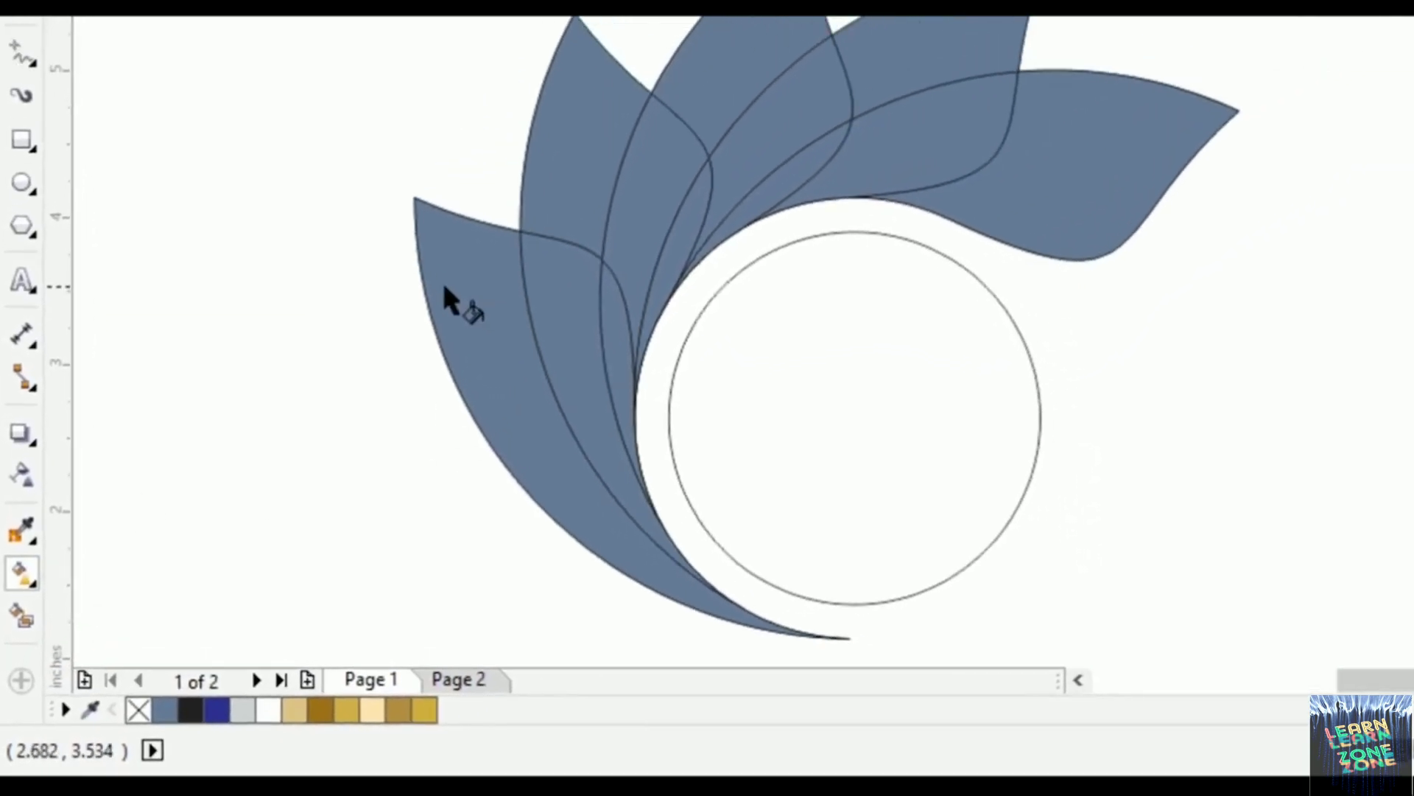
{"action": "left_click", "coordinate": [446, 291]}
{"action": "left_click_drag", "start_coordinate": [470, 347], "coordinate": [588, 475]}
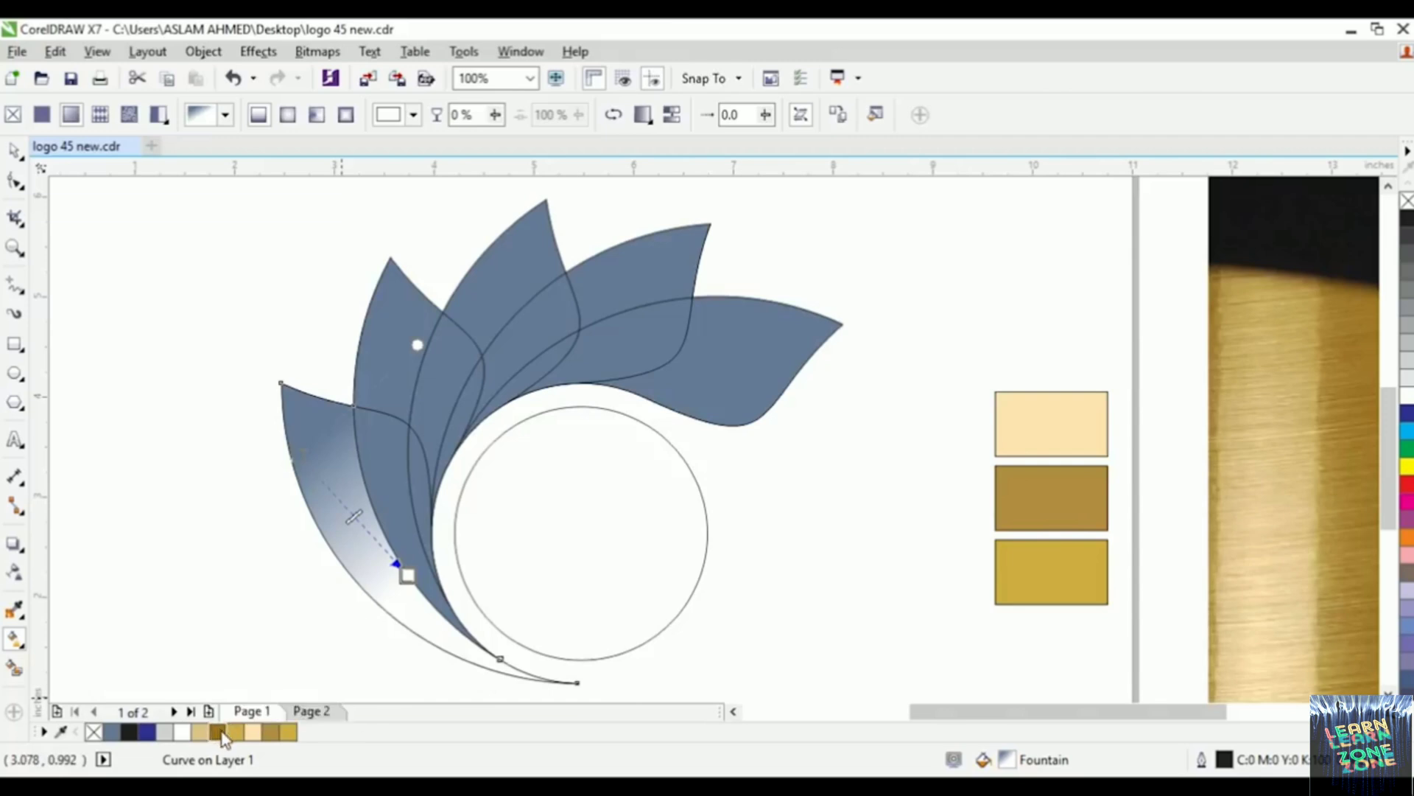
{"action": "left_click_drag", "start_coordinate": [219, 733], "coordinate": [408, 582]}
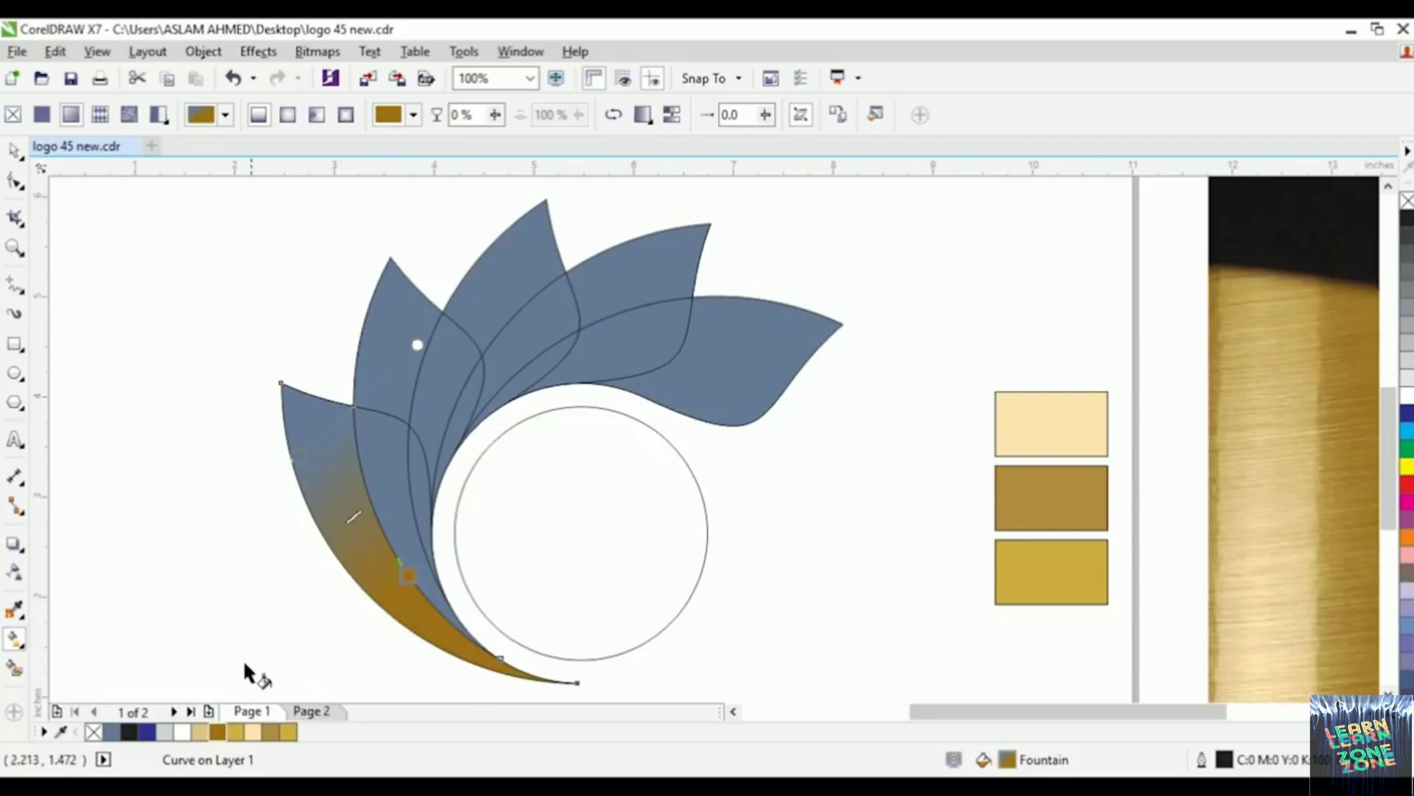
Step: Add a yellow-gold midpoint and a light tan start colour to the petal's gradient, then spread its end nodes beyond the section's edges
{"action": "left_click_drag", "start_coordinate": [290, 735], "coordinate": [450, 721]}
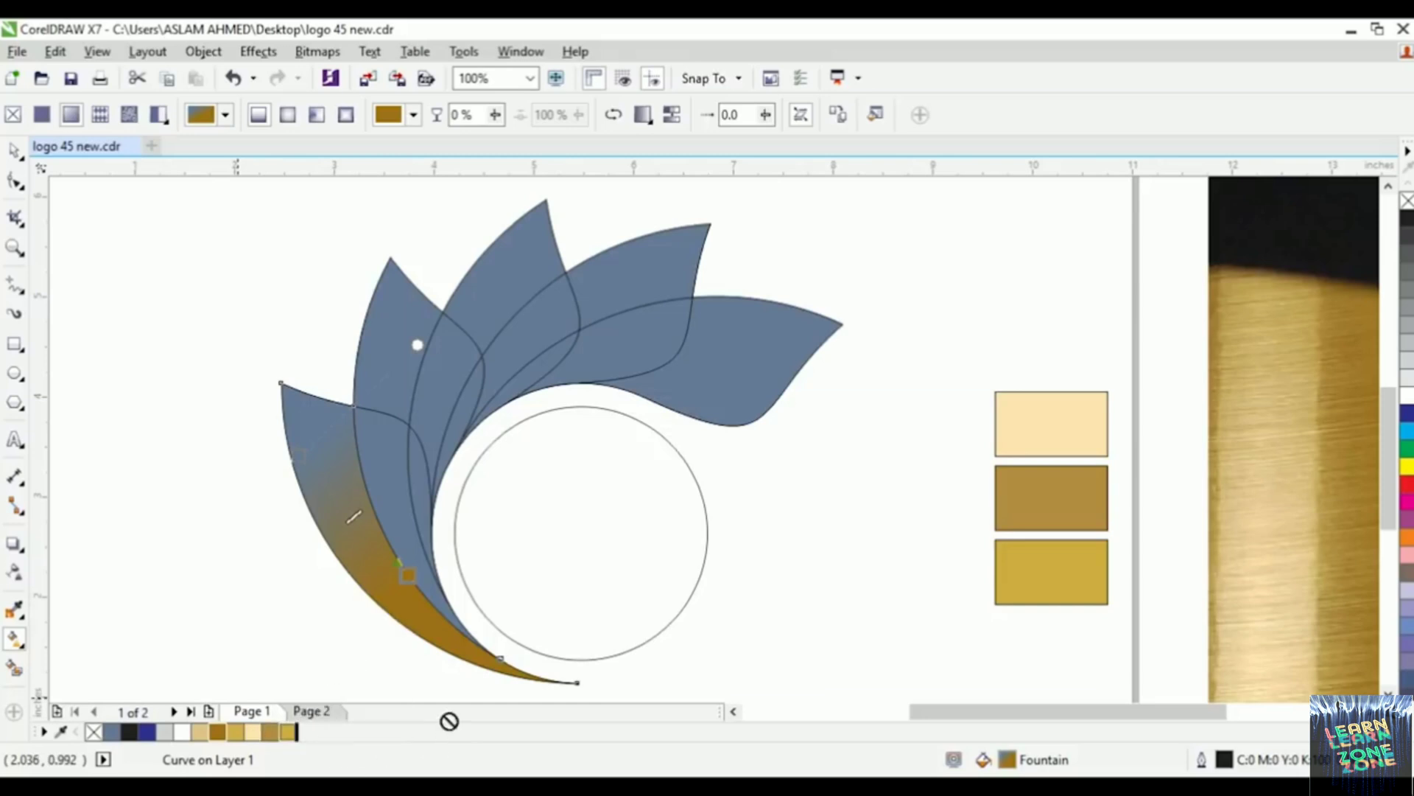
{"action": "left_click_drag", "start_coordinate": [361, 527], "coordinate": [360, 523]}
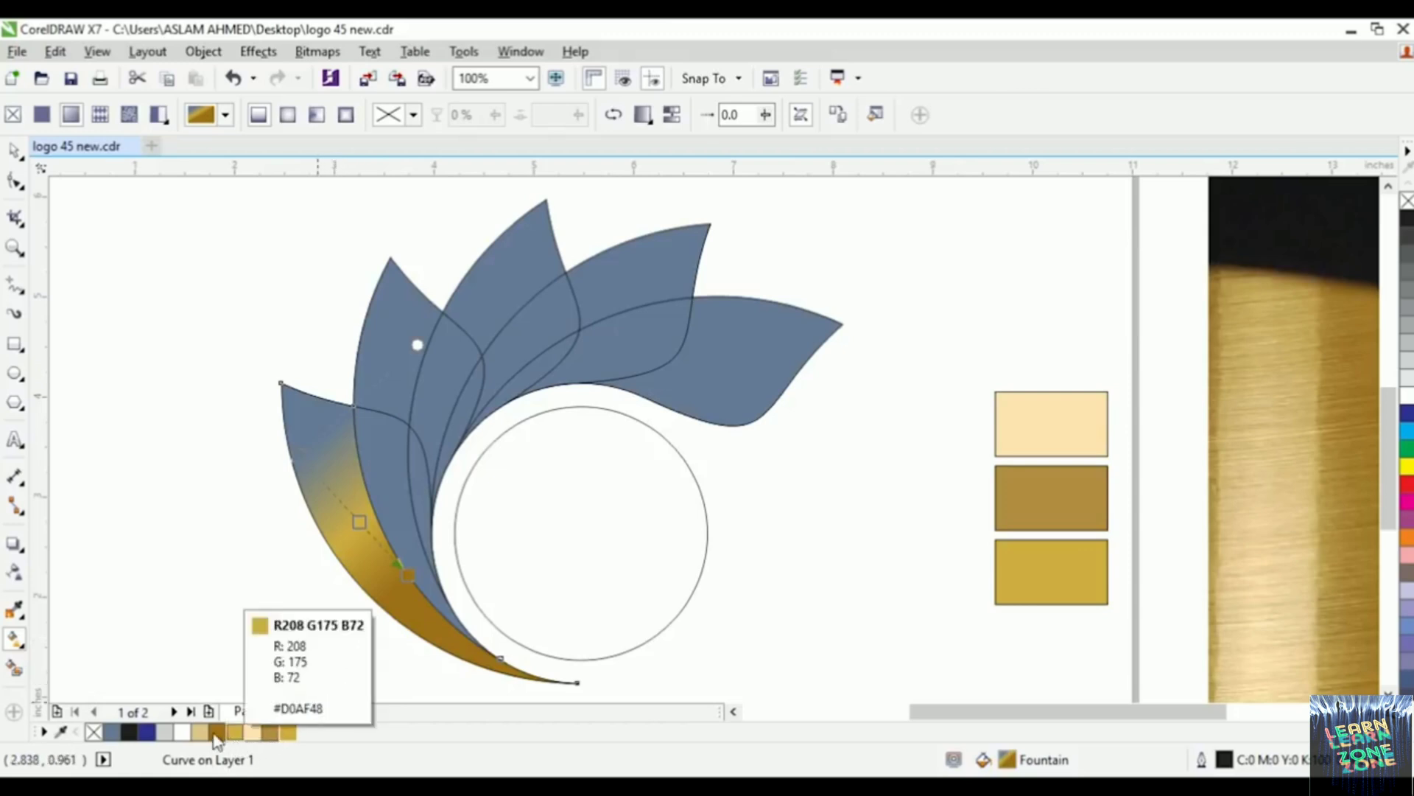
{"action": "left_click_drag", "start_coordinate": [455, 733], "coordinate": [297, 461]}
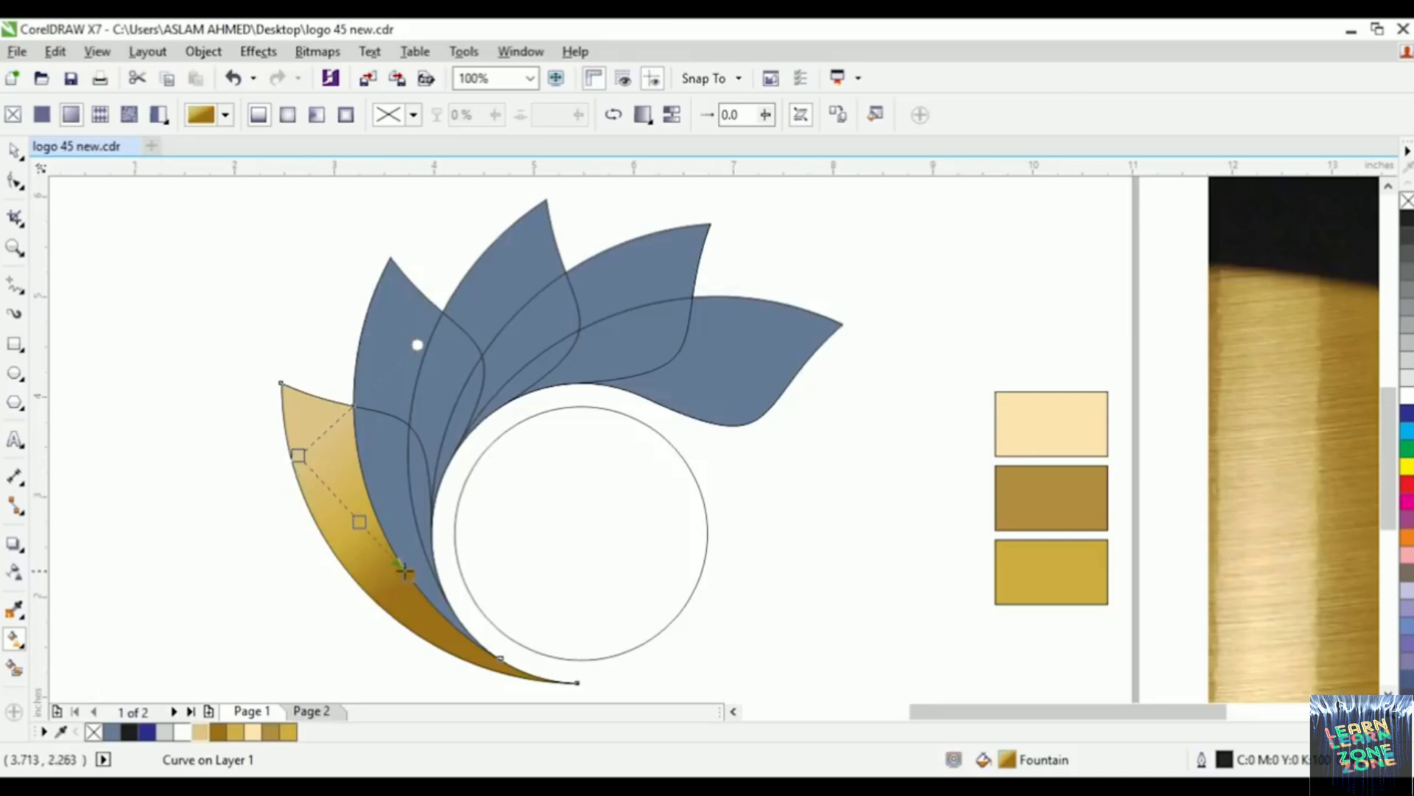
{"action": "left_click_drag", "start_coordinate": [409, 577], "coordinate": [445, 590]}
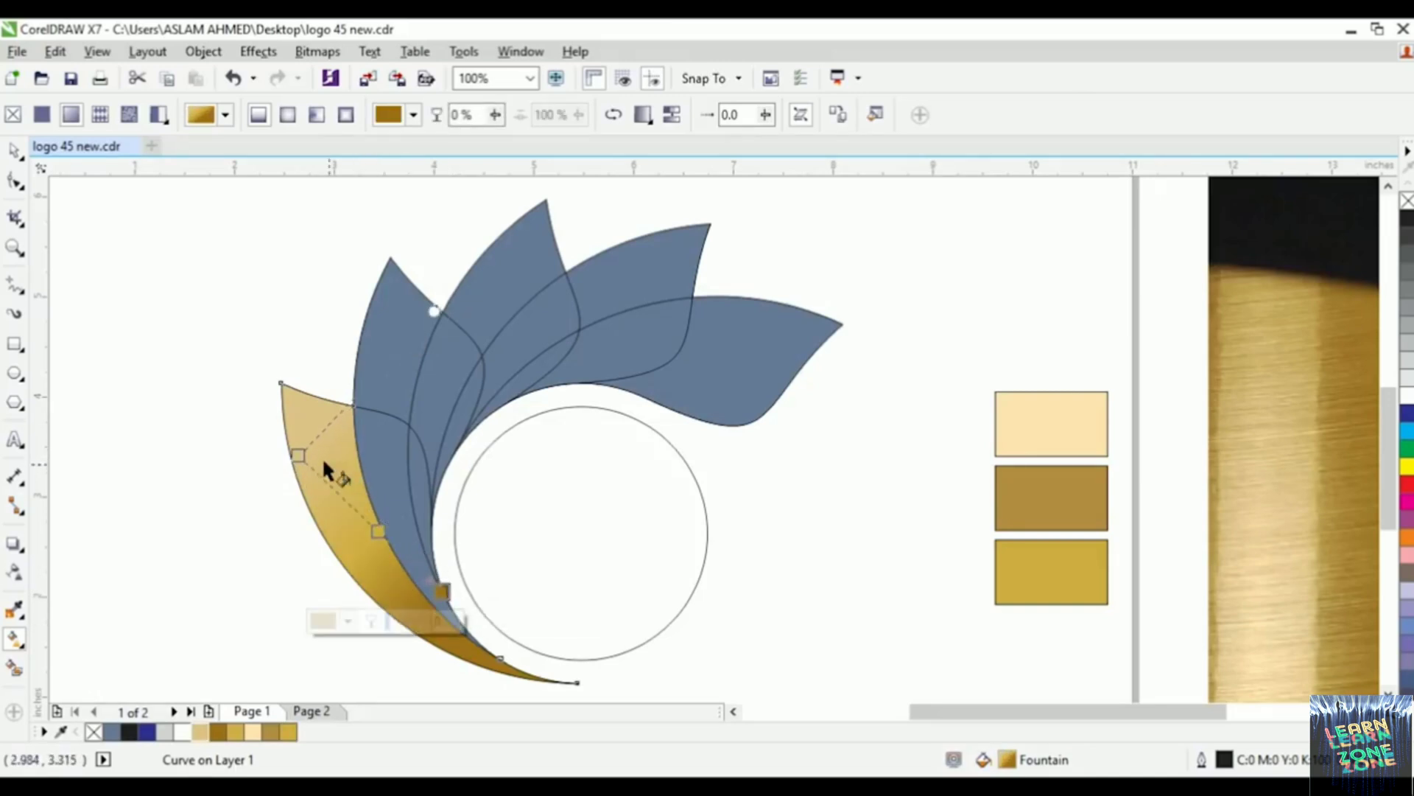
{"action": "left_click_drag", "start_coordinate": [298, 455], "coordinate": [269, 460]}
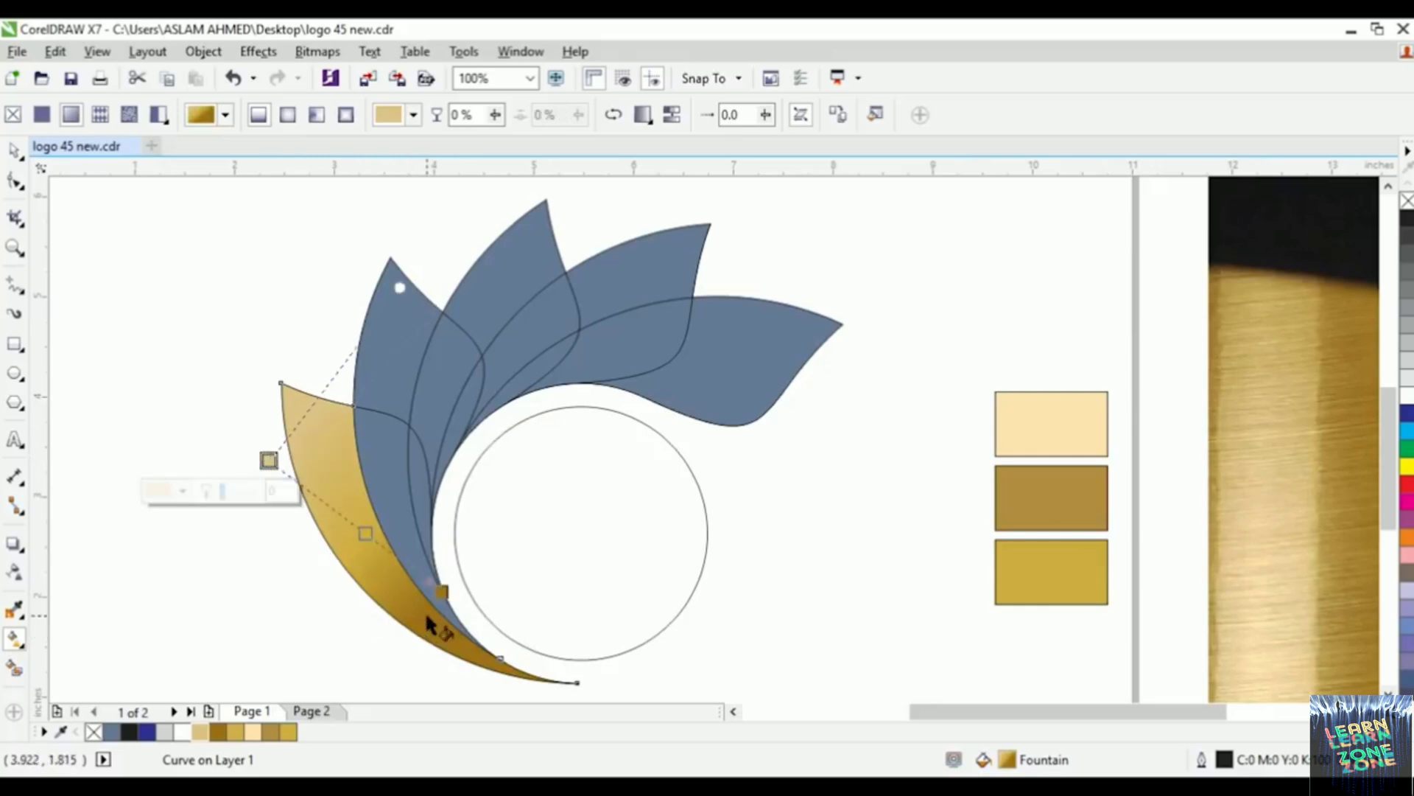
Step: Copy the gold fountain fill onto the two remaining inner sections of the lowest petal
{"action": "left_click", "coordinate": [384, 449]}
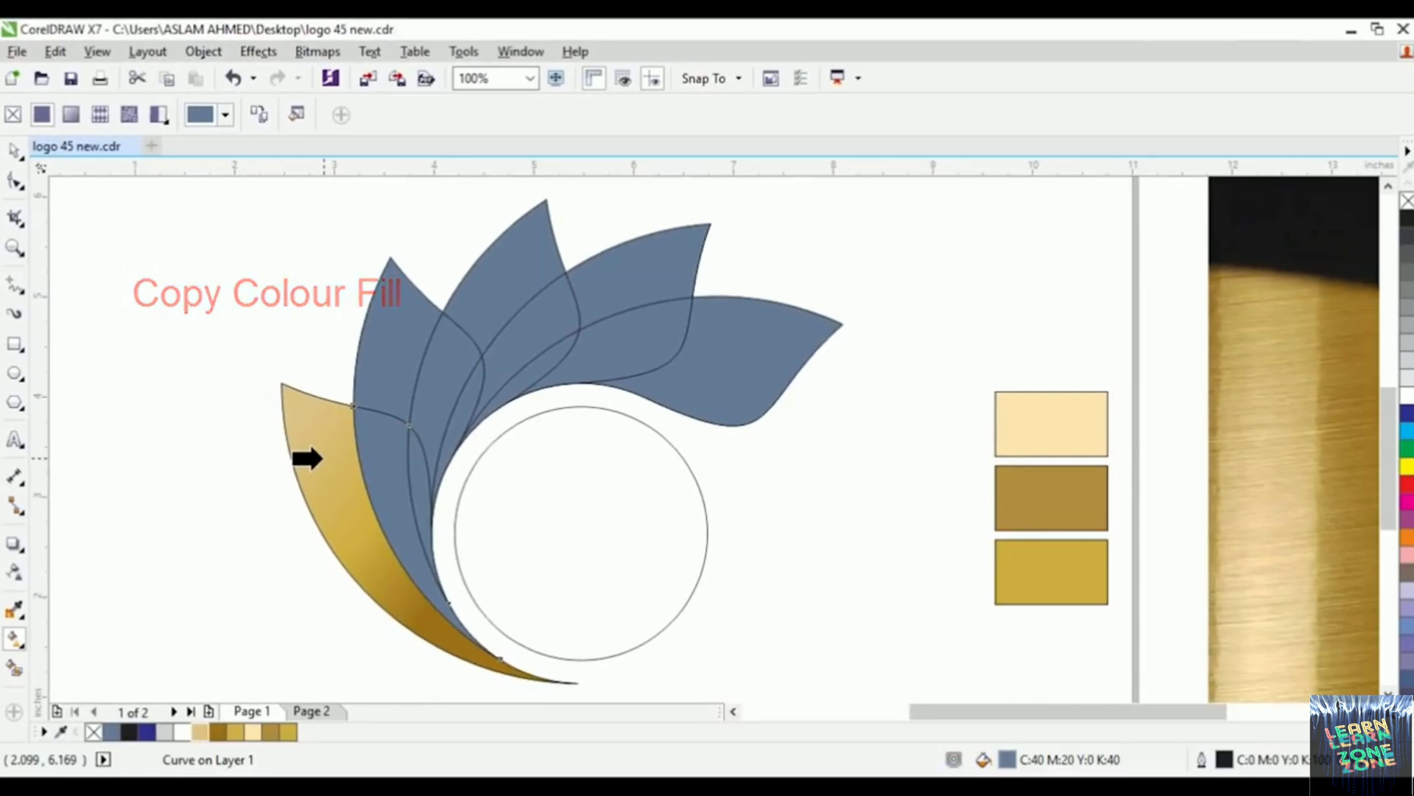
{"action": "left_click", "coordinate": [322, 459]}
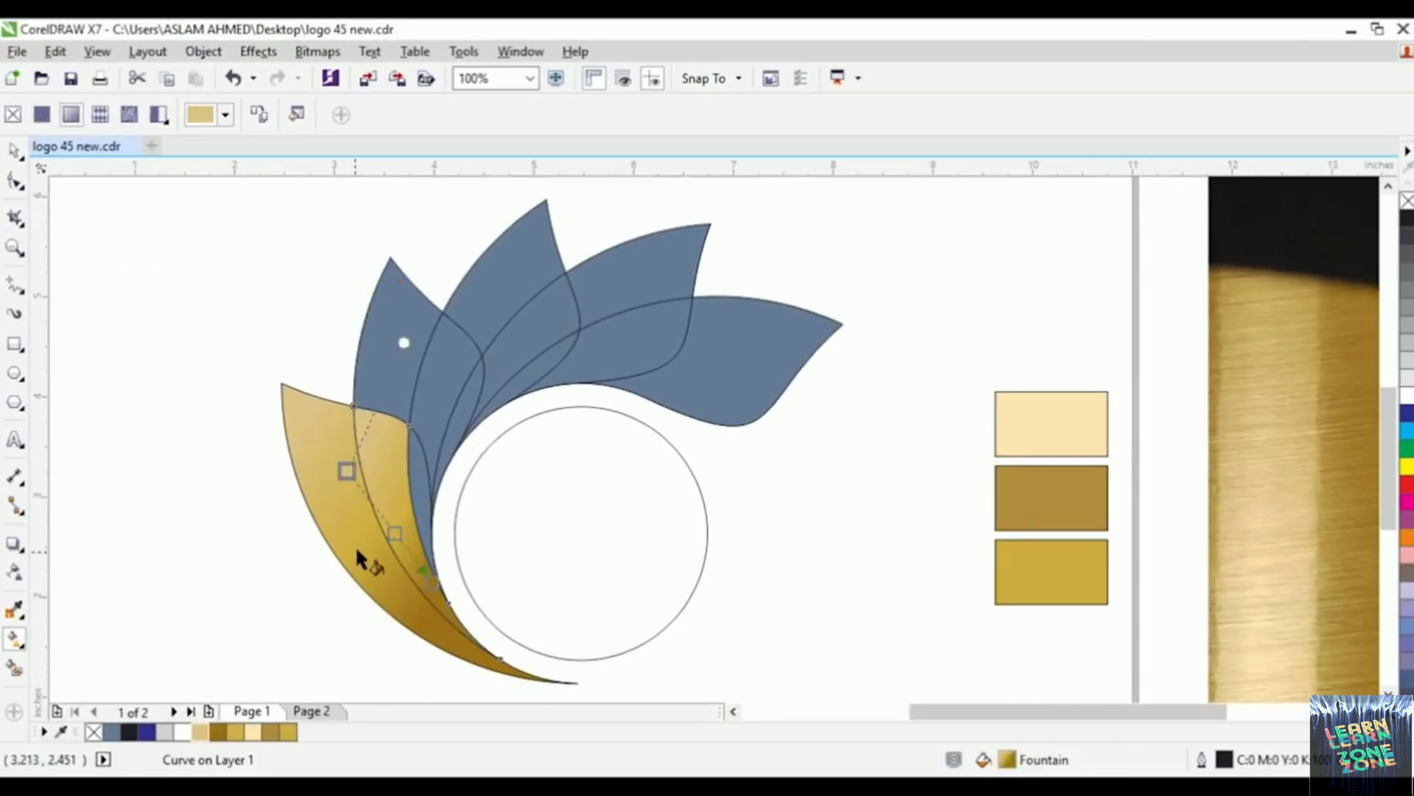
{"action": "left_click", "coordinate": [427, 500]}
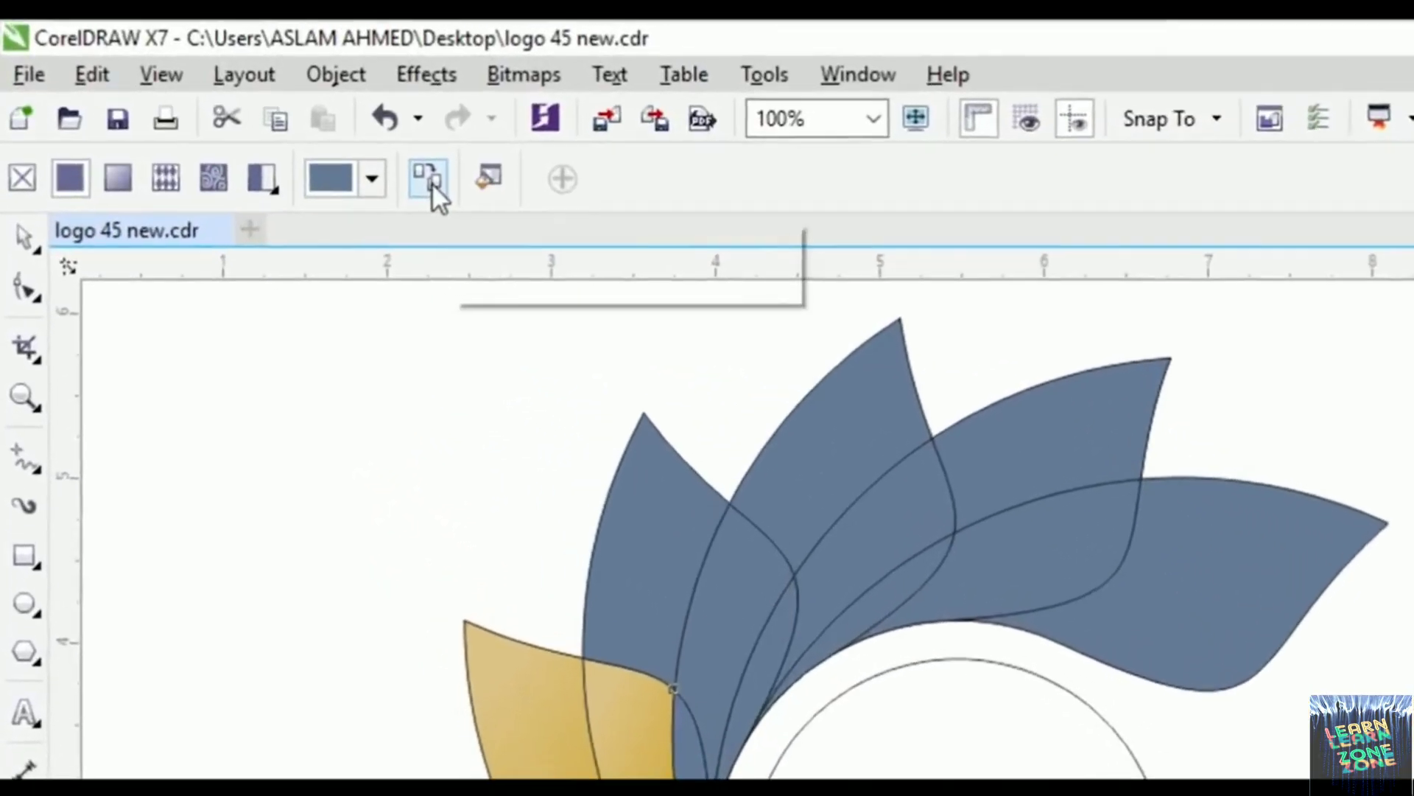
{"action": "left_click", "coordinate": [459, 193]}
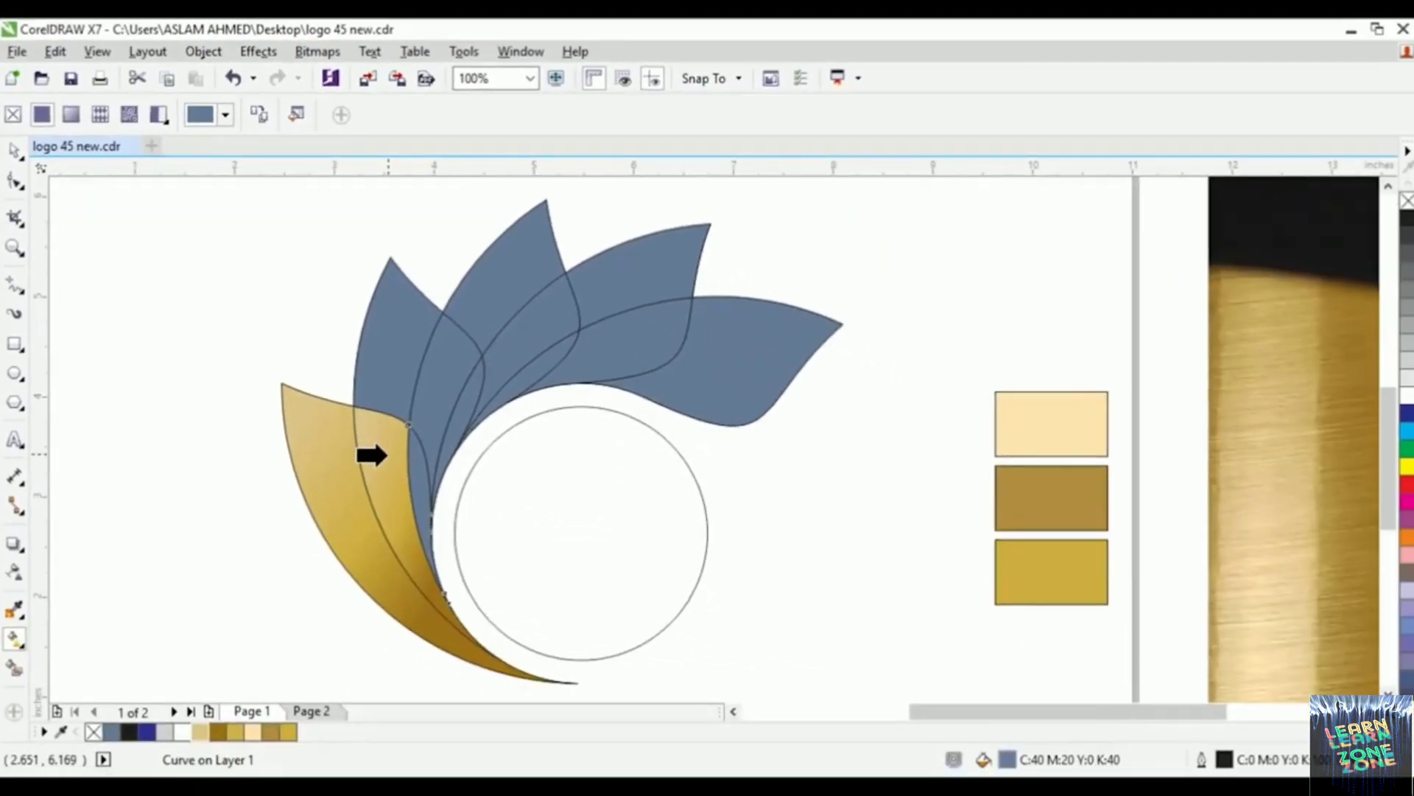
{"action": "left_click", "coordinate": [648, 781]}
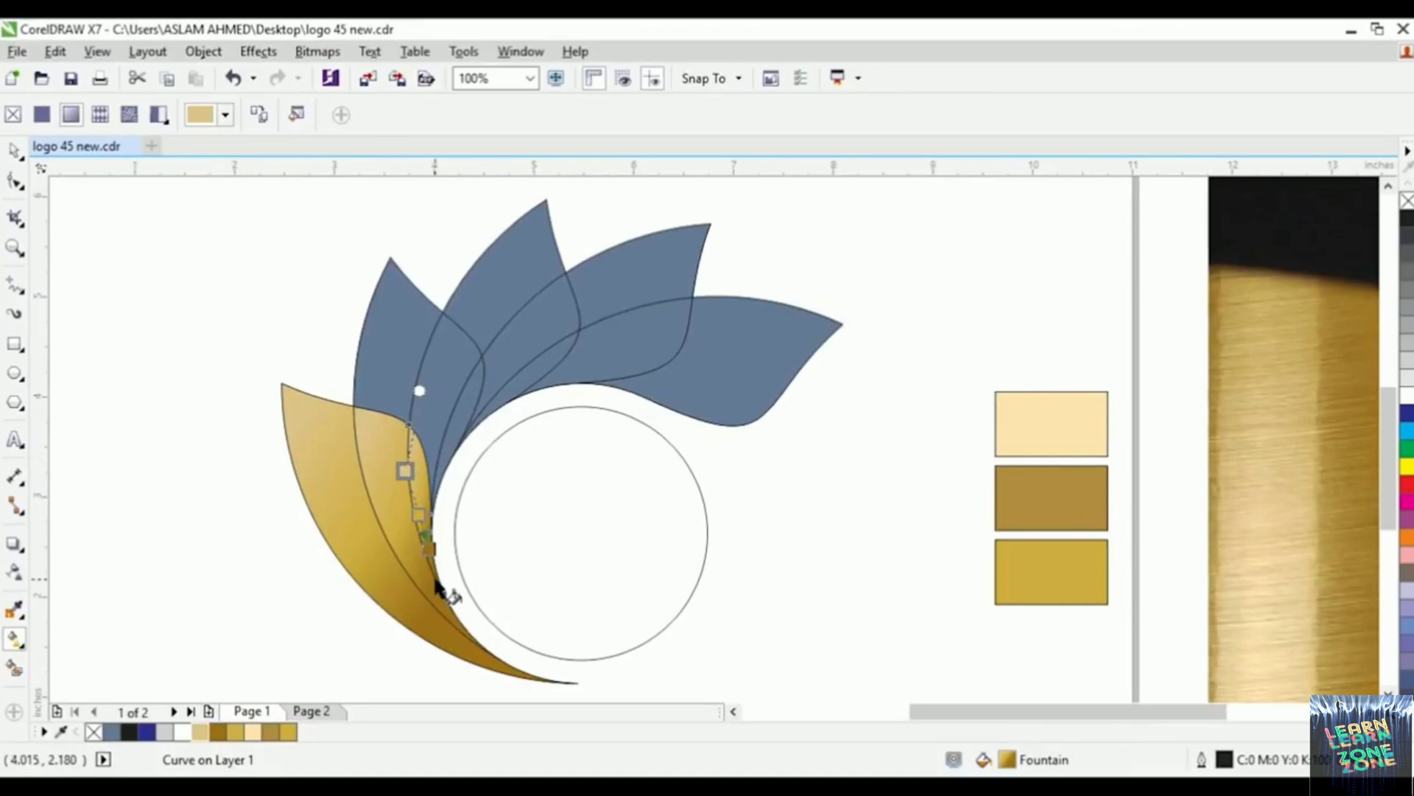
Step: Copy the gold fill onto the second petal's outer section and stretch the gradient from its outer edge to its base
{"action": "left_click", "coordinate": [391, 361]}
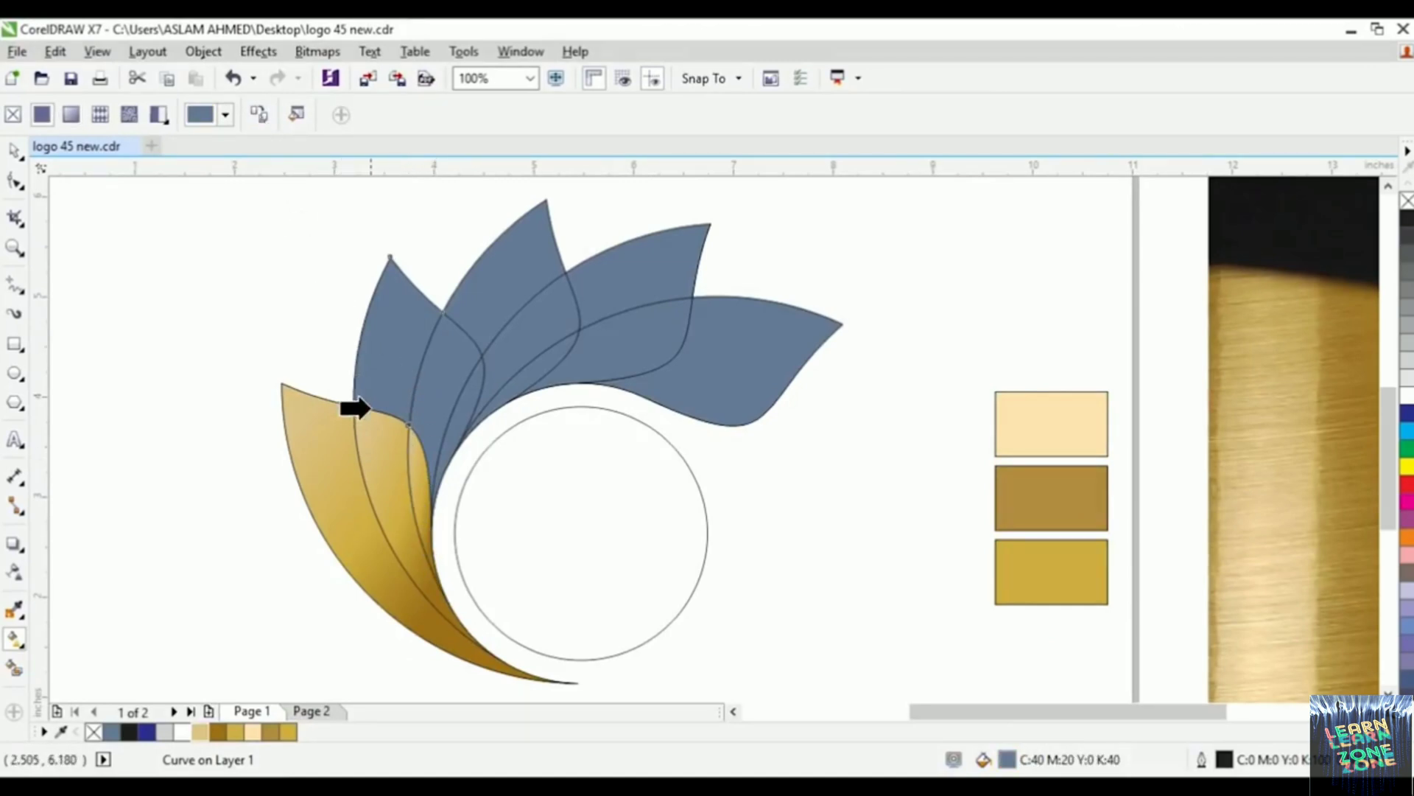
{"action": "left_click", "coordinate": [367, 442]}
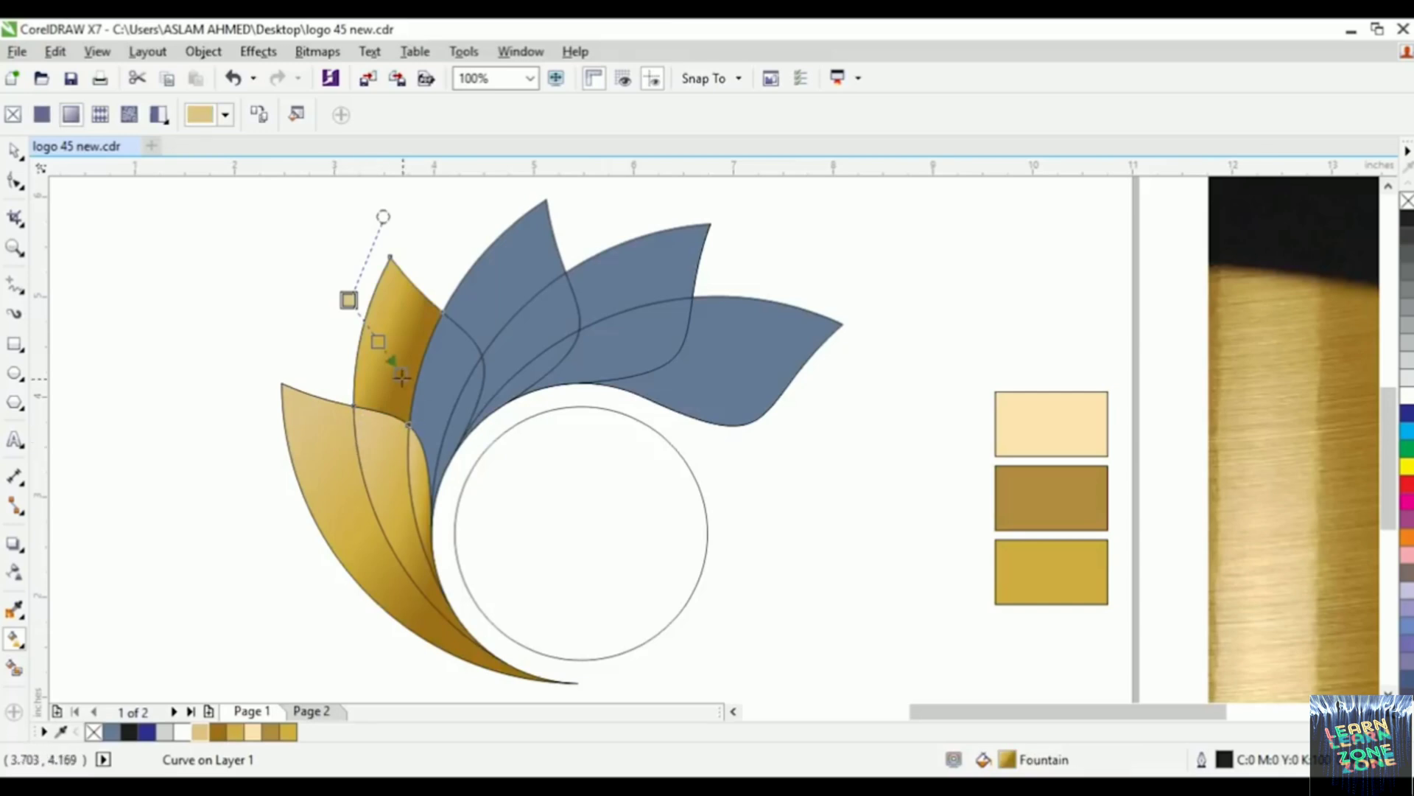
{"action": "left_click_drag", "start_coordinate": [401, 376], "coordinate": [417, 445]}
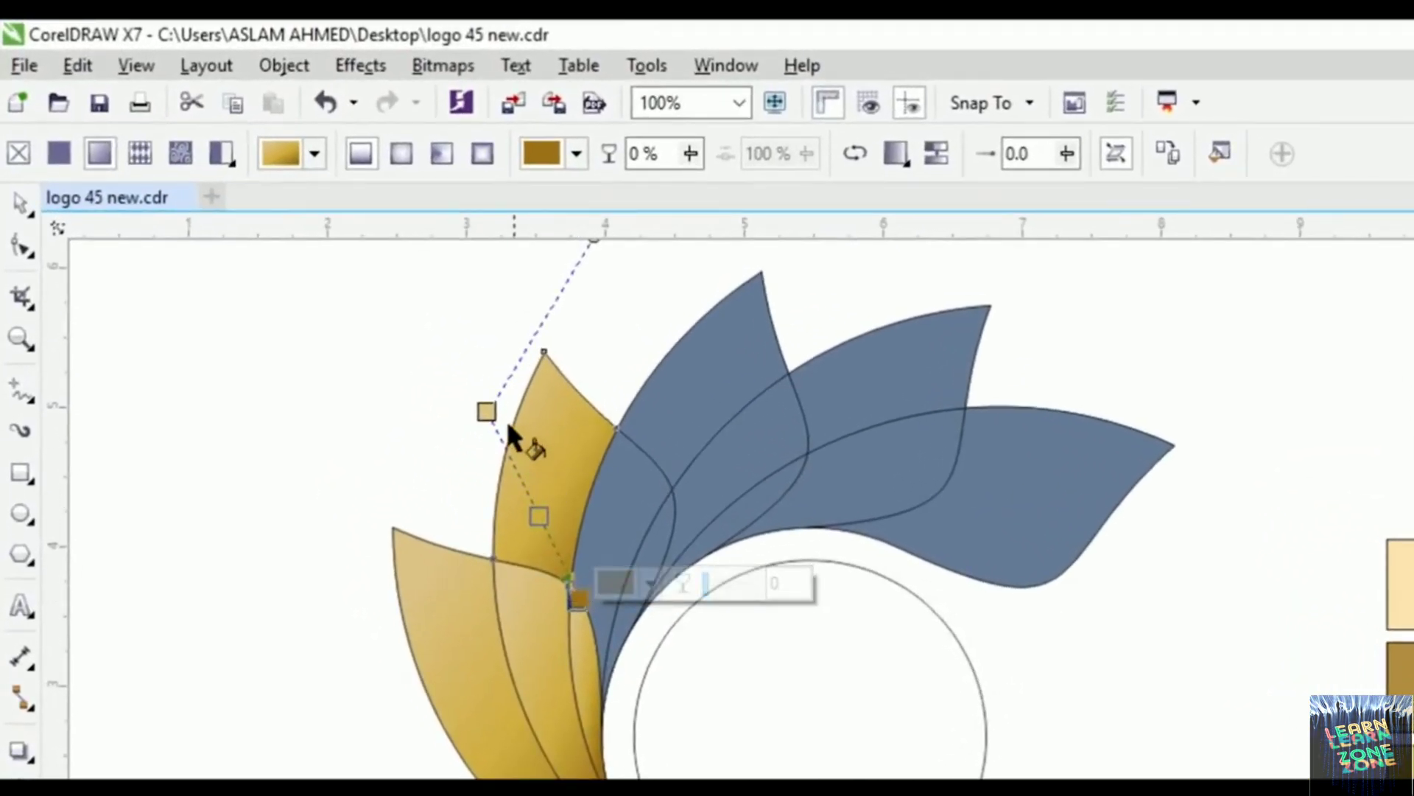
{"action": "left_click_drag", "start_coordinate": [487, 411], "coordinate": [512, 416]}
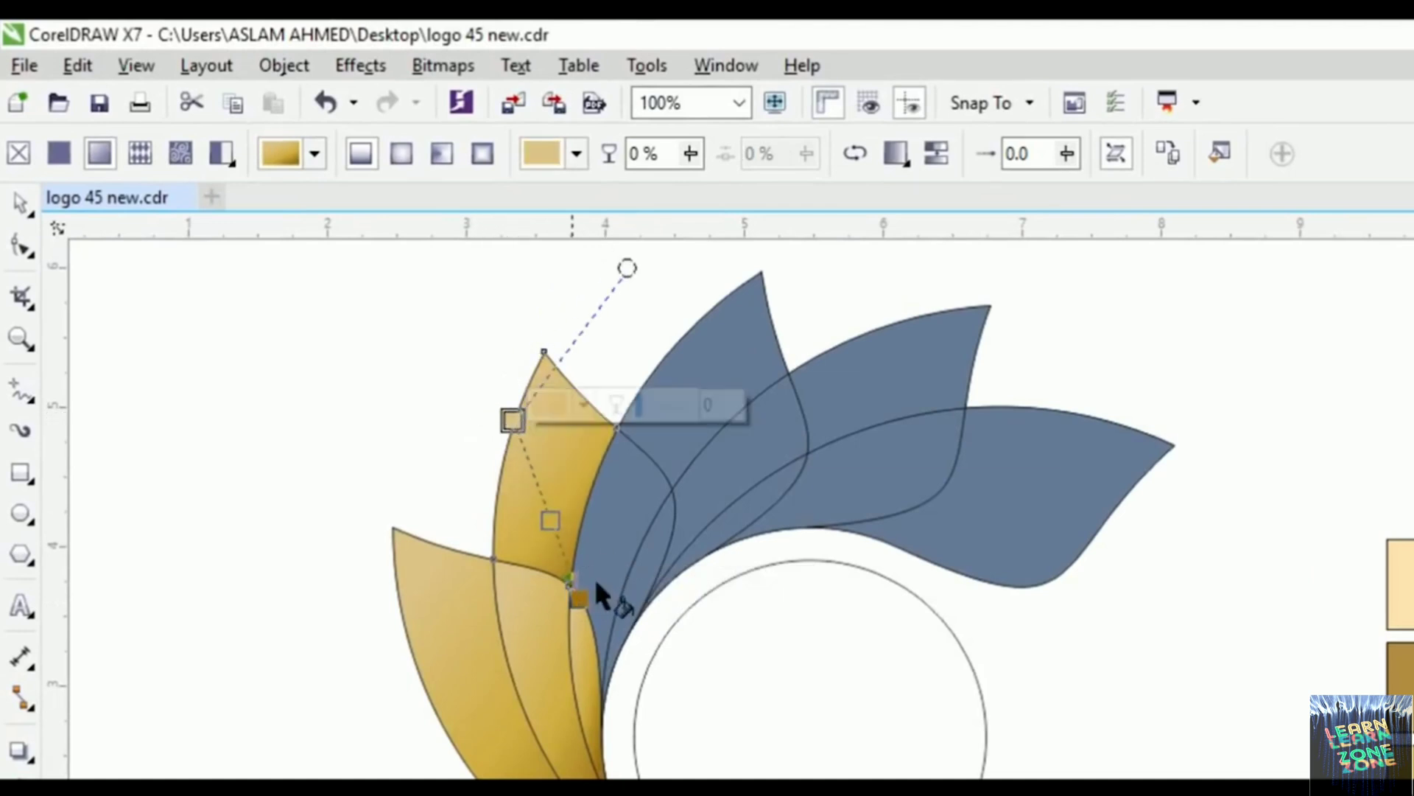
Step: Copy the second petal's gold fill onto its adjacent section, where it overlaps the third petal
{"action": "left_click", "coordinate": [617, 531]}
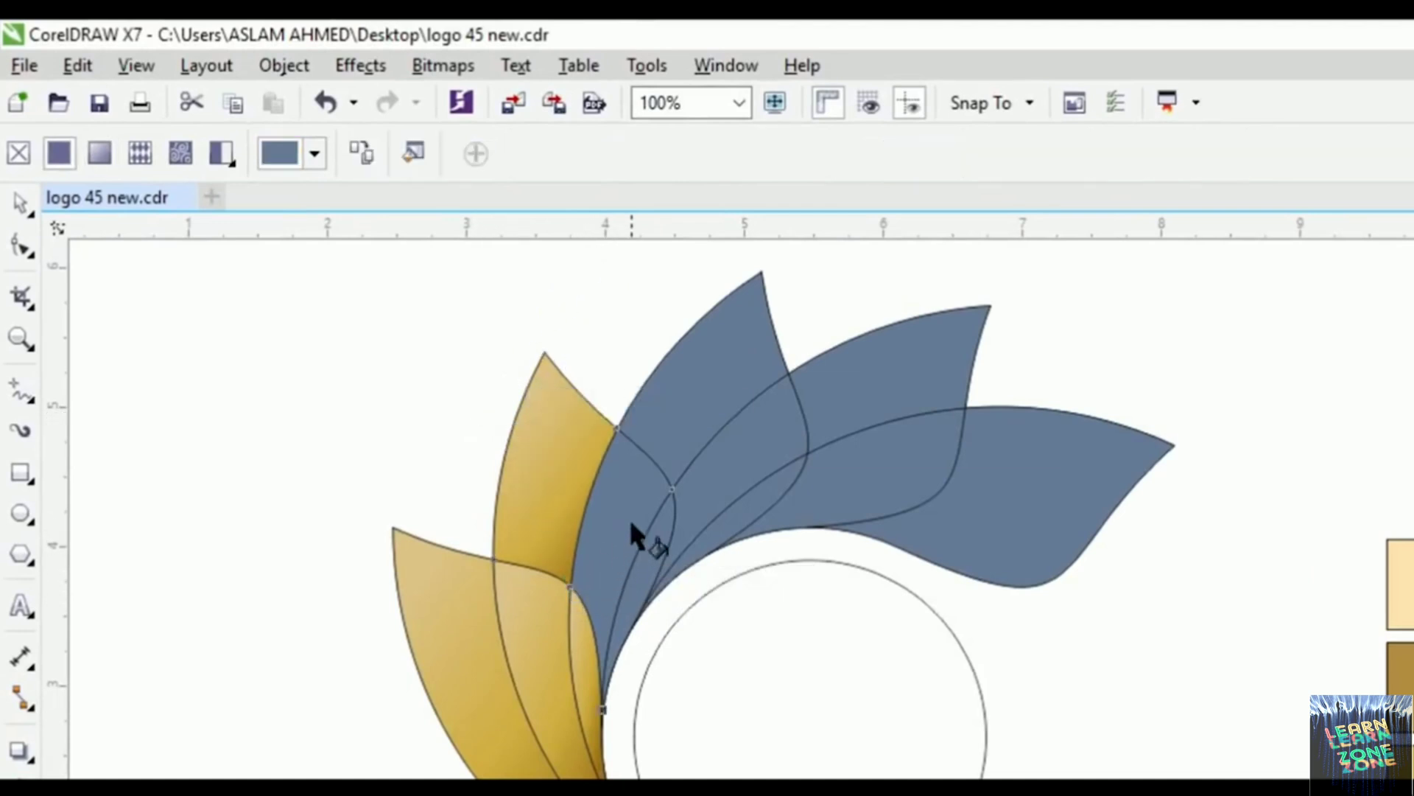
{"action": "left_click", "coordinate": [365, 154]}
{"action": "left_click", "coordinate": [526, 512]}
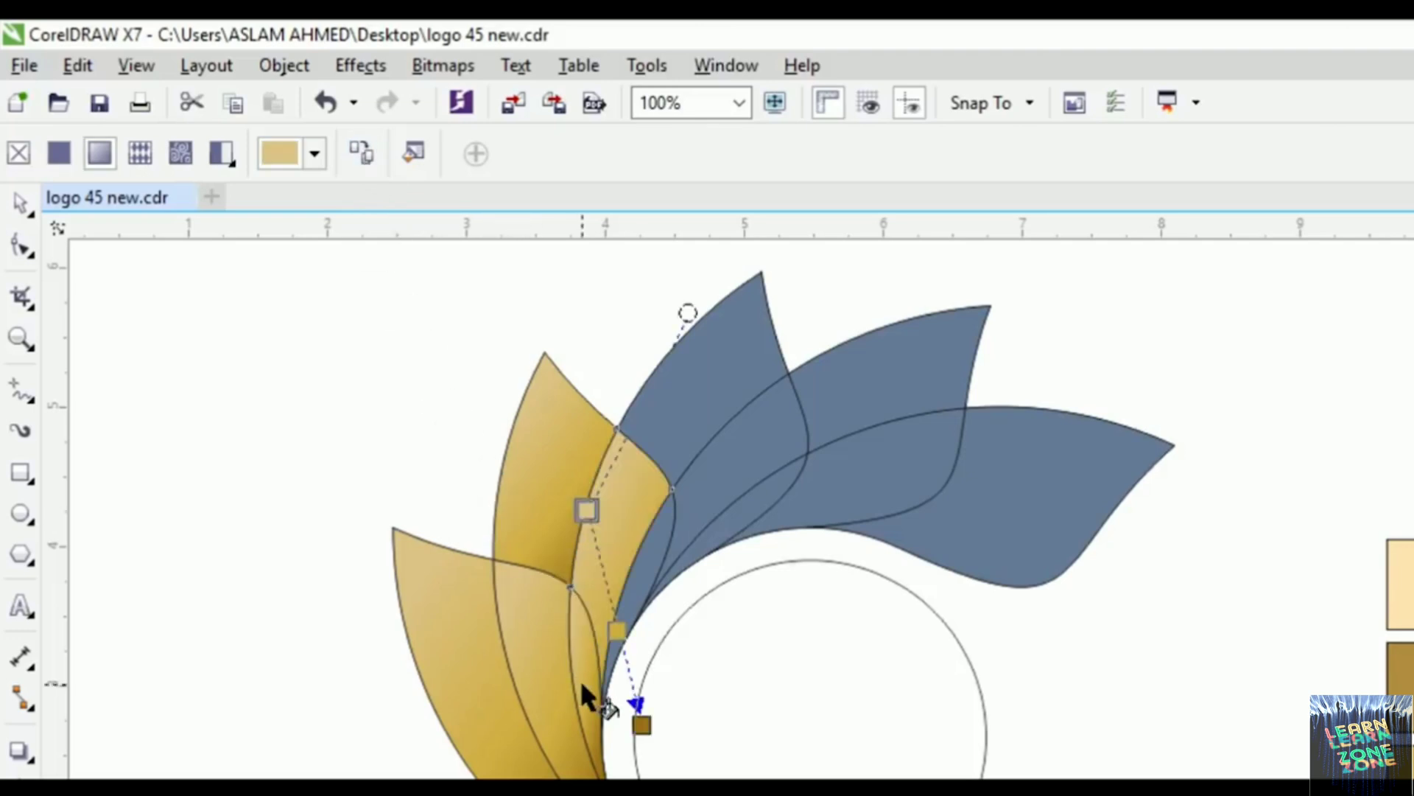
Step: Copy the gold fill onto the second petal's narrow innermost section and reposition the gradient's start and end nodes along it
{"action": "left_click", "coordinate": [638, 573]}
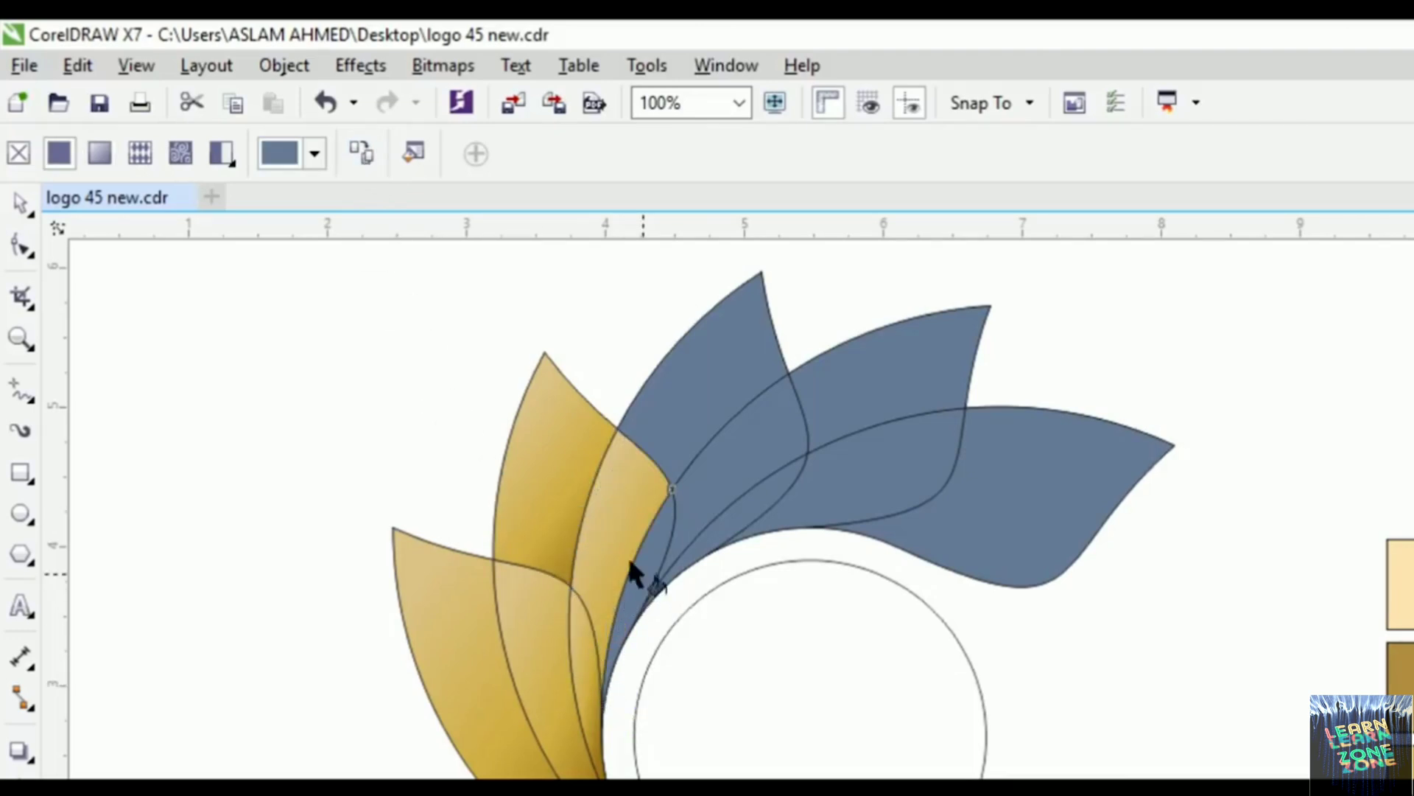
{"action": "left_click", "coordinate": [368, 161]}
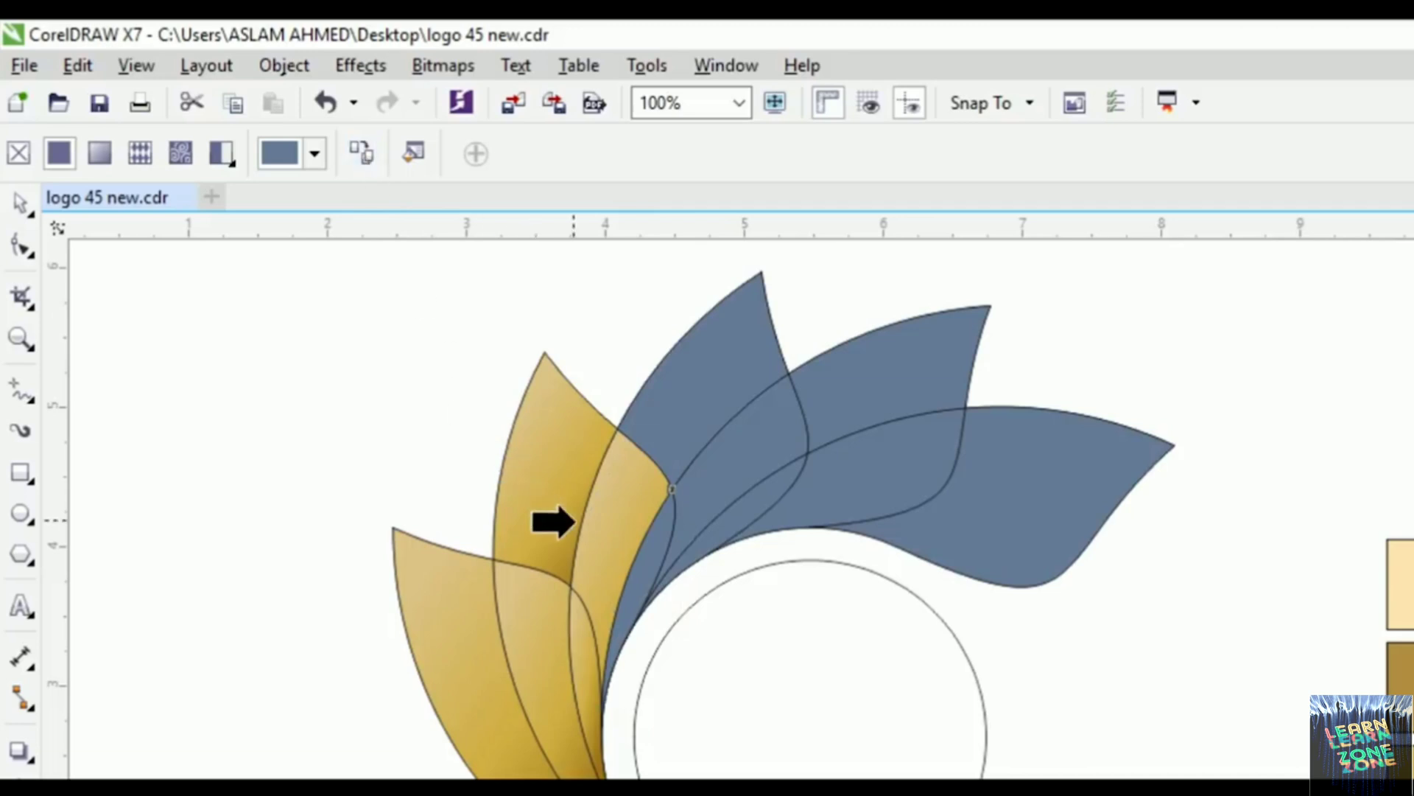
{"action": "left_click", "coordinate": [603, 535]}
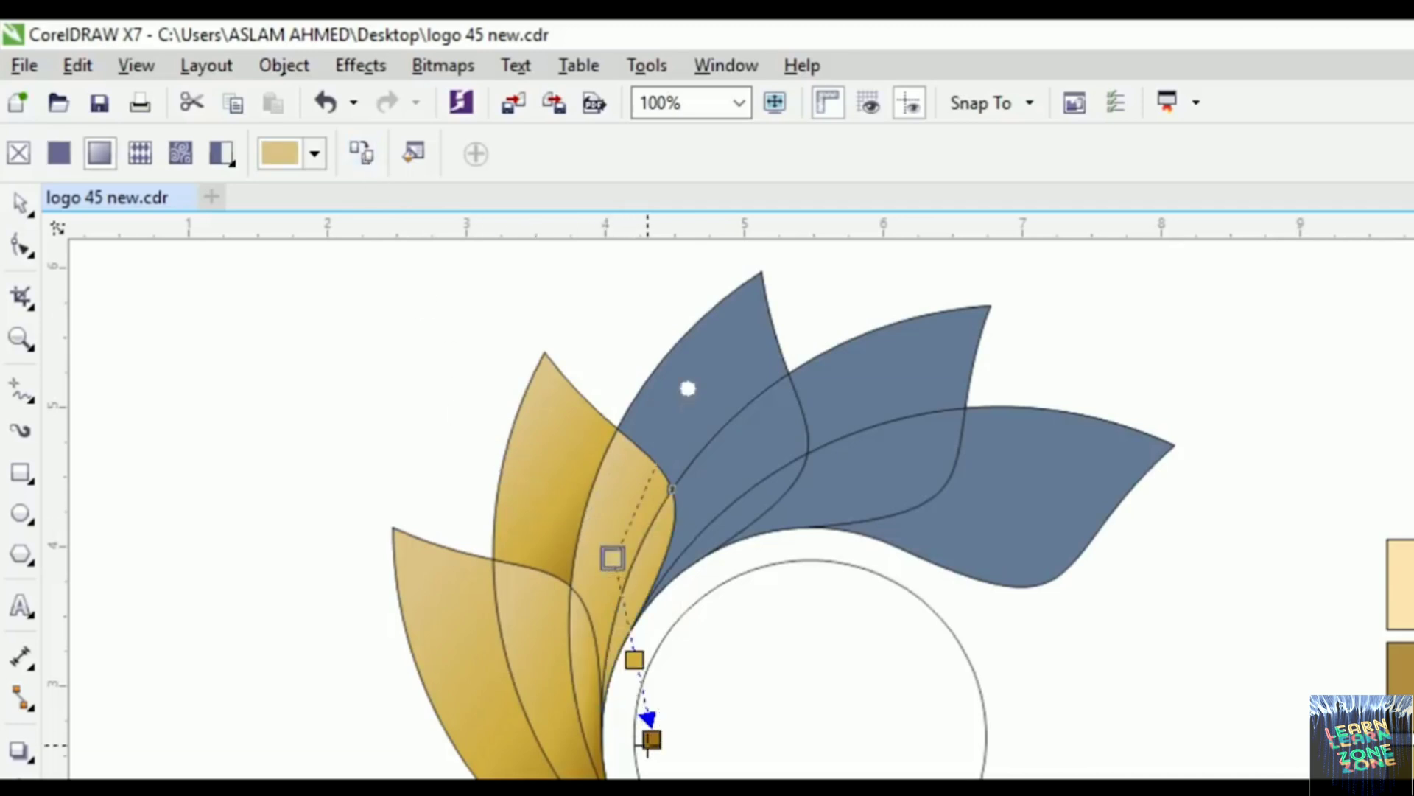
{"action": "left_click_drag", "start_coordinate": [652, 739], "coordinate": [622, 684]}
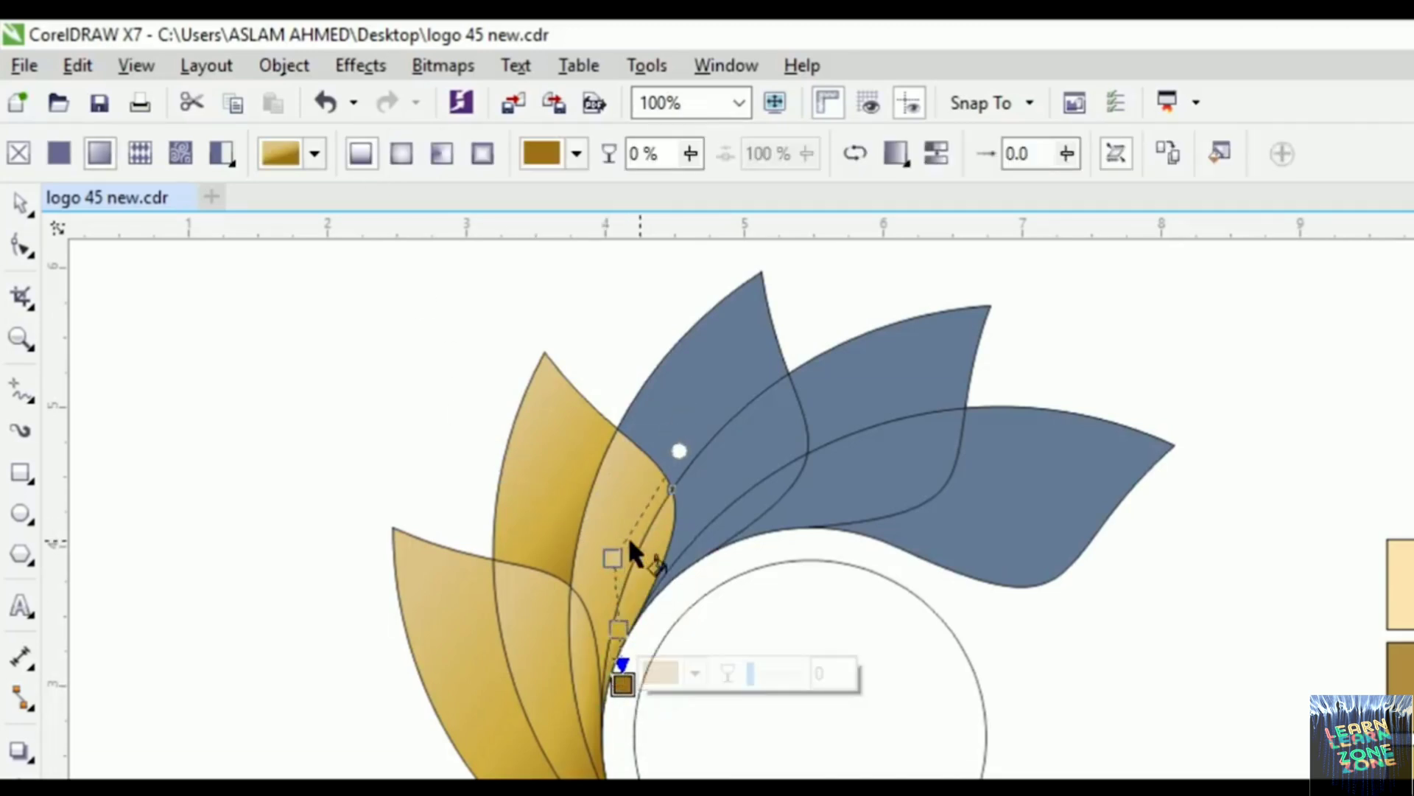
{"action": "left_click_drag", "start_coordinate": [611, 558], "coordinate": [640, 505]}
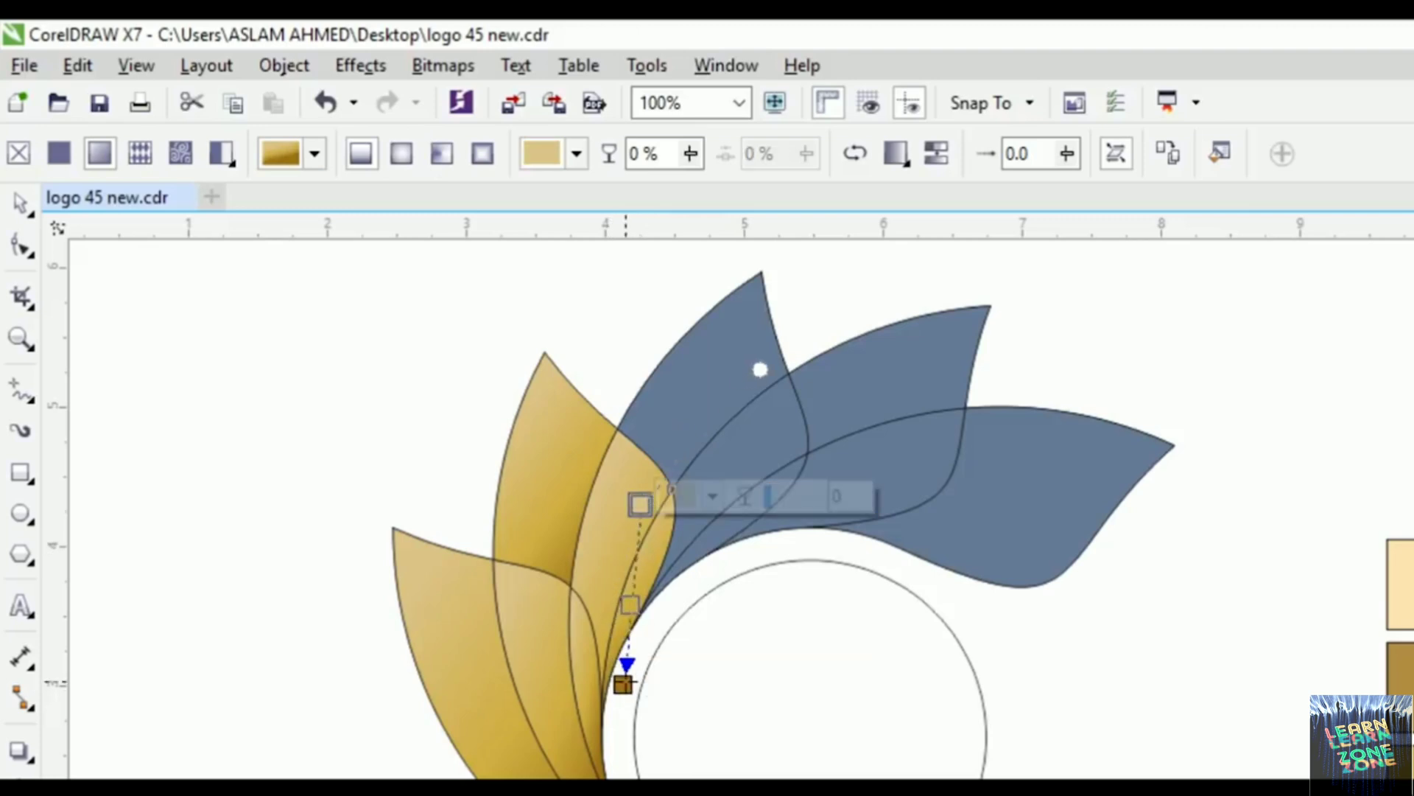
Step: Pull the gradient's dark end node inward on the second petal's narrow innermost section
{"action": "left_click", "coordinate": [622, 684]}
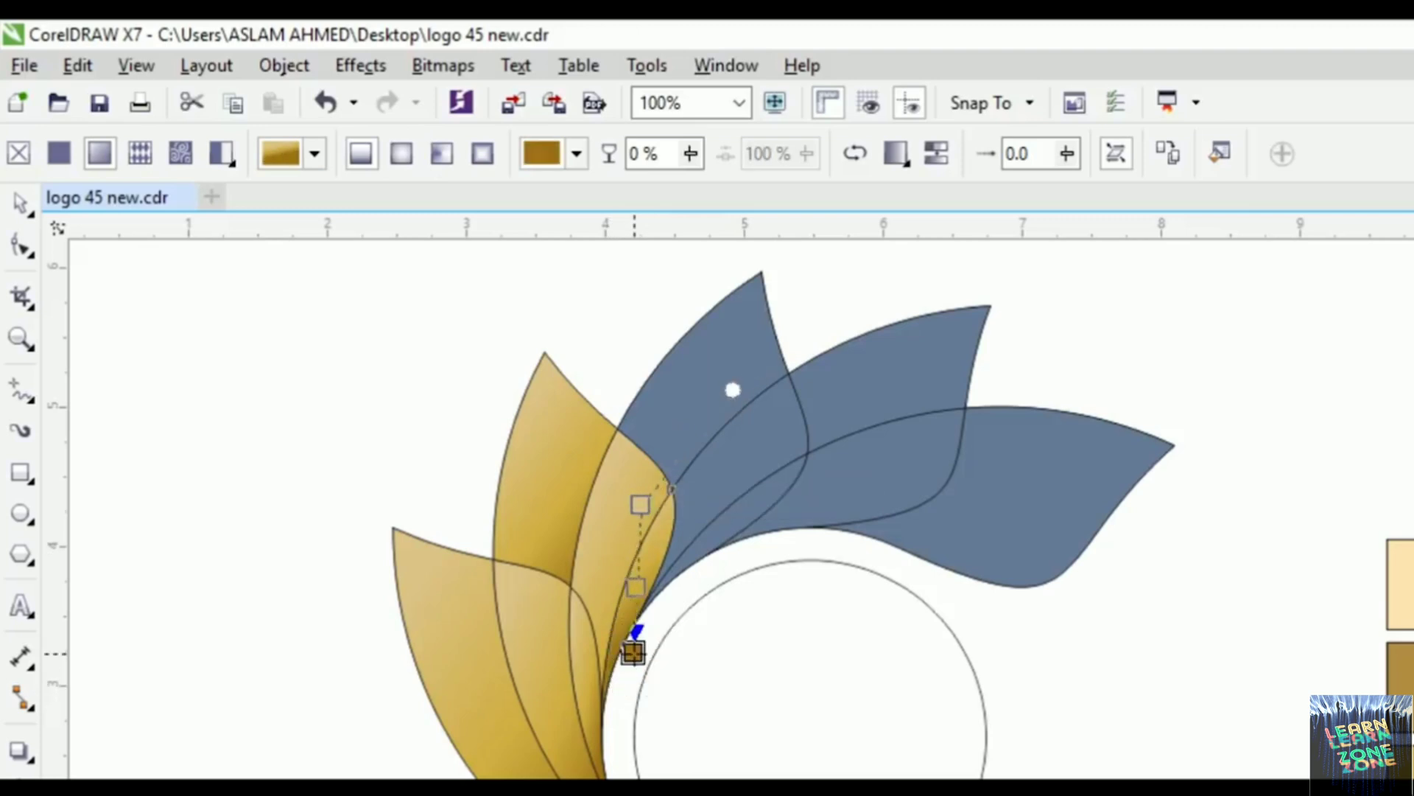
Step: Copy the gold fill onto the third petal's outer section and reposition the gradient from near its tip to its base corner
{"action": "left_click", "coordinate": [666, 373]}
{"action": "left_click", "coordinate": [366, 159]}
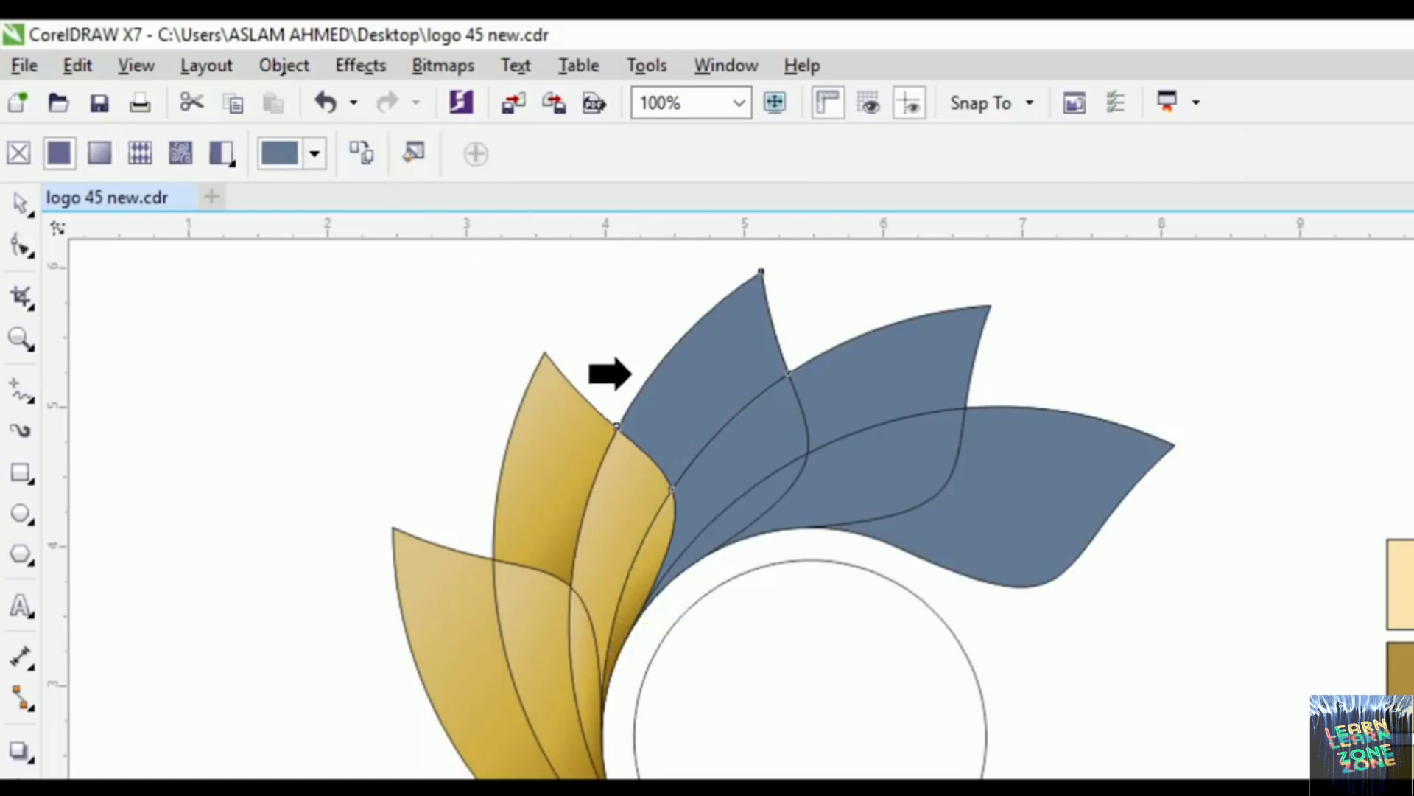
{"action": "left_click", "coordinate": [586, 465]}
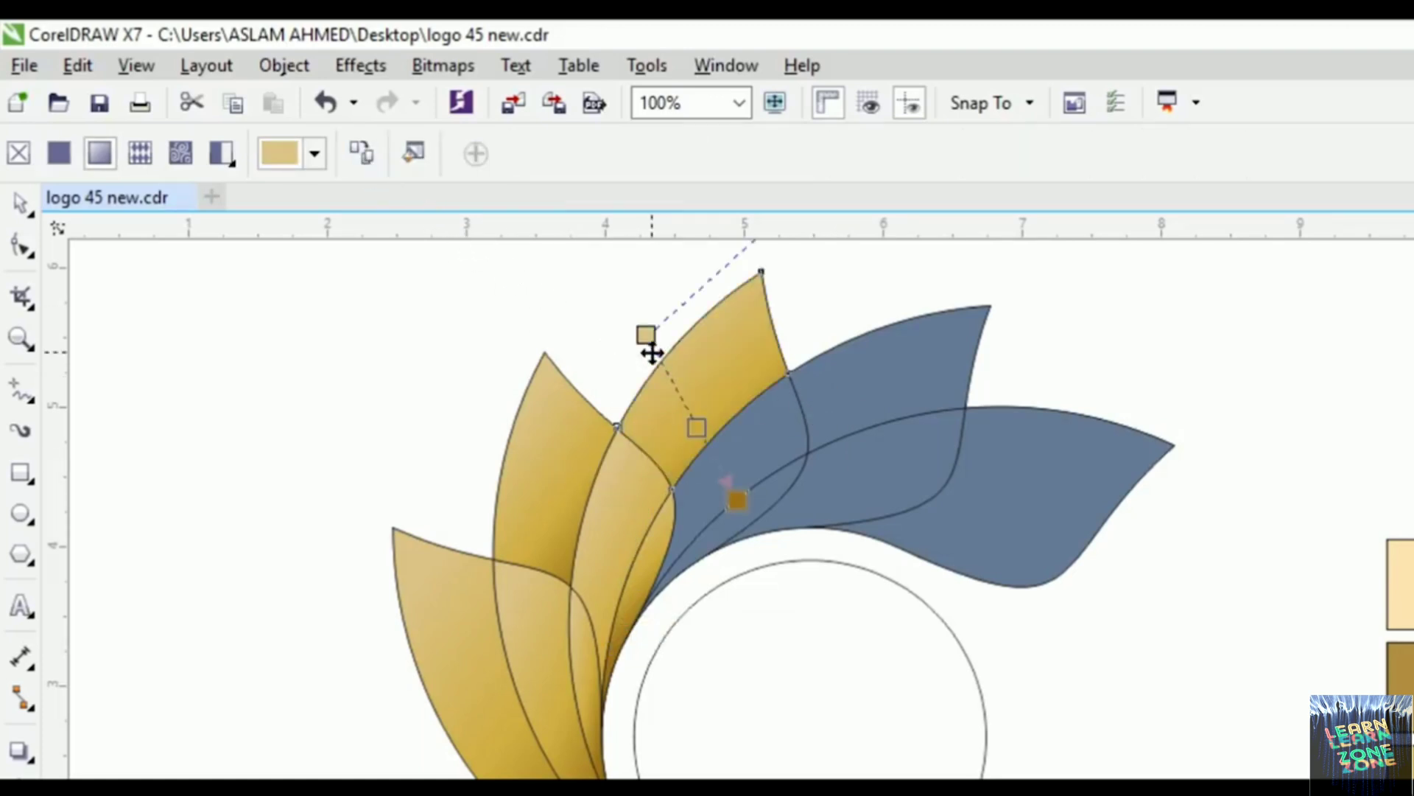
{"action": "left_click_drag", "start_coordinate": [674, 336], "coordinate": [715, 337]}
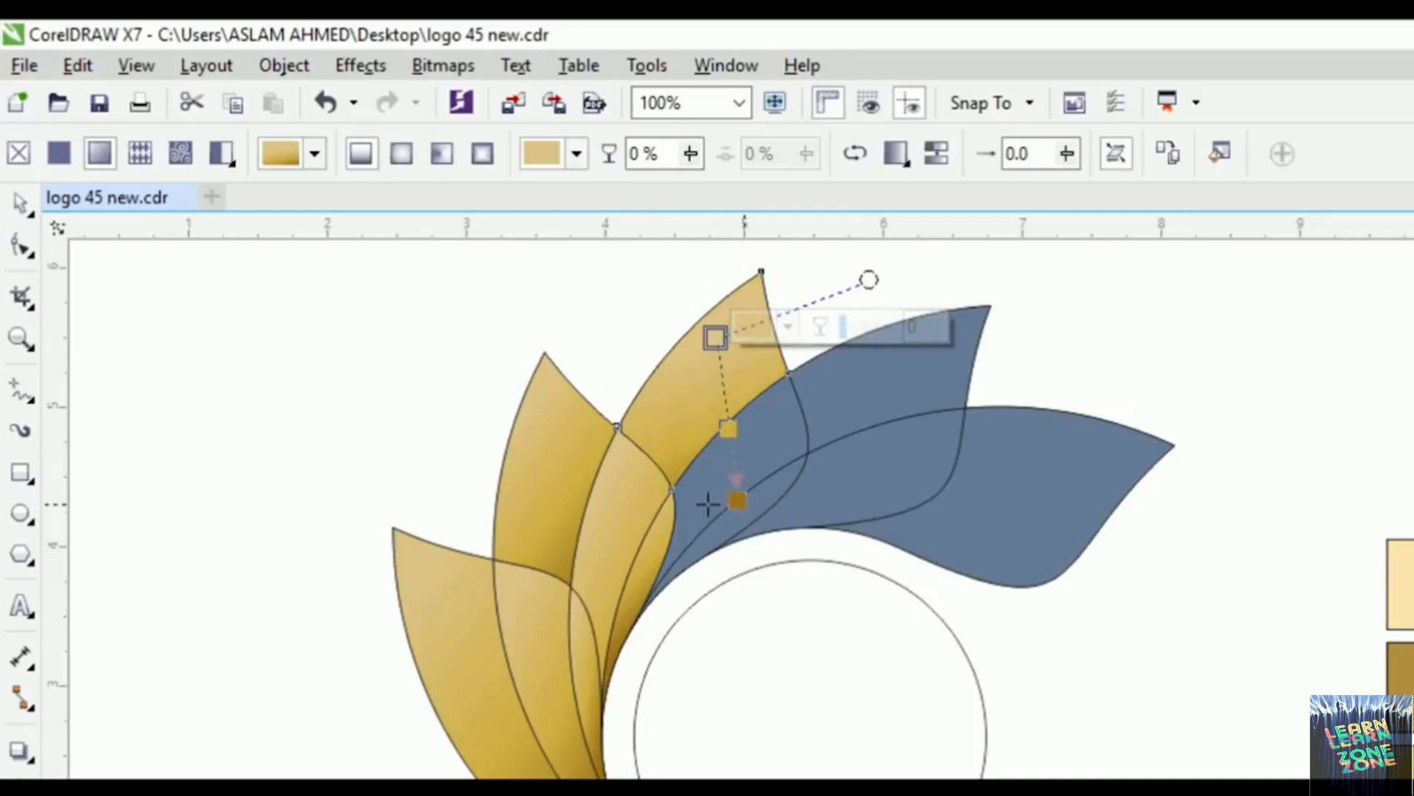
{"action": "left_click_drag", "start_coordinate": [737, 500], "coordinate": [671, 494]}
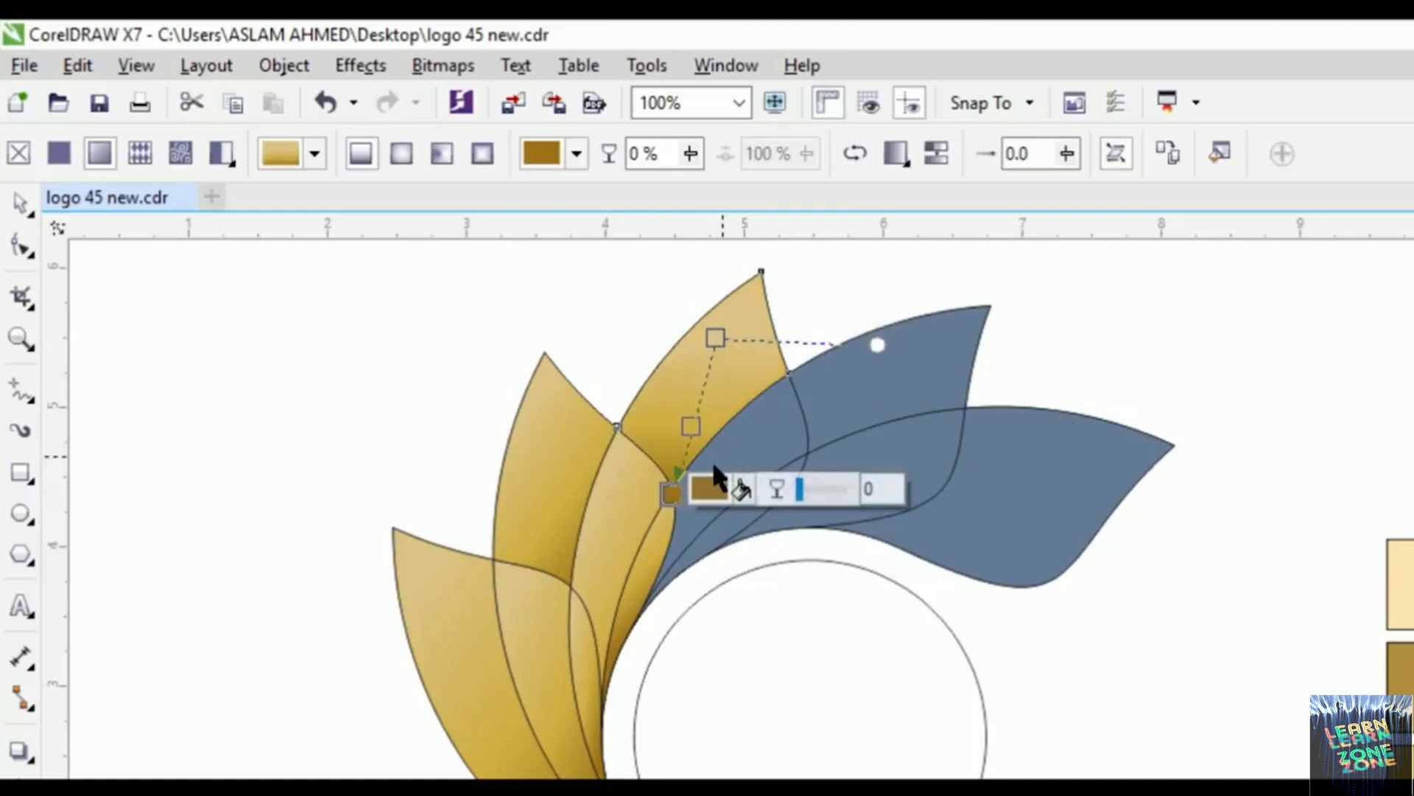
Step: Copy the gold fill onto the third petal's middle section, where it overlaps the fourth petal, and pull the gradient's dark end toward its base
{"action": "left_click", "coordinate": [752, 401]}
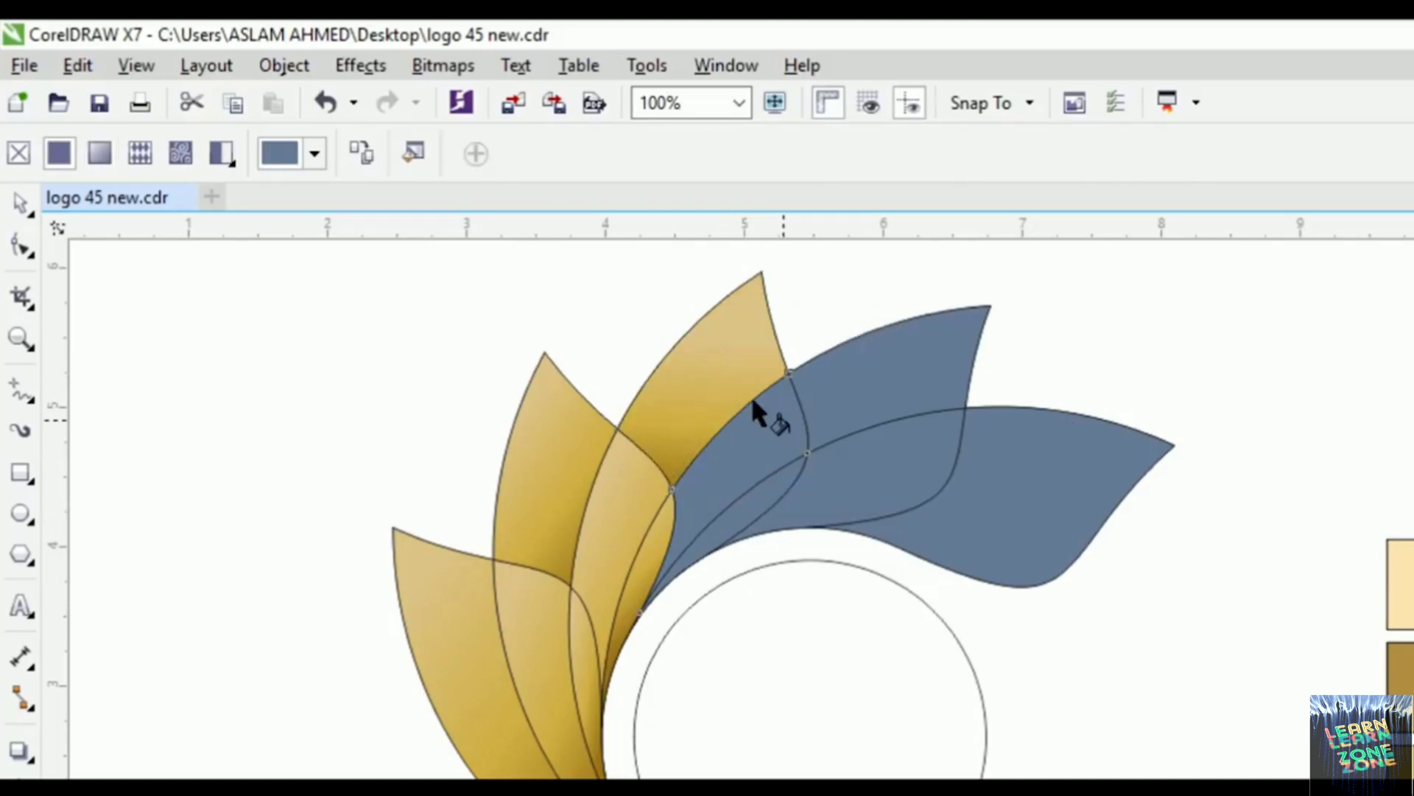
{"action": "left_click", "coordinate": [375, 151]}
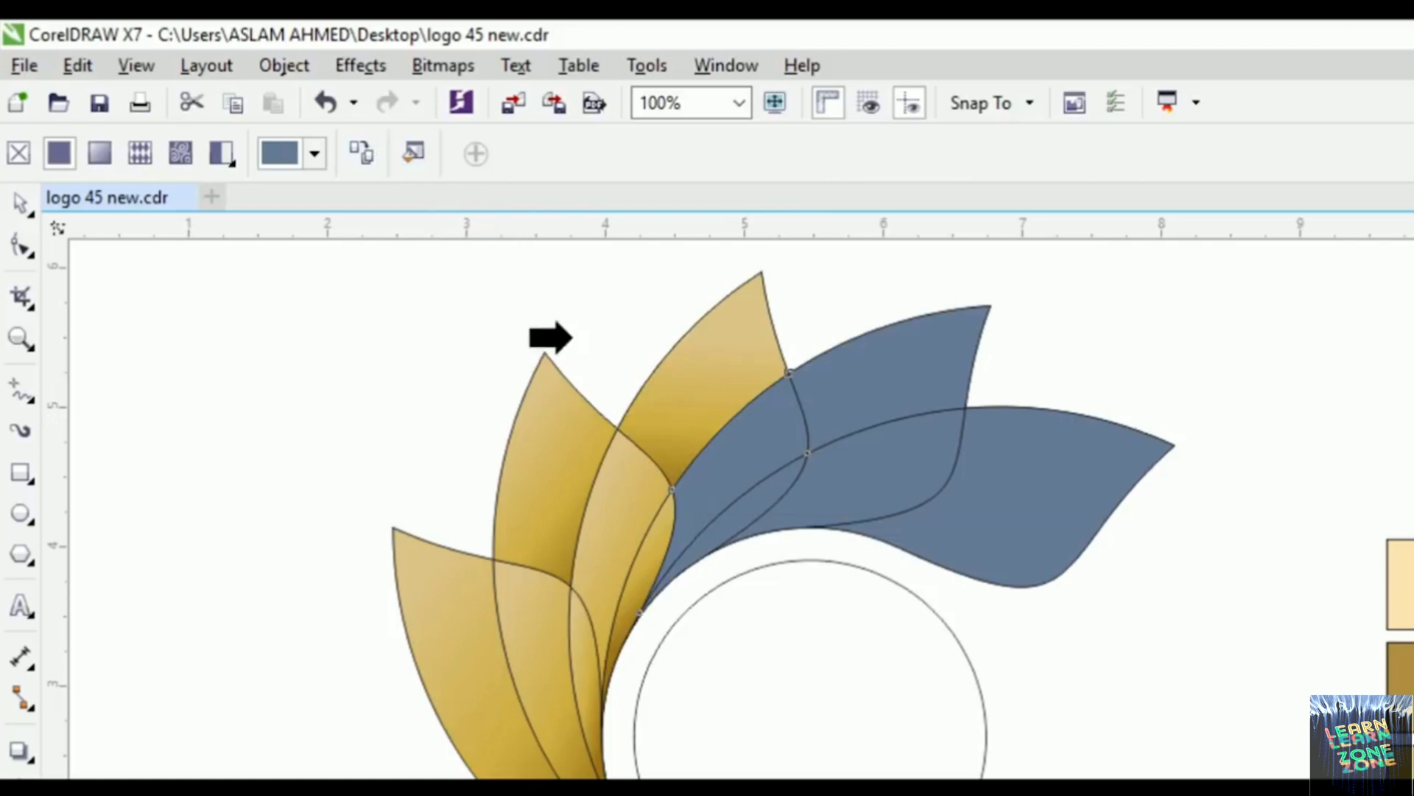
{"action": "left_click", "coordinate": [672, 392]}
{"action": "left_click_drag", "start_coordinate": [693, 619], "coordinate": [685, 580]}
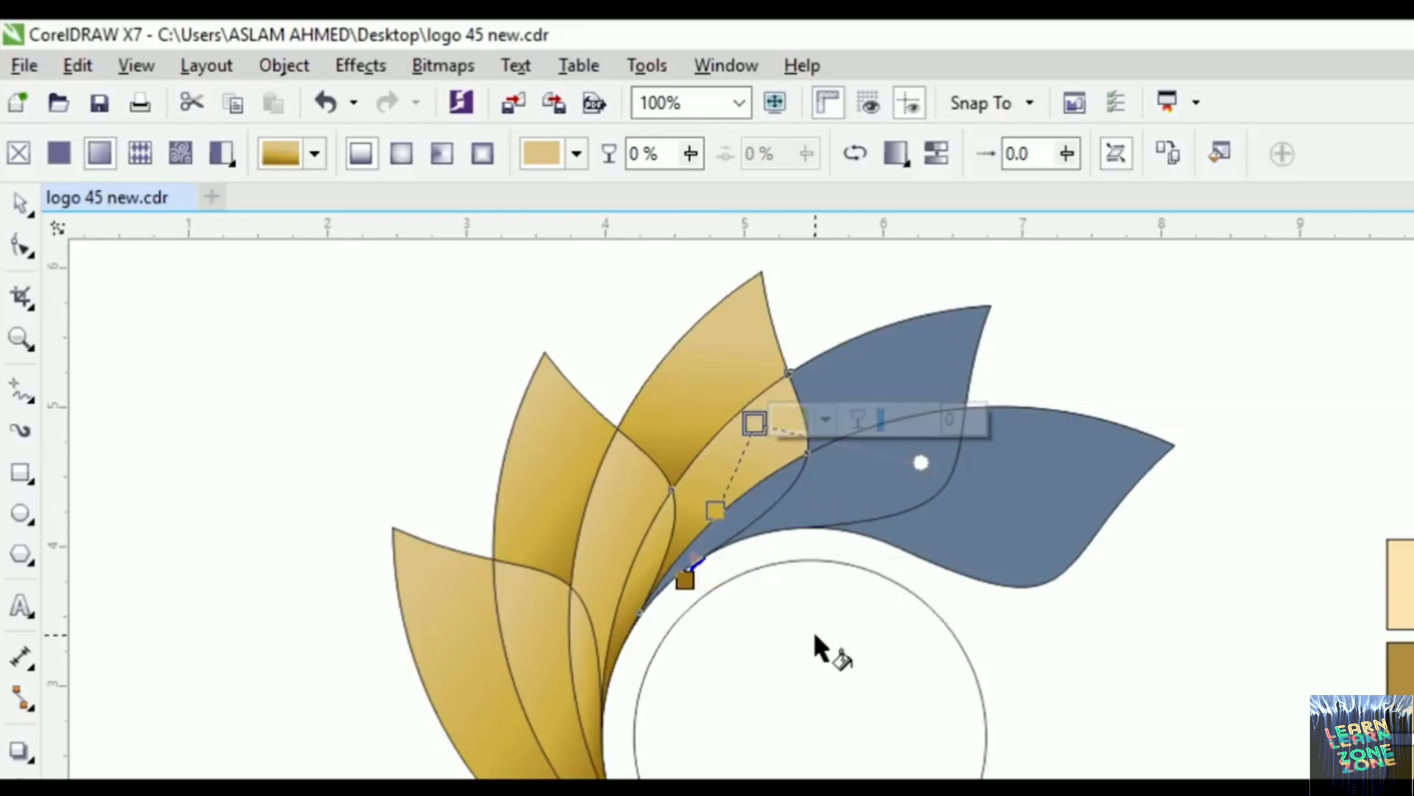
Step: Copy the gold fill onto the third petal's narrow innermost section and reposition the gradient's start and end nodes along it
{"action": "left_click", "coordinate": [766, 498]}
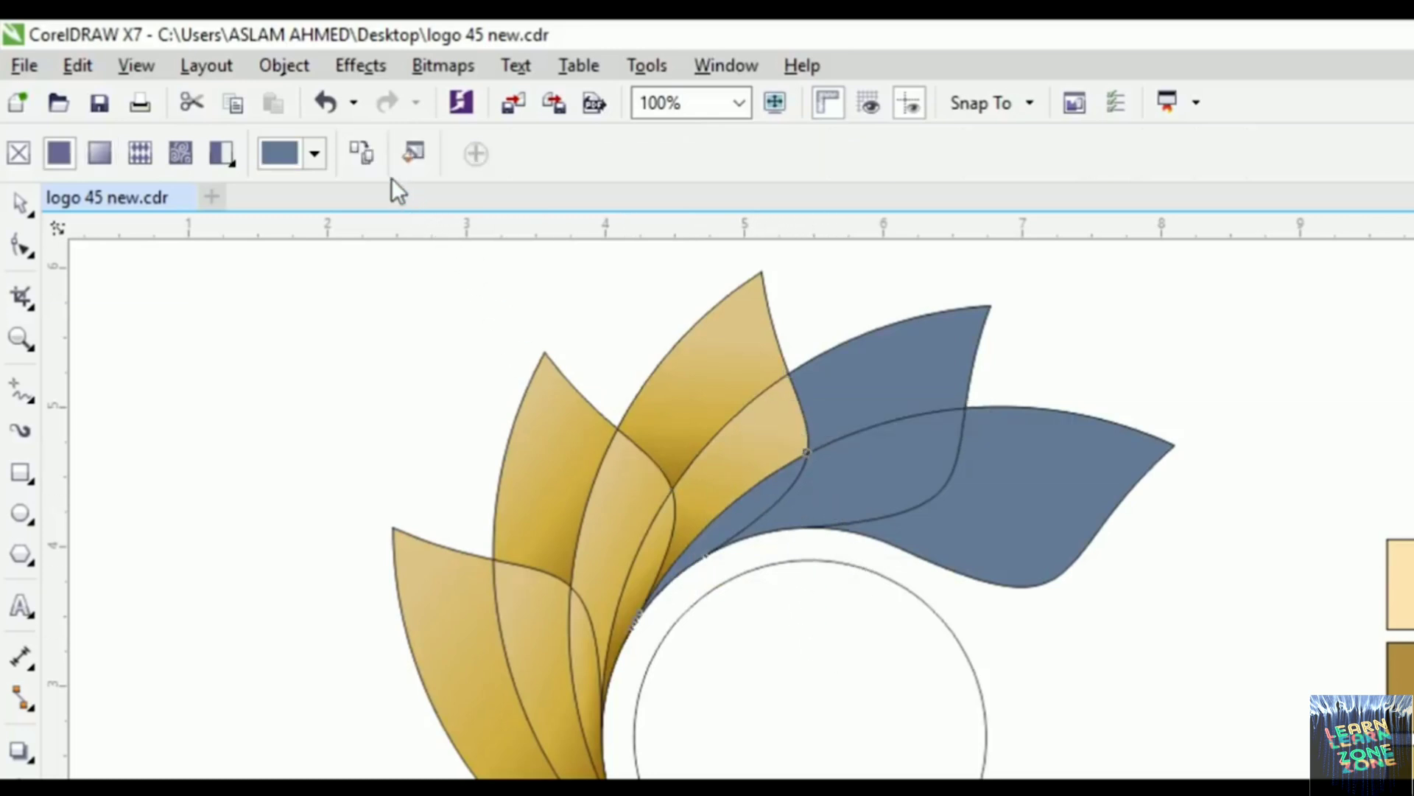
{"action": "left_click", "coordinate": [362, 155]}
{"action": "left_click", "coordinate": [685, 396]}
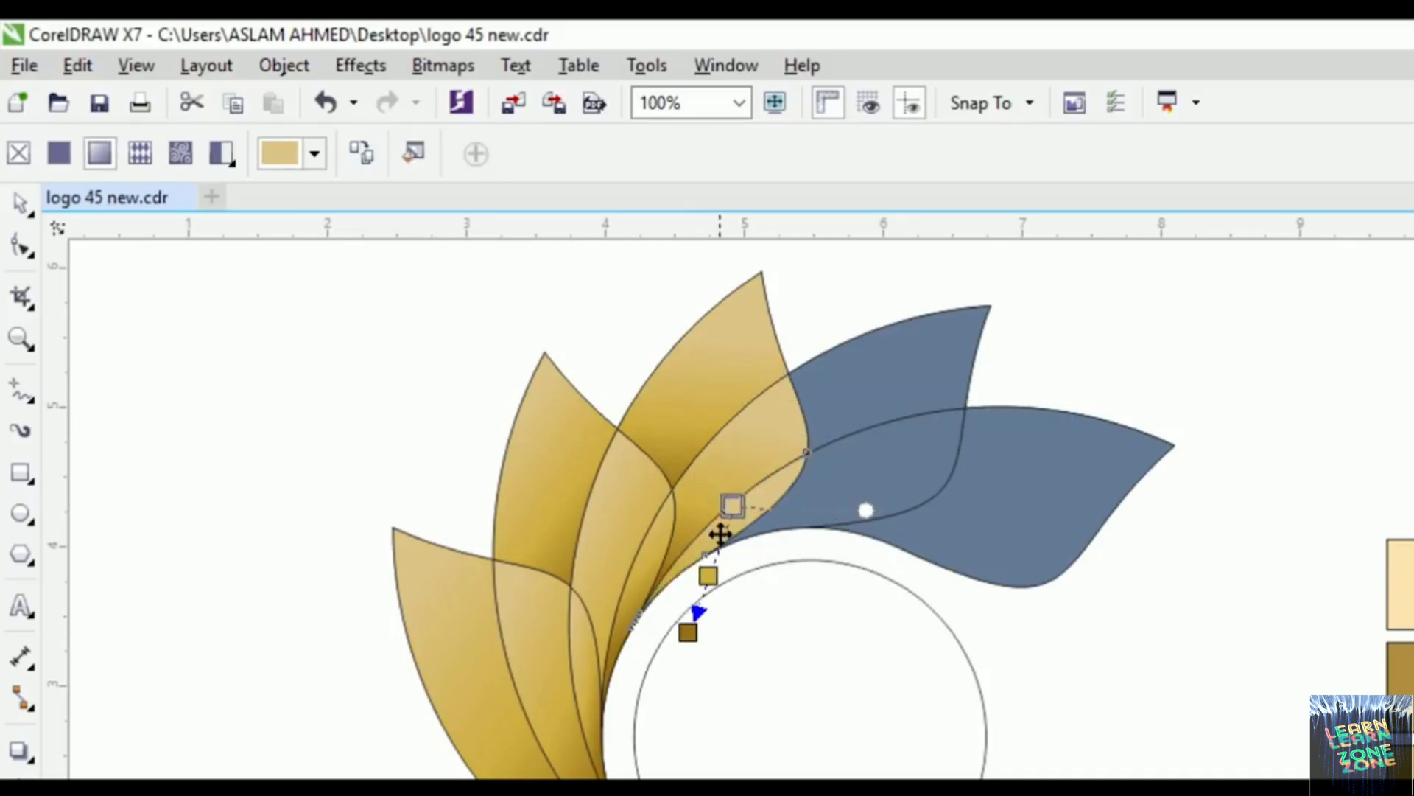
{"action": "left_click_drag", "start_coordinate": [733, 506], "coordinate": [758, 467]}
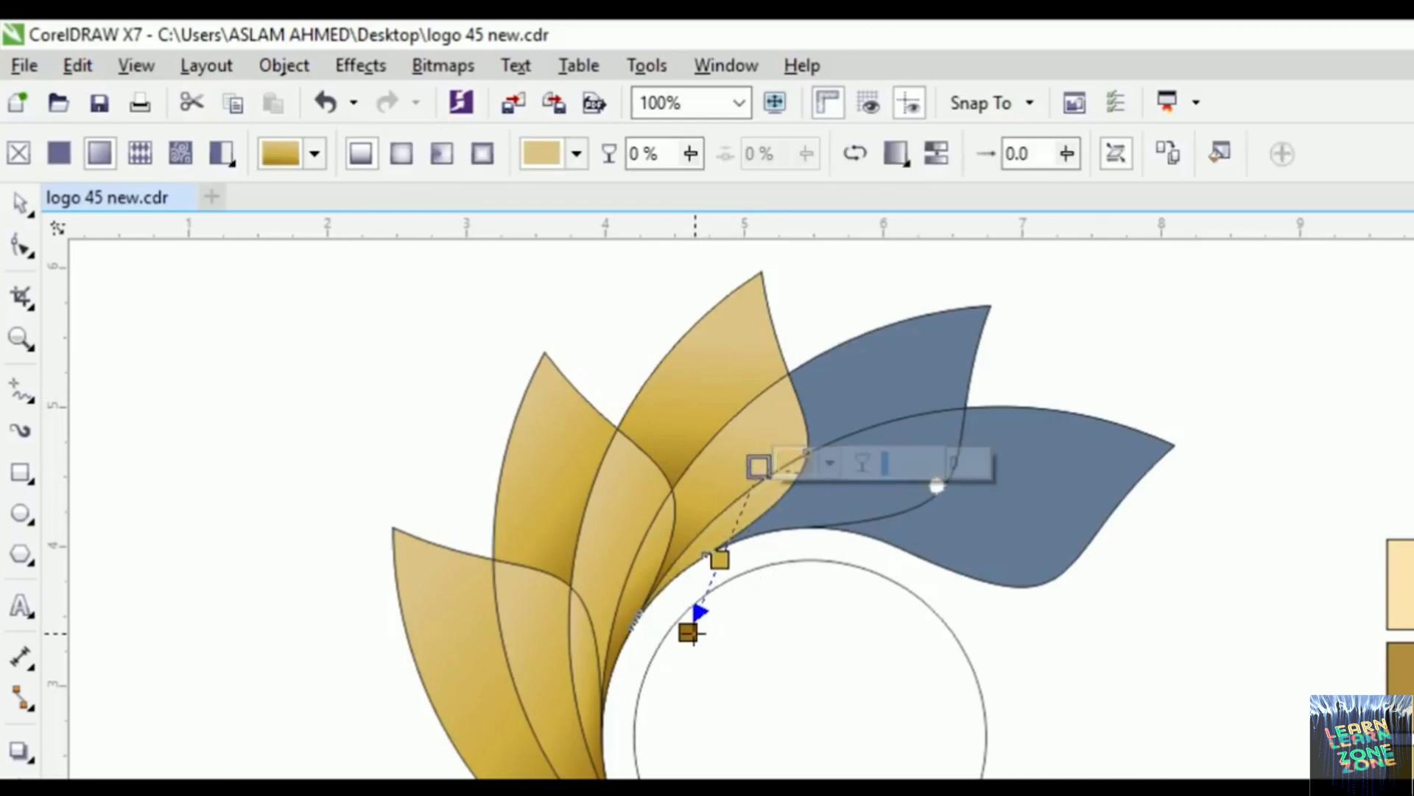
{"action": "left_click_drag", "start_coordinate": [688, 632], "coordinate": [687, 590]}
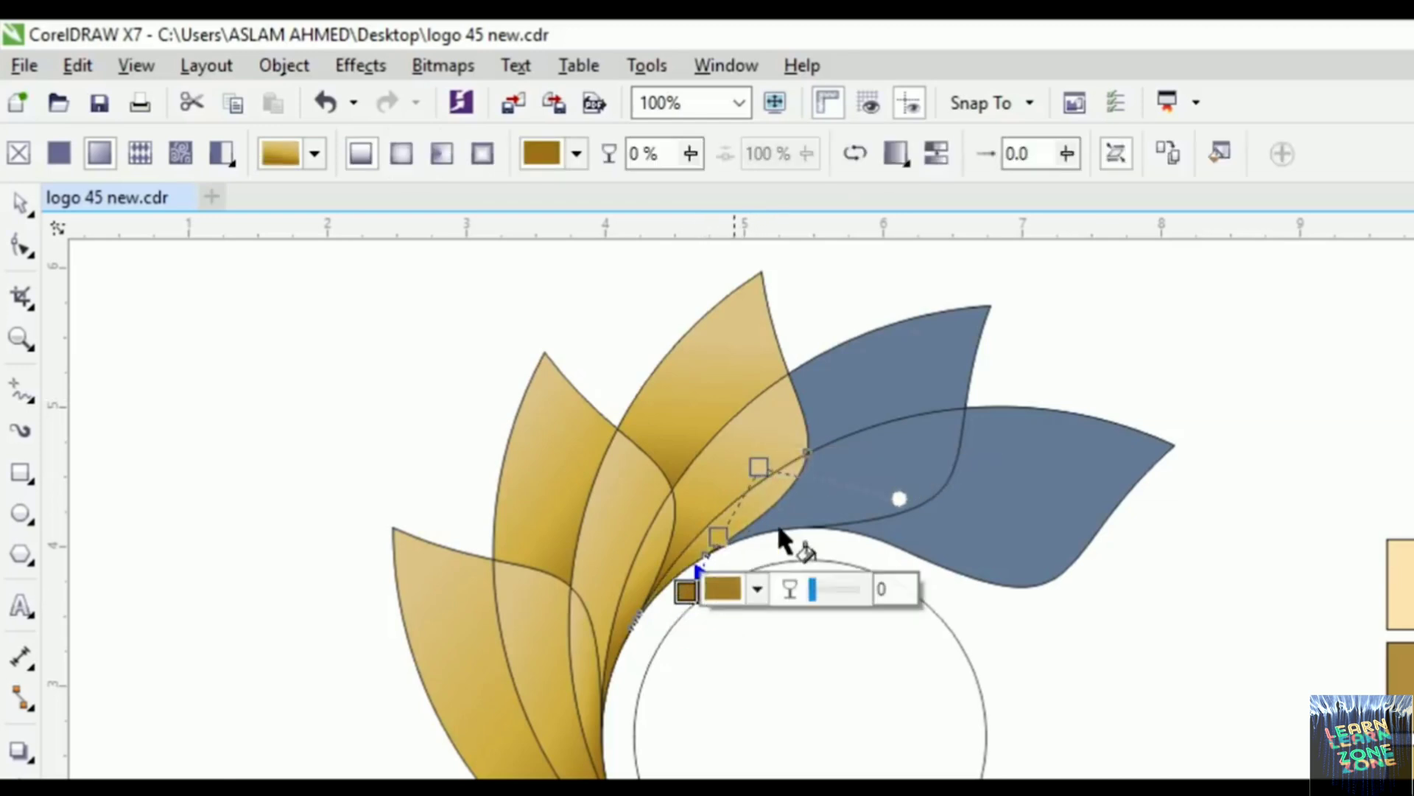
Step: Copy the gold fill onto the fourth petal's outer and inner sections and reposition the inner section's gradient toward the petal's base
{"action": "left_click", "coordinate": [495, 242]}
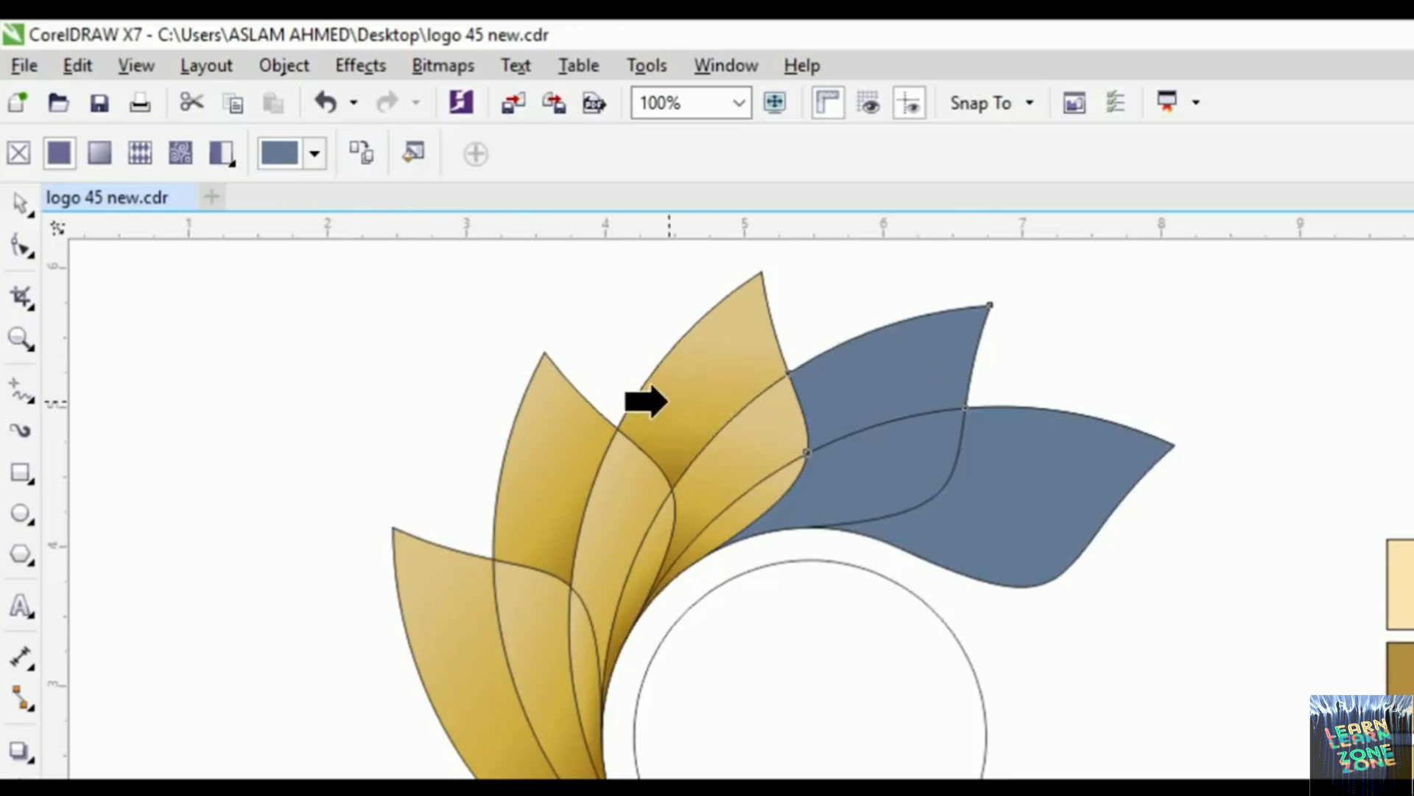
{"action": "left_click", "coordinate": [668, 401]}
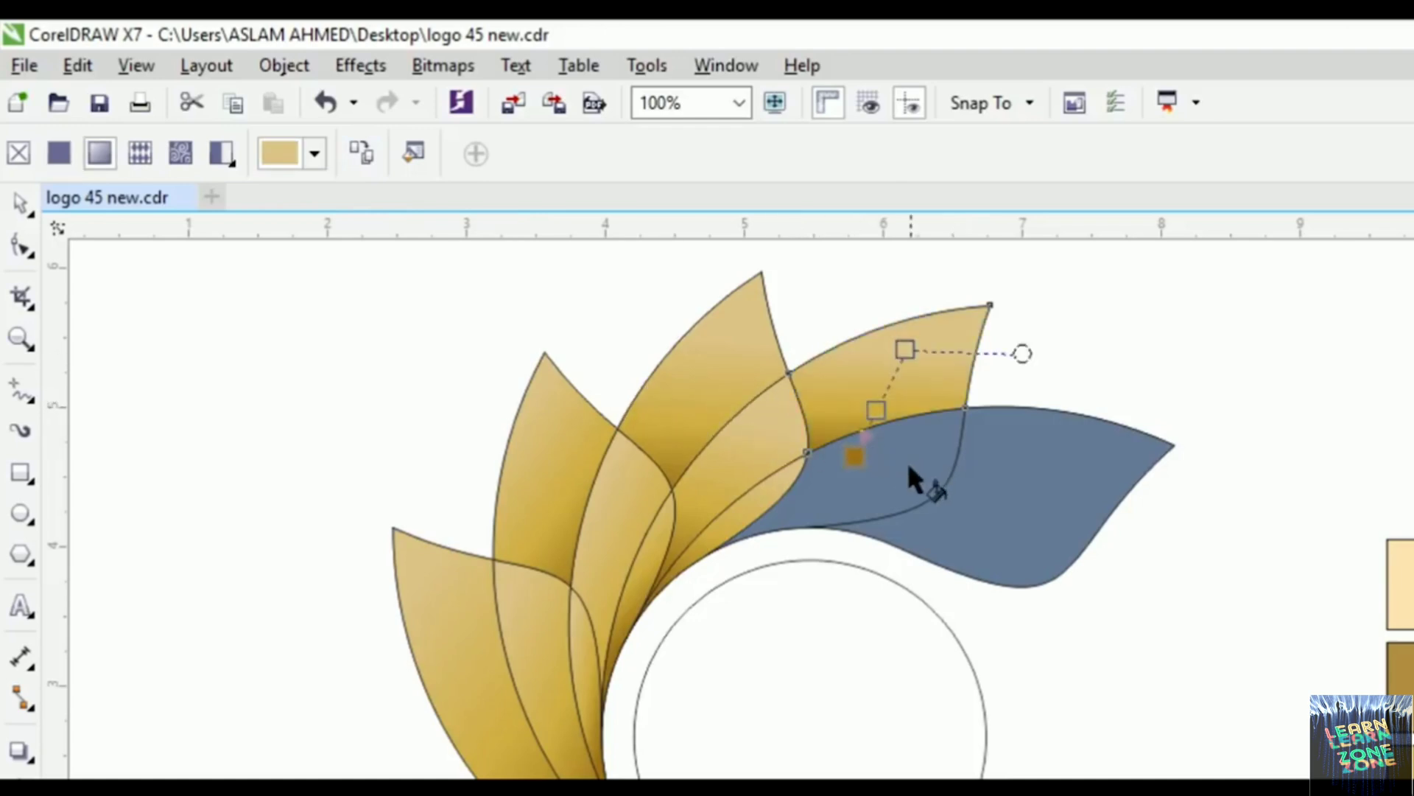
{"action": "left_click", "coordinate": [835, 454]}
{"action": "left_click", "coordinate": [364, 152]}
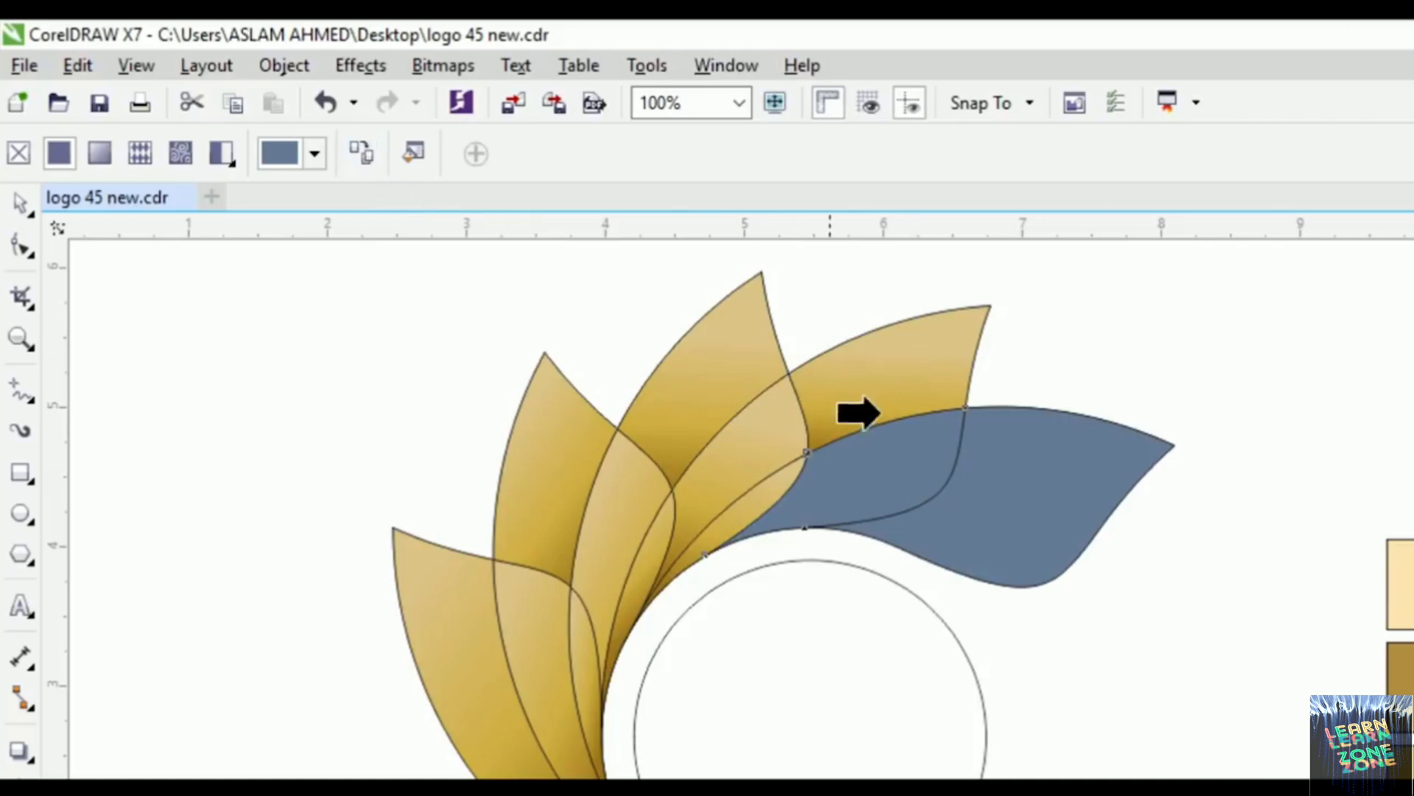
{"action": "left_click", "coordinate": [878, 379]}
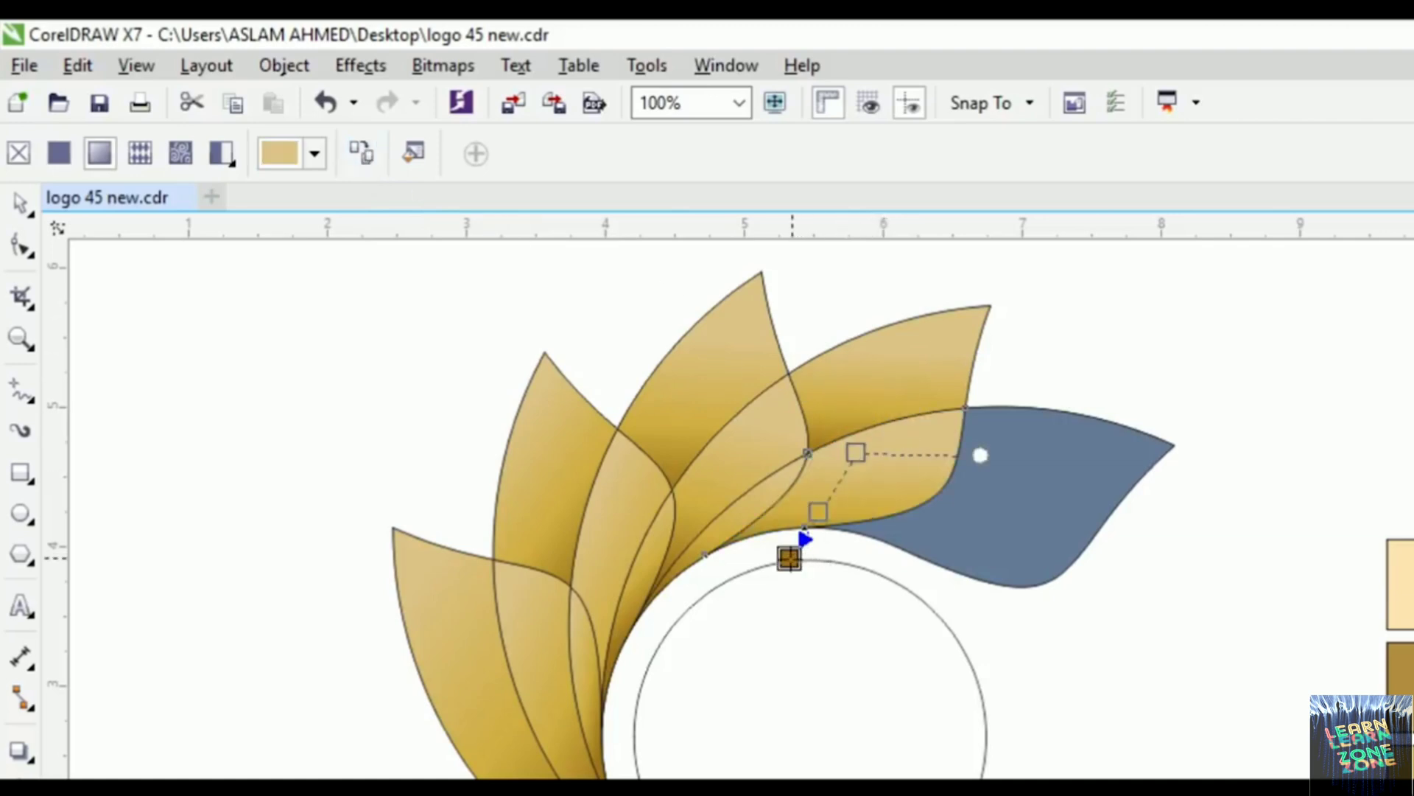
{"action": "left_click_drag", "start_coordinate": [780, 563], "coordinate": [769, 544]}
{"action": "left_click_drag", "start_coordinate": [857, 454], "coordinate": [893, 444]}
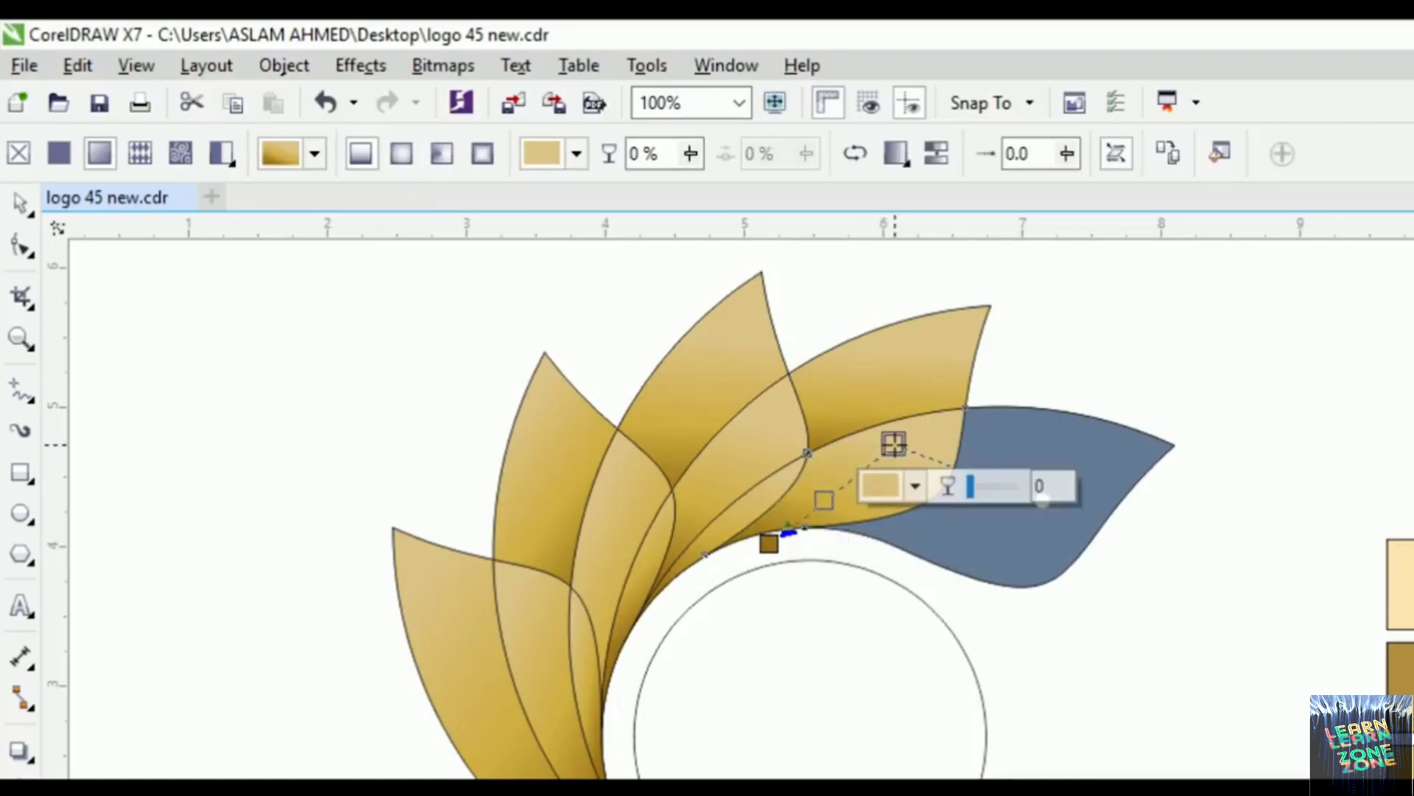
Step: Copy the gold fill onto the fifth petal and stretch its gradient from near the tip to the narrow base
{"action": "left_click", "coordinate": [1084, 442]}
{"action": "left_click", "coordinate": [364, 153]}
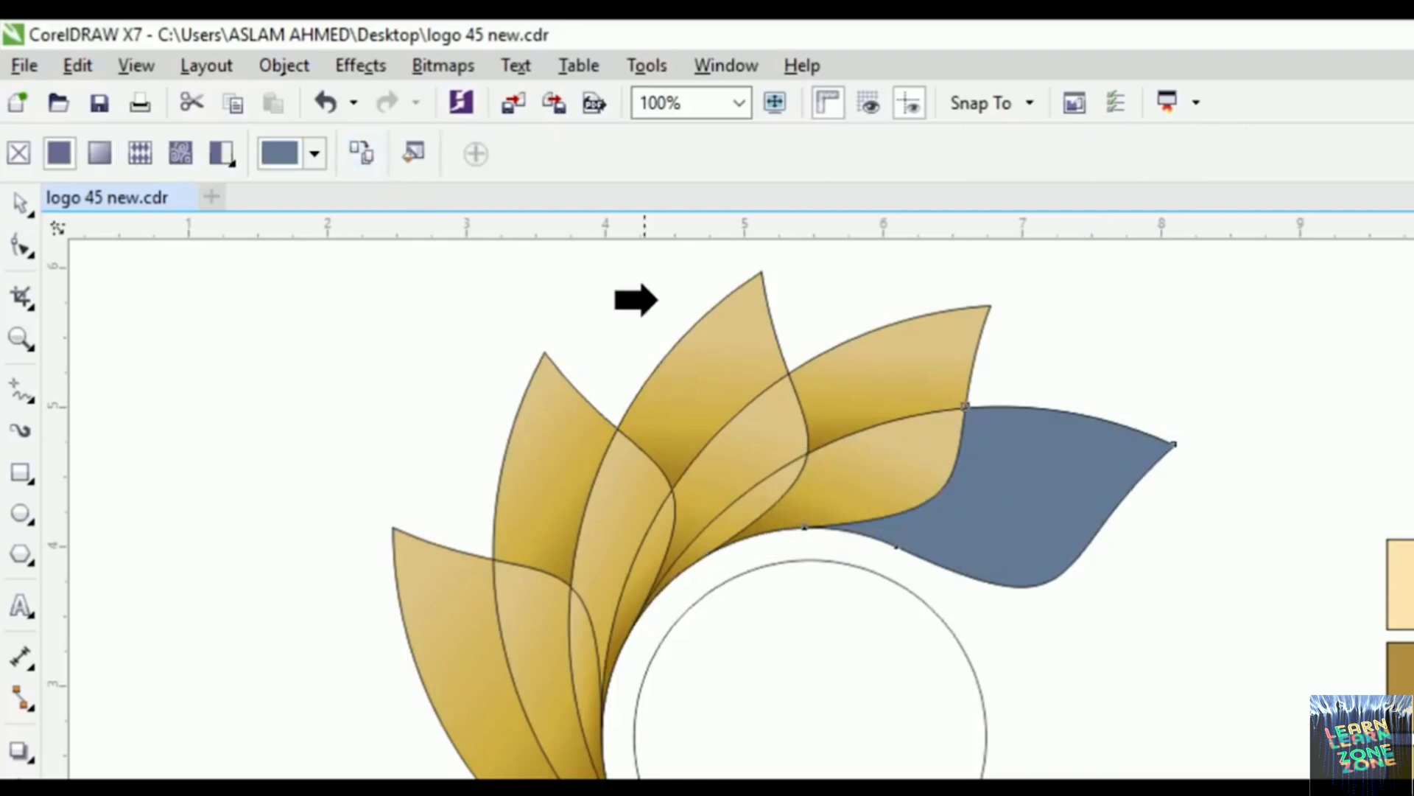
{"action": "left_click", "coordinate": [871, 373]}
{"action": "left_click_drag", "start_coordinate": [925, 589], "coordinate": [867, 535]}
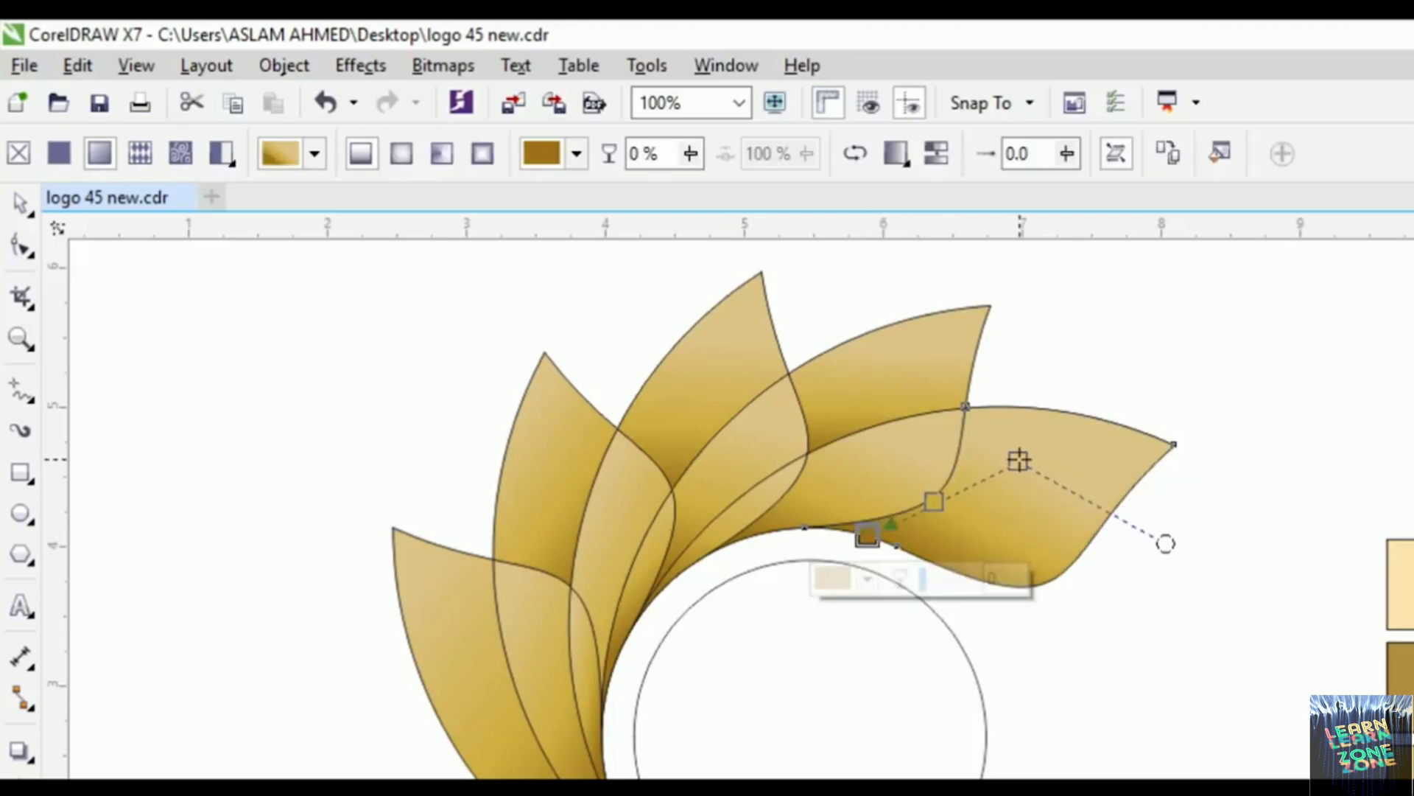
{"action": "left_click_drag", "start_coordinate": [1020, 460], "coordinate": [1069, 456]}
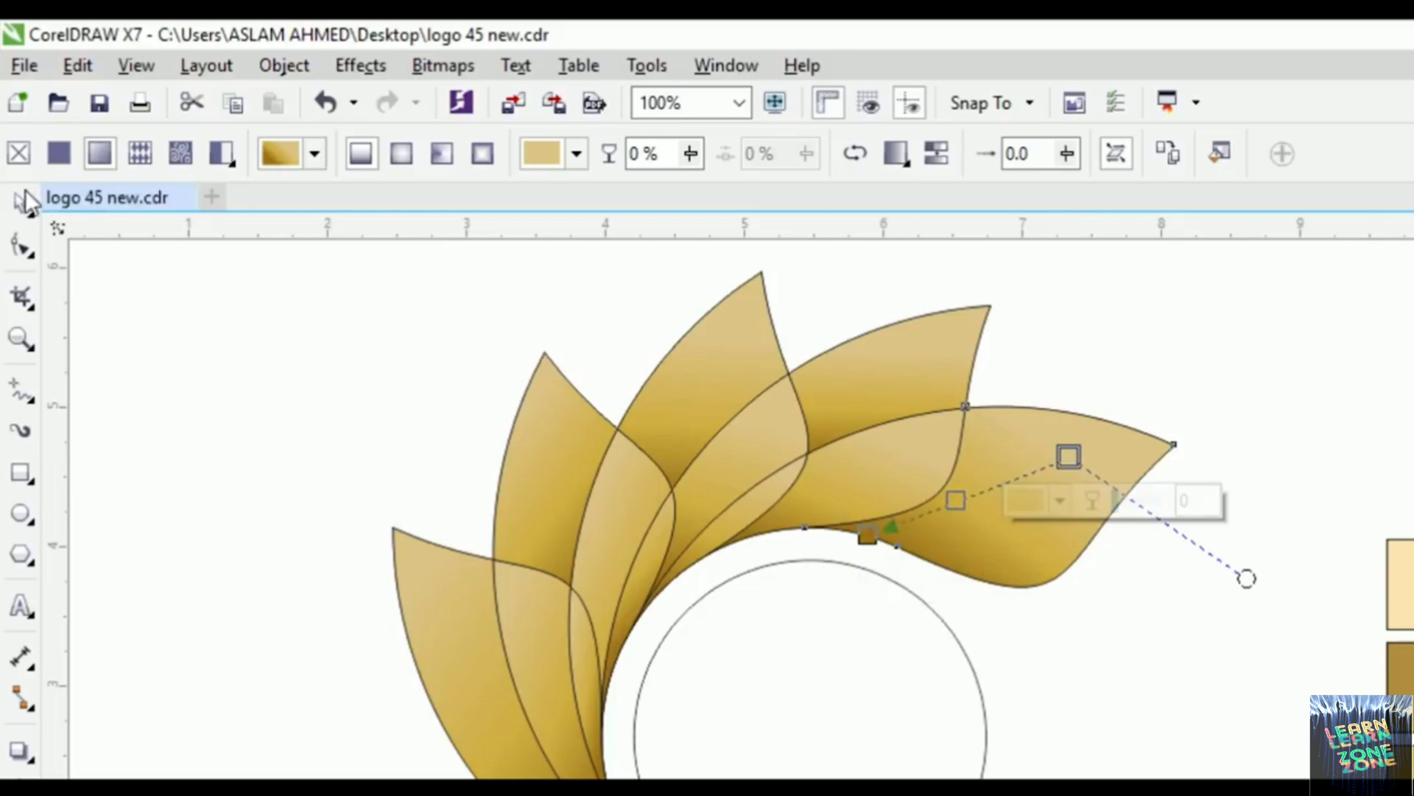
Step: Delete the gold reference image and move the circle out of the petals to the empty area beside the page
{"action": "left_click", "coordinate": [24, 193]}
{"action": "scroll", "coordinate": [587, 462], "scroll_direction": "down", "scroll_amount": 2}
{"action": "left_click", "coordinate": [968, 440]}
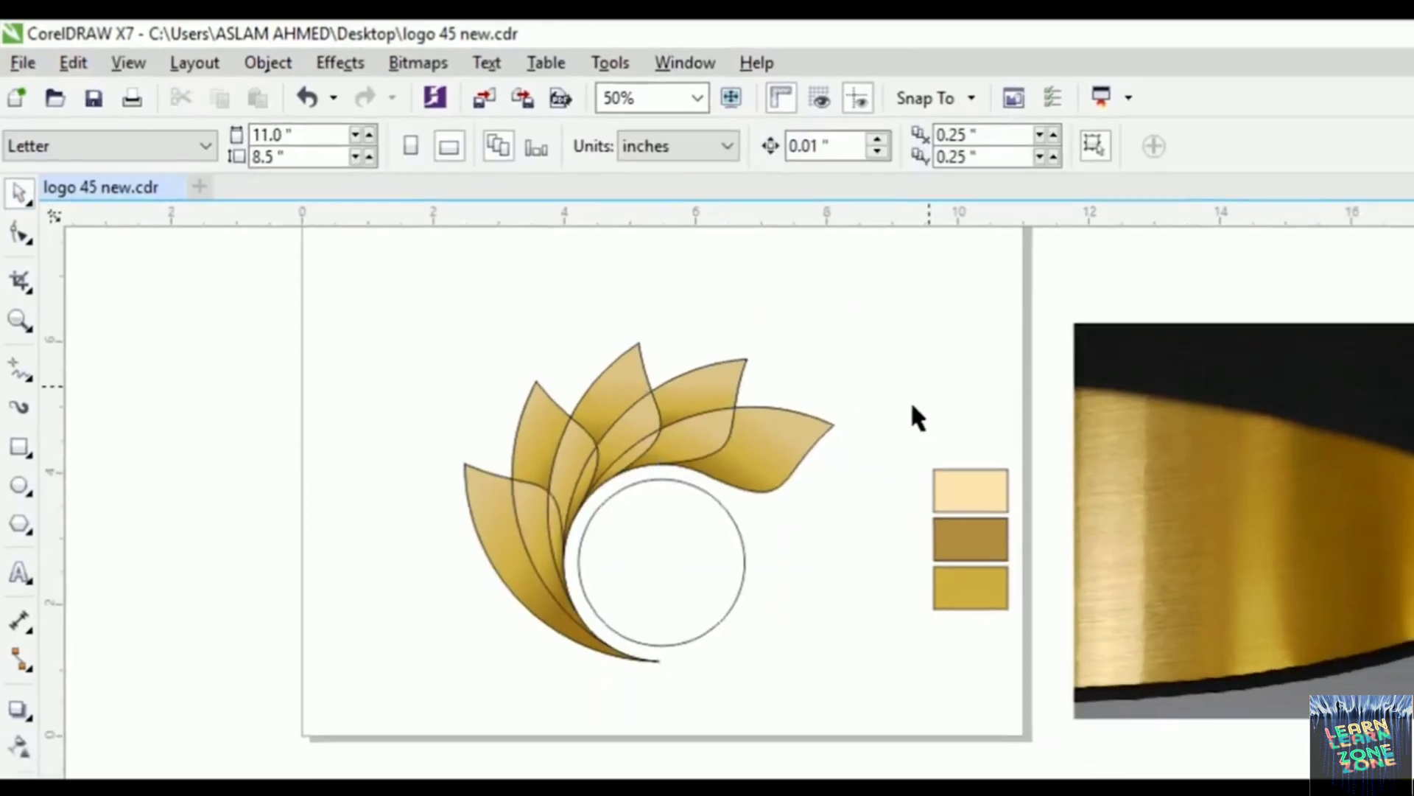
{"action": "left_click", "coordinate": [1094, 480]}
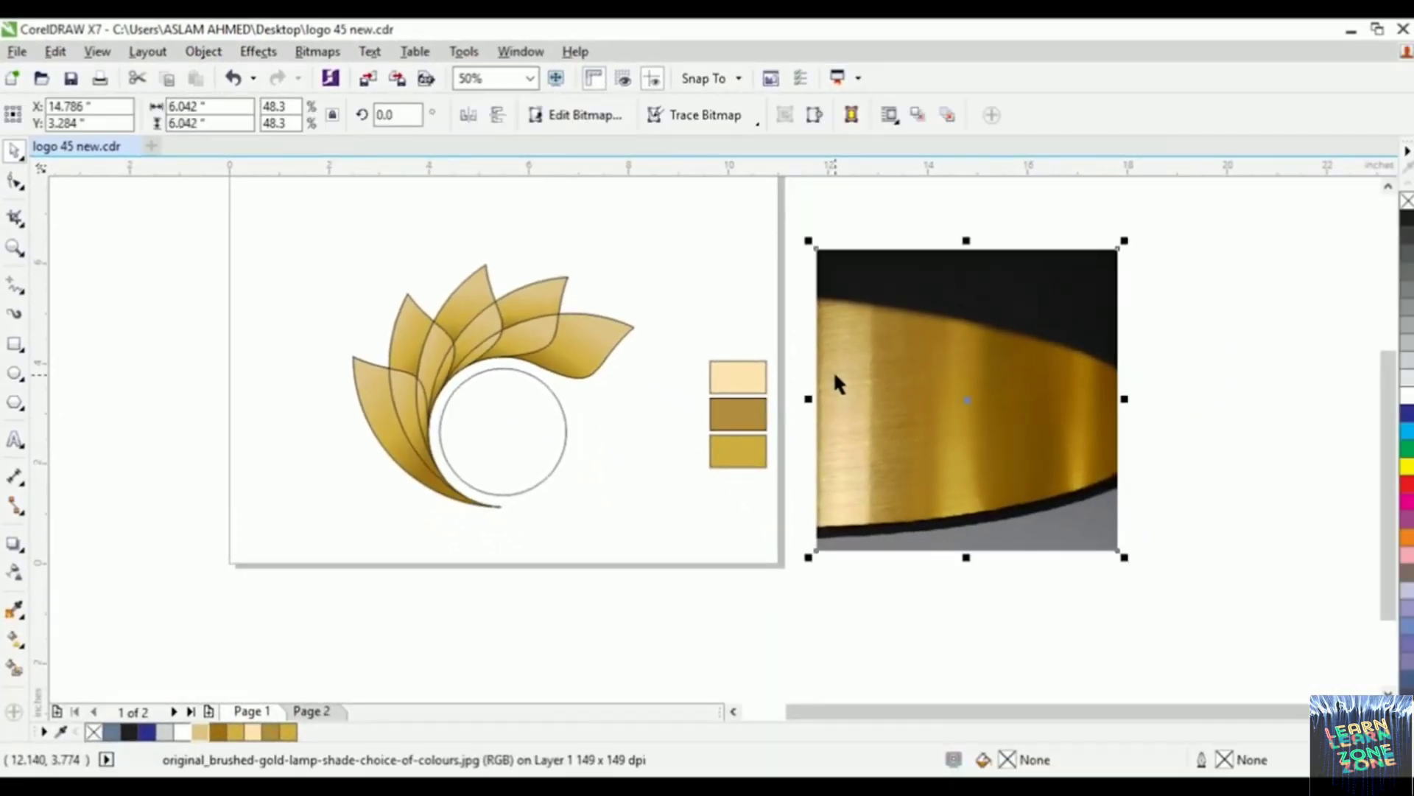
{"action": "key", "text": "Delete"}
{"action": "left_click_drag", "start_coordinate": [508, 415], "coordinate": [943, 406]}
Step: Remove the outlines from all the petal sections
{"action": "left_click_drag", "start_coordinate": [281, 234], "coordinate": [675, 554]}
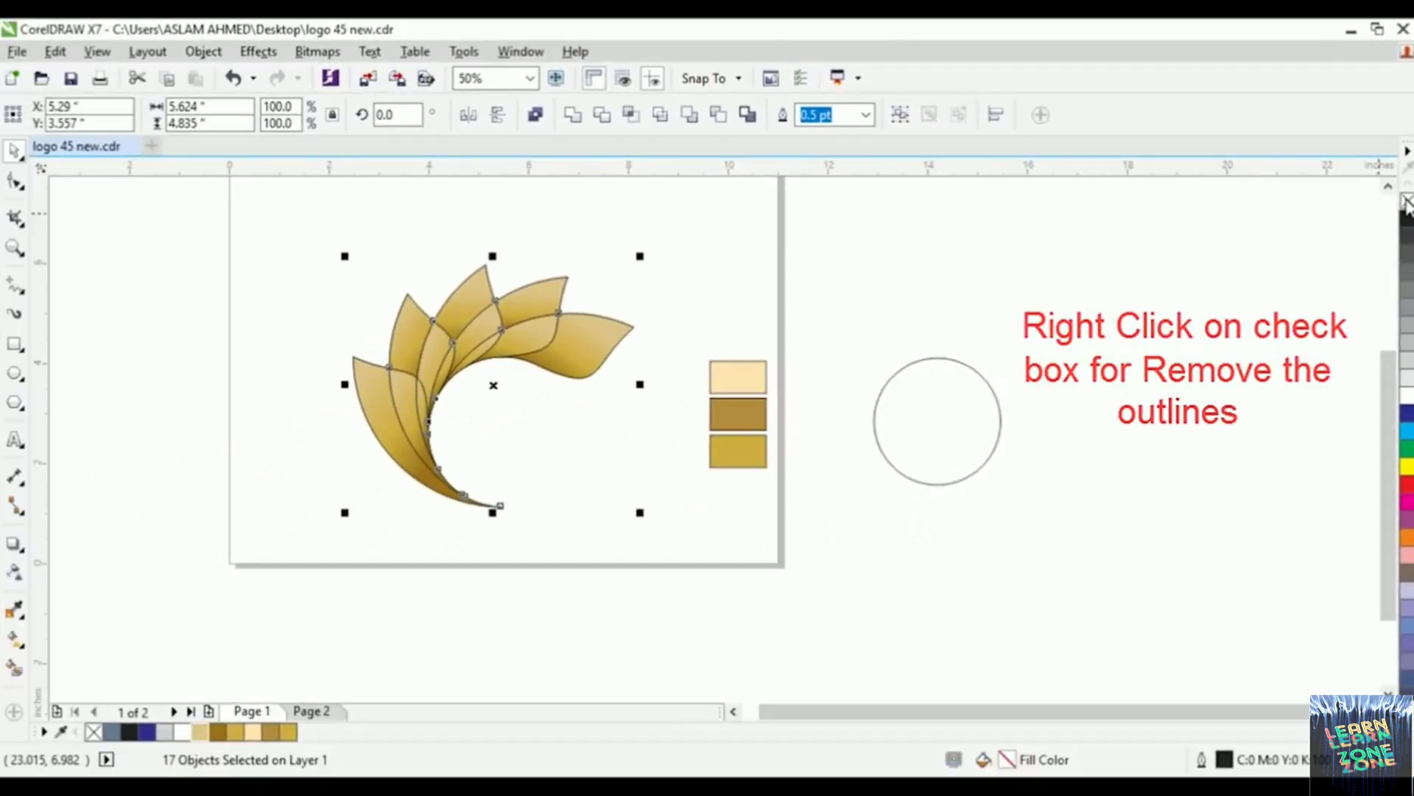
{"action": "right_click", "coordinate": [1406, 201]}
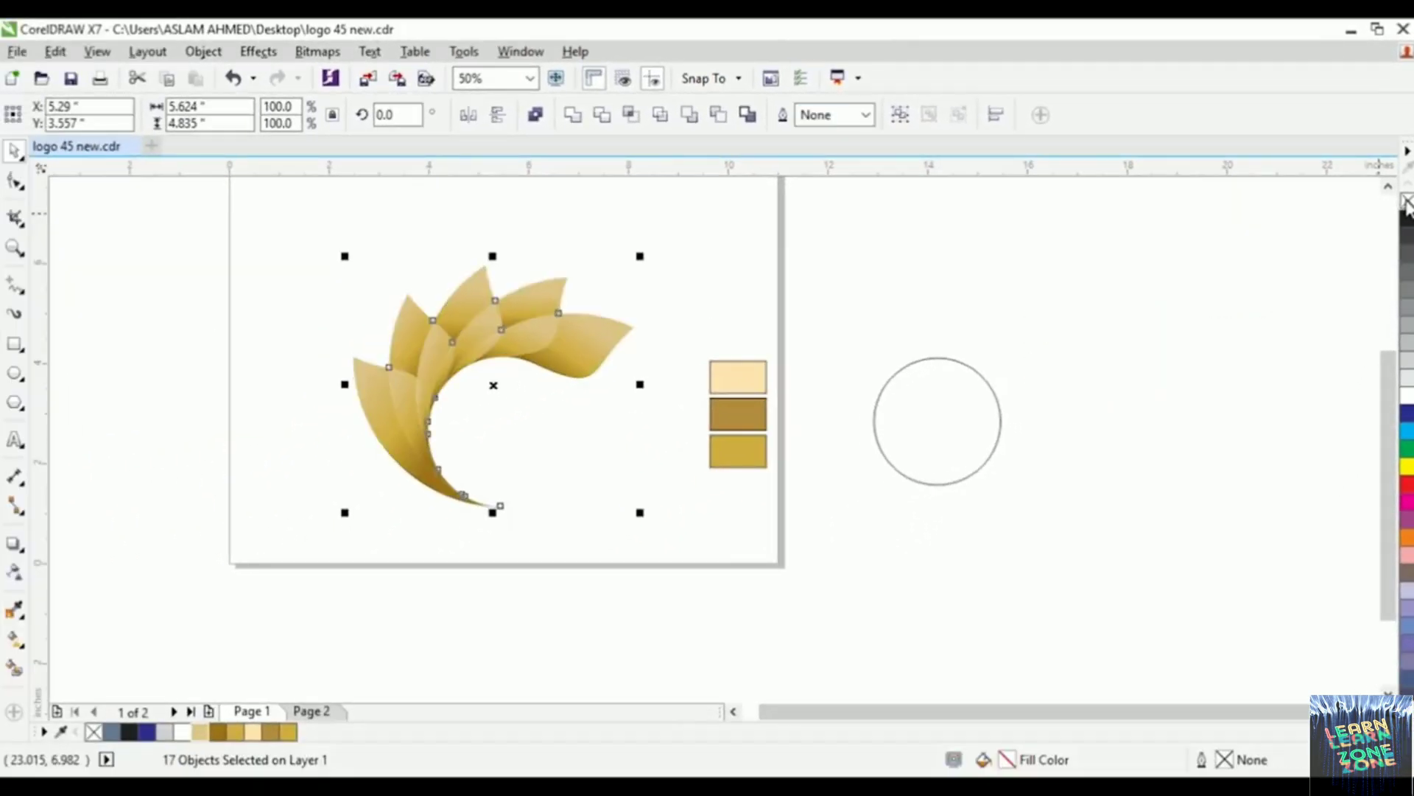
{"action": "left_click", "coordinate": [652, 266]}
{"action": "scroll", "coordinate": [442, 350], "scroll_direction": "up", "scroll_amount": 2}
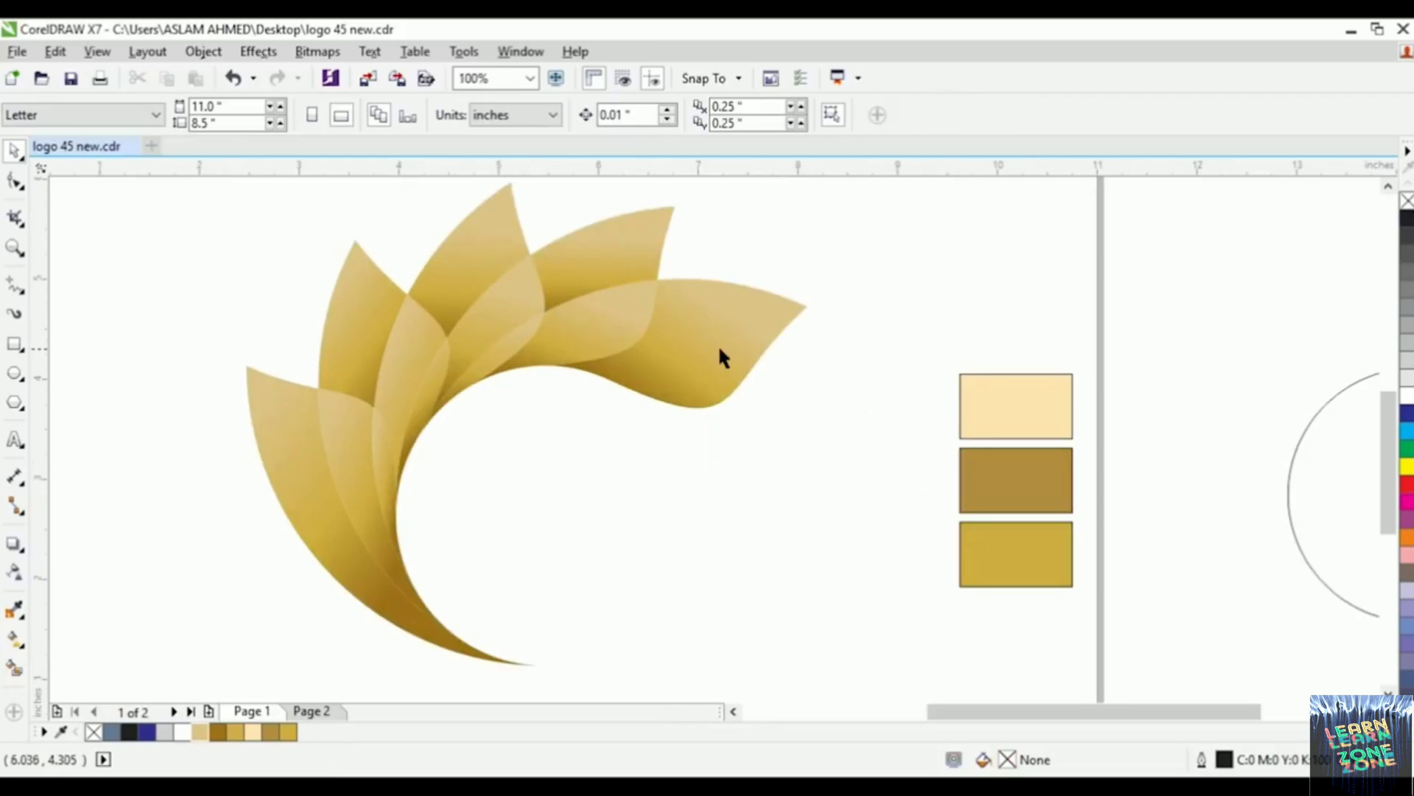
Step: Rotate all the petals together about 46.5° counterclockwise
{"action": "scroll", "coordinate": [718, 343], "scroll_direction": "down", "scroll_amount": 2}
{"action": "left_click_drag", "start_coordinate": [573, 383], "coordinate": [785, 576]}
{"action": "left_click", "coordinate": [593, 326]}
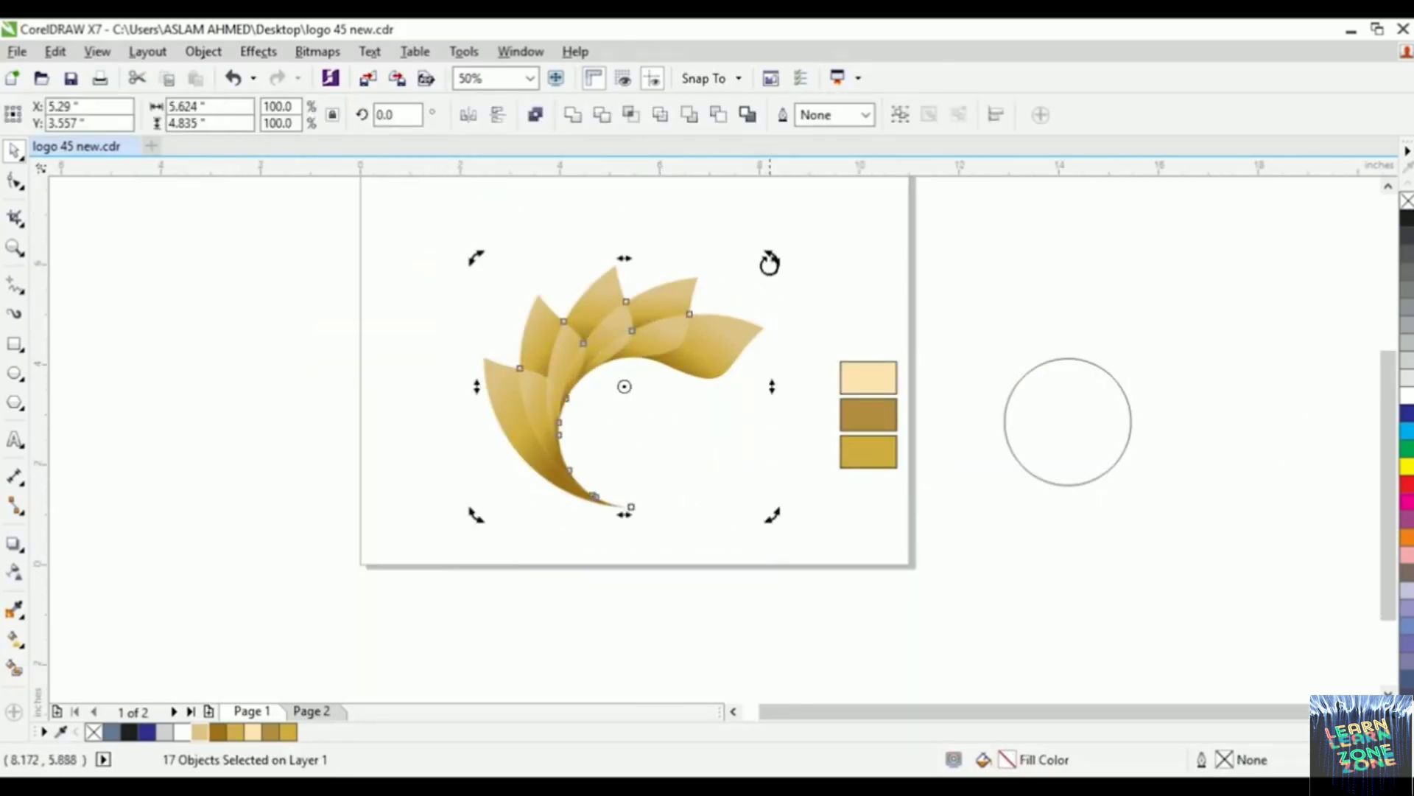
{"action": "left_click_drag", "start_coordinate": [769, 261], "coordinate": [637, 228]}
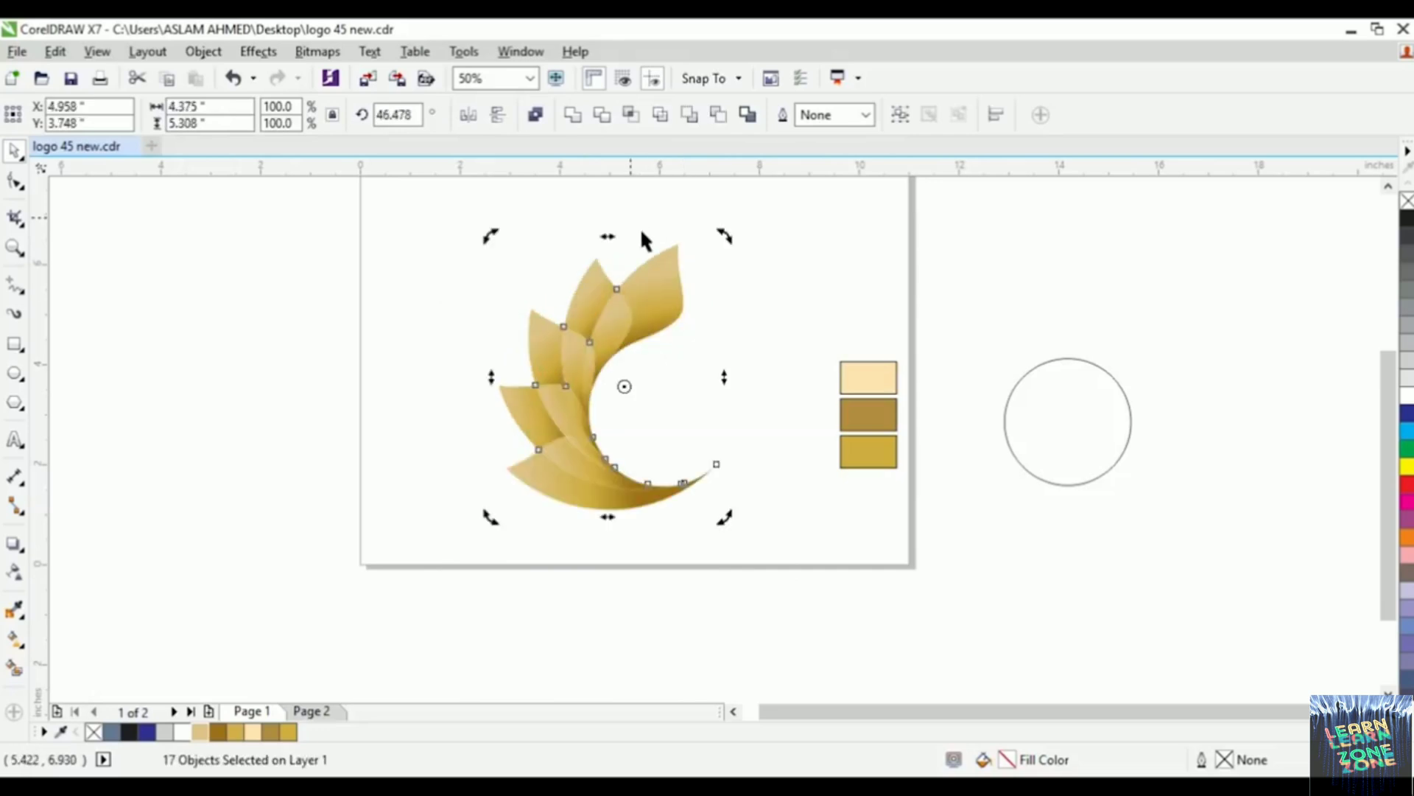
{"action": "left_click", "coordinate": [764, 302]}
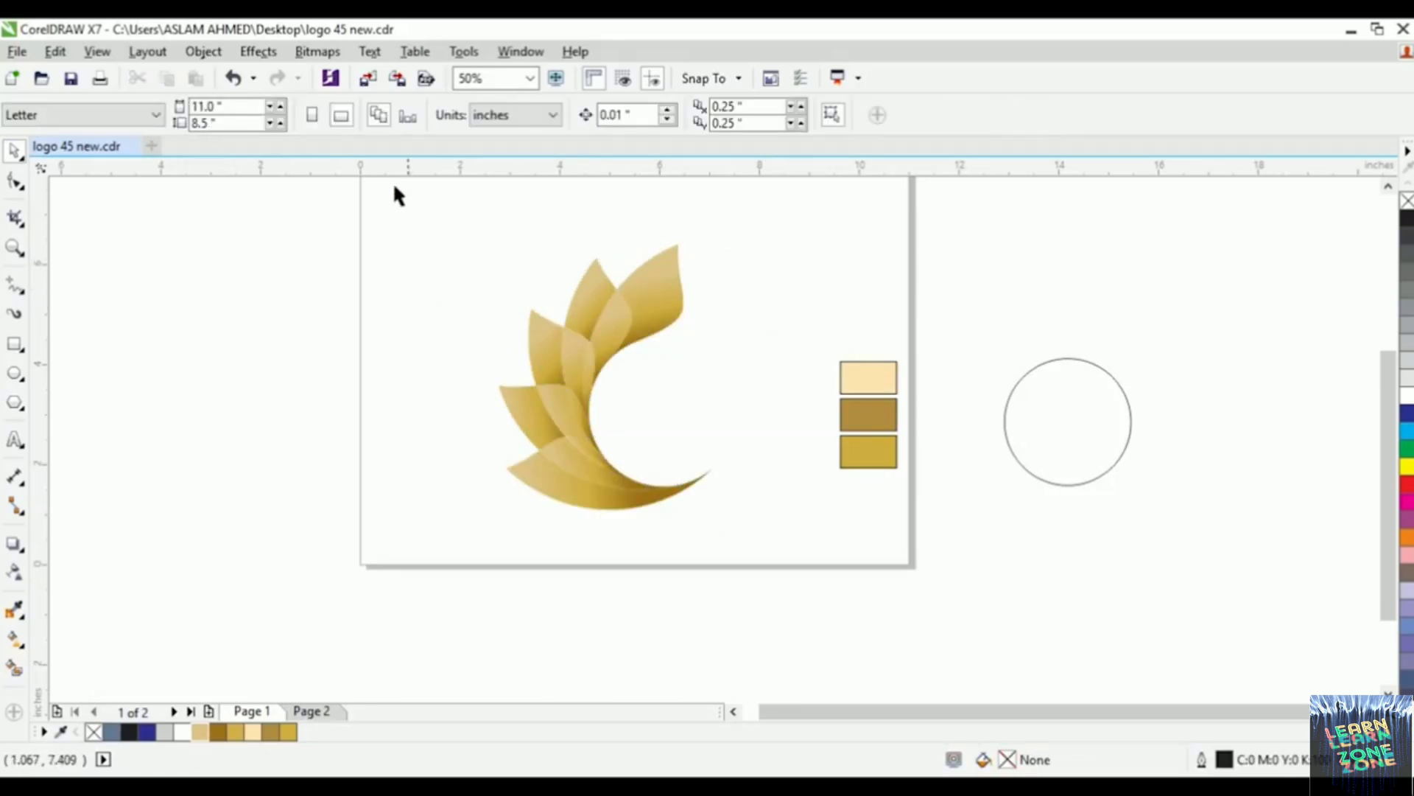
{"action": "left_click_drag", "start_coordinate": [392, 185], "coordinate": [769, 567]}
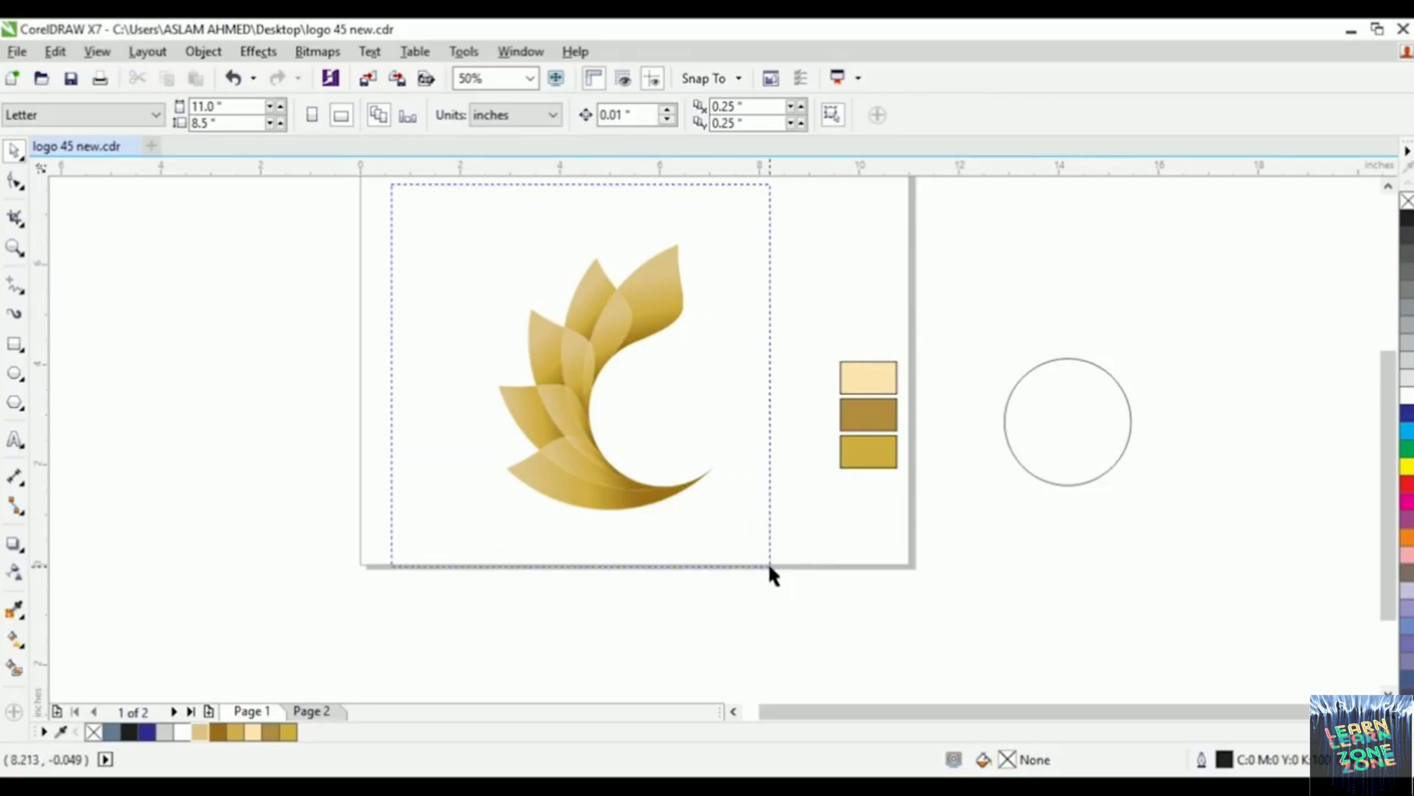
{"action": "left_click_drag", "start_coordinate": [770, 568], "coordinate": [766, 566]}
Step: Shorten the fountain fill on the middle section of the second petal from the bottom so its dark end lies near the petal's inner edge
{"action": "scroll", "coordinate": [593, 442], "scroll_direction": "up", "scroll_amount": 2}
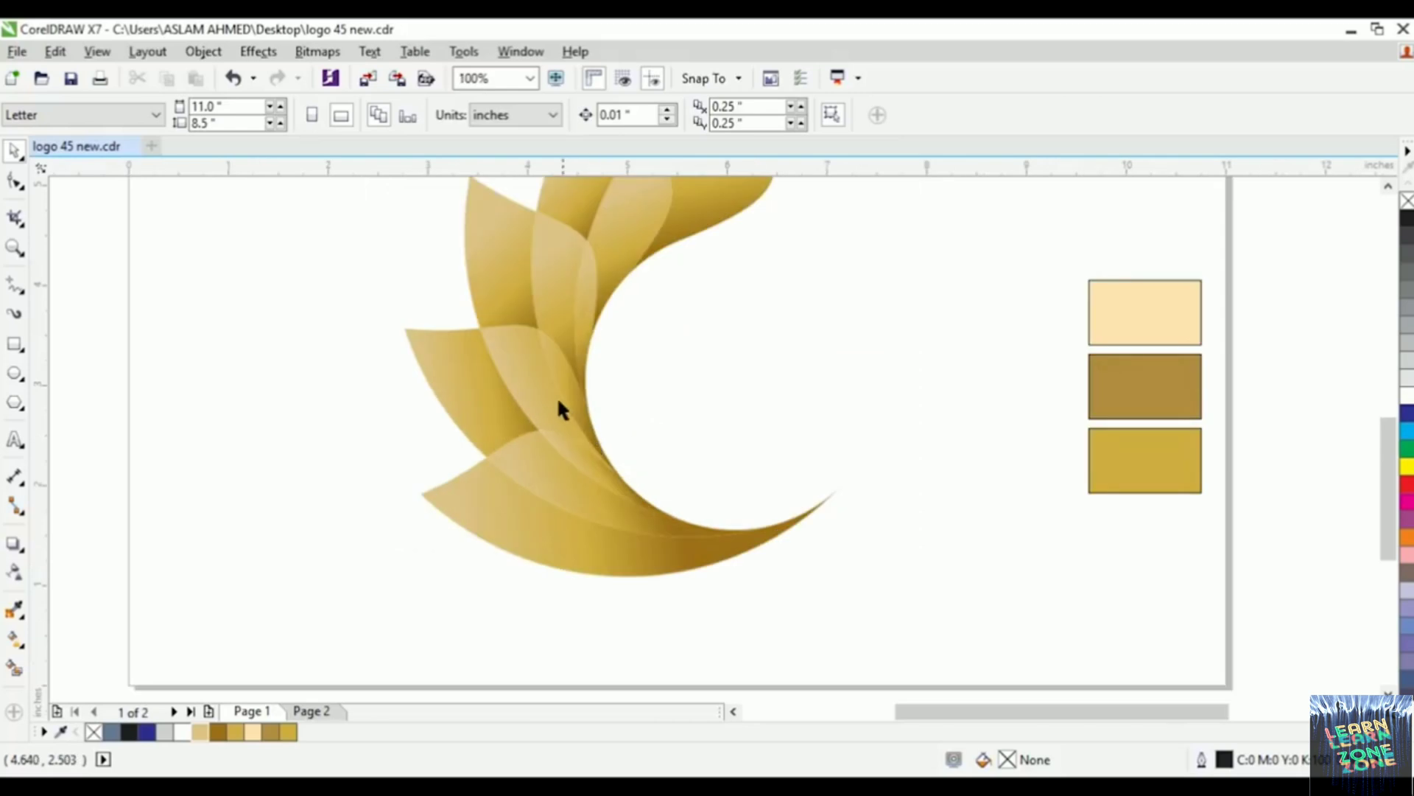
{"action": "left_click", "coordinate": [529, 382]}
{"action": "left_click", "coordinate": [17, 636]}
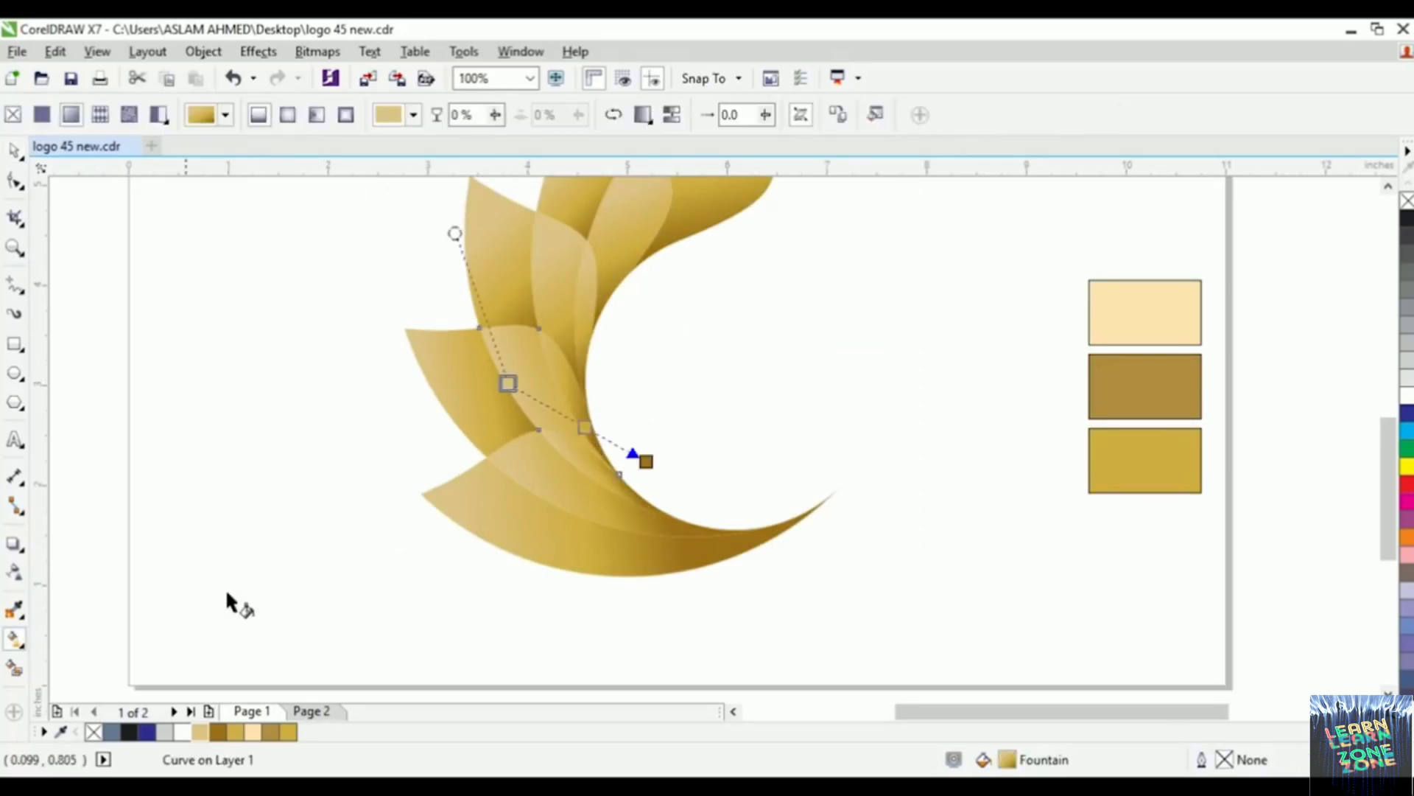
{"action": "left_click_drag", "start_coordinate": [646, 462], "coordinate": [581, 444]}
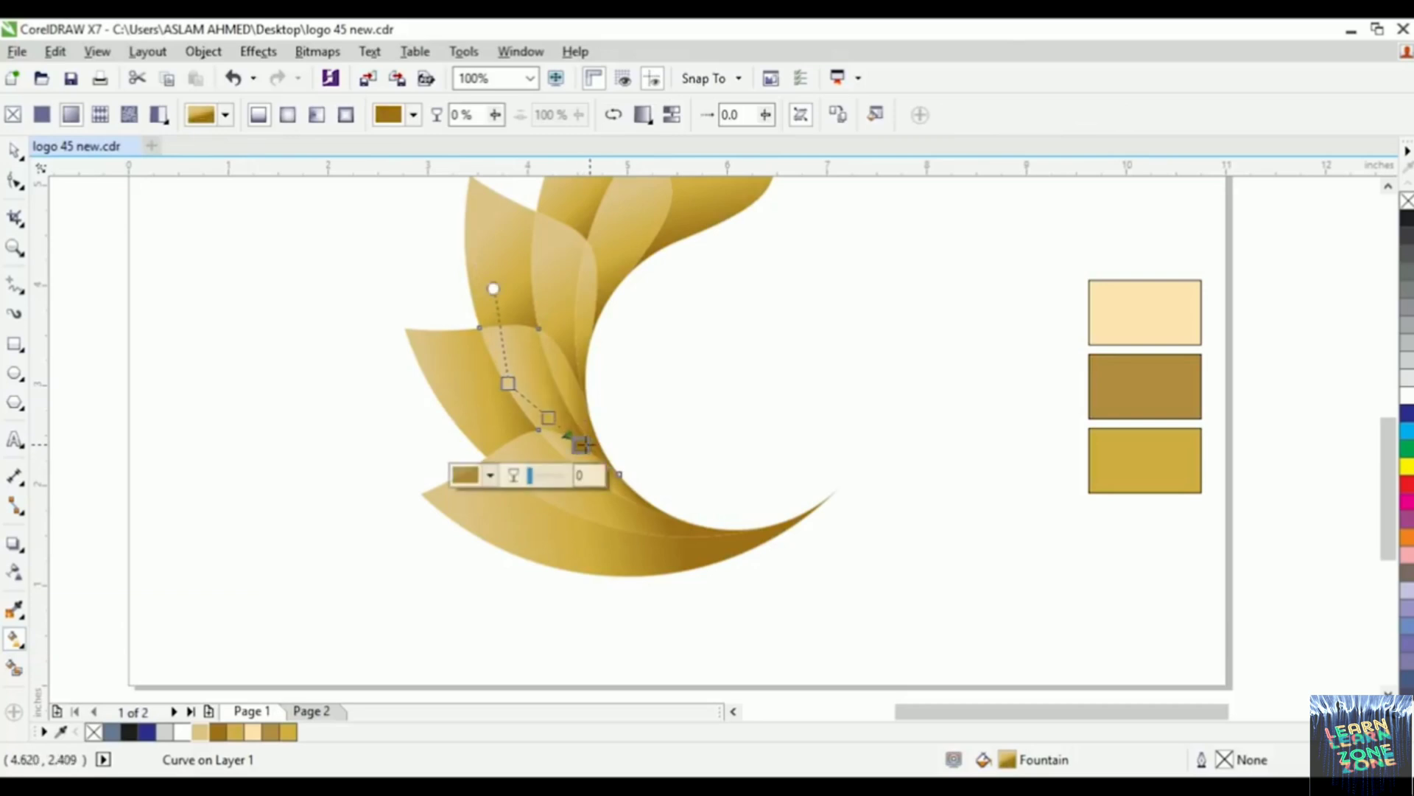
{"action": "left_click_drag", "start_coordinate": [506, 382], "coordinate": [500, 374]}
{"action": "scroll", "coordinate": [575, 431], "scroll_direction": "up", "scroll_amount": 1}
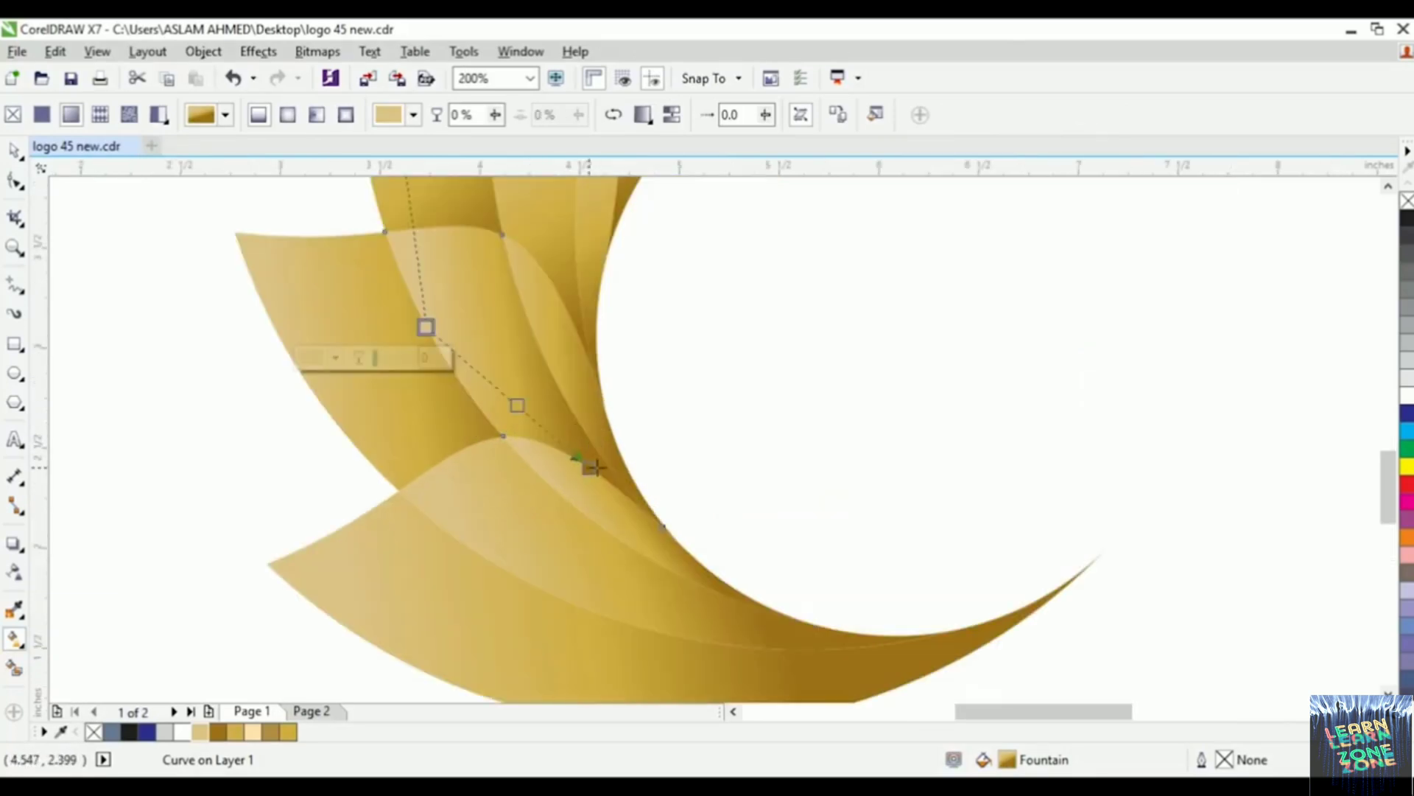
{"action": "left_click_drag", "start_coordinate": [591, 466], "coordinate": [618, 465]}
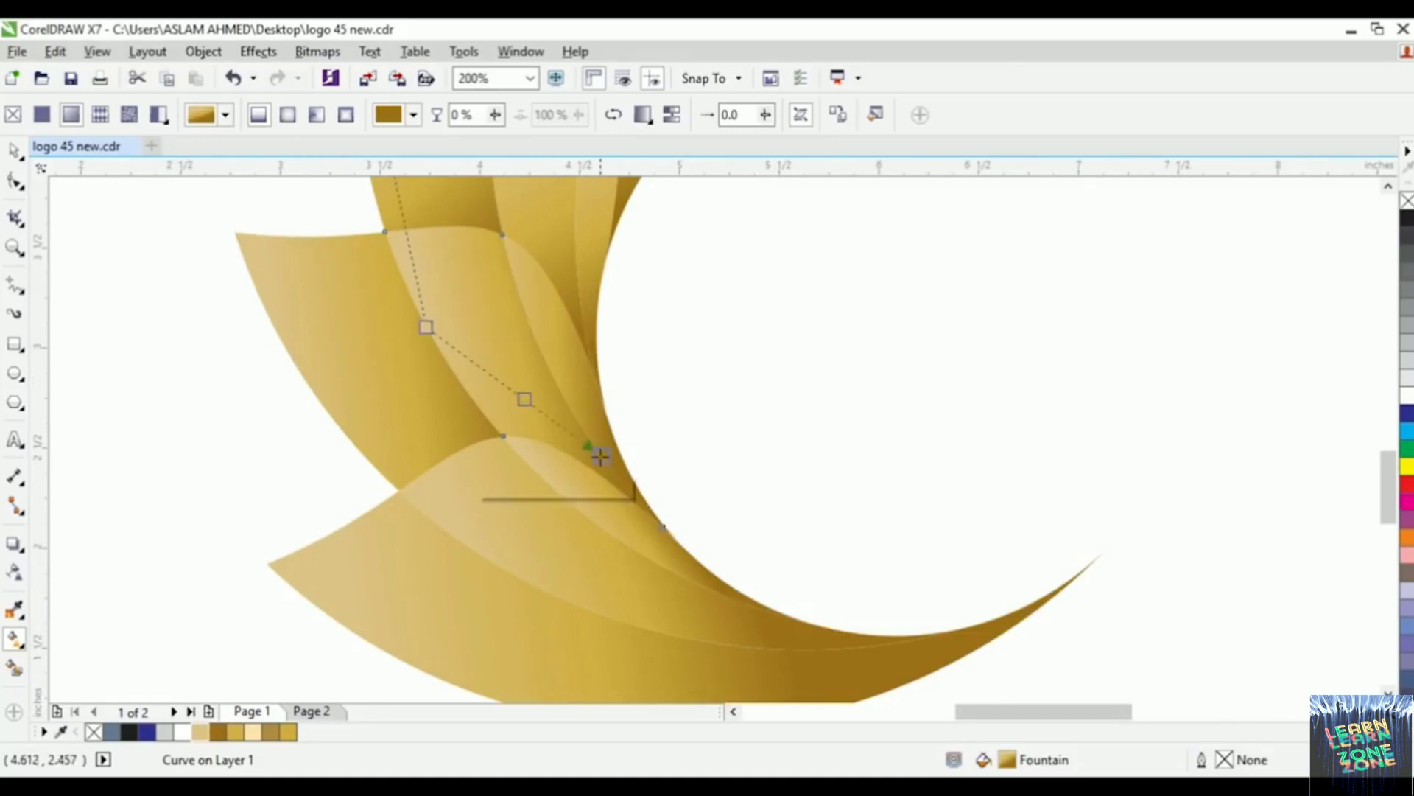
{"action": "left_click", "coordinate": [14, 152]}
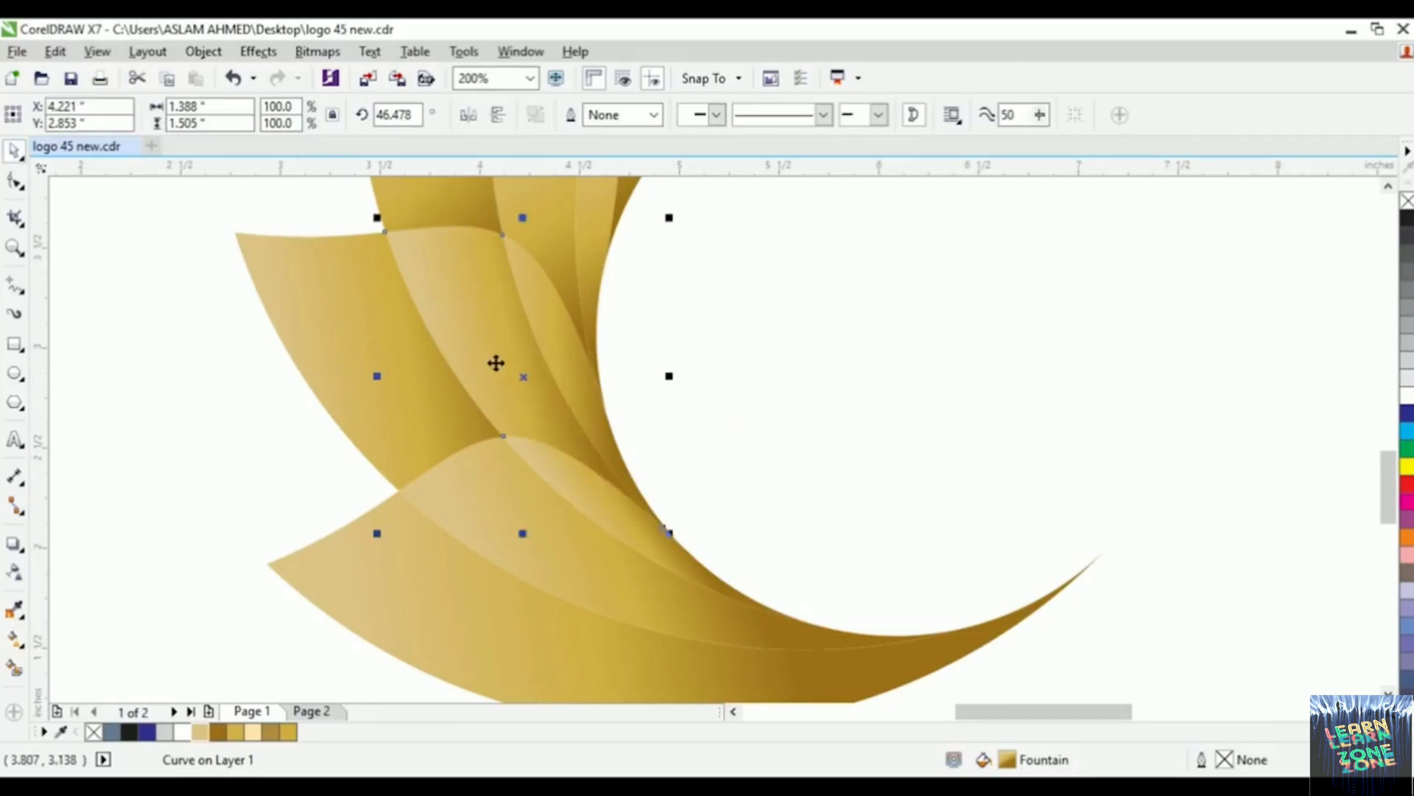
Step: Scale all the petals together down to about 3.43 × 4.16 inches and group them
{"action": "scroll", "coordinate": [595, 354], "scroll_direction": "down", "scroll_amount": 2}
{"action": "left_click", "coordinate": [702, 398]}
{"action": "scroll", "coordinate": [674, 463], "scroll_direction": "down", "scroll_amount": 1}
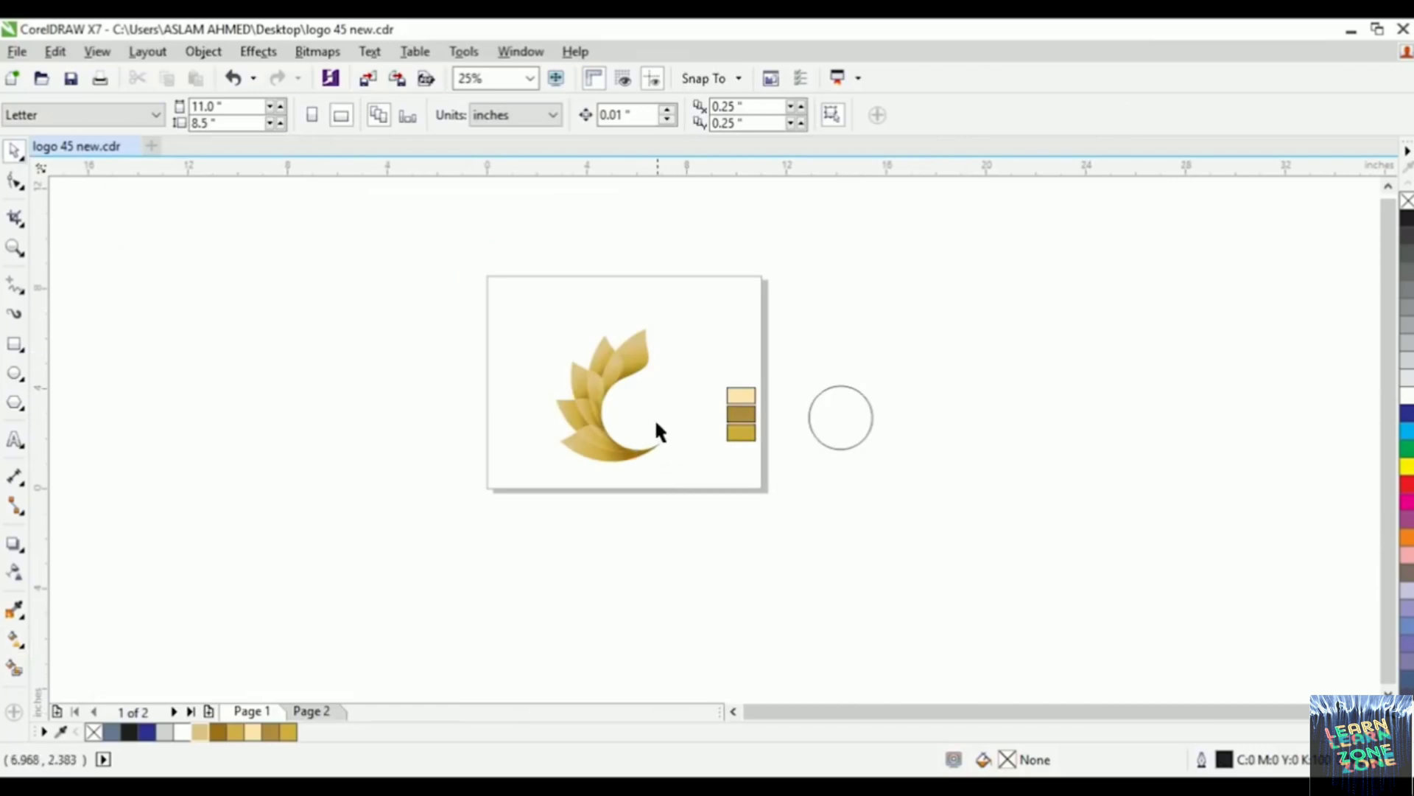
{"action": "scroll", "coordinate": [652, 420], "scroll_direction": "up", "scroll_amount": 1}
{"action": "left_click_drag", "start_coordinate": [397, 217], "coordinate": [741, 576]}
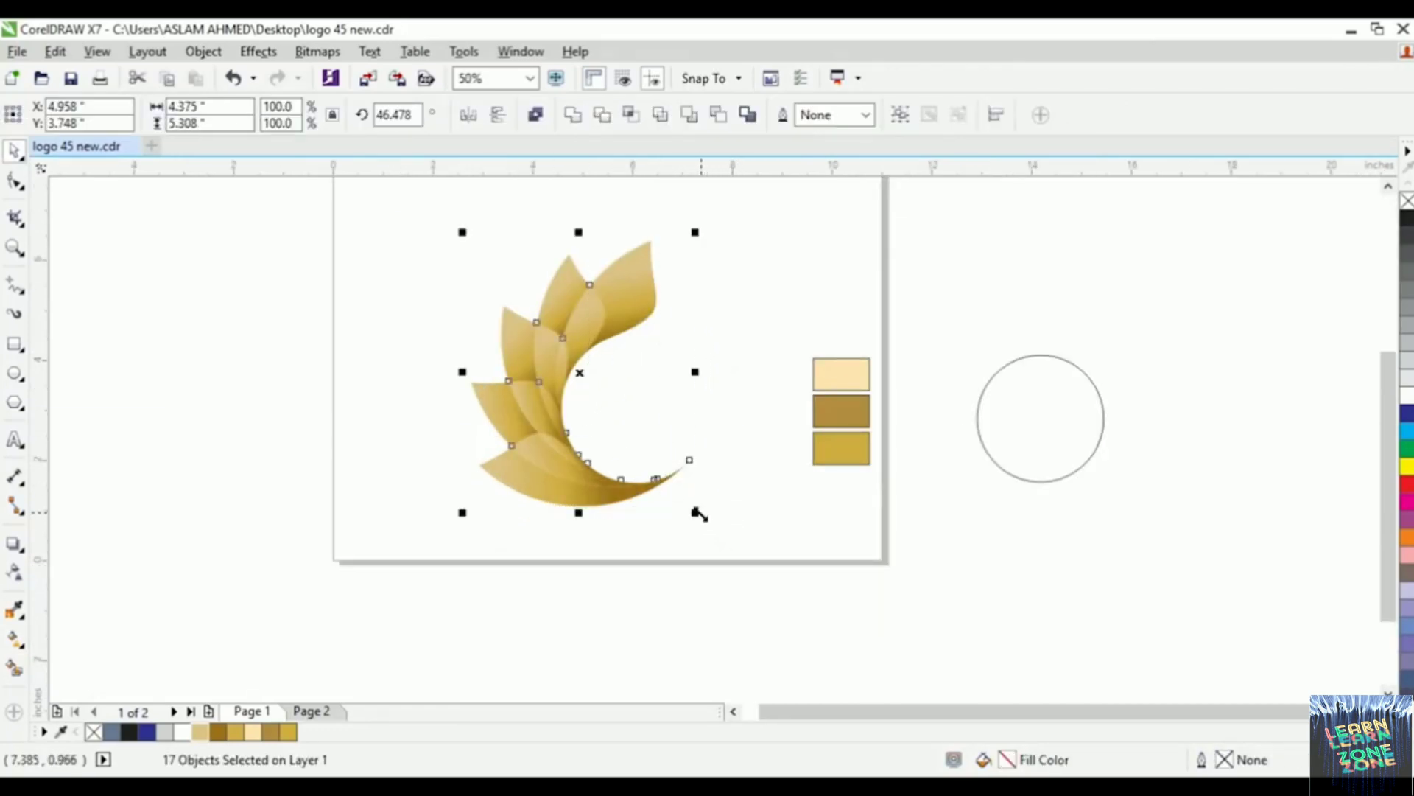
{"action": "left_click_drag", "start_coordinate": [699, 513], "coordinate": [649, 457]}
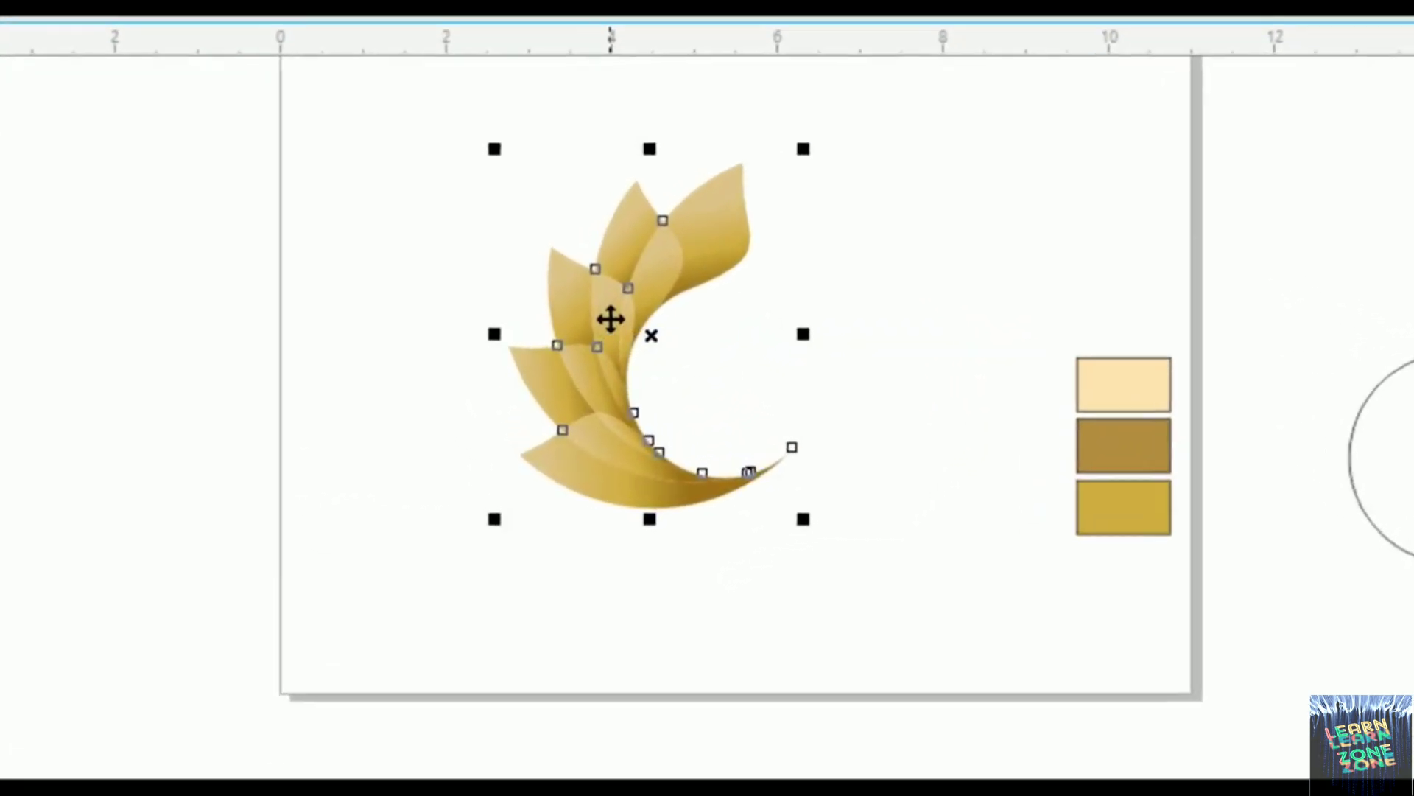
{"action": "right_click", "coordinate": [611, 319]}
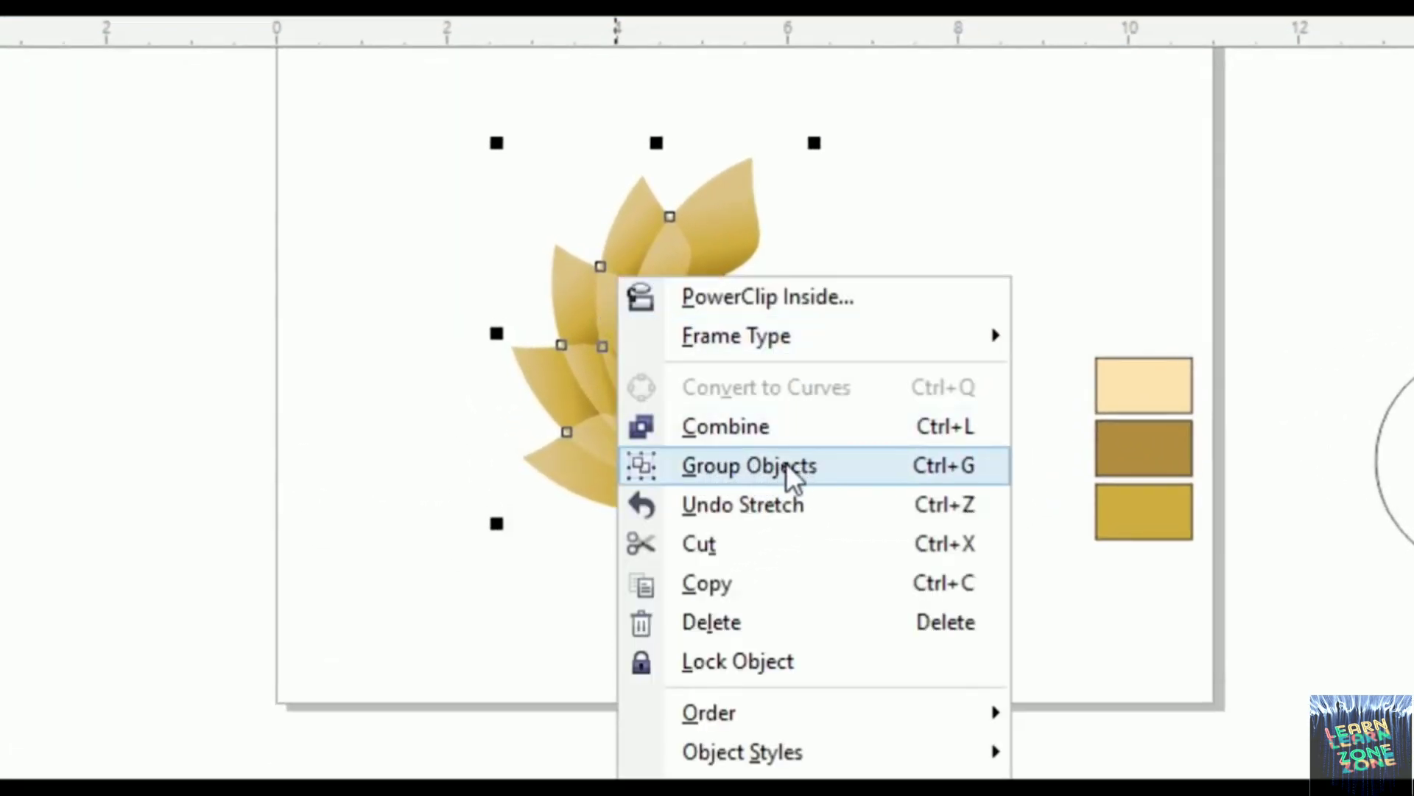
{"action": "left_click", "coordinate": [823, 462]}
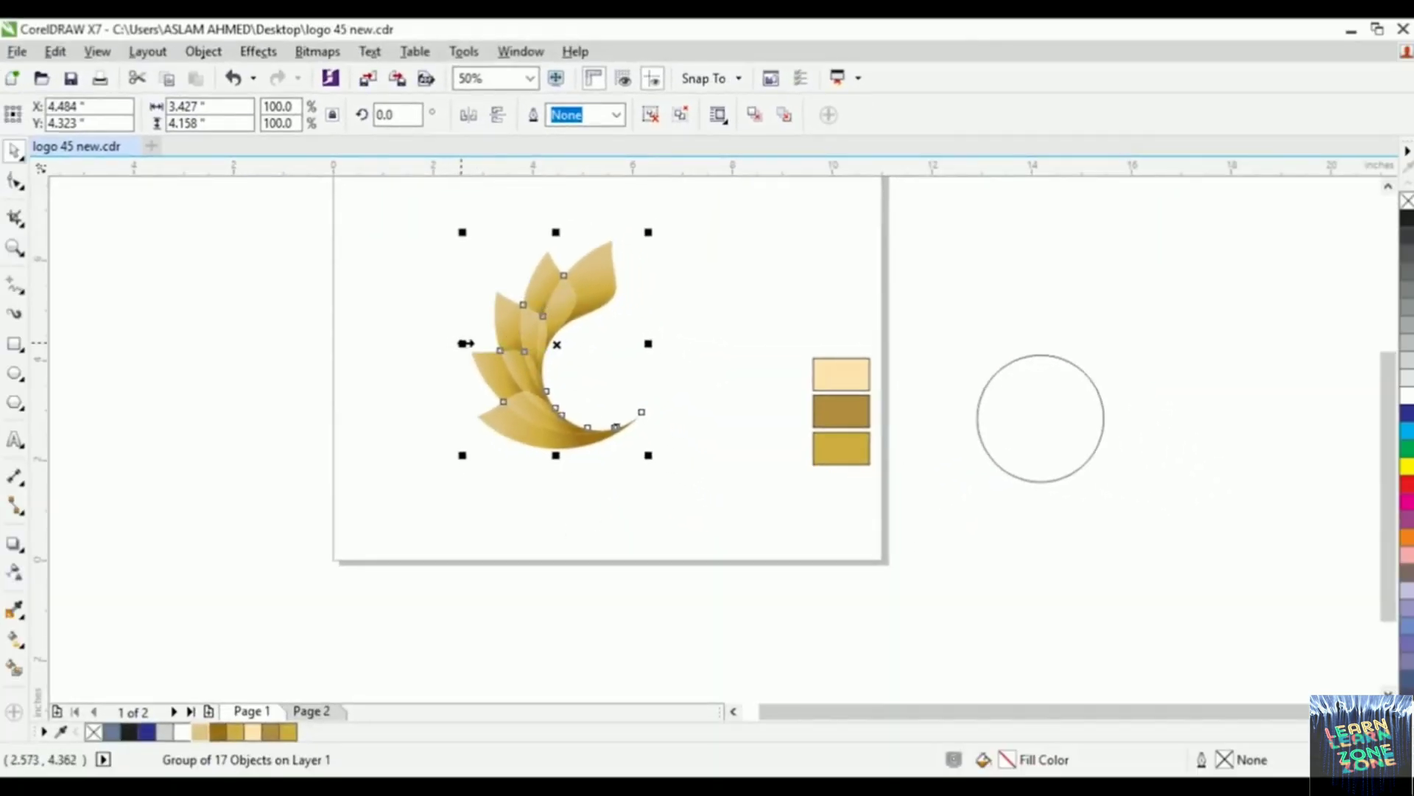
Step: Duplicate the petal group, mirror the copy horizontally and place it opposite the original so the two close into a ring
{"action": "left_click_drag", "start_coordinate": [541, 338], "coordinate": [273, 346]}
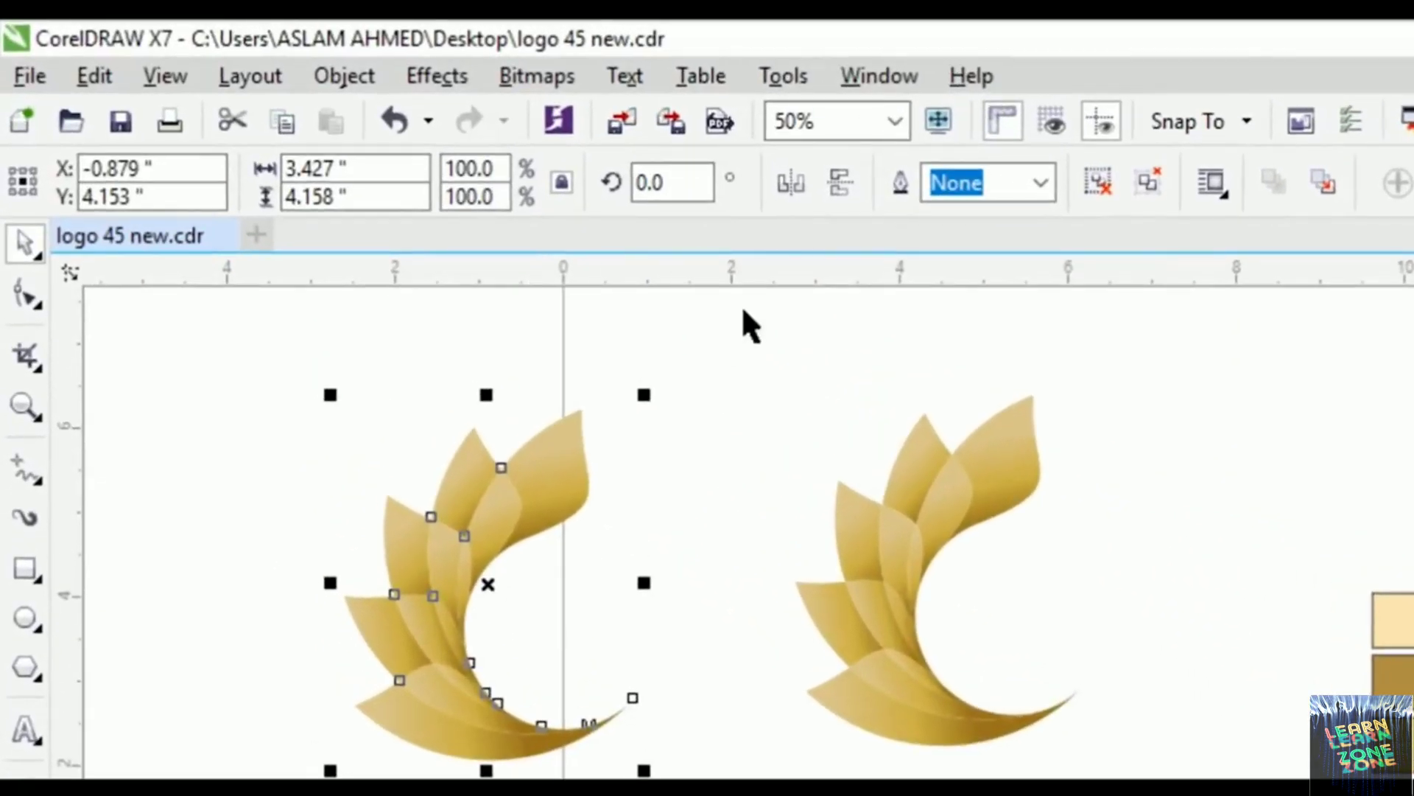
{"action": "left_click", "coordinate": [791, 182]}
{"action": "left_click_drag", "start_coordinate": [554, 643], "coordinate": [708, 632]}
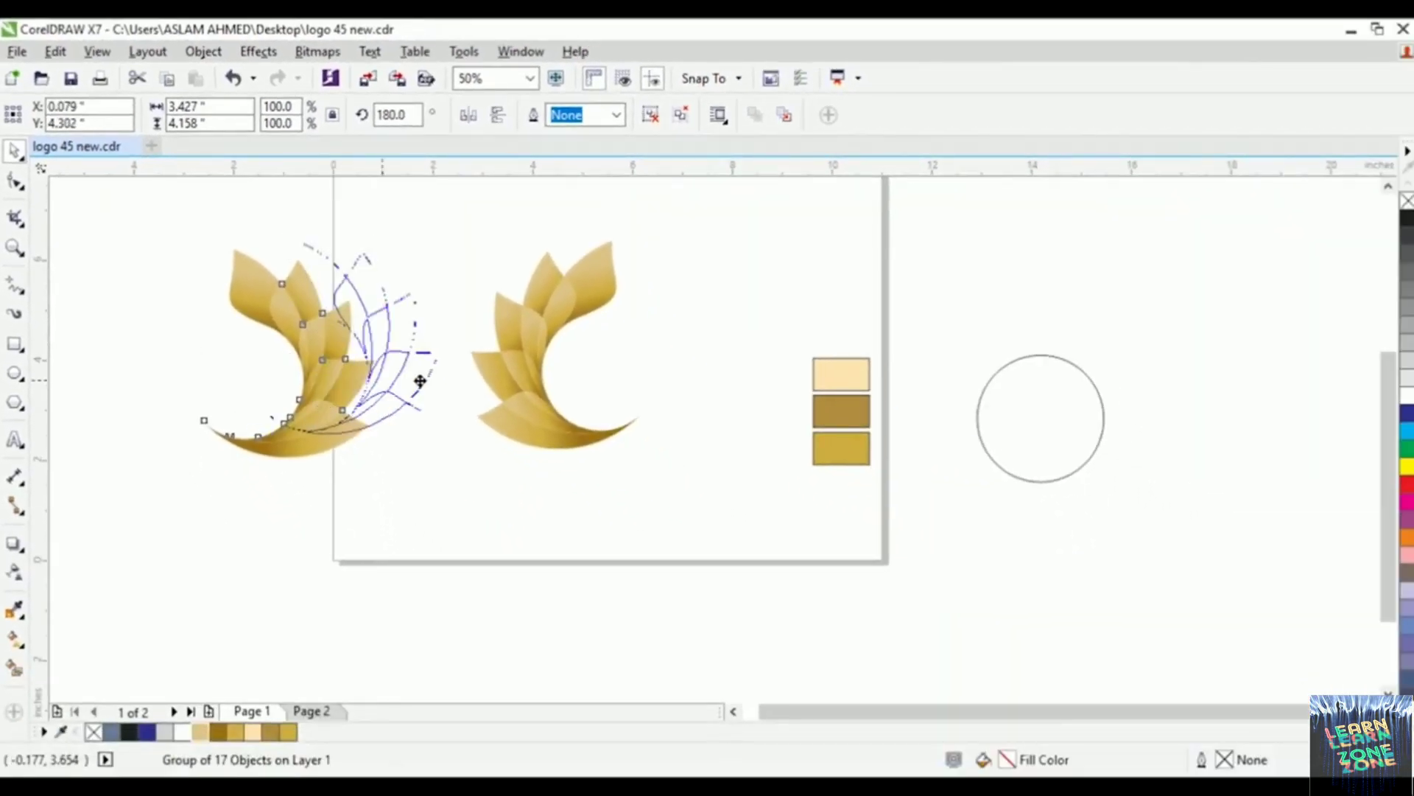
{"action": "left_click_drag", "start_coordinate": [420, 380], "coordinate": [706, 361]}
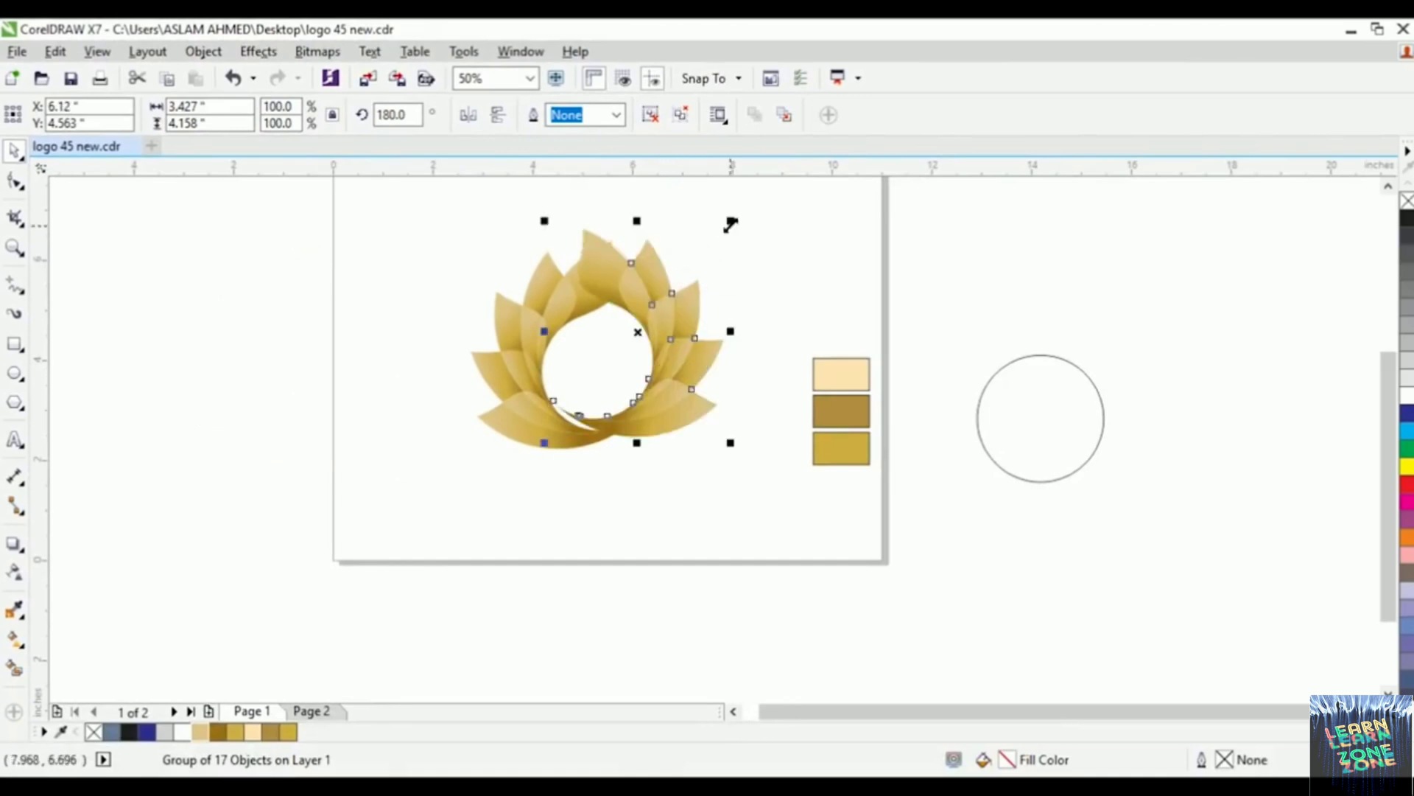
Step: Shrink the mirrored petal group to about 57.8% and move it inside the curve of the large petals
{"action": "left_click_drag", "start_coordinate": [731, 225], "coordinate": [645, 300]}
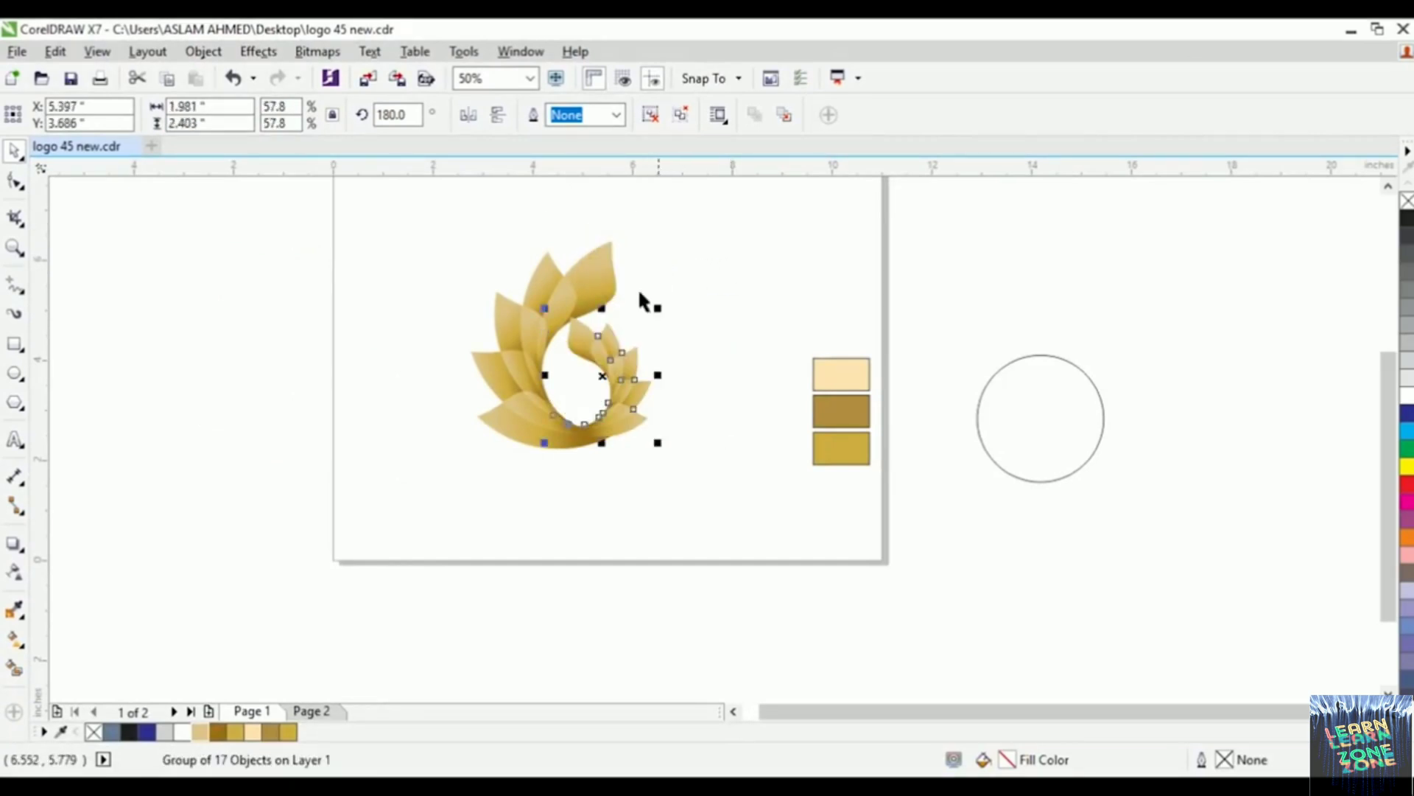
{"action": "scroll", "coordinate": [597, 361], "scroll_direction": "up", "scroll_amount": 2}
{"action": "left_click_drag", "start_coordinate": [628, 379], "coordinate": [650, 347]}
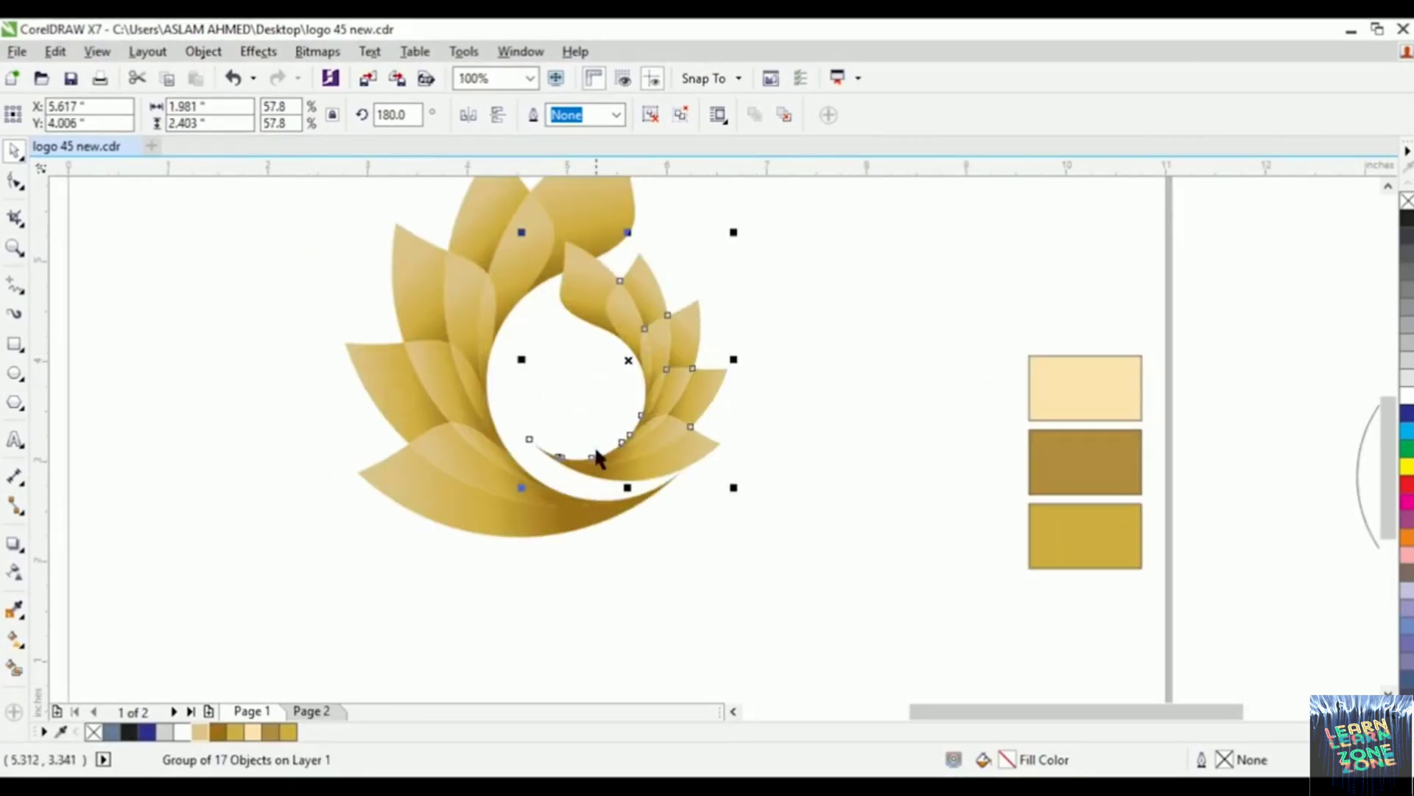
{"action": "scroll", "coordinate": [618, 456], "scroll_direction": "up", "scroll_amount": 2}
{"action": "scroll", "coordinate": [749, 472], "scroll_direction": "down", "scroll_amount": 1}
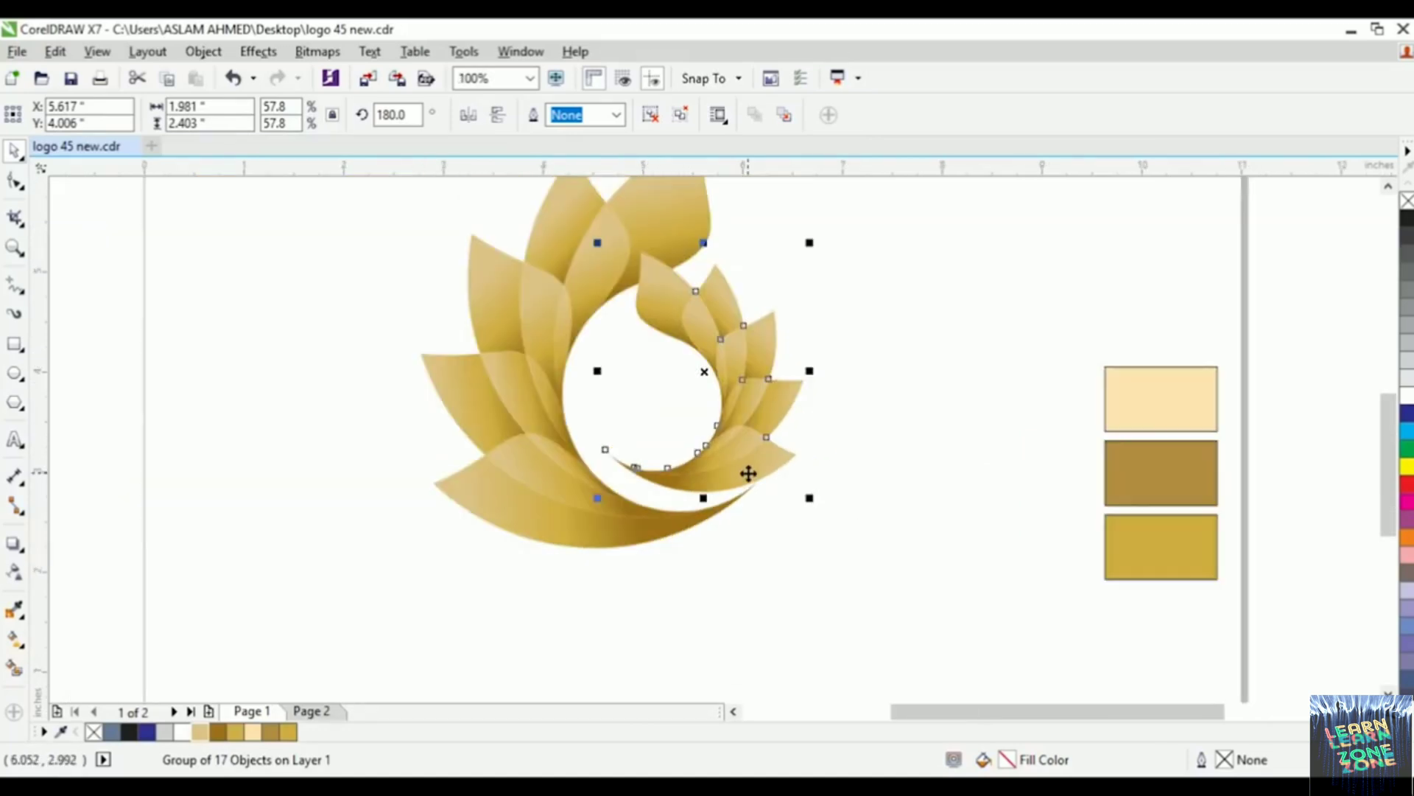
Step: Reduce the small petal group to about 47% and nudge it to leave an even gap along the bottom petal's tail
{"action": "left_click_drag", "start_coordinate": [810, 244], "coordinate": [773, 256]}
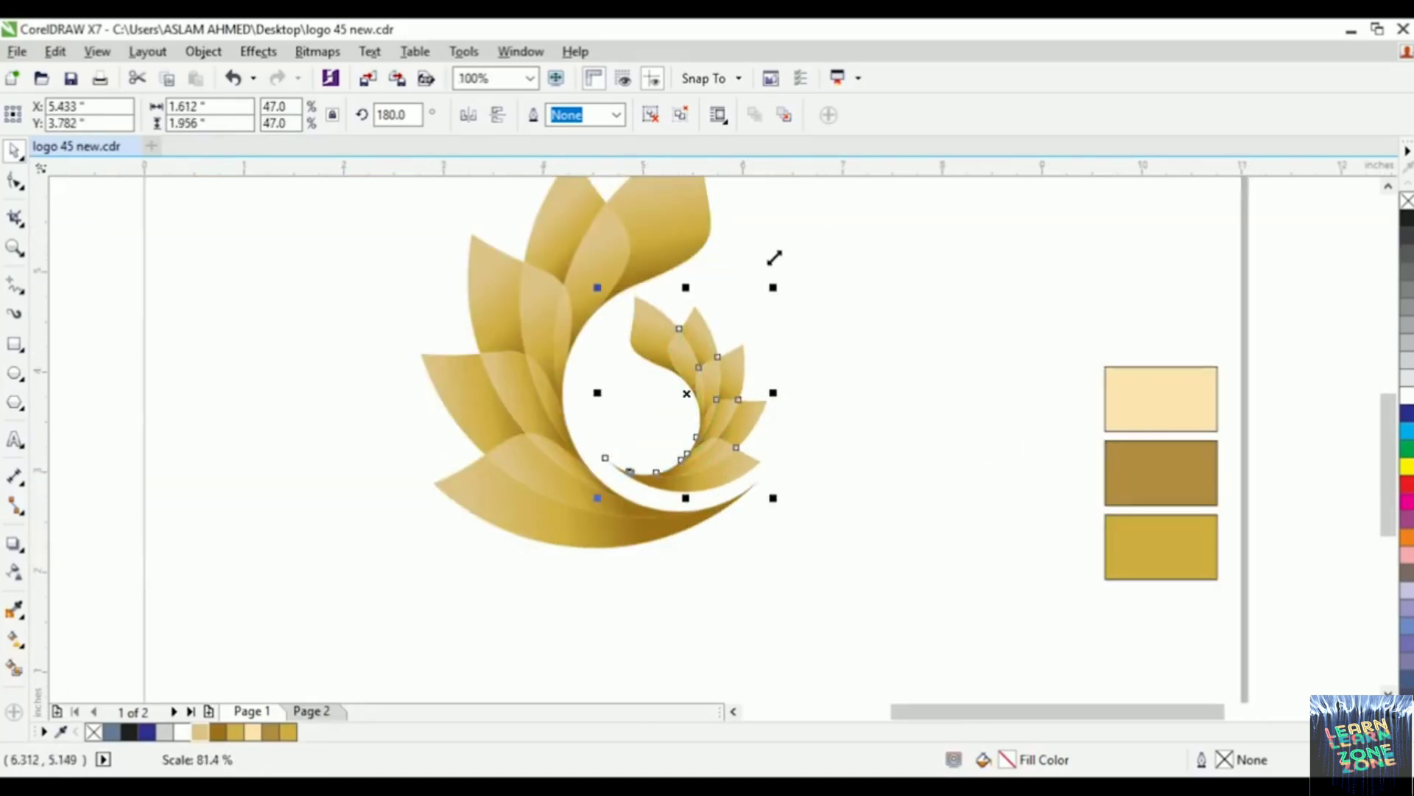
{"action": "scroll", "coordinate": [714, 464], "scroll_direction": "up", "scroll_amount": 1}
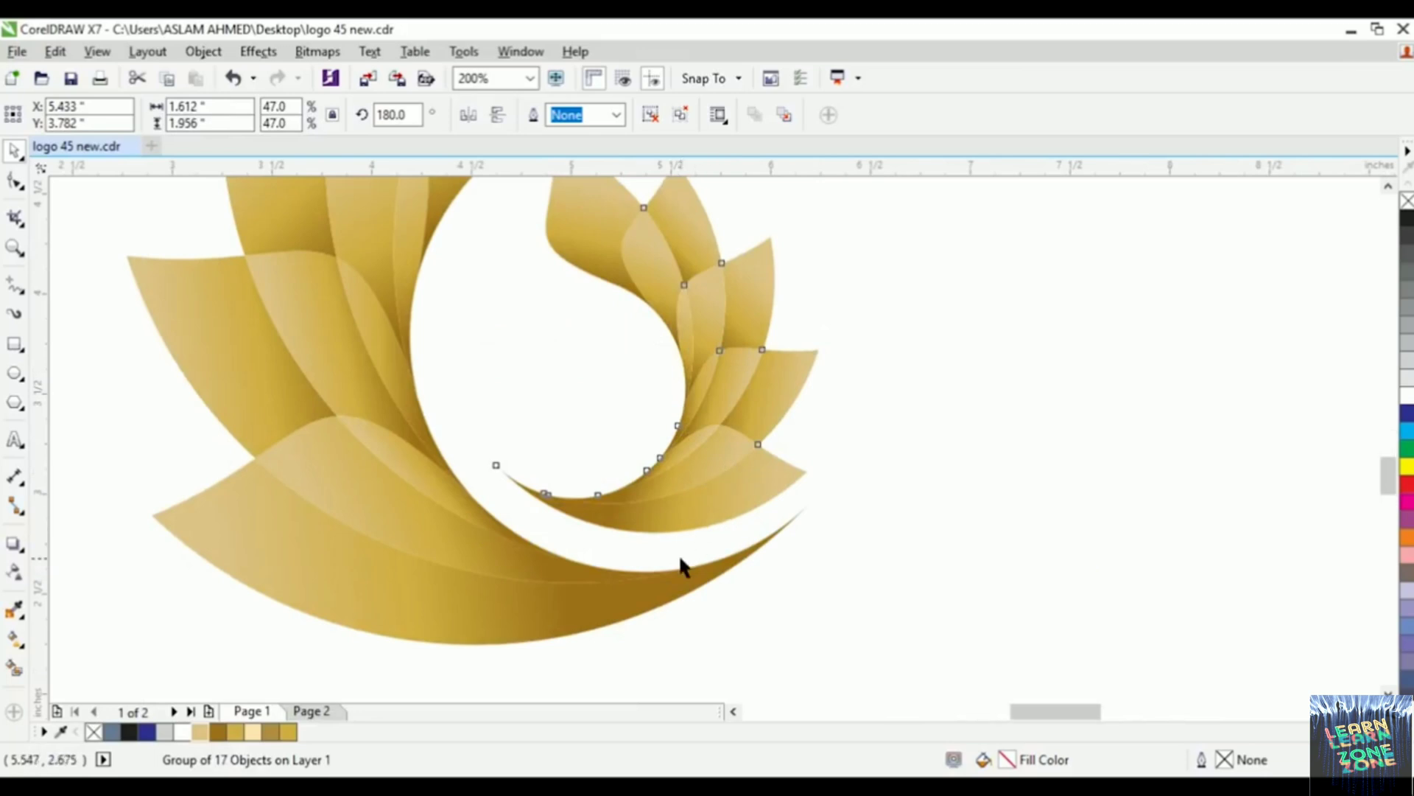
{"action": "scroll", "coordinate": [682, 568], "scroll_direction": "up", "scroll_amount": 1}
{"action": "left_click_drag", "start_coordinate": [677, 461], "coordinate": [666, 464]}
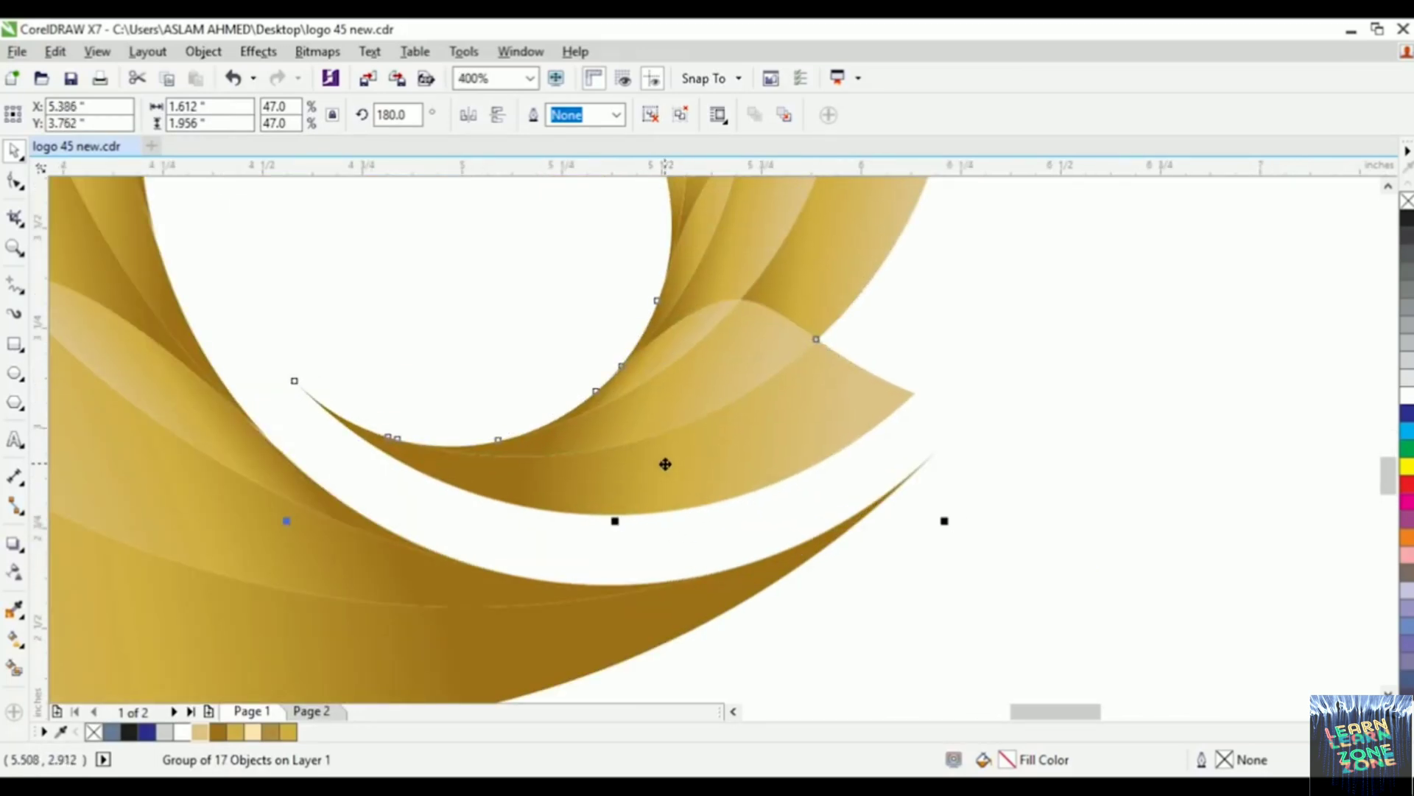
{"action": "scroll", "coordinate": [767, 449], "scroll_direction": "down", "scroll_amount": 3}
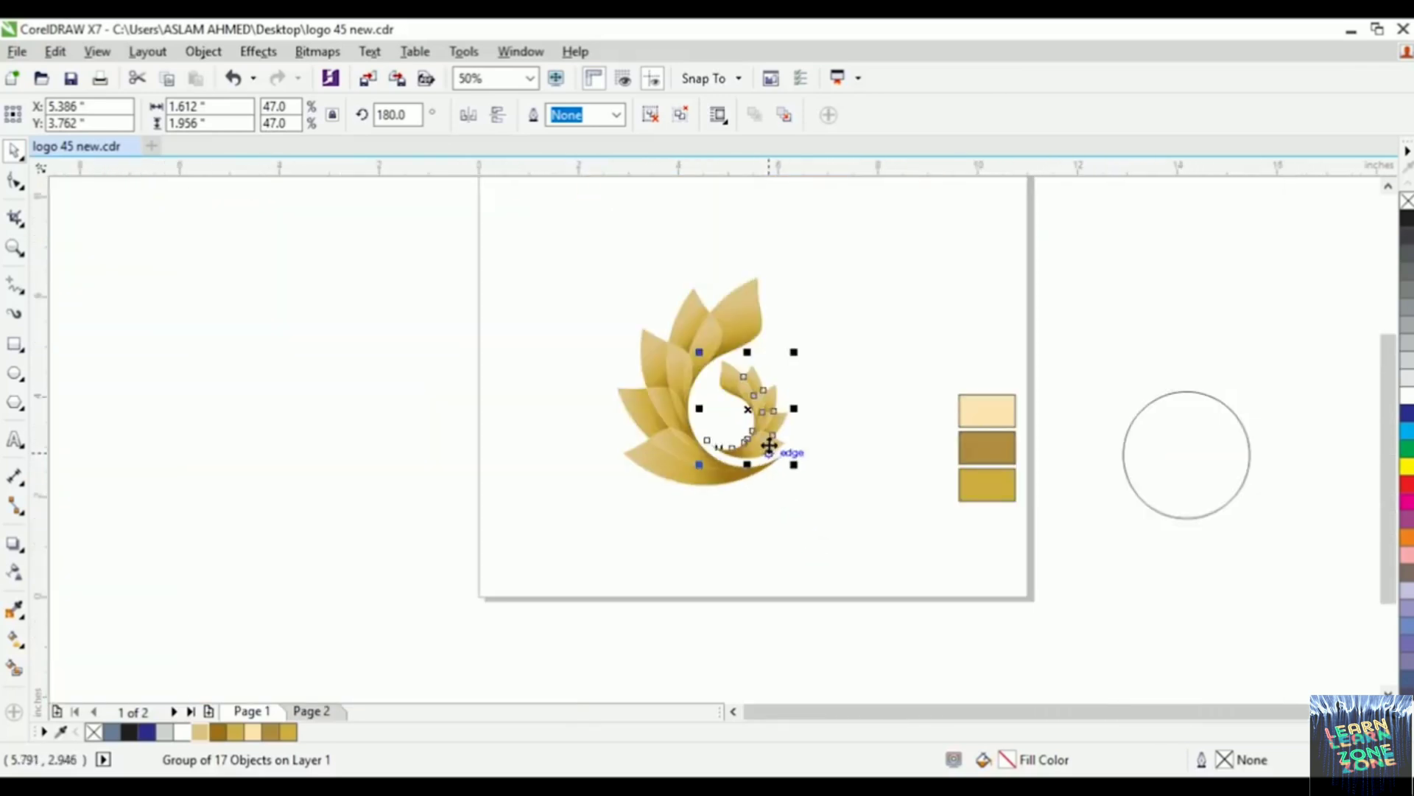
{"action": "left_click", "coordinate": [882, 289]}
{"action": "scroll", "coordinate": [600, 361], "scroll_direction": "down", "scroll_amount": 1}
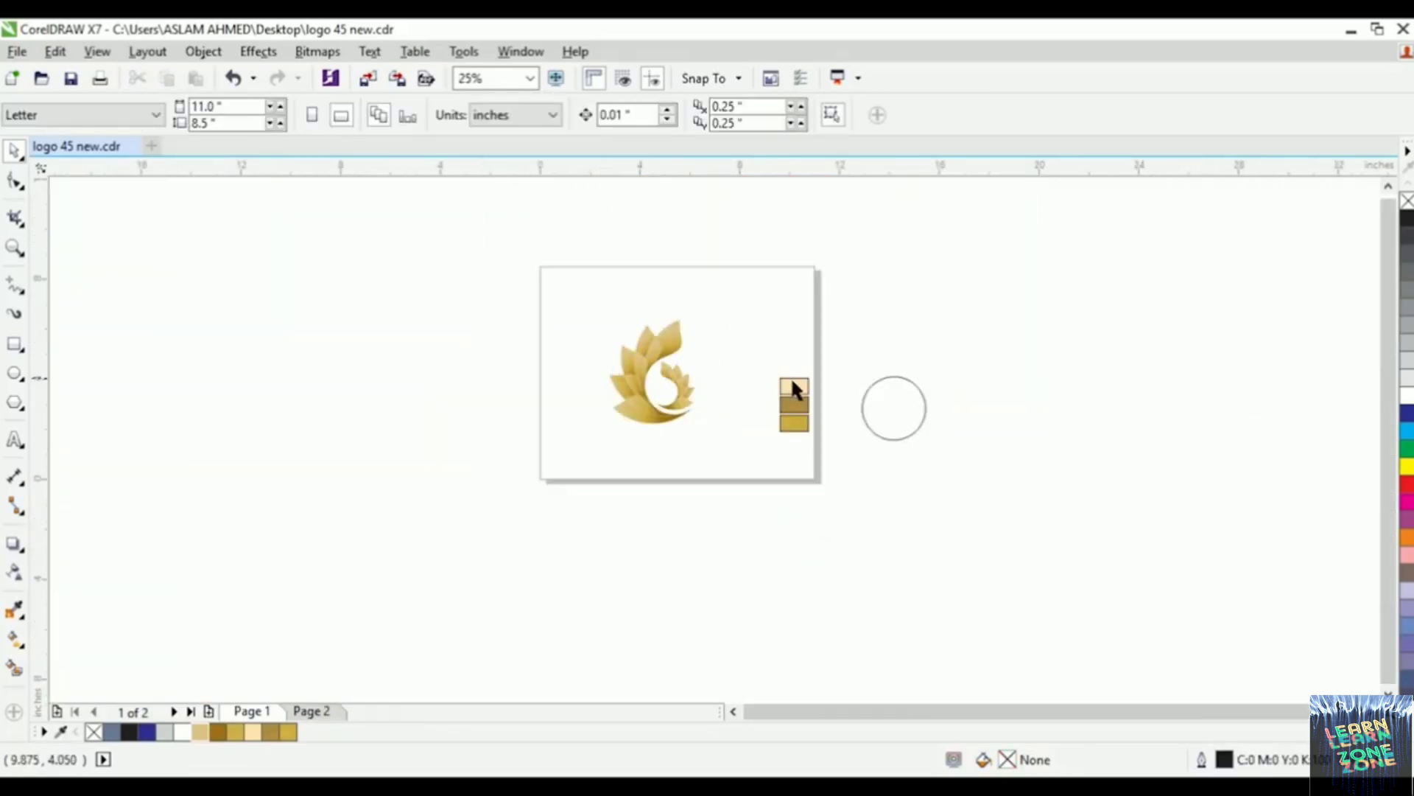
Step: Move the circle onto the page below the logo and the three colour swatches off the page's right side
{"action": "scroll", "coordinate": [717, 420], "scroll_direction": "up", "scroll_amount": 1}
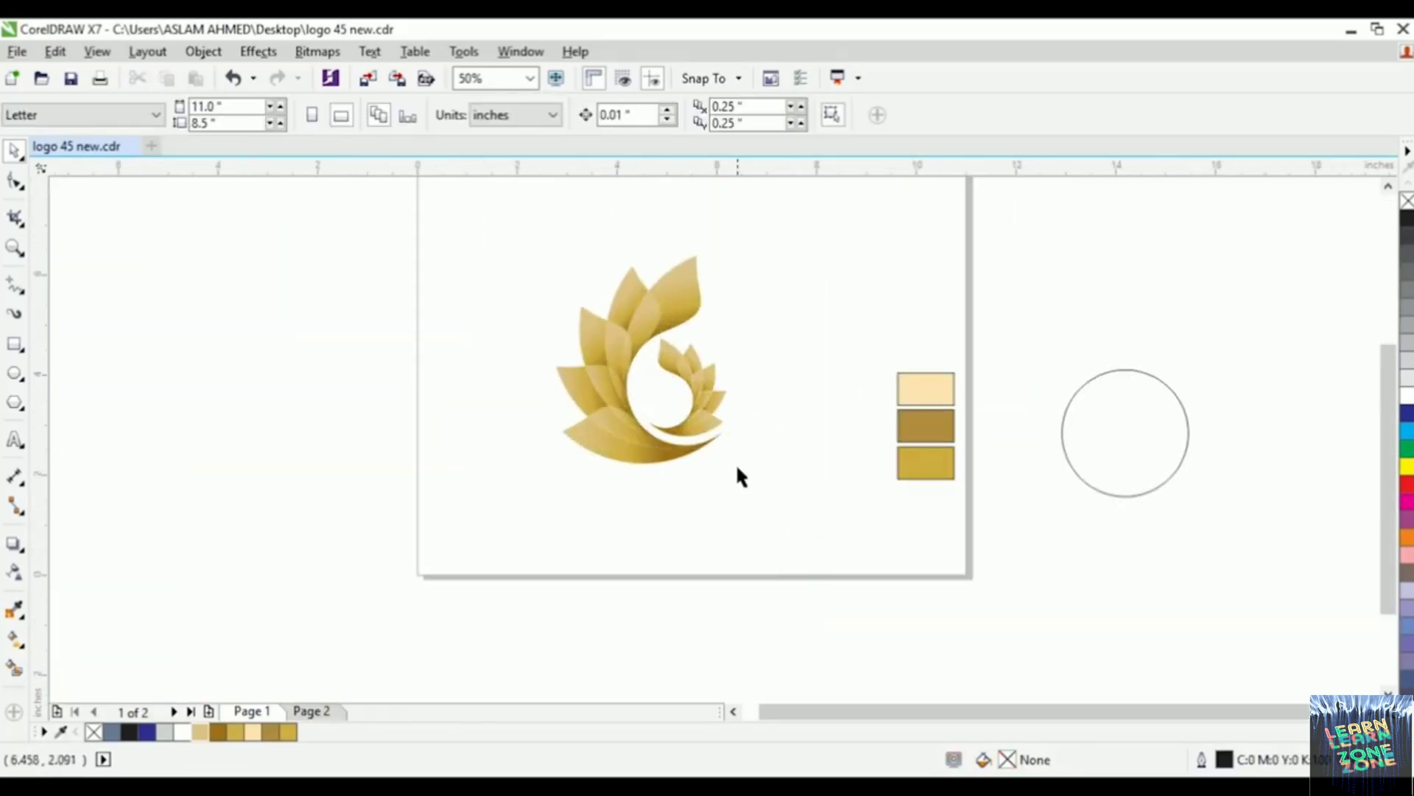
{"action": "left_click", "coordinate": [1093, 477]}
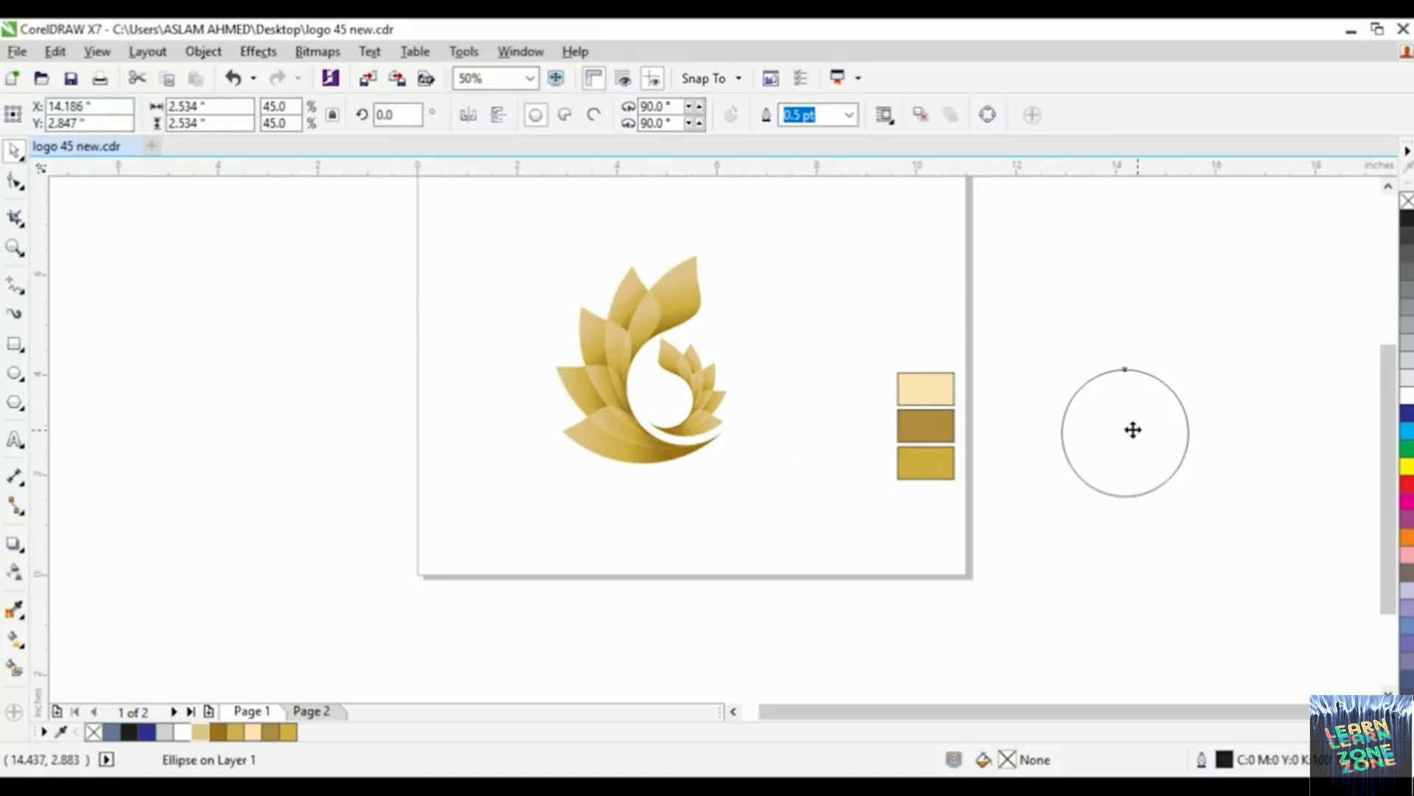
{"action": "left_click_drag", "start_coordinate": [1130, 427], "coordinate": [779, 505]}
{"action": "left_click_drag", "start_coordinate": [858, 361], "coordinate": [1020, 521]}
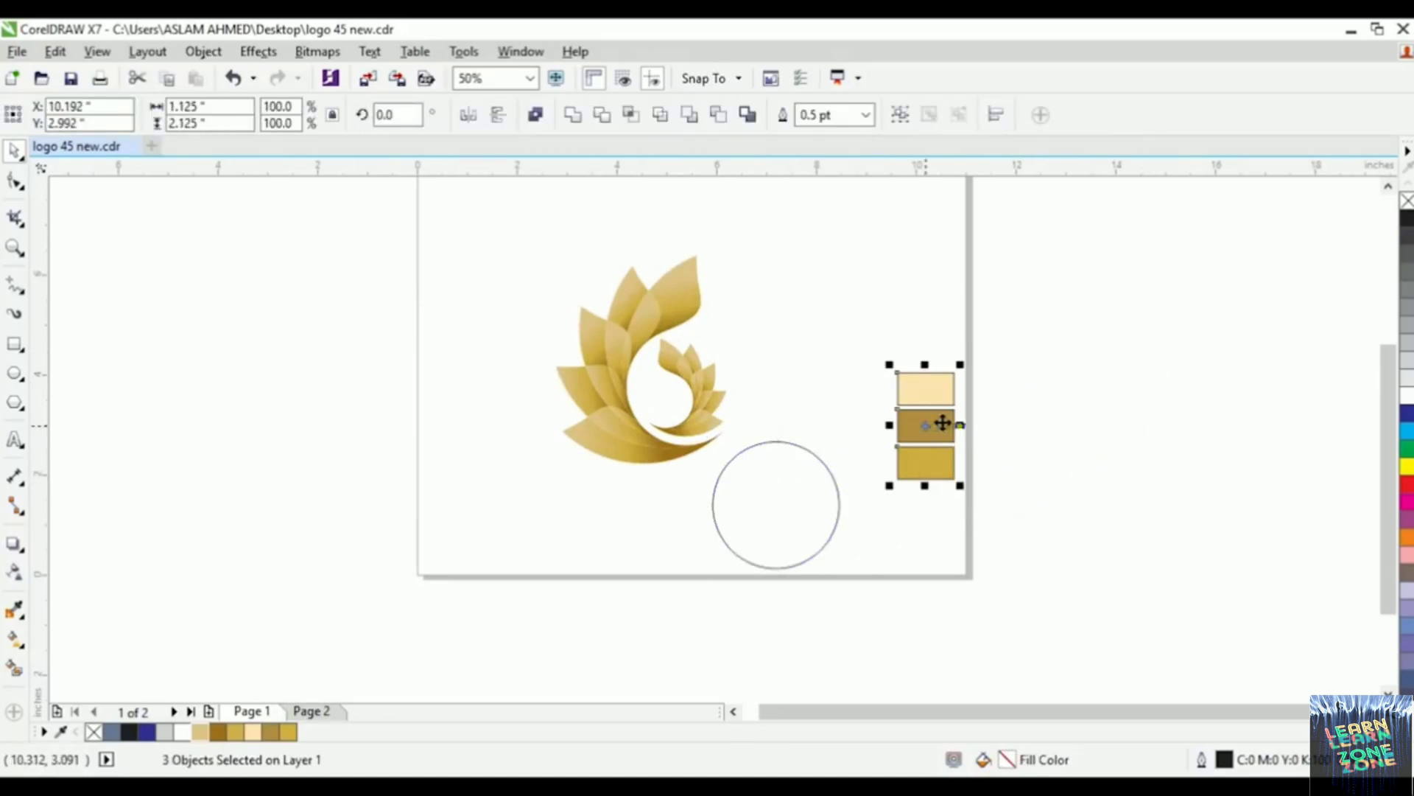
{"action": "left_click_drag", "start_coordinate": [938, 422], "coordinate": [1123, 423]}
Step: Place the circle beside the logo and scale it down to about 1.21 inches in diameter
{"action": "left_click_drag", "start_coordinate": [780, 514], "coordinate": [832, 404]}
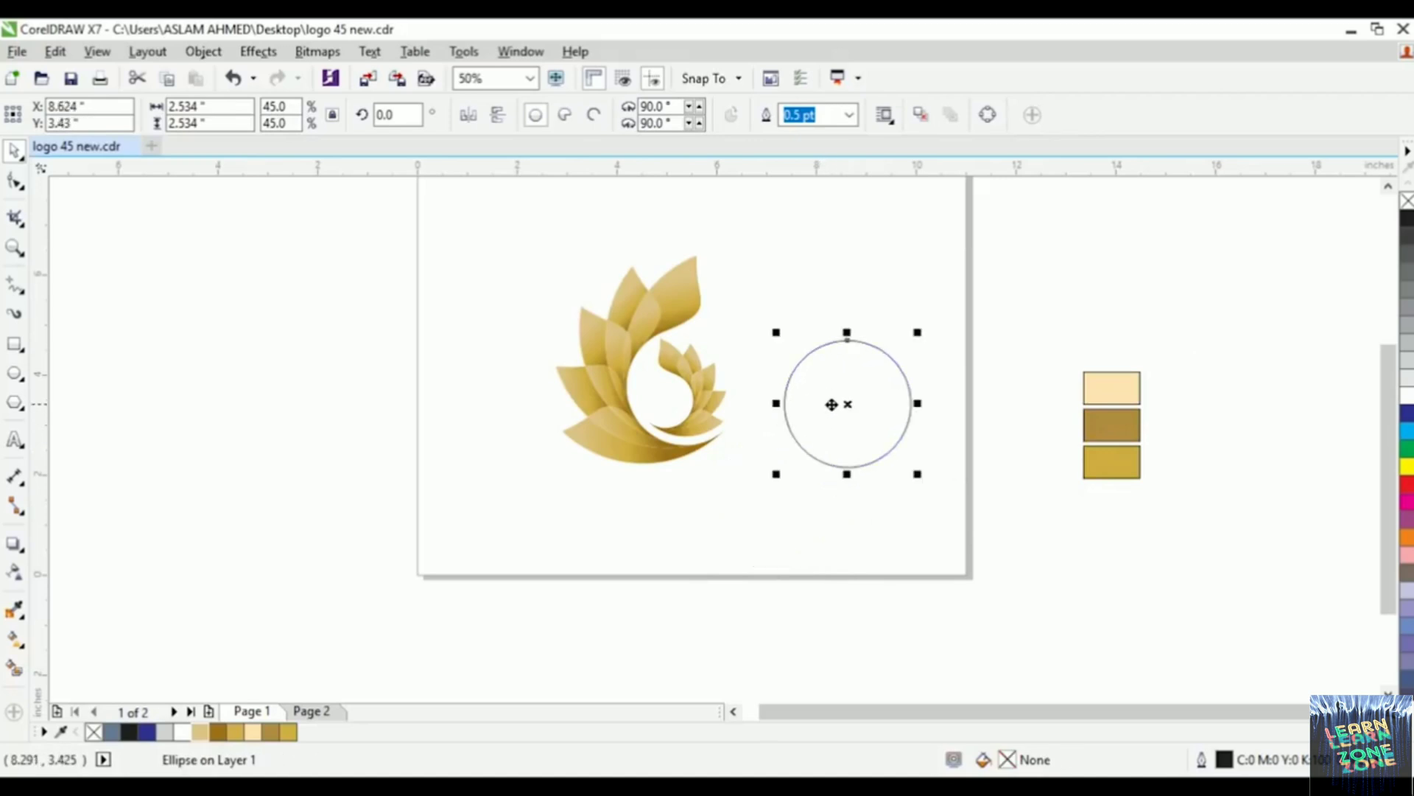
{"action": "left_click_drag", "start_coordinate": [913, 480], "coordinate": [880, 436]}
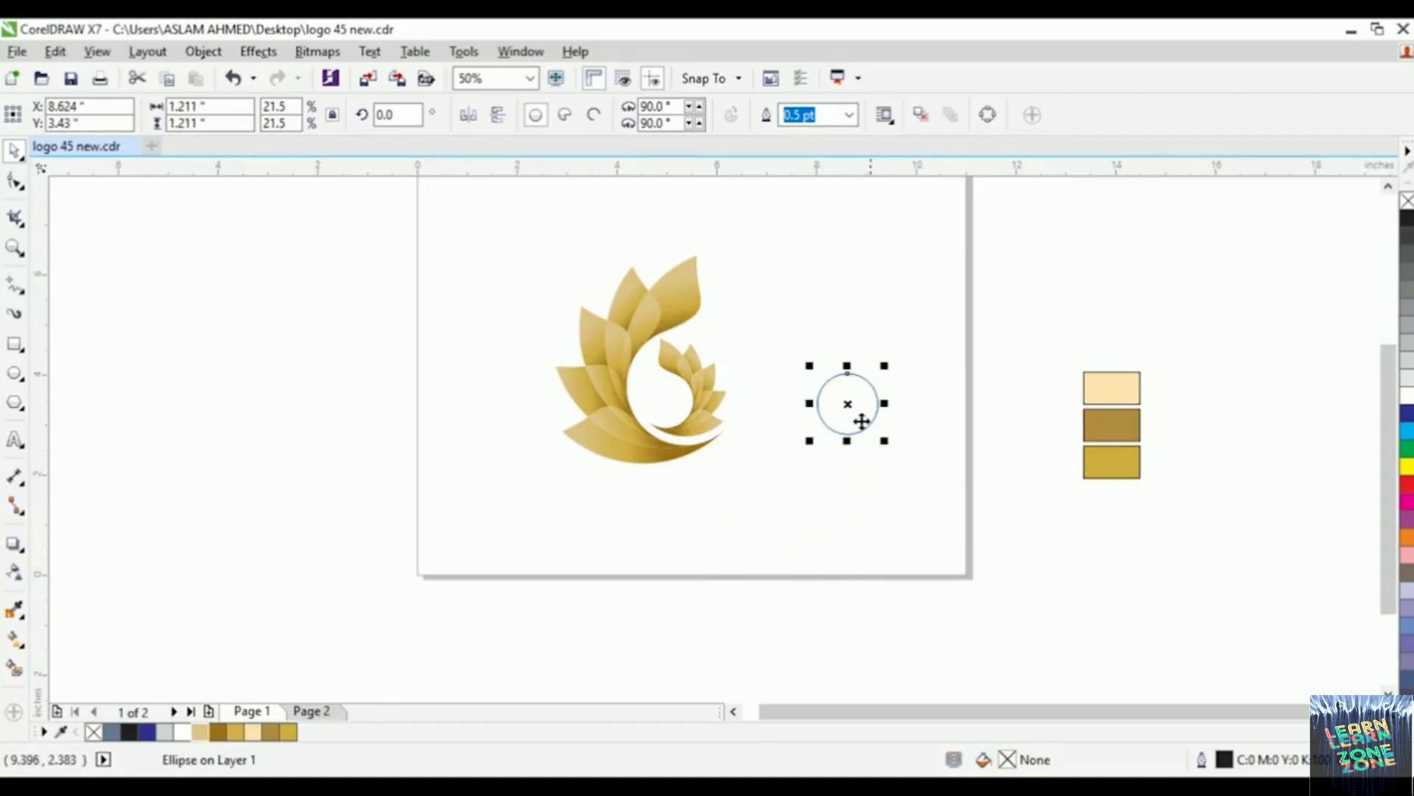
{"action": "scroll", "coordinate": [830, 381], "scroll_direction": "up", "scroll_amount": 2}
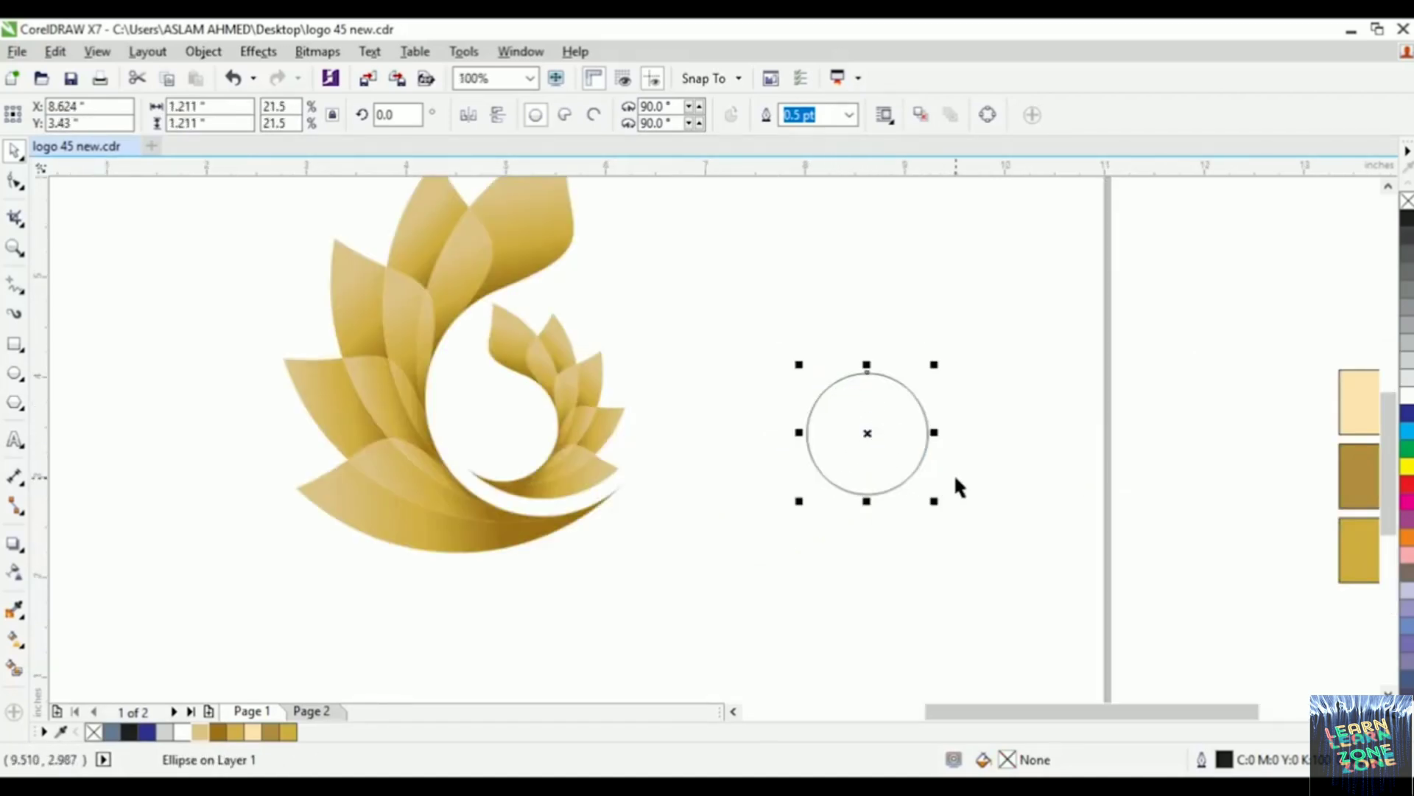
Step: Copy the bottom petal's fountain fill to the circle and move the gradient's light start inside the circle's upper part
{"action": "left_click", "coordinate": [17, 640]}
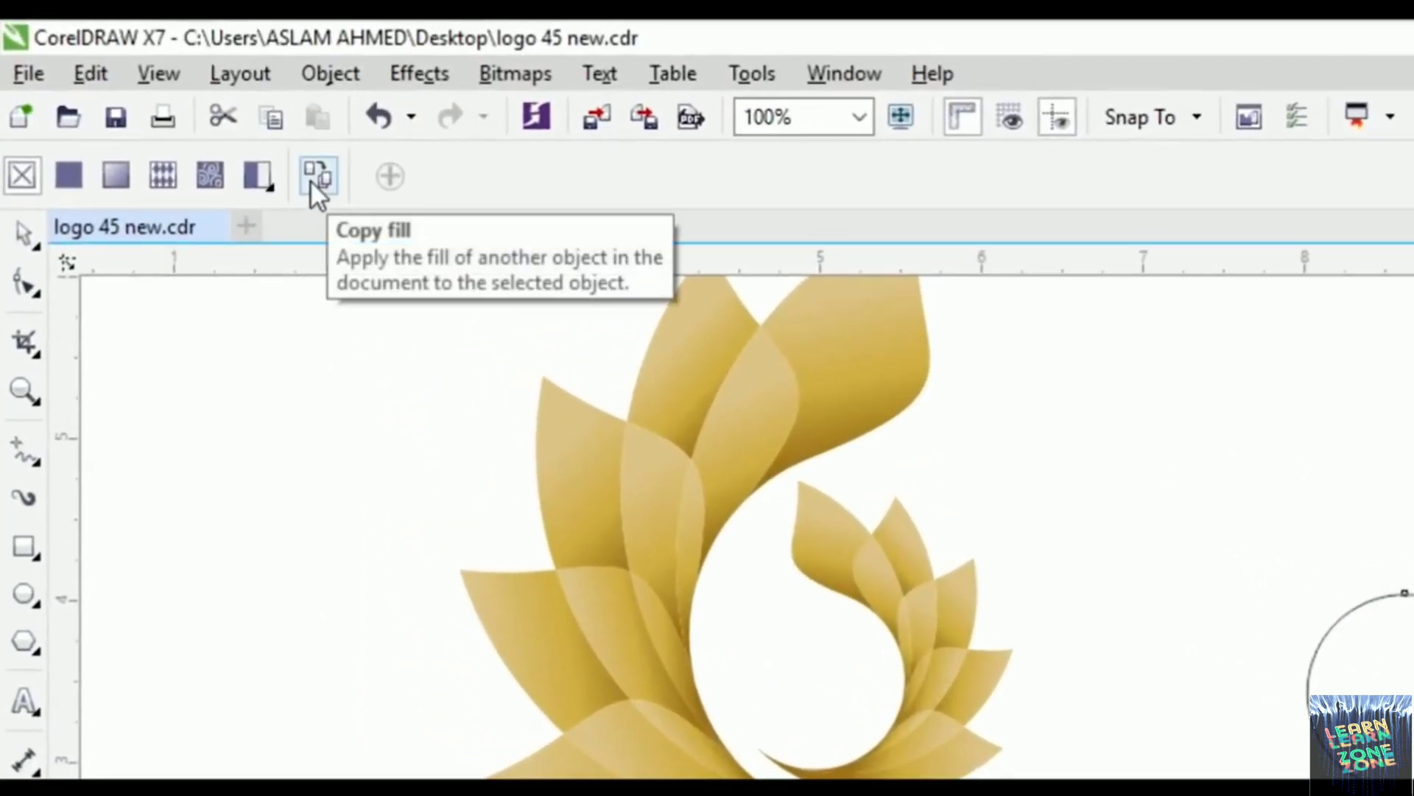
{"action": "left_click", "coordinate": [316, 177]}
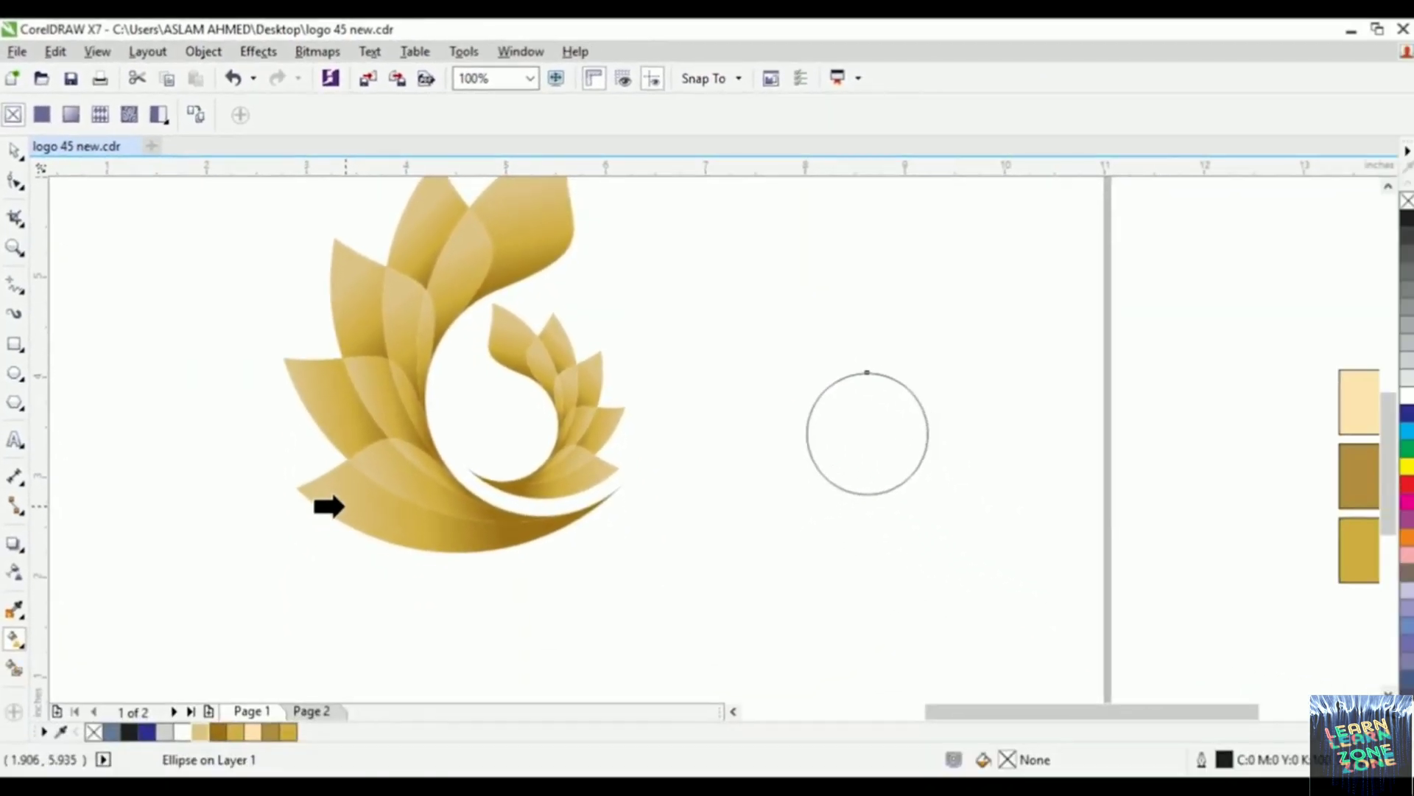
{"action": "left_click", "coordinate": [532, 795]}
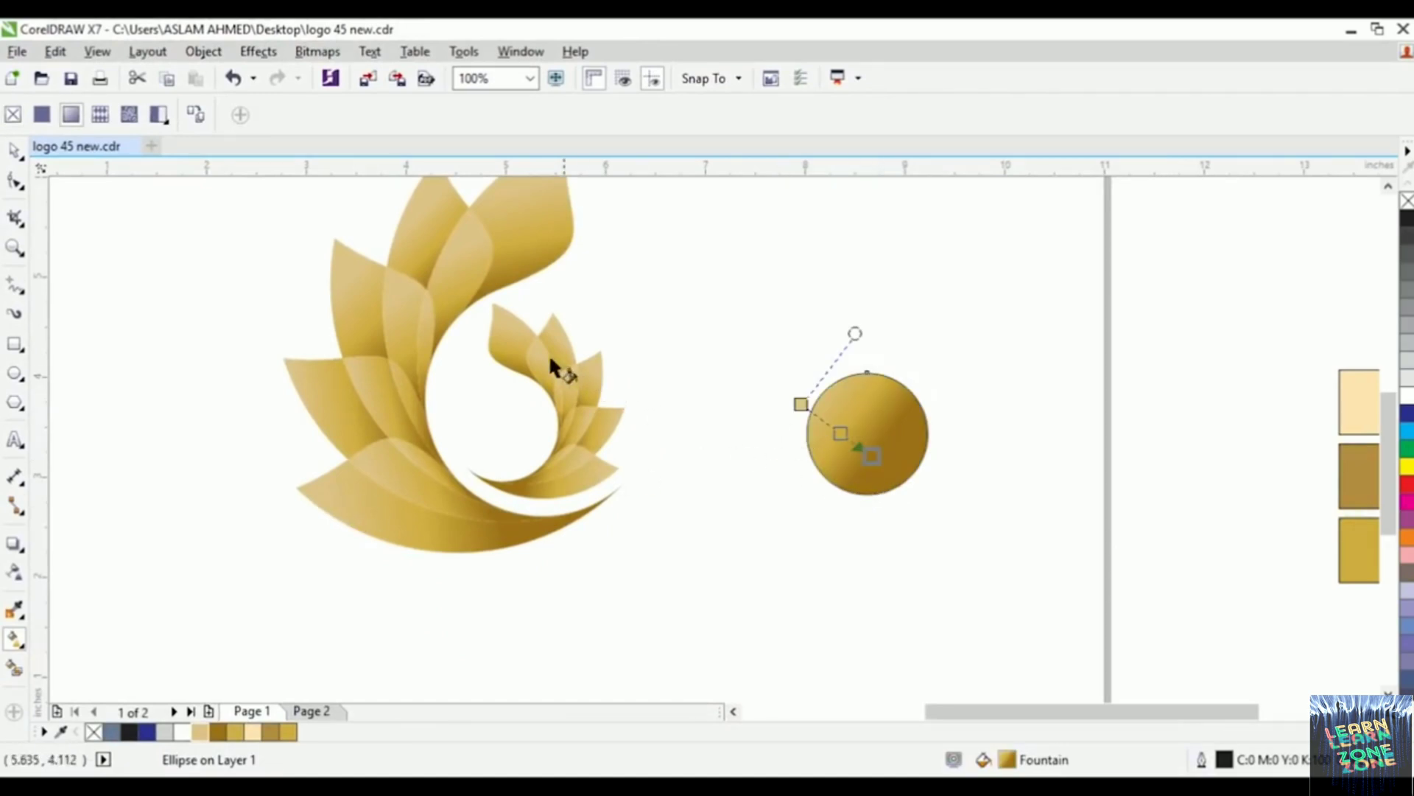
{"action": "left_click_drag", "start_coordinate": [801, 404], "coordinate": [854, 398]}
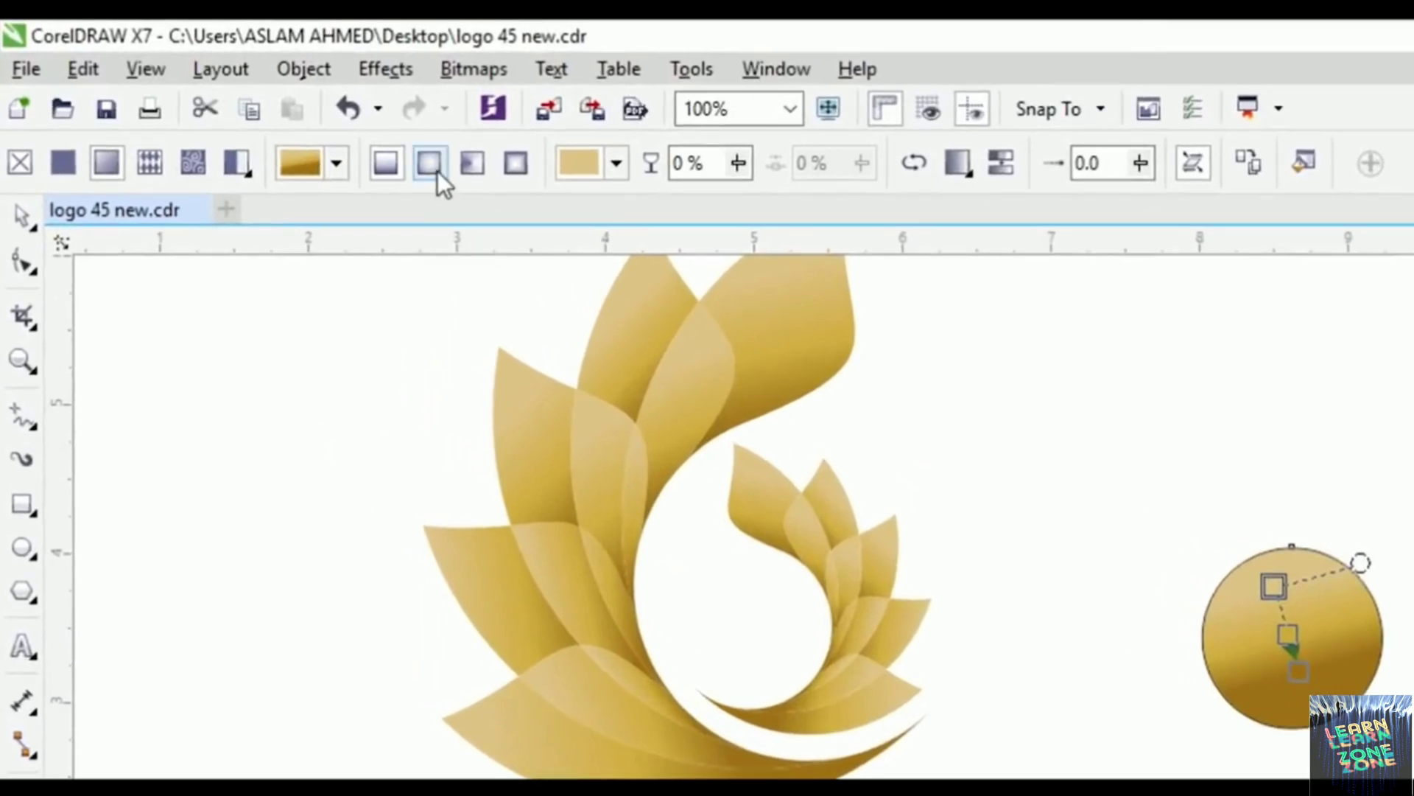
Step: Convert the circle's gradient to a widened, reversed elliptical fountain fill with its light centre near the top
{"action": "left_click", "coordinate": [437, 171]}
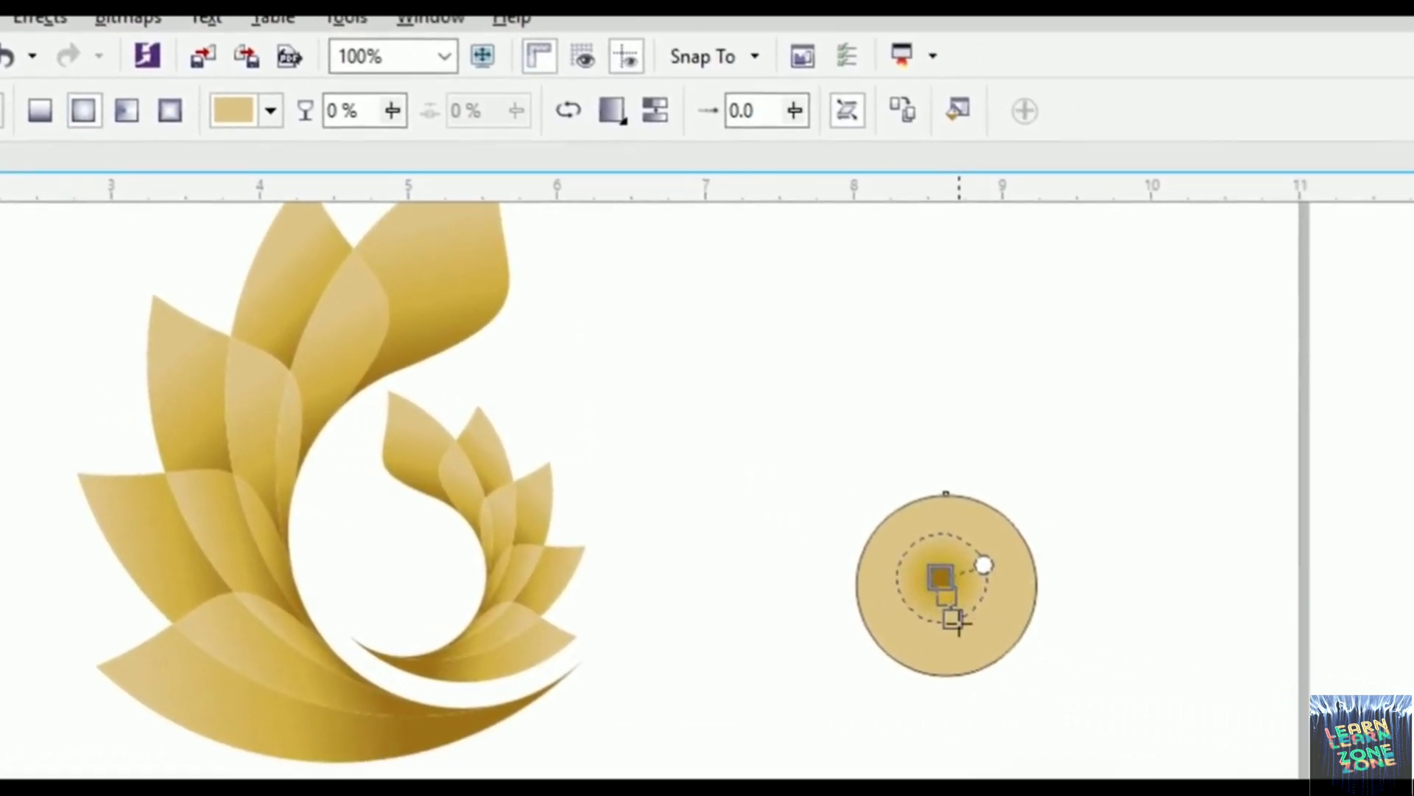
{"action": "left_click_drag", "start_coordinate": [956, 621], "coordinate": [963, 643]}
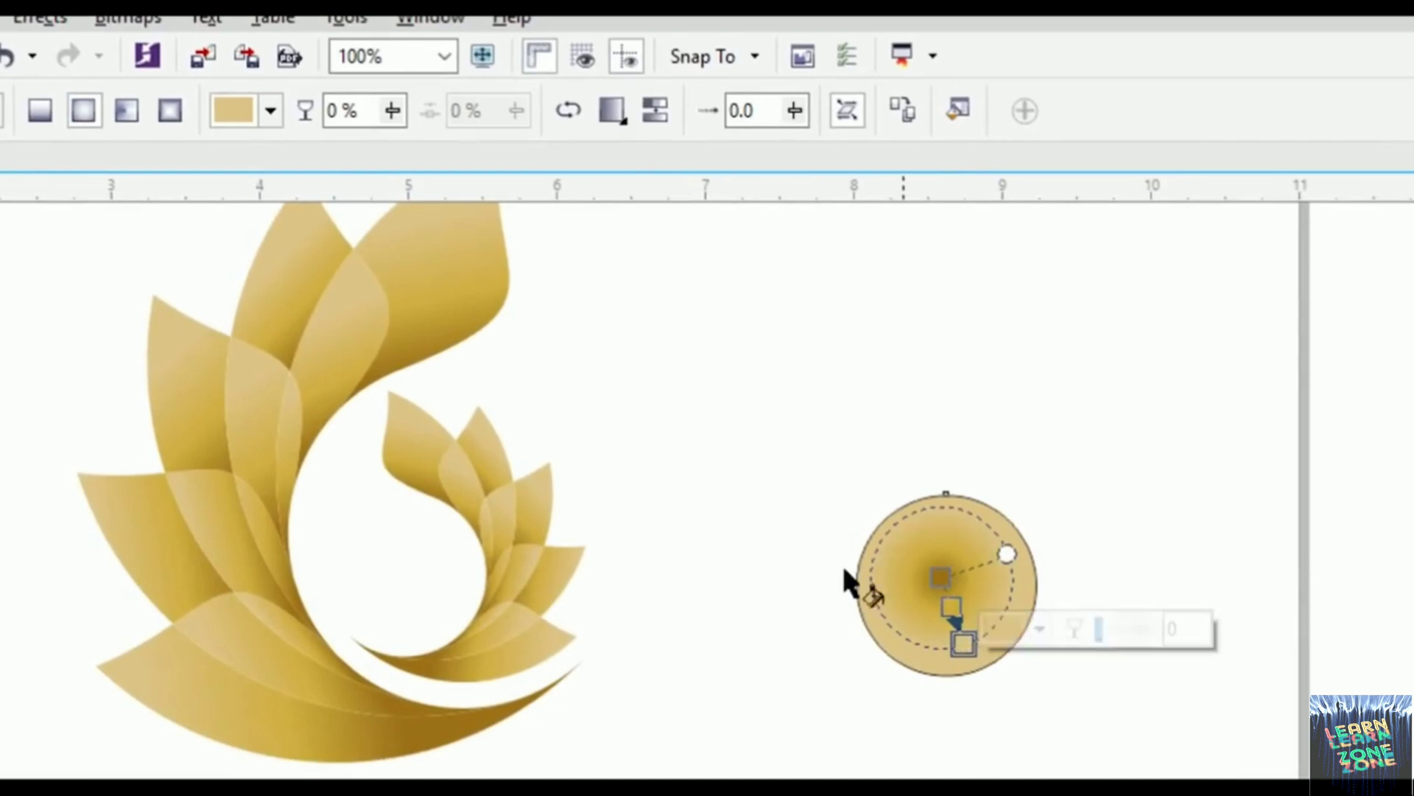
{"action": "left_click", "coordinate": [567, 112]}
{"action": "scroll", "coordinate": [956, 587], "scroll_direction": "up", "scroll_amount": 2}
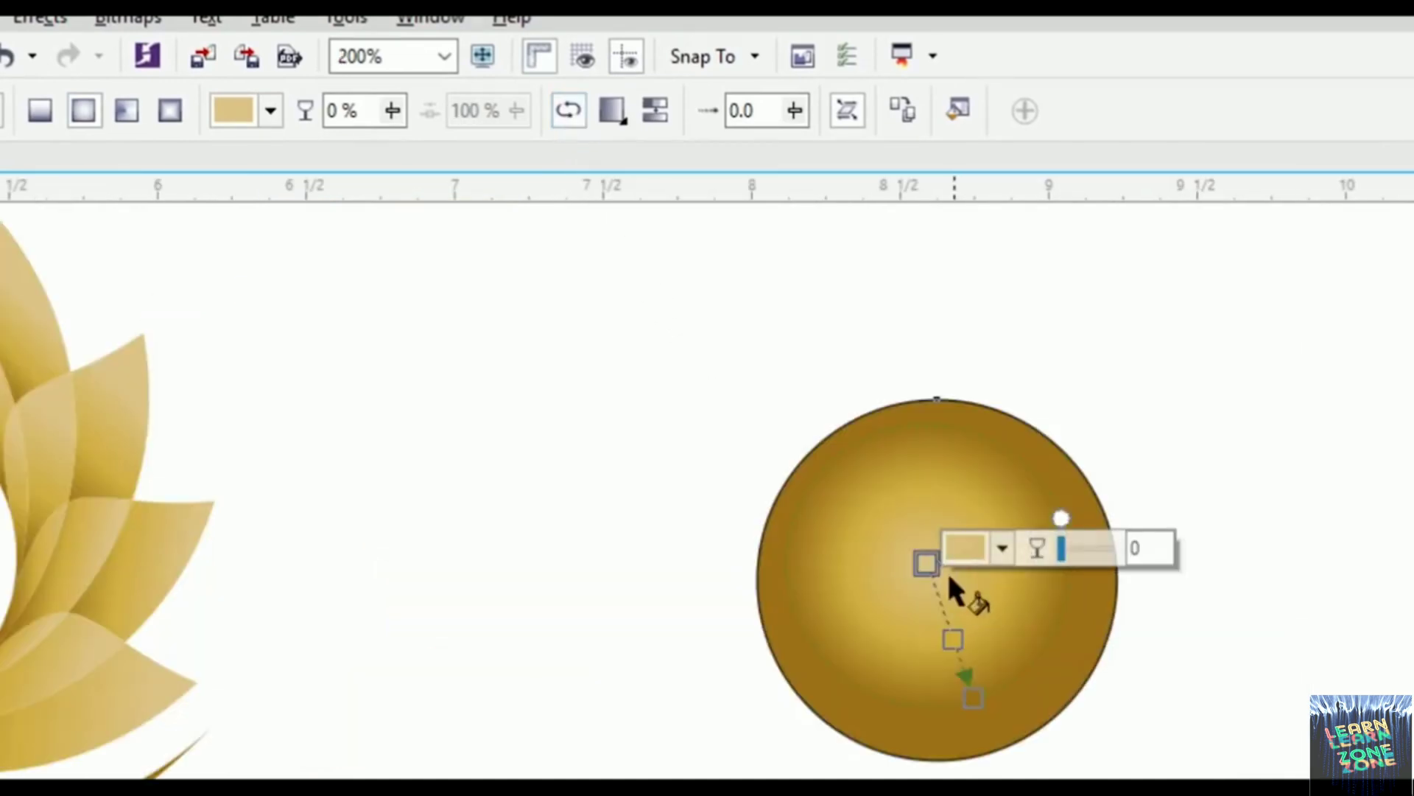
{"action": "left_click_drag", "start_coordinate": [925, 565], "coordinate": [957, 510]}
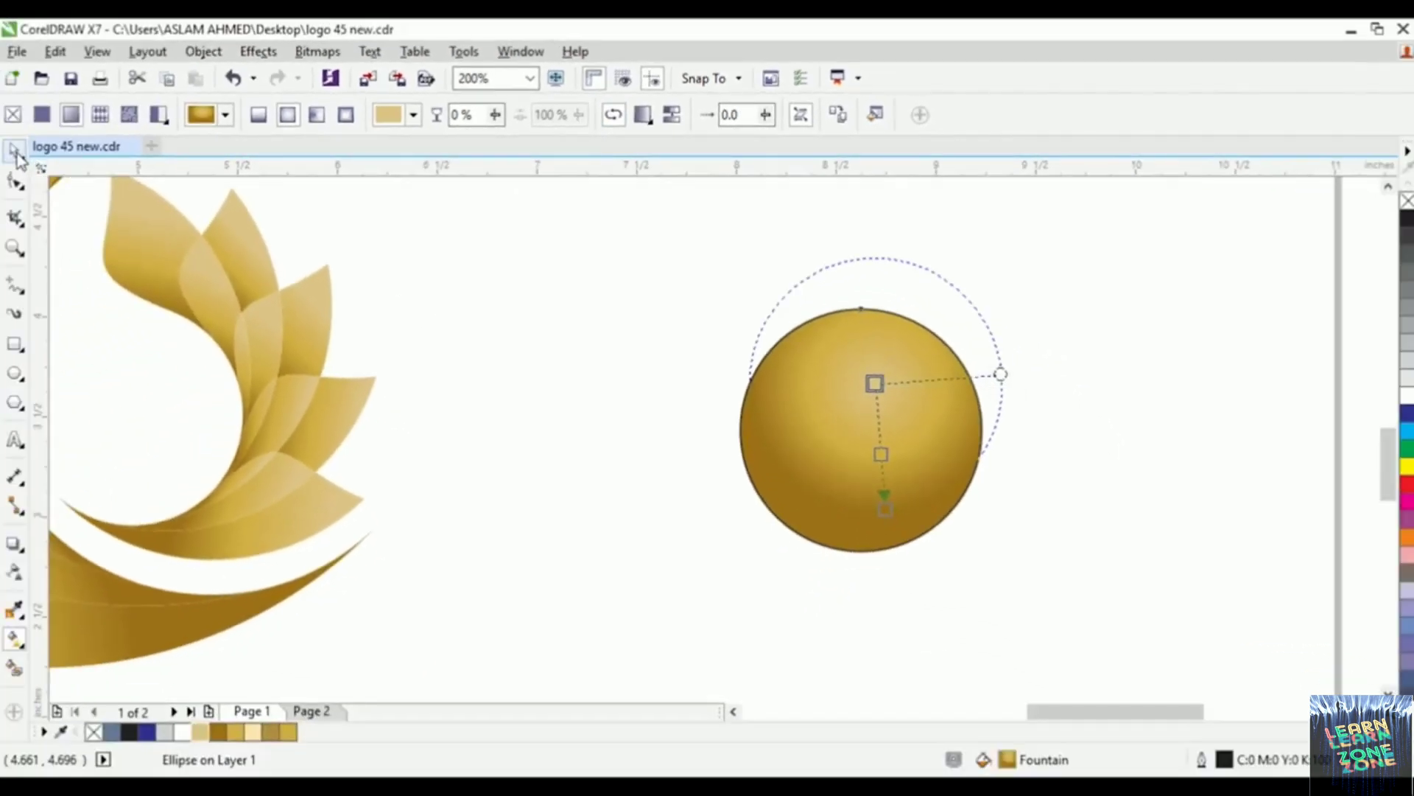
Step: Remove the outline from the gold circle
{"action": "left_click", "coordinate": [15, 152]}
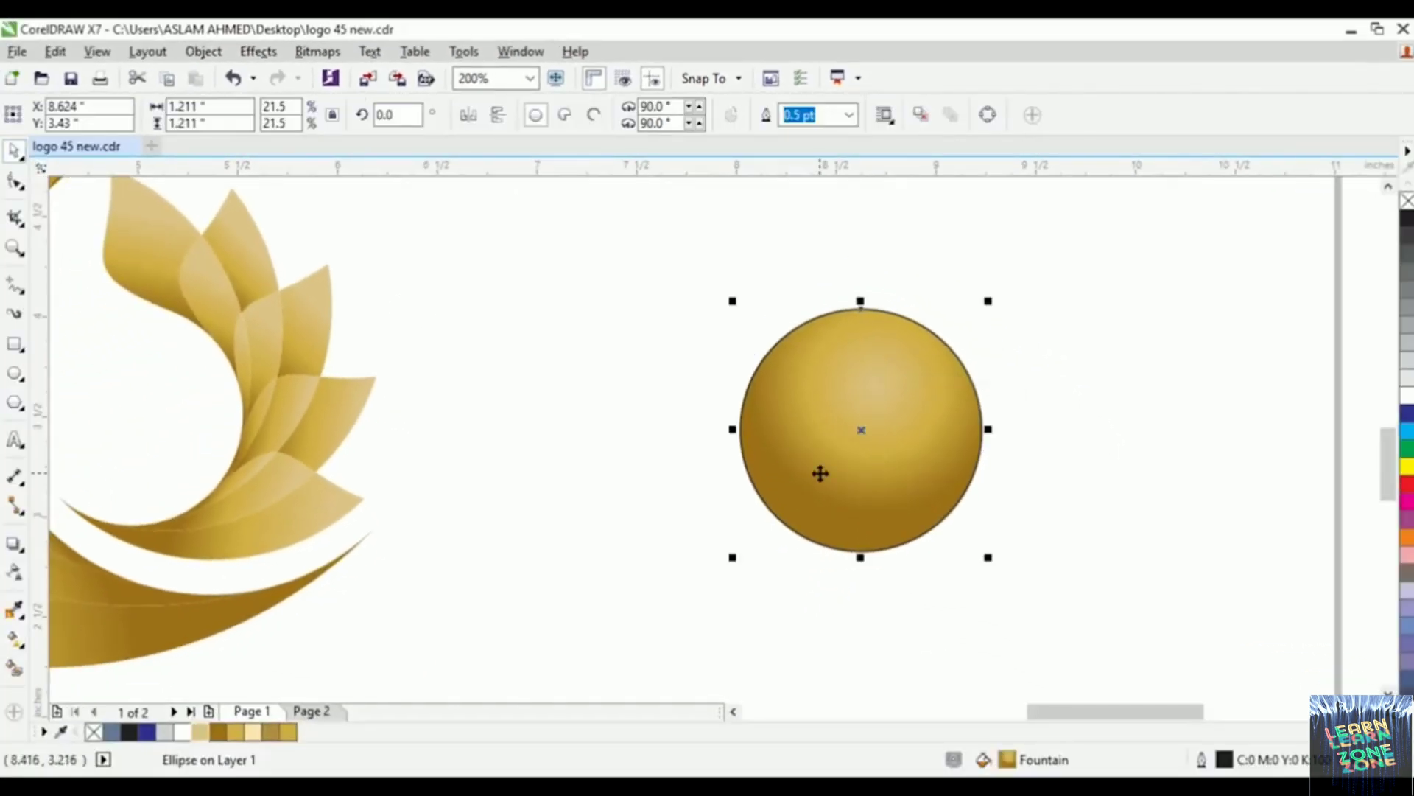
{"action": "right_click", "coordinate": [1407, 200]}
{"action": "left_click", "coordinate": [993, 395]}
{"action": "scroll", "coordinate": [993, 396], "scroll_direction": "down", "scroll_amount": 4}
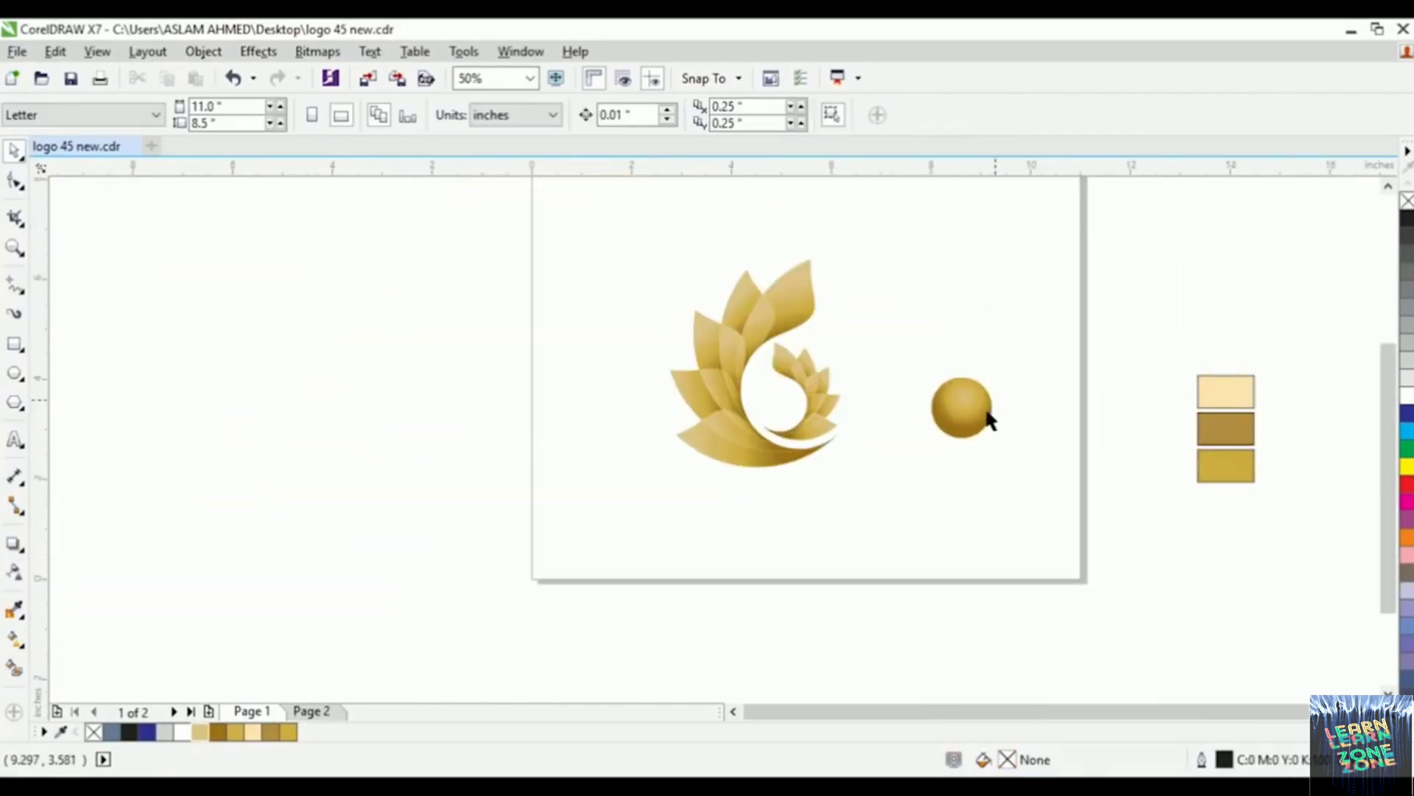
Step: Place the gold circle inside the small petals' curve and scale it to about 0.80 inches in diameter
{"action": "left_click", "coordinate": [987, 414]}
{"action": "left_click_drag", "start_coordinate": [1002, 444], "coordinate": [692, 434]}
{"action": "scroll", "coordinate": [871, 382], "scroll_direction": "up", "scroll_amount": 3}
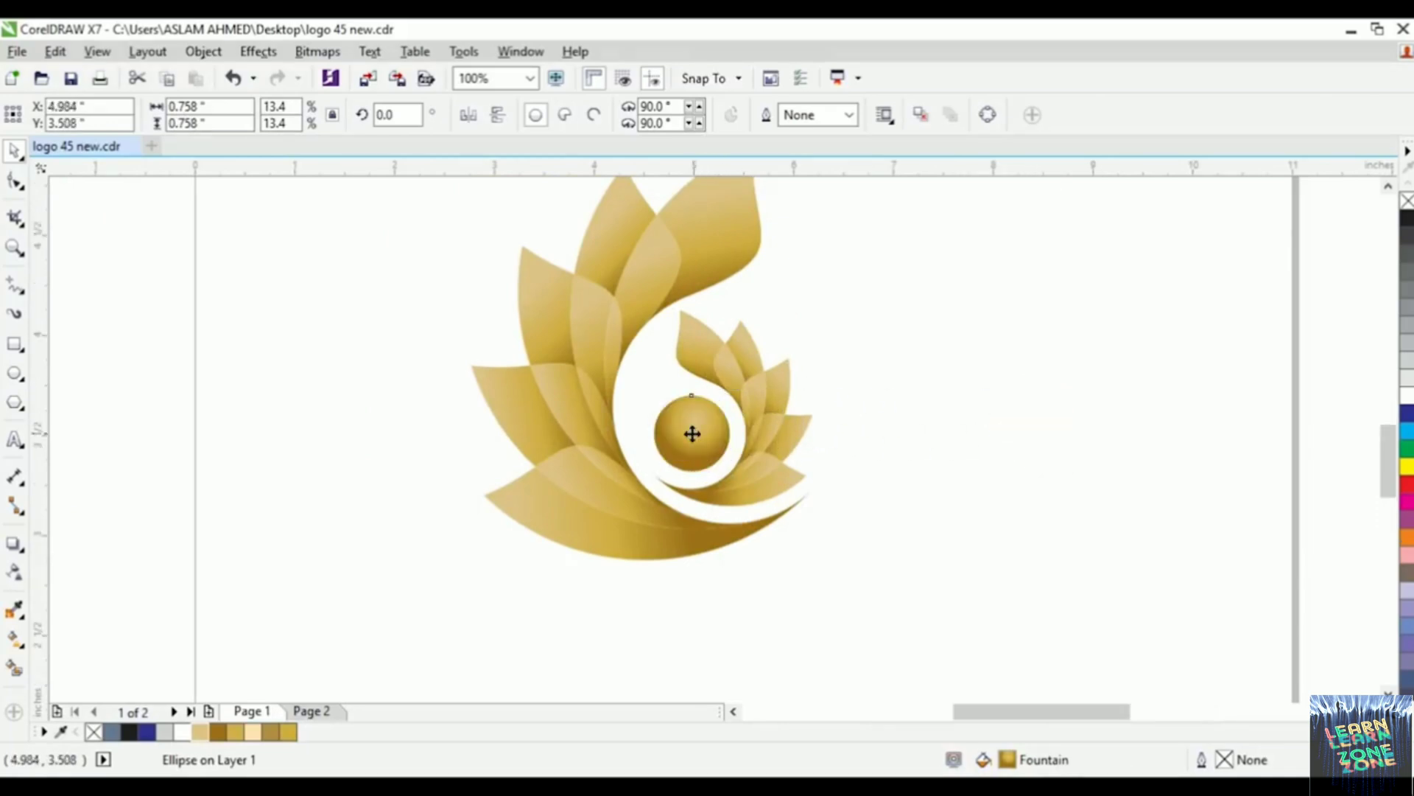
{"action": "scroll", "coordinate": [692, 434], "scroll_direction": "up", "scroll_amount": 3}
{"action": "left_click_drag", "start_coordinate": [608, 346], "coordinate": [589, 343]}
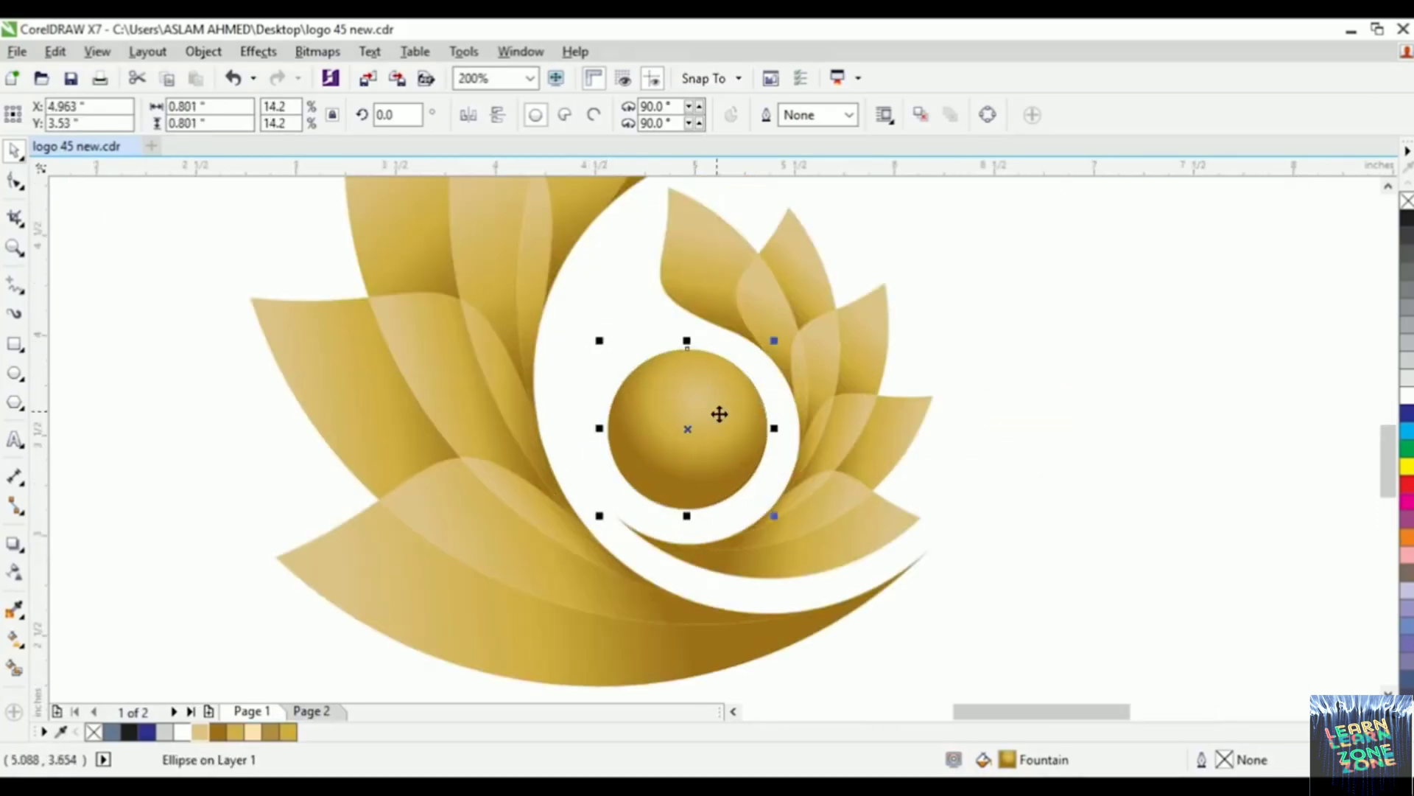
{"action": "scroll", "coordinate": [721, 416], "scroll_direction": "up", "scroll_amount": 2}
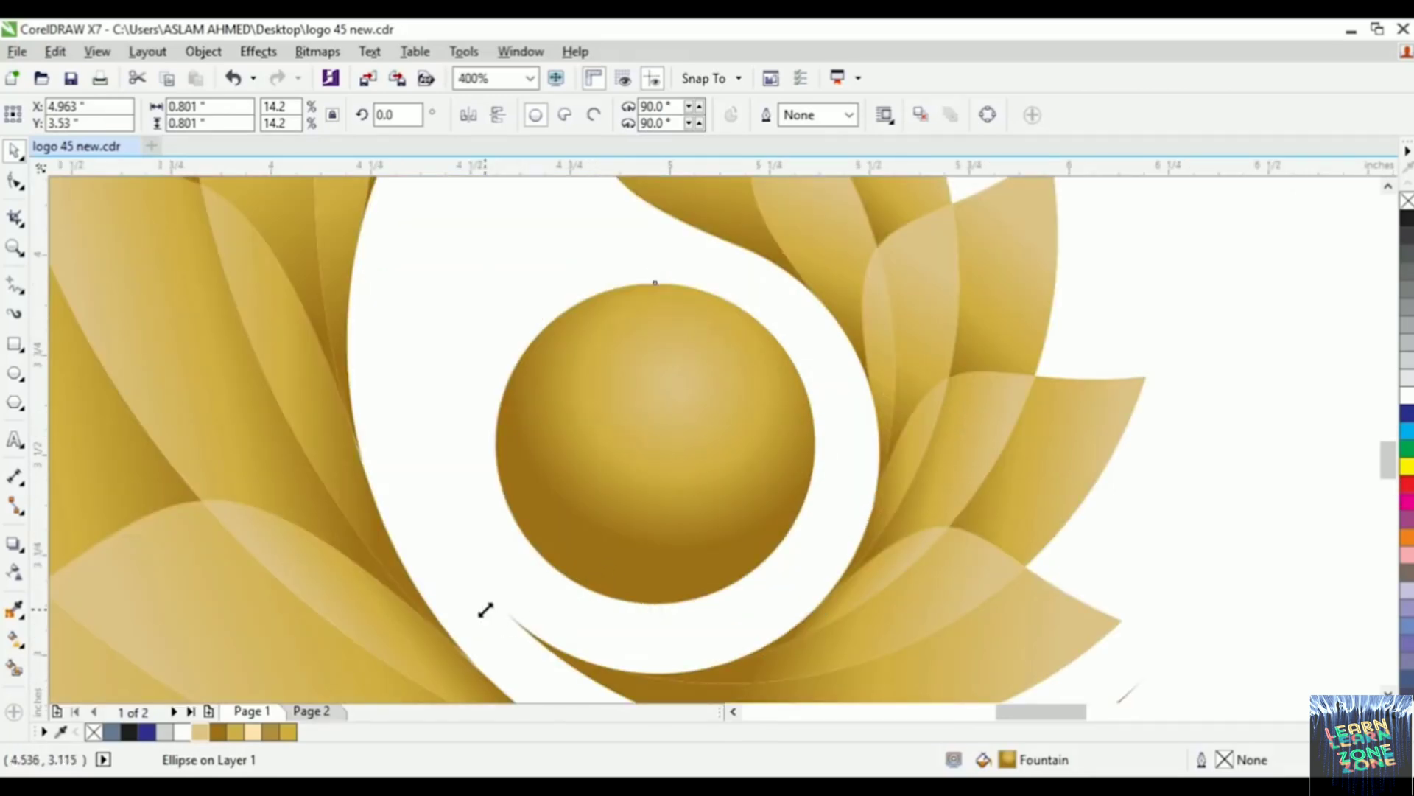
Step: Enlarge the gold sphere to about 0.81 inches in diameter and shift it slightly down inside the small petals' curve
{"action": "left_click_drag", "start_coordinate": [486, 610], "coordinate": [472, 624]}
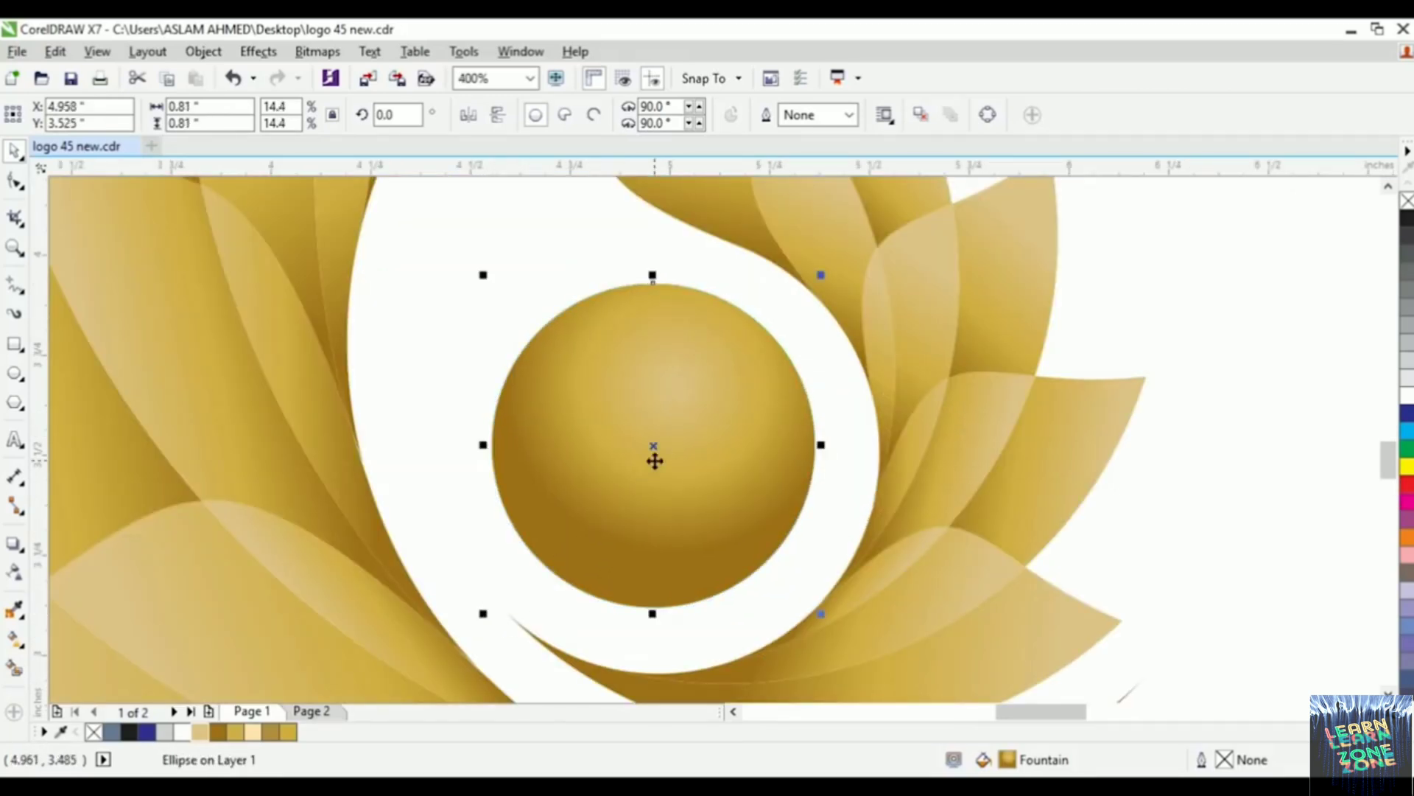
{"action": "left_click_drag", "start_coordinate": [656, 461], "coordinate": [656, 470]}
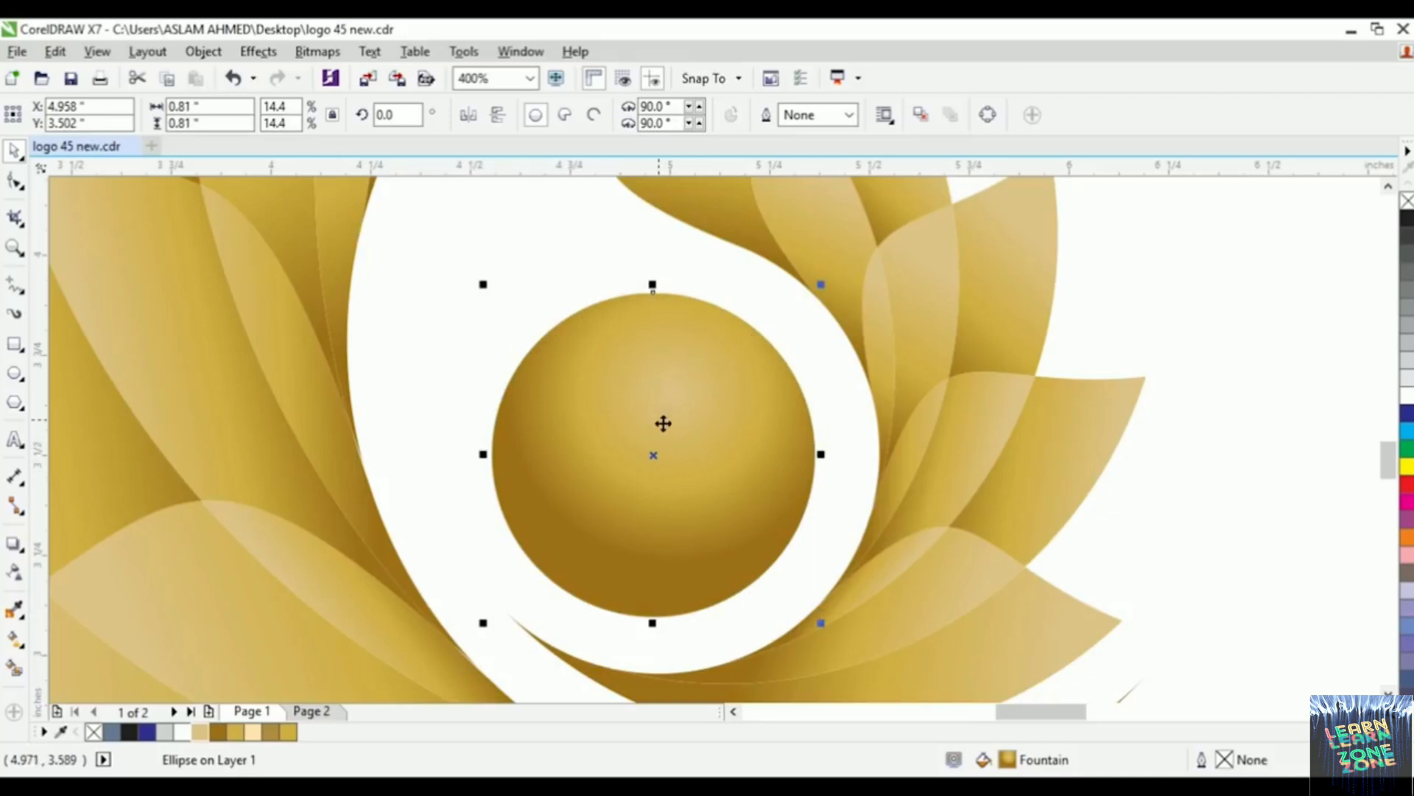
{"action": "scroll", "coordinate": [695, 360], "scroll_direction": "down", "scroll_amount": 4}
{"action": "left_click", "coordinate": [786, 391]}
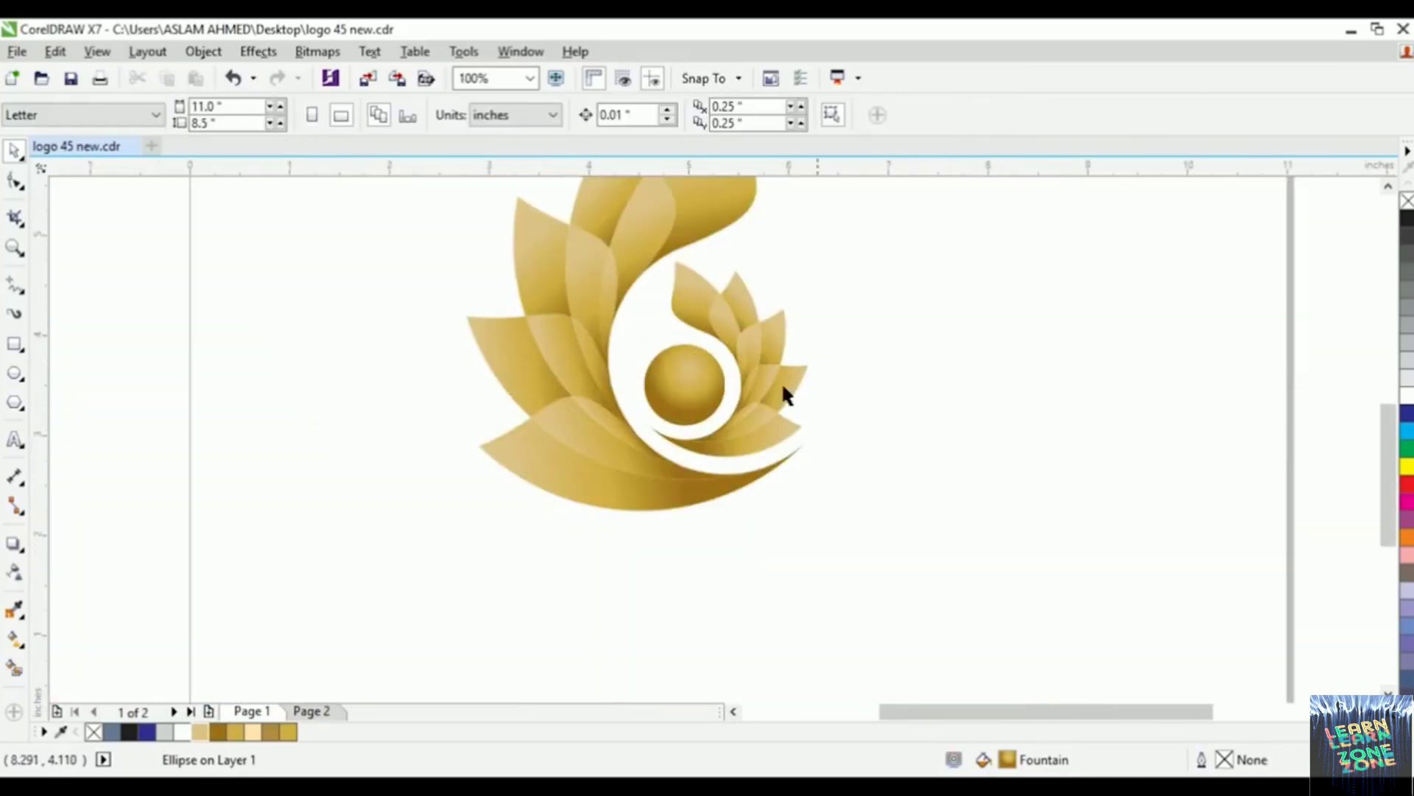
Step: Group the large petals, small petals and sphere, and centre the group on the page
{"action": "scroll", "coordinate": [786, 391], "scroll_direction": "down", "scroll_amount": 2}
{"action": "left_click_drag", "start_coordinate": [550, 246], "coordinate": [913, 565]}
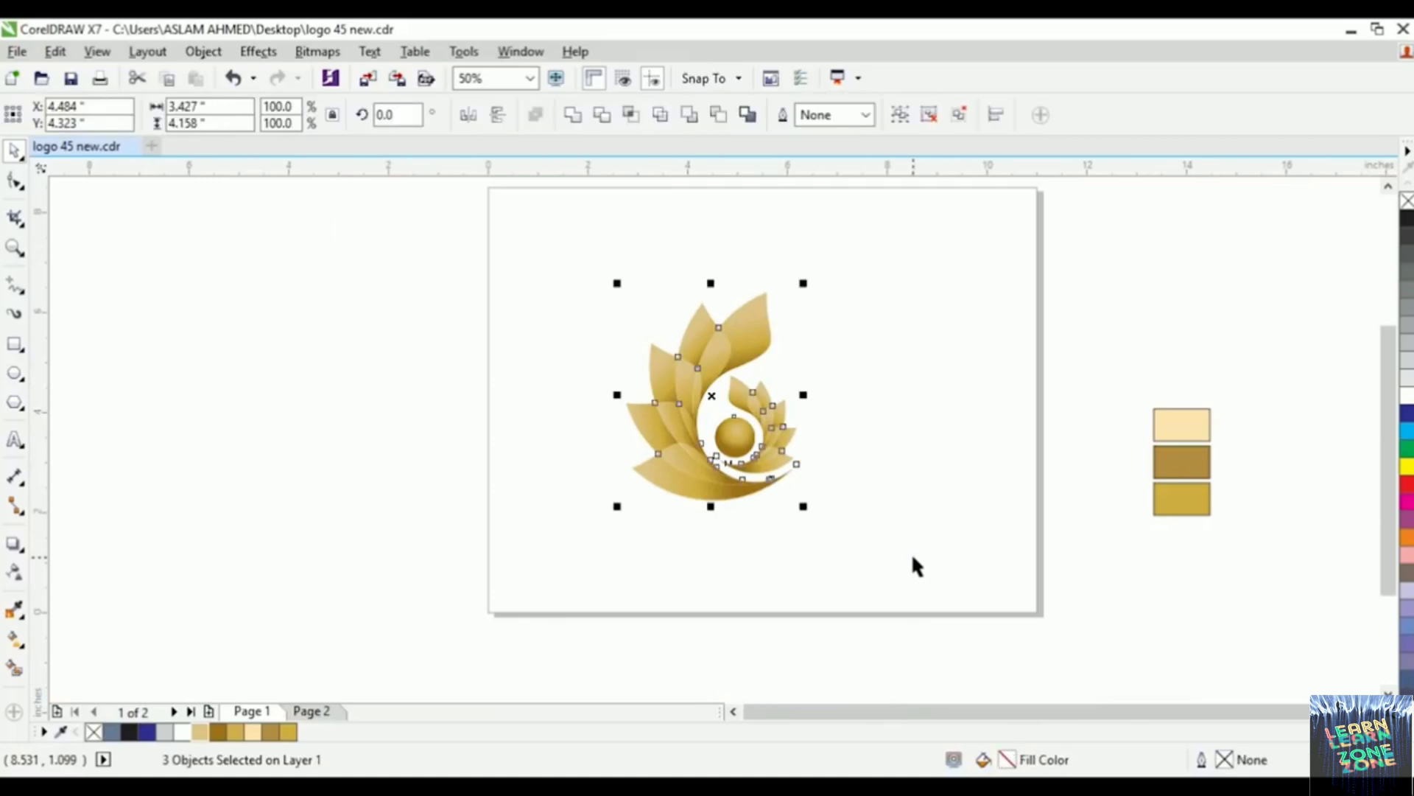
{"action": "key", "text": "ctrl+g"}
{"action": "left_click_drag", "start_coordinate": [720, 341], "coordinate": [757, 351]}
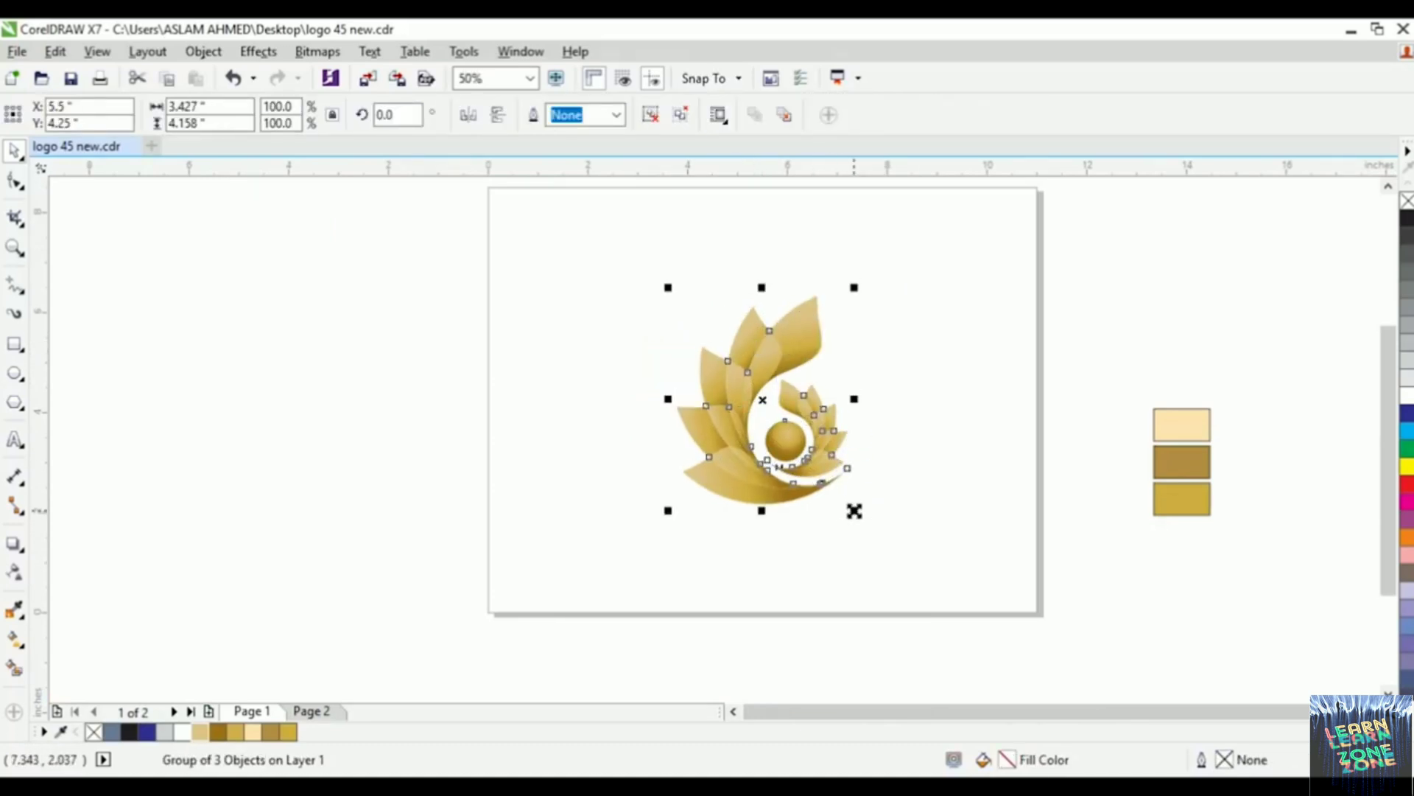
Step: Scale the logo group up to about 3.92 by 4.76 inches and move it slightly higher on the page
{"action": "left_click_drag", "start_coordinate": [854, 510], "coordinate": [868, 524]}
{"action": "left_click_drag", "start_coordinate": [748, 467], "coordinate": [747, 442]}
{"action": "left_click", "coordinate": [944, 368]}
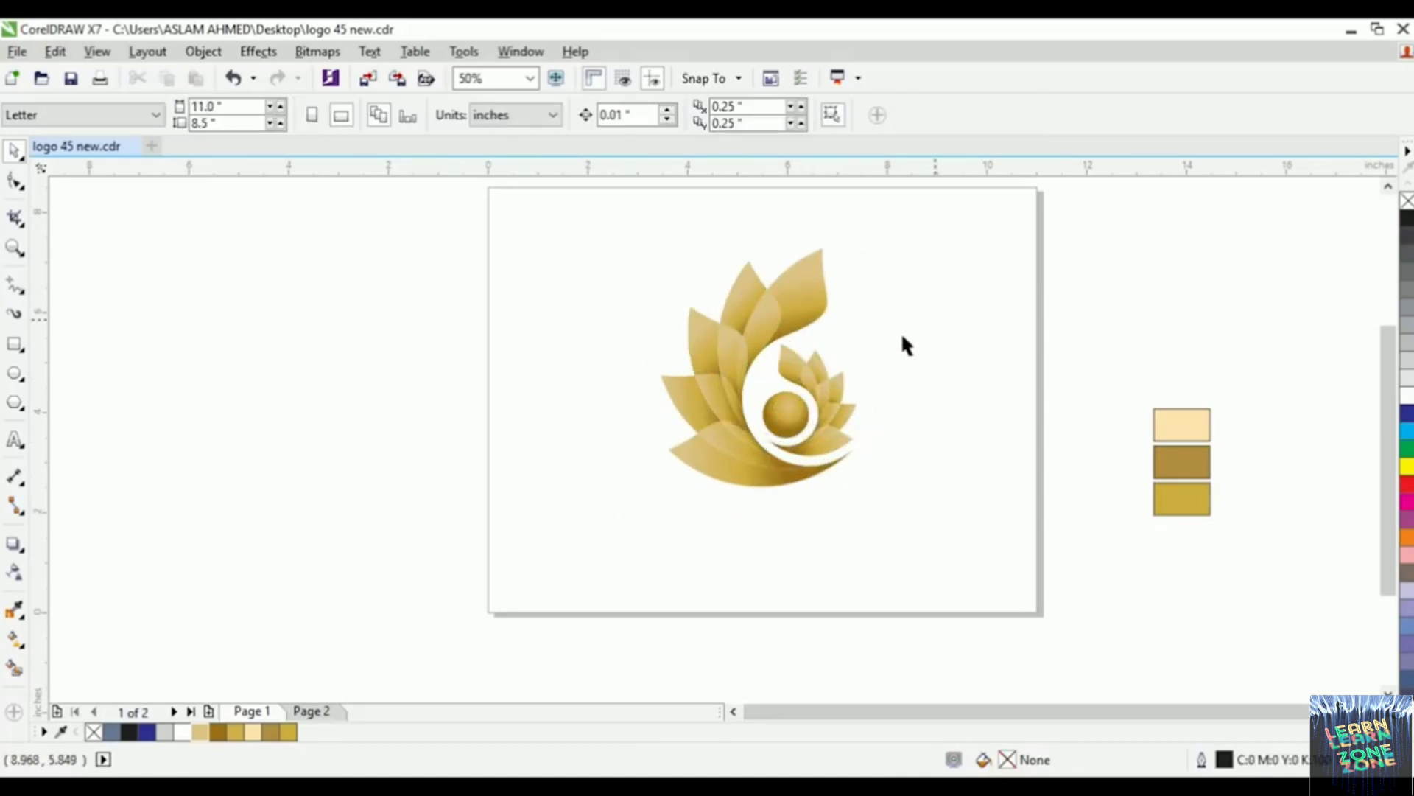
Step: Rotate the whole logo group clockwise by about 10 degrees
{"action": "scroll", "coordinate": [718, 379], "scroll_direction": "down", "scroll_amount": 1}
{"action": "scroll", "coordinate": [750, 360], "scroll_direction": "up", "scroll_amount": 1}
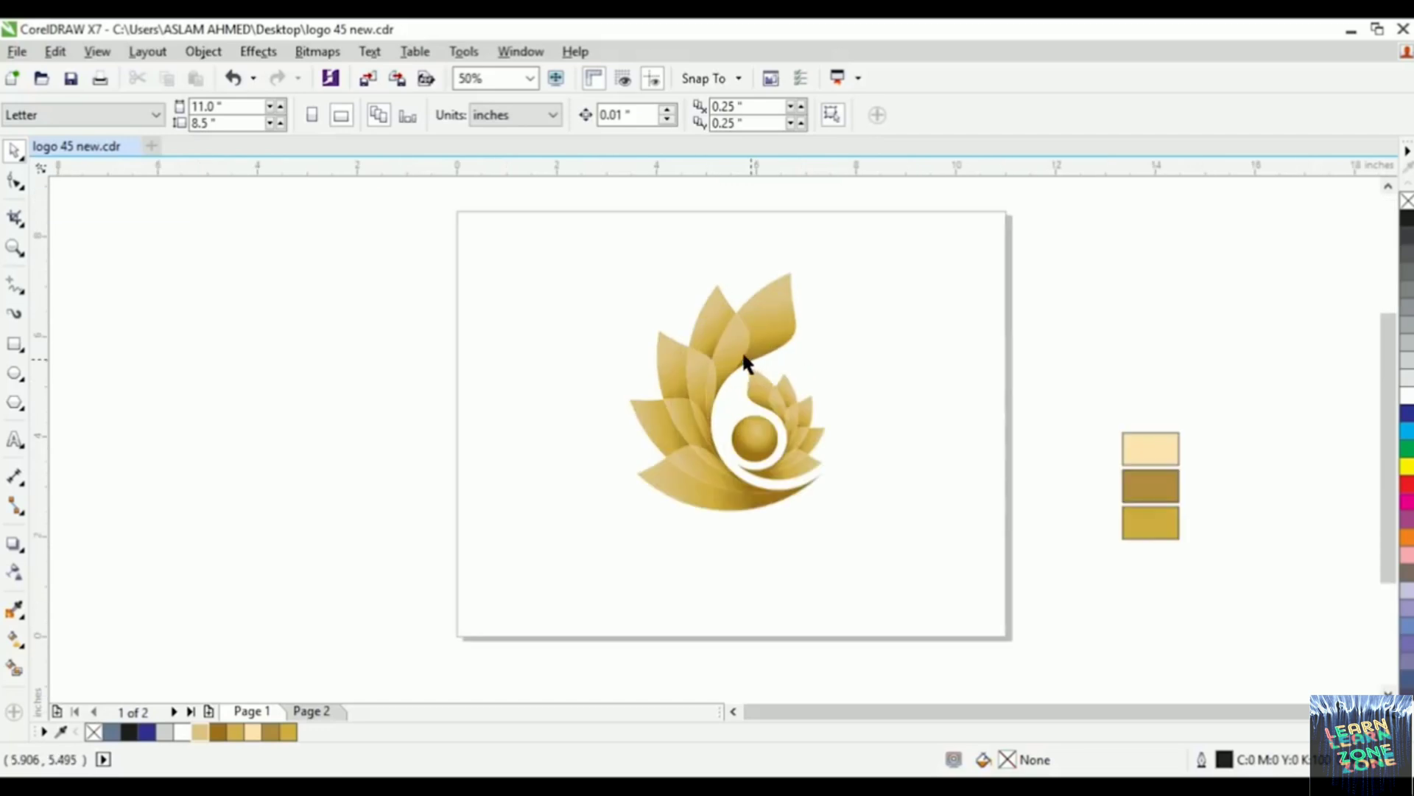
{"action": "left_click", "coordinate": [734, 344]}
{"action": "left_click", "coordinate": [734, 344]}
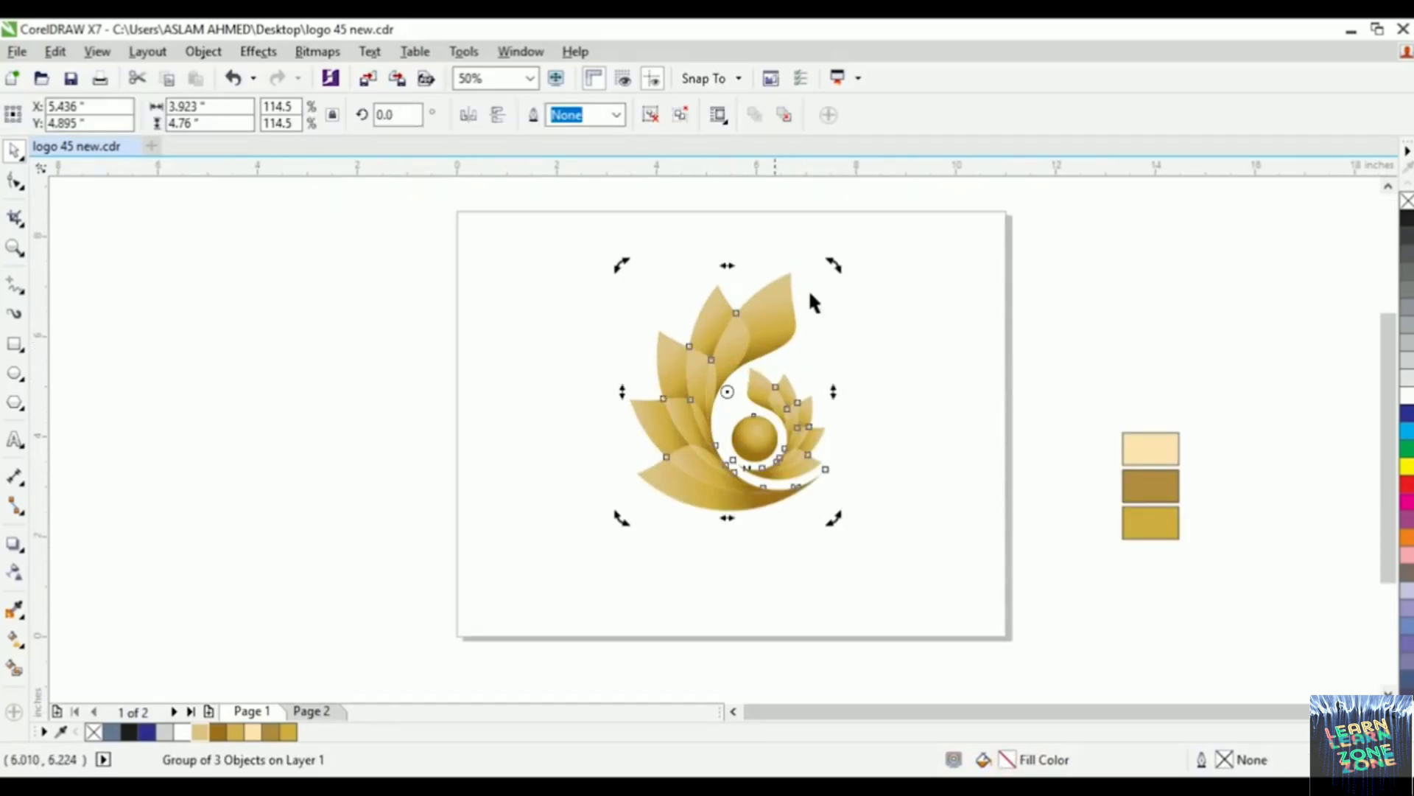
{"action": "left_click_drag", "start_coordinate": [837, 268], "coordinate": [871, 272]}
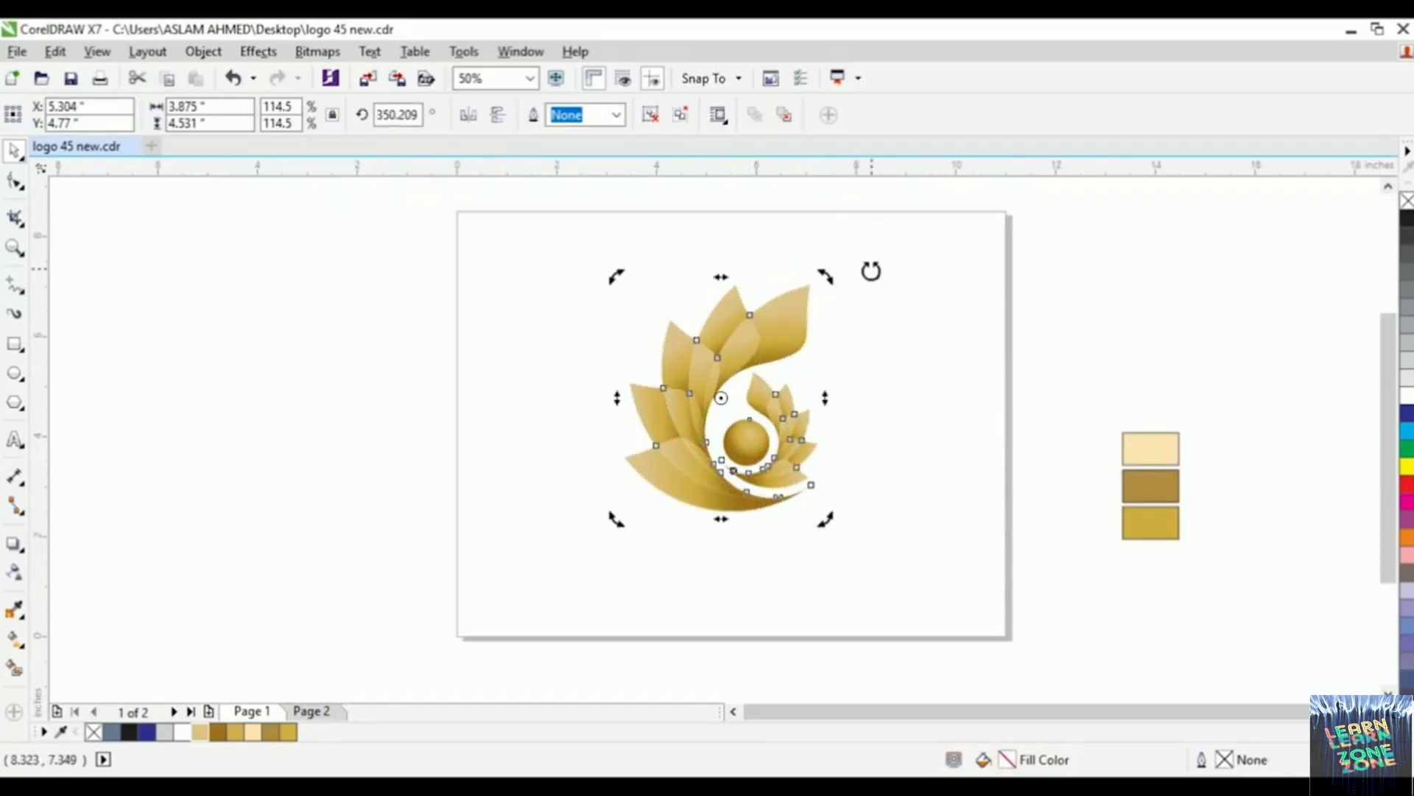
{"action": "left_click", "coordinate": [899, 301]}
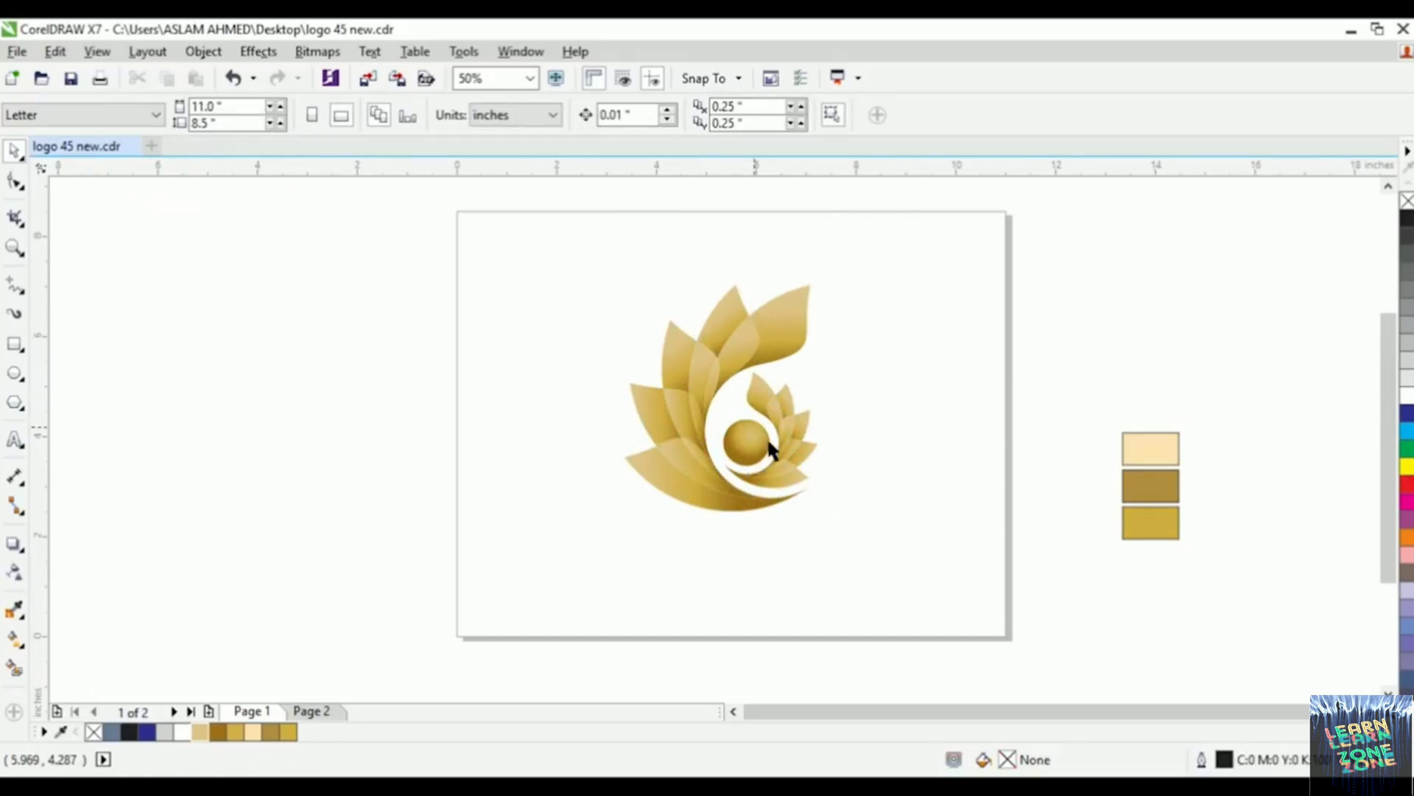
Step: Ungroup the logo once so the large petals, small petals and sphere are separate again
{"action": "scroll", "coordinate": [769, 447], "scroll_direction": "up", "scroll_amount": 2}
{"action": "left_click", "coordinate": [833, 423]}
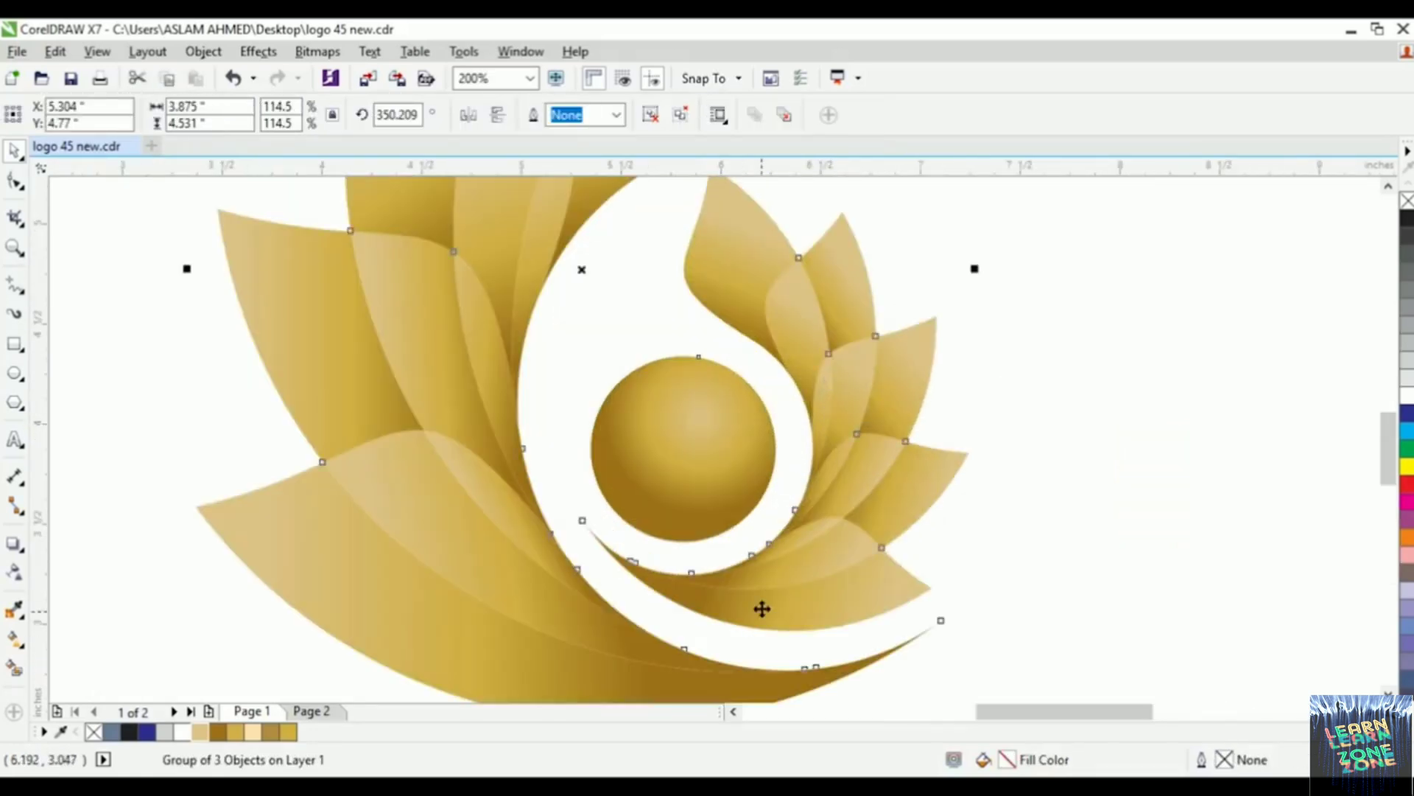
{"action": "left_click_drag", "start_coordinate": [787, 589], "coordinate": [789, 602]}
{"action": "key", "text": "ctrl+z"}
{"action": "left_click", "coordinate": [863, 411]}
{"action": "right_click", "coordinate": [860, 396]}
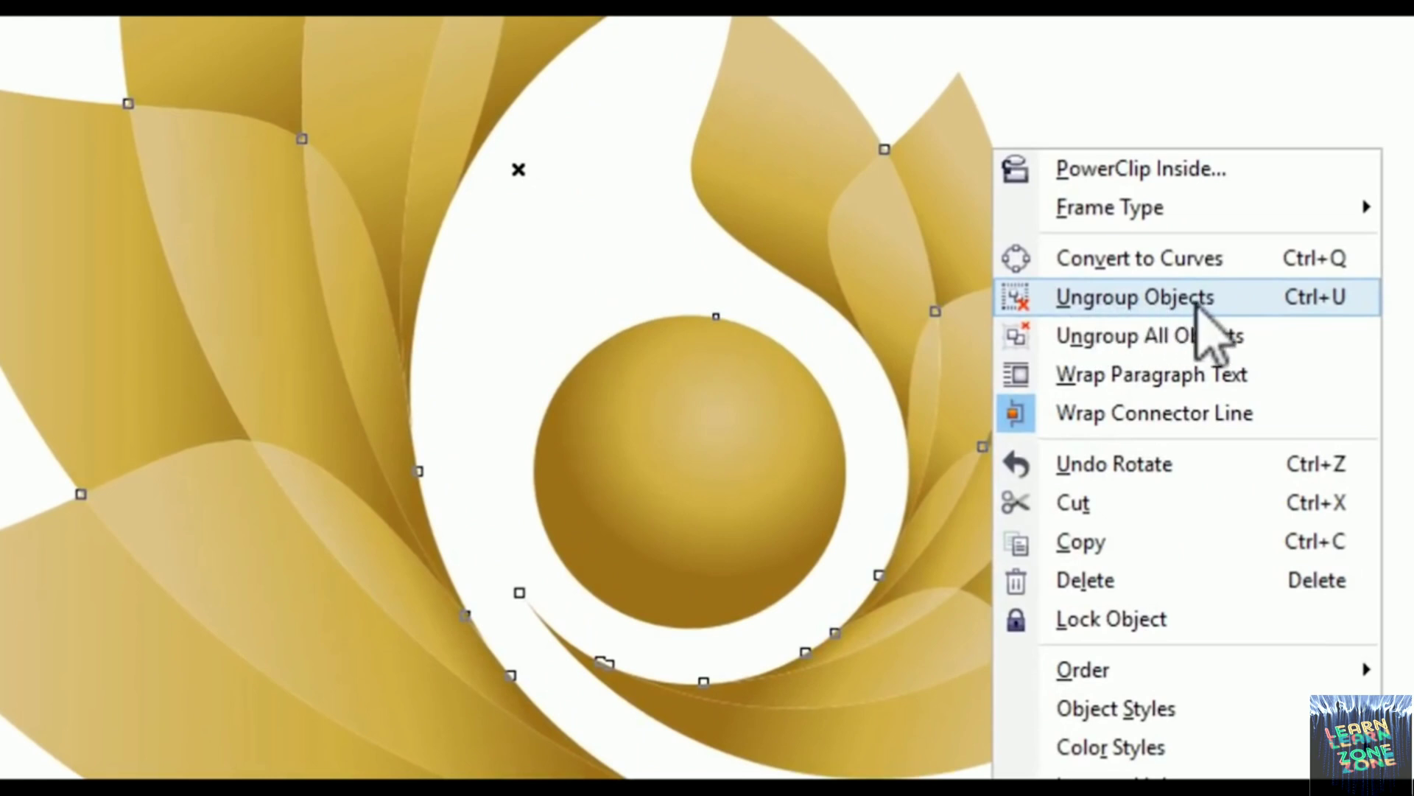
{"action": "left_click", "coordinate": [1068, 315]}
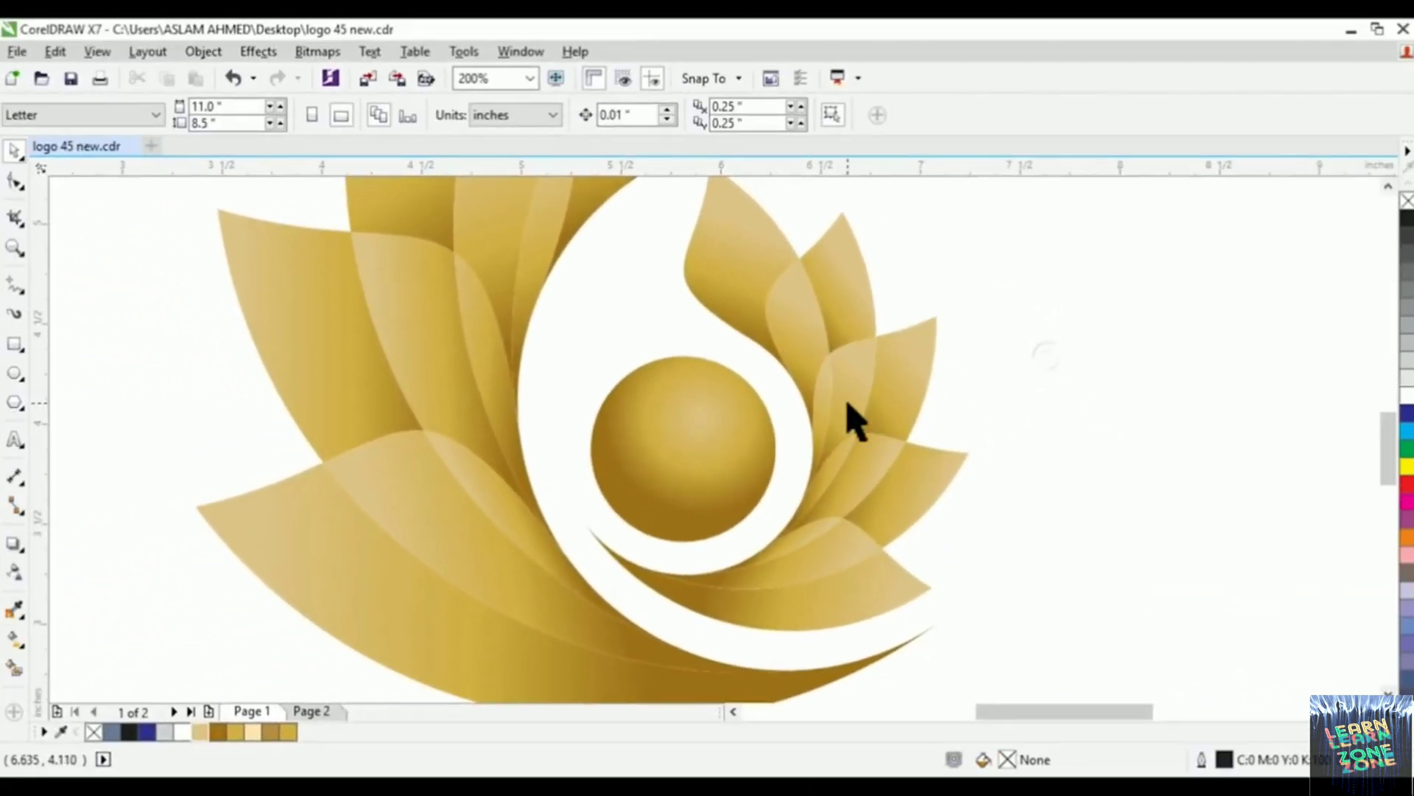
Step: Move the small petal group down and slightly left, closer to the large petals' inner curve
{"action": "left_click", "coordinate": [867, 410]}
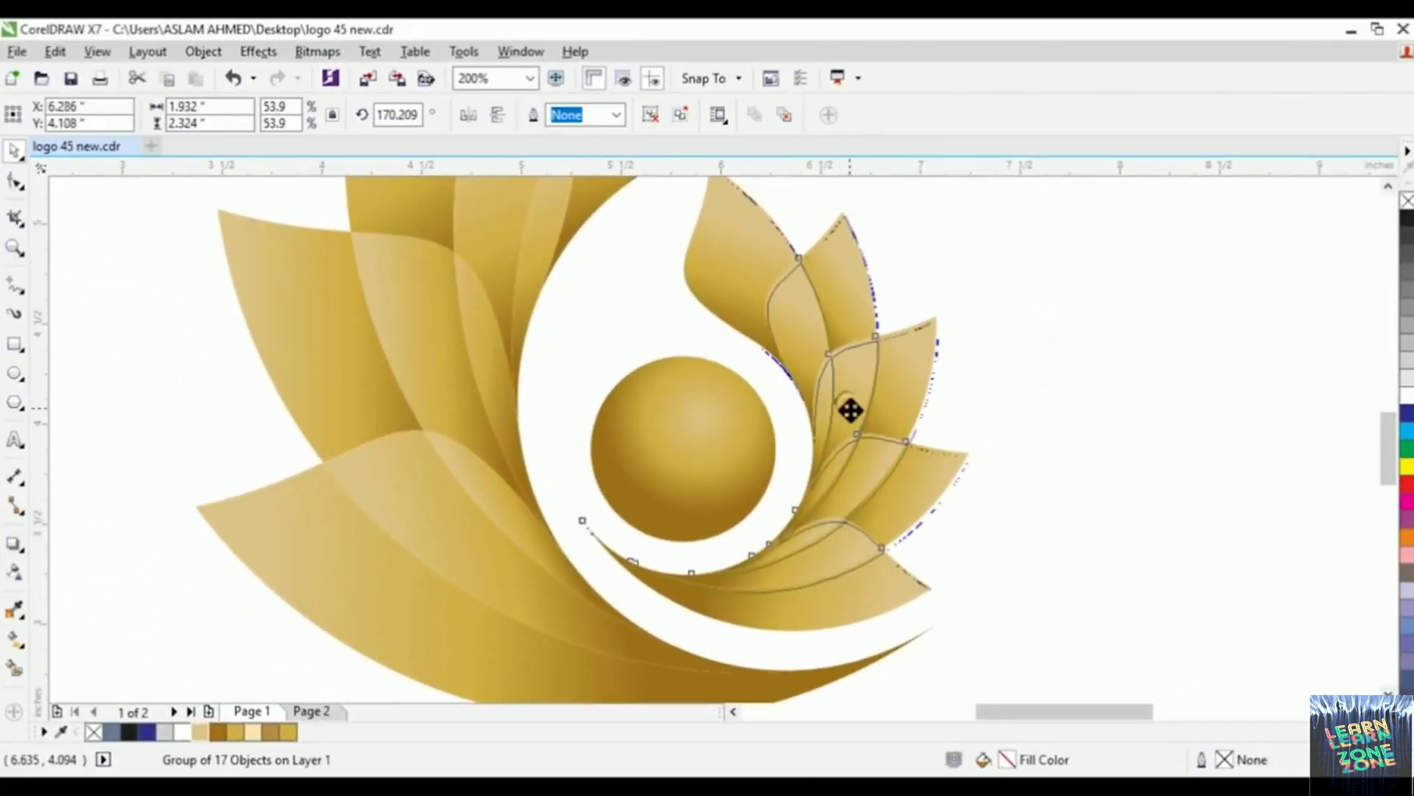
{"action": "left_click_drag", "start_coordinate": [866, 411], "coordinate": [843, 425]}
{"action": "scroll", "coordinate": [809, 641], "scroll_direction": "up", "scroll_amount": 1}
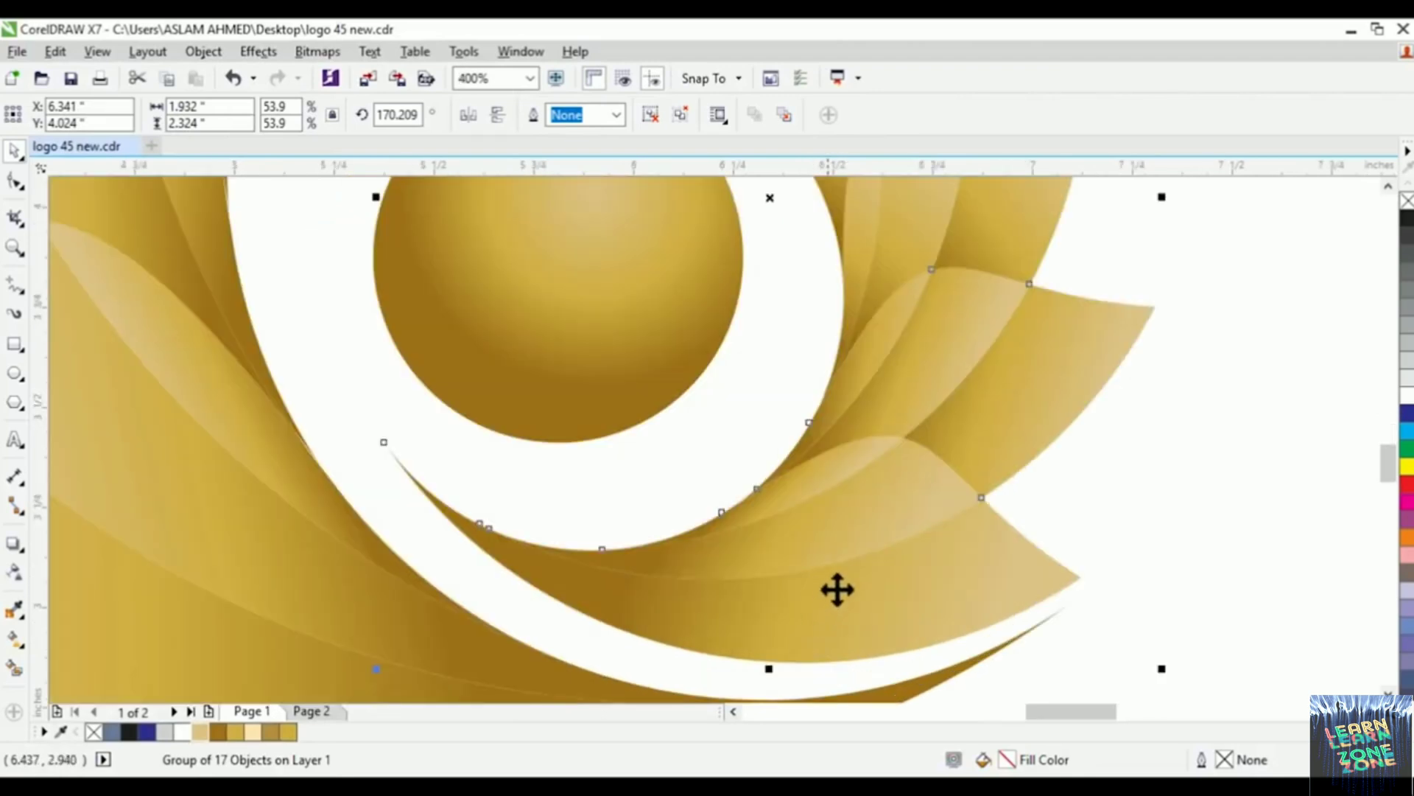
{"action": "left_click_drag", "start_coordinate": [837, 587], "coordinate": [865, 573]}
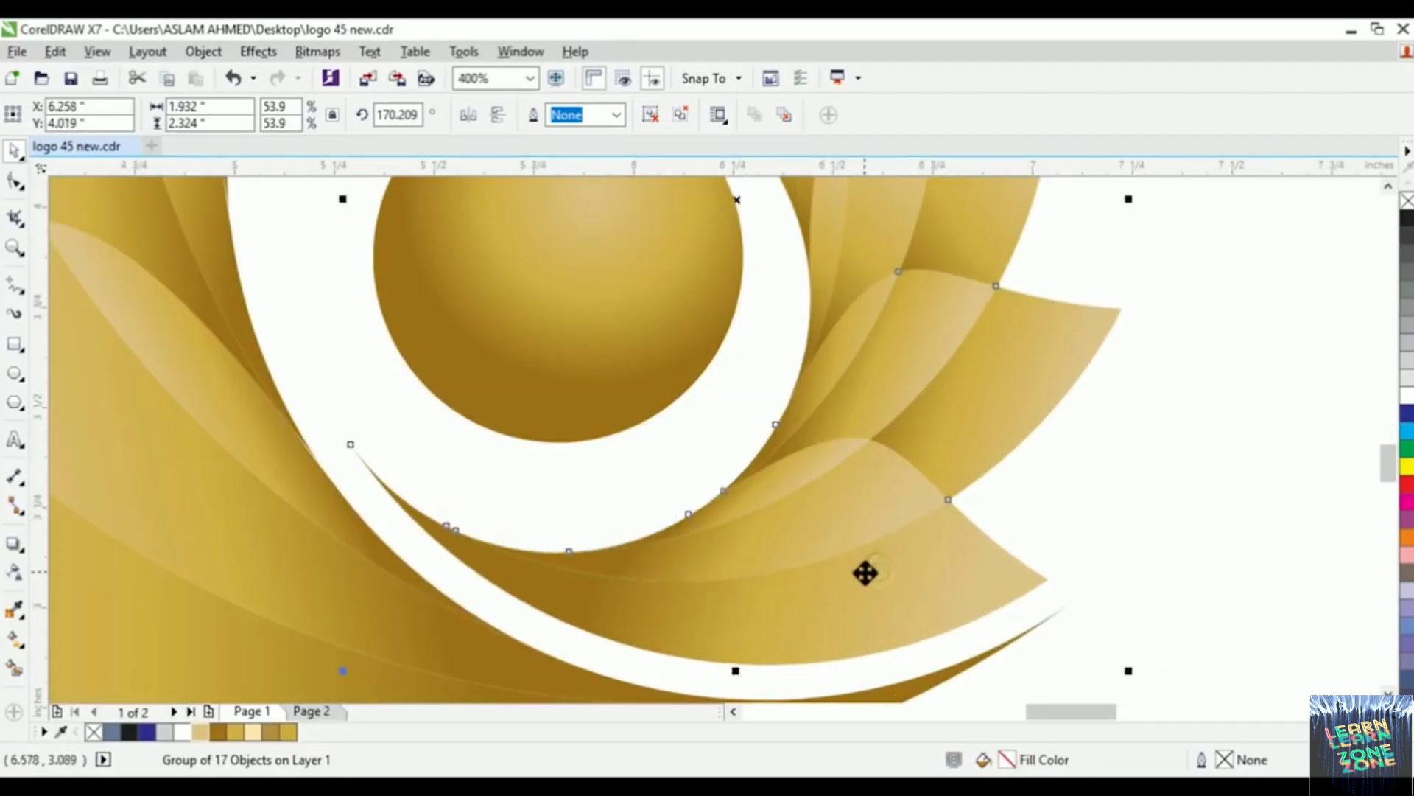
{"action": "scroll", "coordinate": [862, 552], "scroll_direction": "down", "scroll_amount": 2}
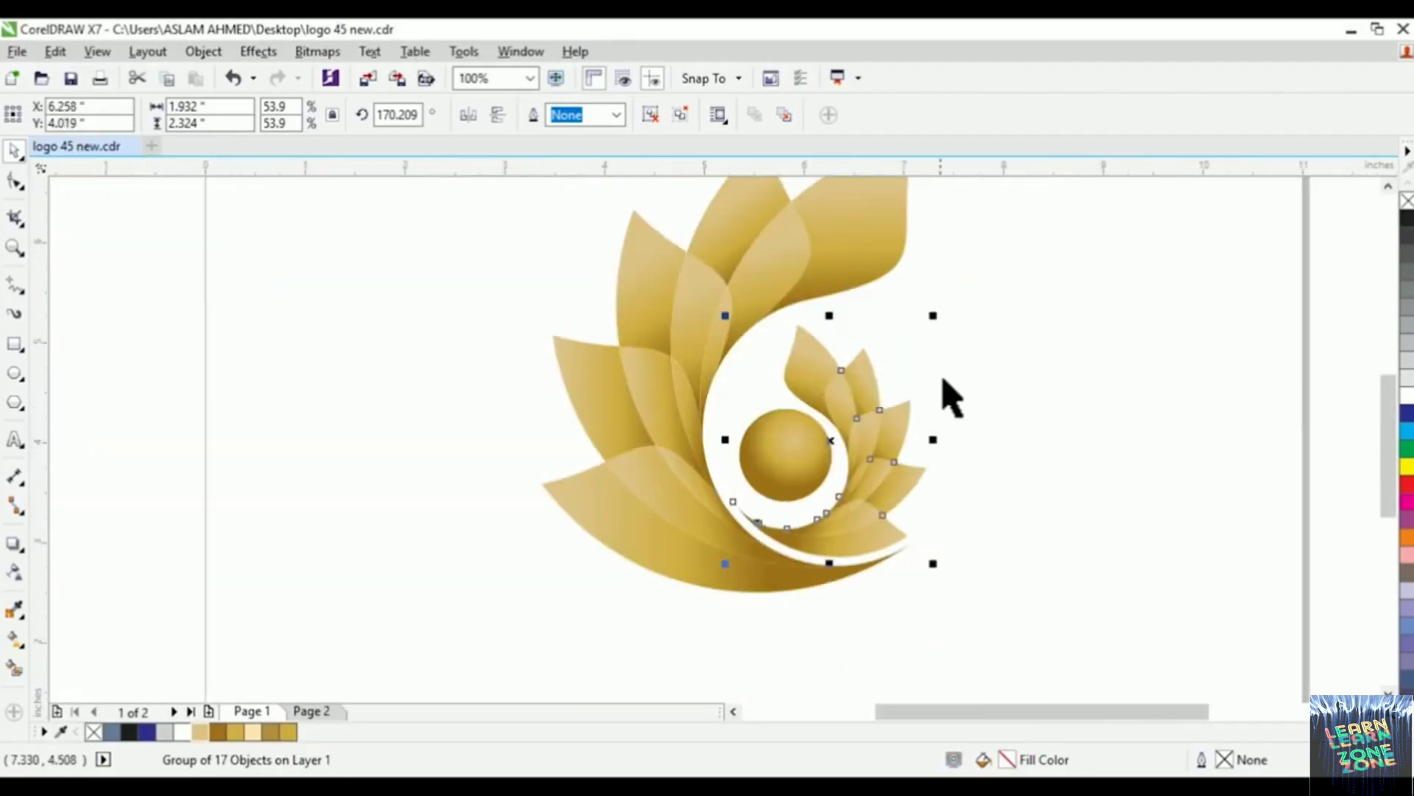
Step: Enlarge the small petal group to about 2.02 by 2.43 inches and rotate it about 2 degrees counterclockwise
{"action": "left_click_drag", "start_coordinate": [934, 316], "coordinate": [951, 306]}
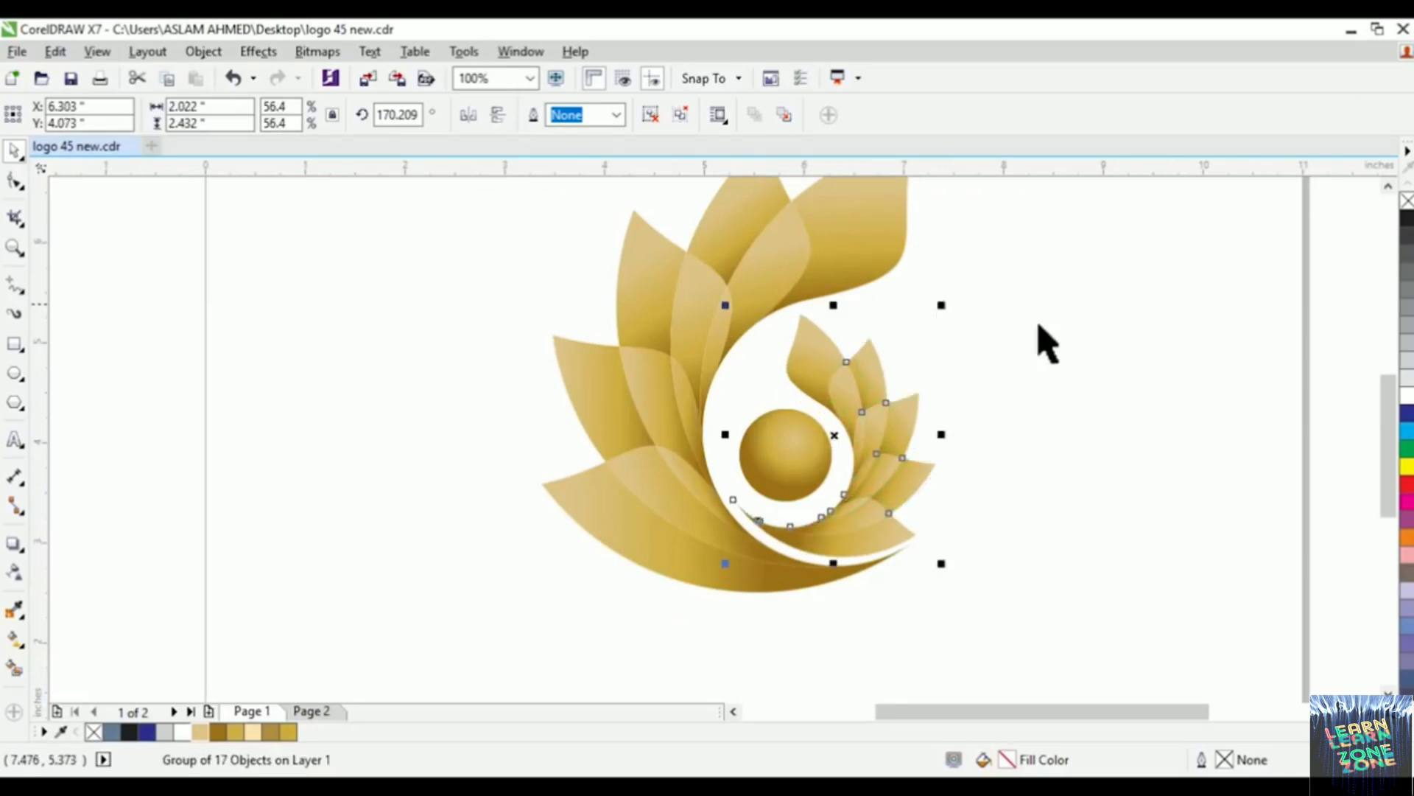
{"action": "scroll", "coordinate": [948, 558], "scroll_direction": "up", "scroll_amount": 1}
{"action": "left_click", "coordinate": [865, 496]}
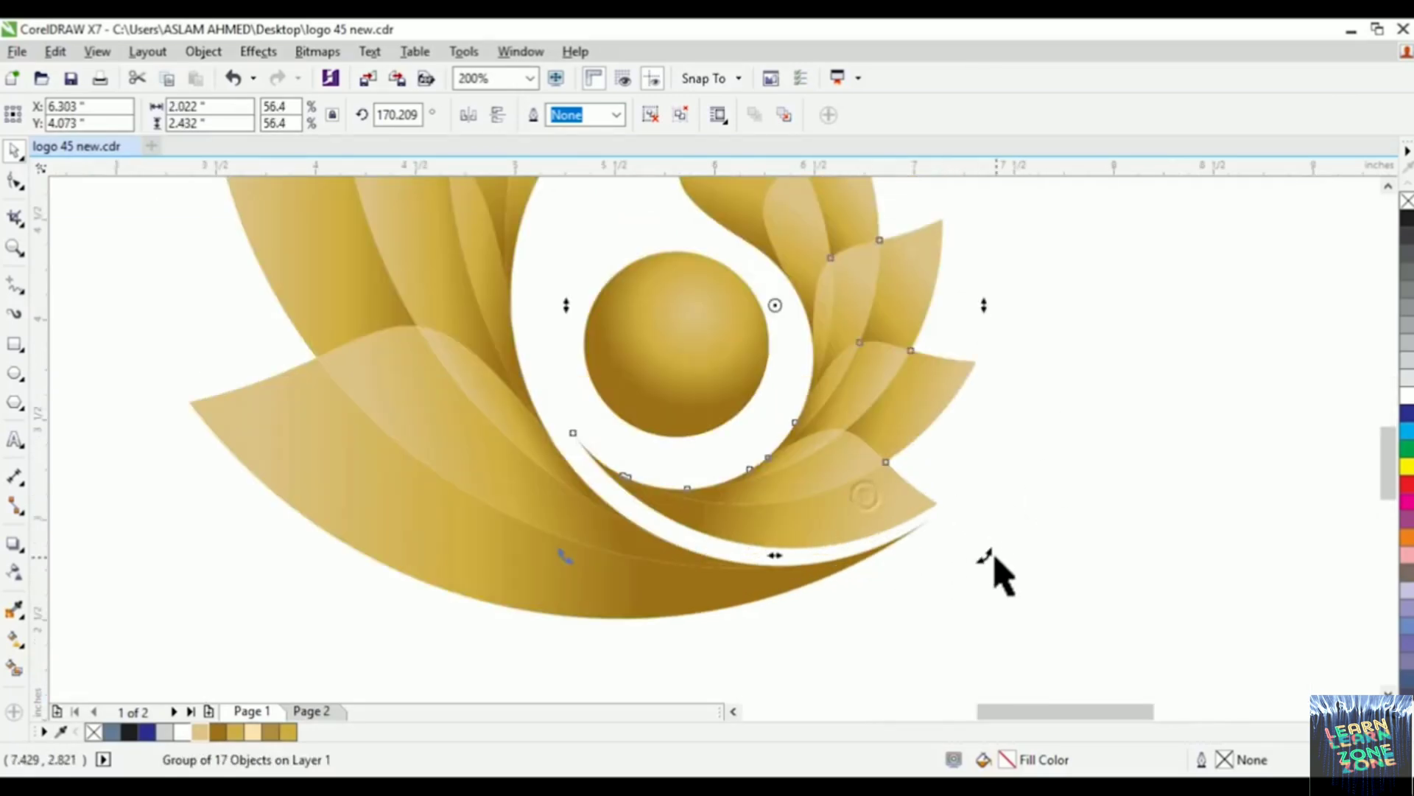
{"action": "left_click_drag", "start_coordinate": [998, 559], "coordinate": [1006, 551]}
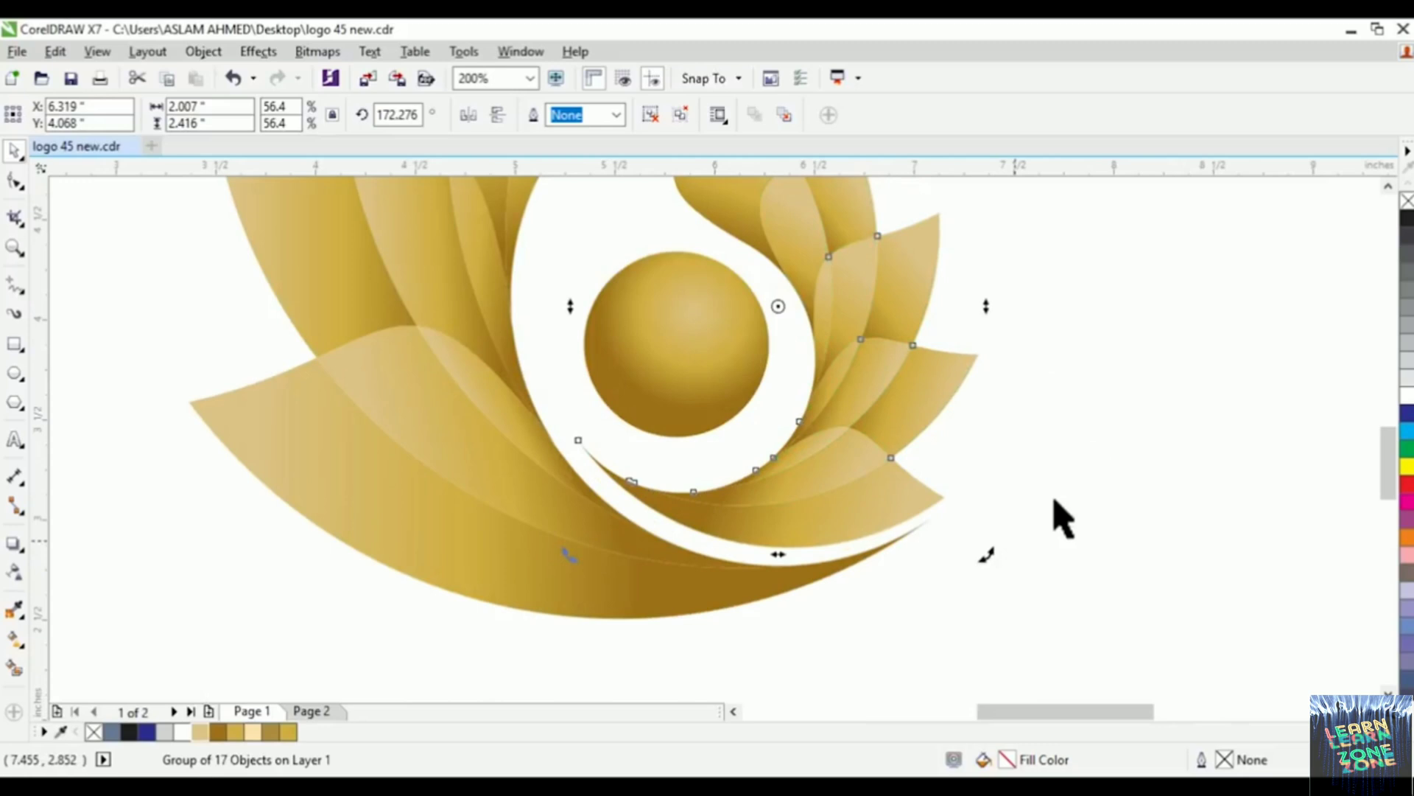
{"action": "left_click", "coordinate": [1105, 421]}
Step: Shift the small petal group slightly up and left to even out the white gap along the large petals
{"action": "left_click", "coordinate": [892, 438]}
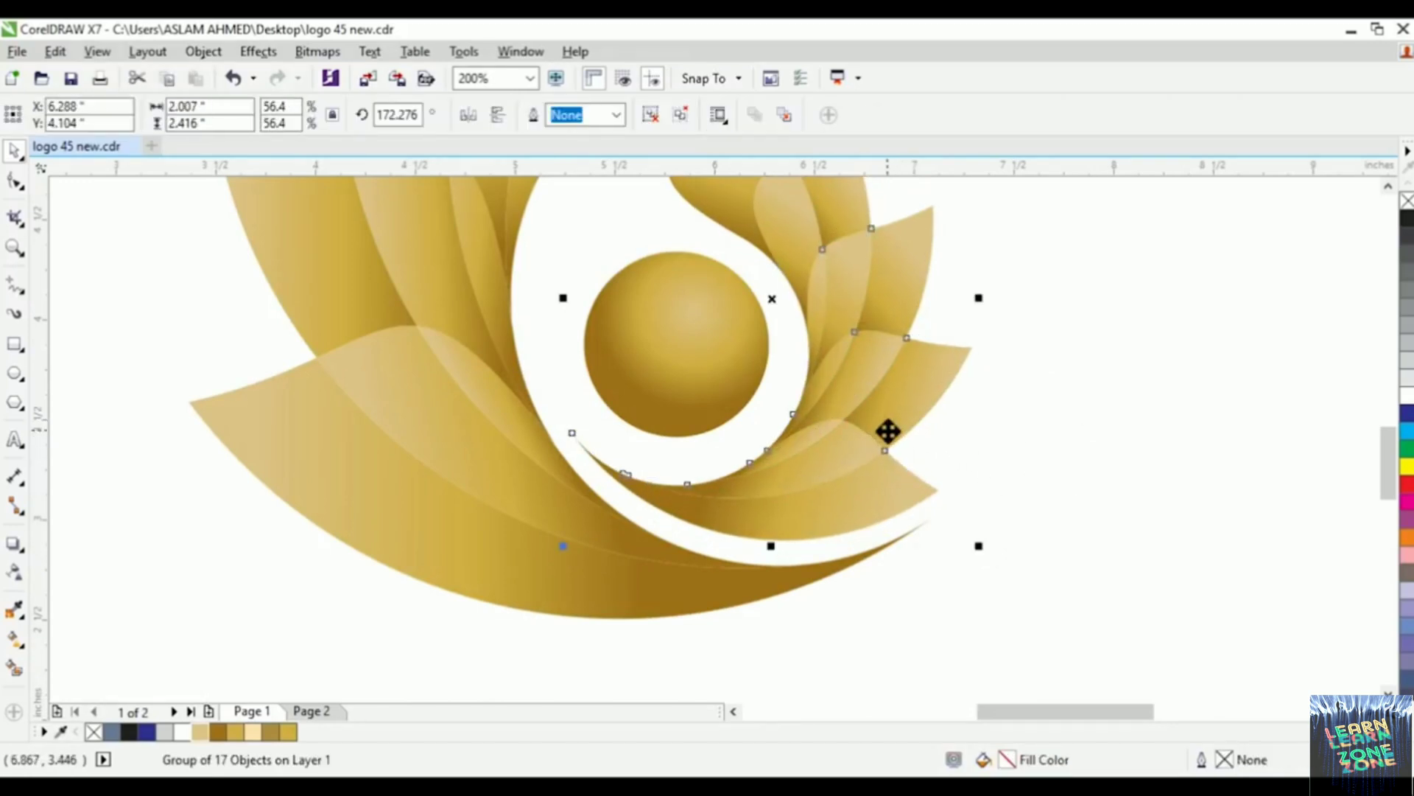
{"action": "left_click", "coordinate": [1092, 402]}
{"action": "scroll", "coordinate": [839, 442], "scroll_direction": "down", "scroll_amount": 2}
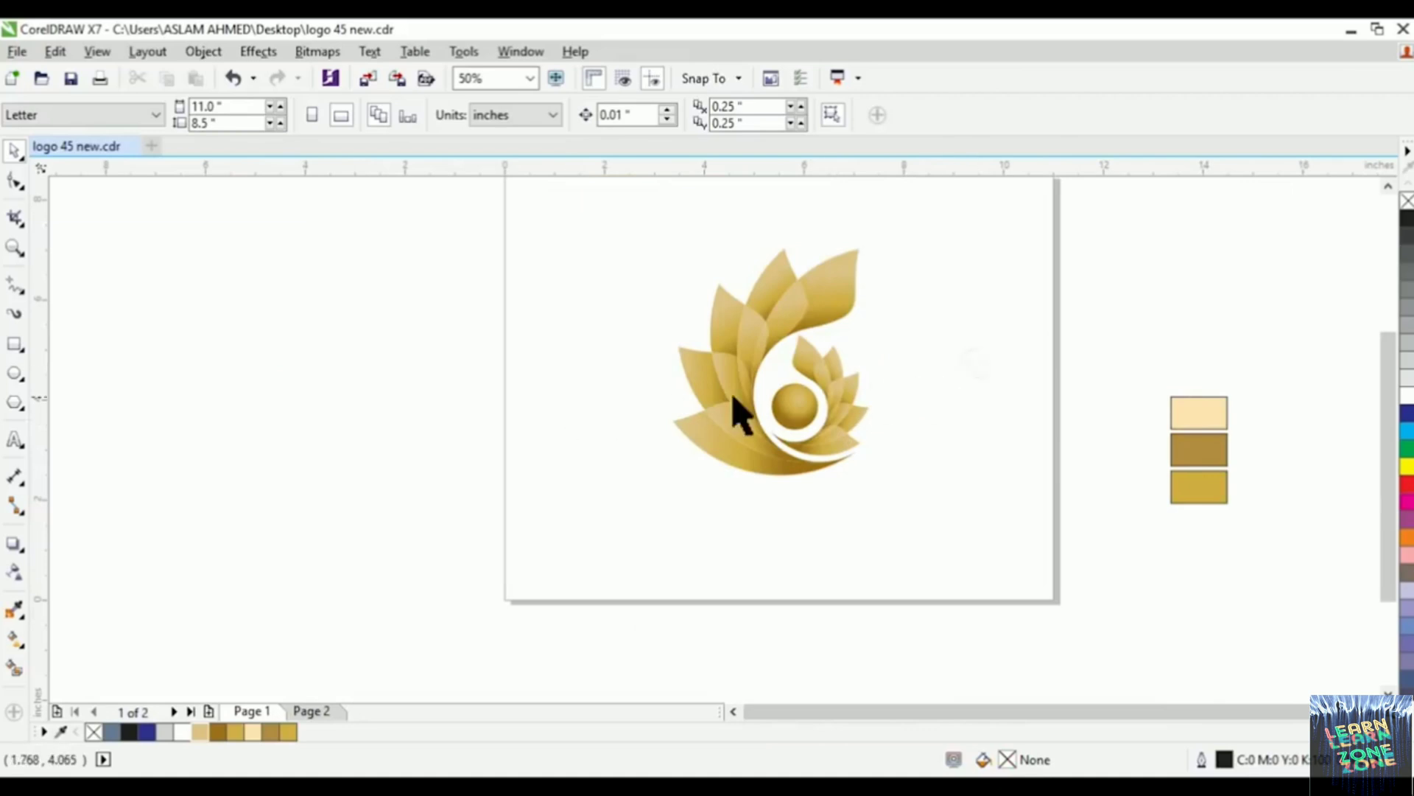